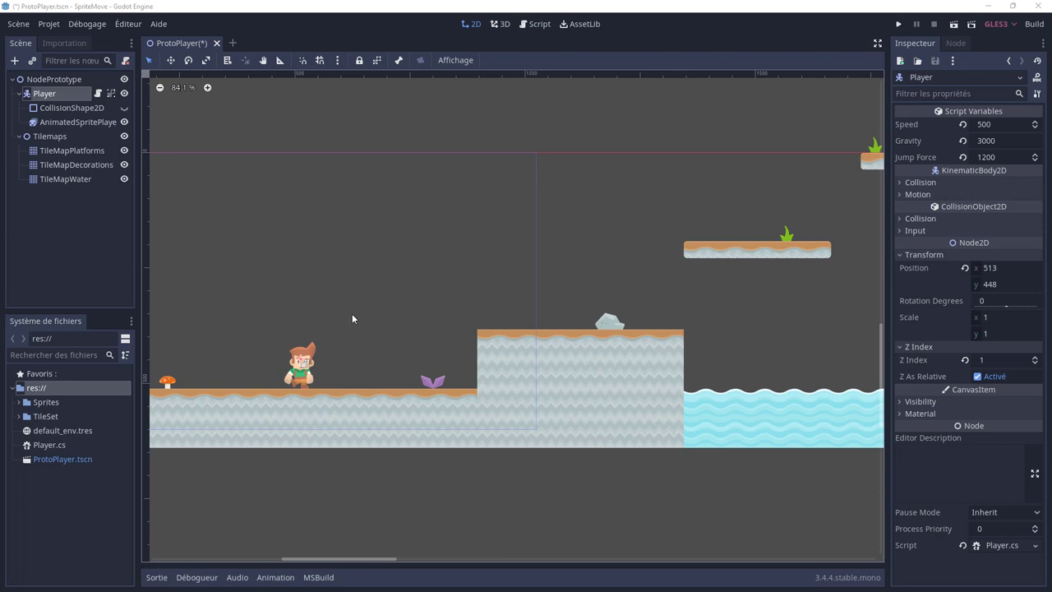
Zoom out and pan across the level to survey its platforms, water and edges, then zoom back in
{"action": "scroll", "coordinate": [425, 300], "scroll_direction": "down", "scroll_amount": 3}
{"action": "scroll", "coordinate": [649, 287], "scroll_direction": "down", "scroll_amount": 2}
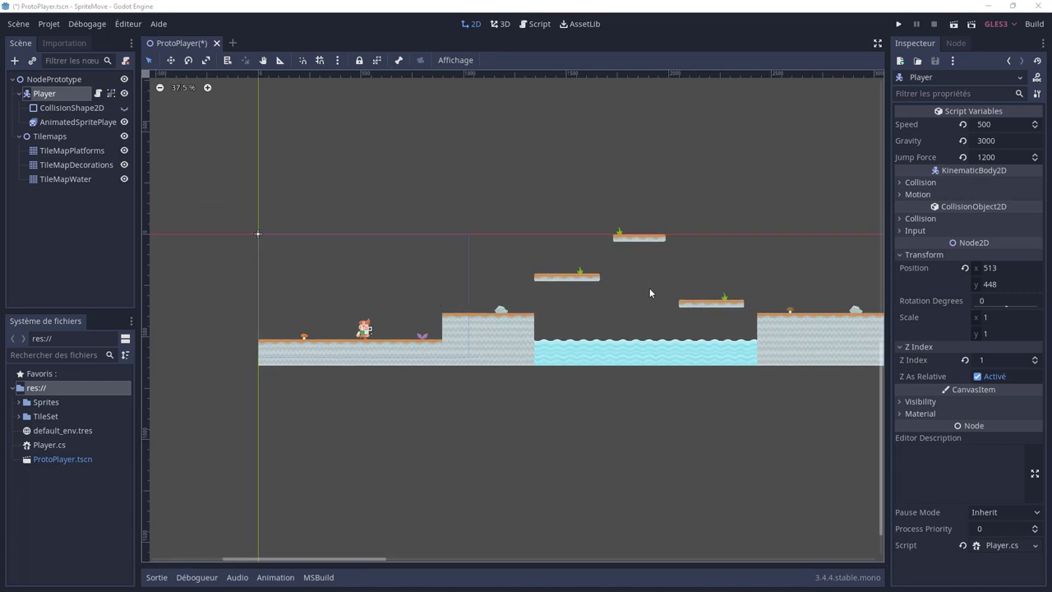
{"action": "mouse_move", "coordinate": [649, 287]}
{"action": "middle_mouse_down"}
{"action": "mouse_move", "coordinate": [355, 298]}
{"action": "mouse_move", "coordinate": [516, 309]}
{"action": "mouse_move", "coordinate": [411, 312]}
{"action": "mouse_move", "coordinate": [482, 301]}
{"action": "middle_mouse_up"}
{"action": "scroll", "coordinate": [356, 297], "scroll_direction": "down", "scroll_amount": 2}
{"action": "scroll", "coordinate": [409, 328], "scroll_direction": "up", "scroll_amount": 4}
{"action": "scroll", "coordinate": [408, 325], "scroll_direction": "up", "scroll_amount": 2}
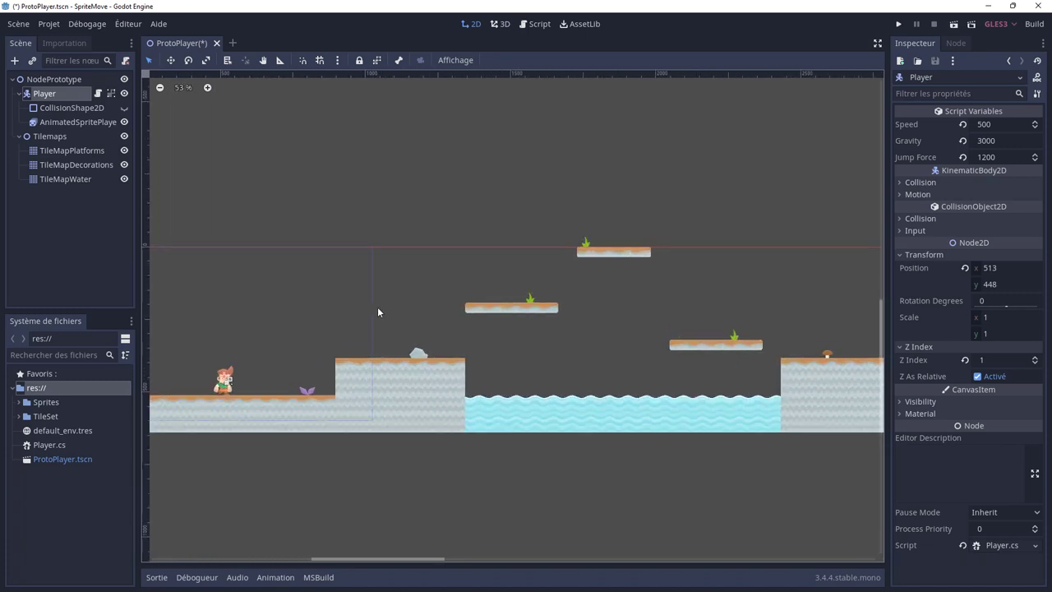
{"action": "middle_click_drag", "start_coordinate": [376, 307], "coordinate": [552, 301]}
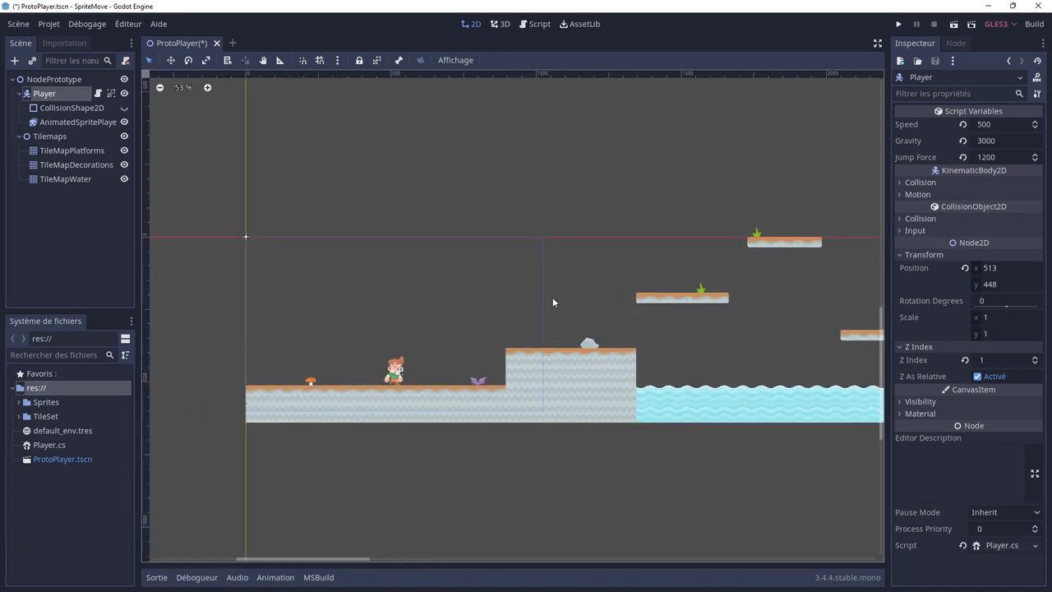
Select the TileMapDecorations and TileMapWater layers and look over the water tiles on the right
{"action": "left_click", "coordinate": [66, 166]}
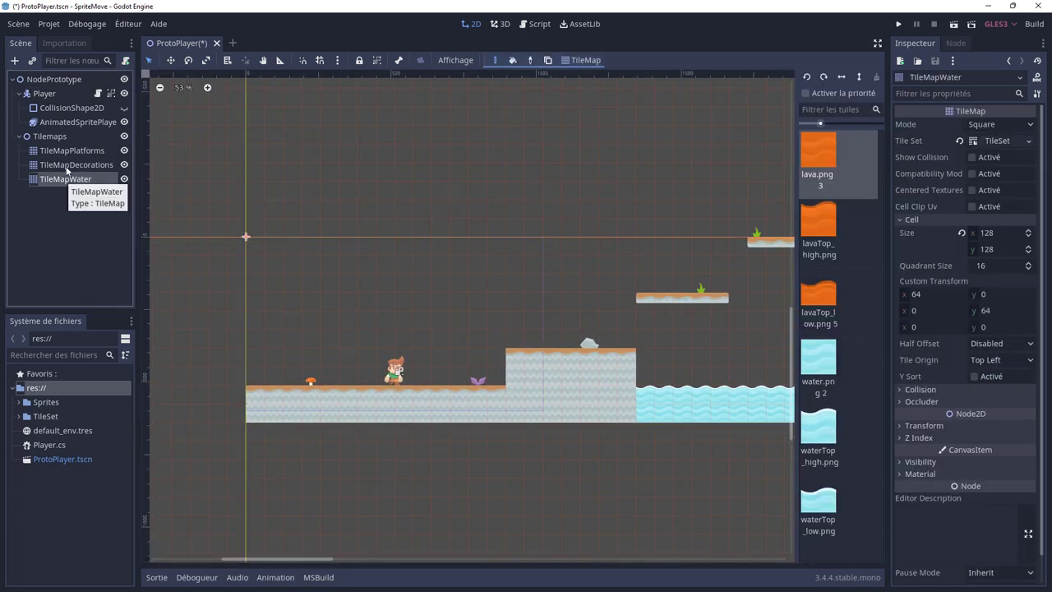
{"action": "left_click", "coordinate": [65, 179]}
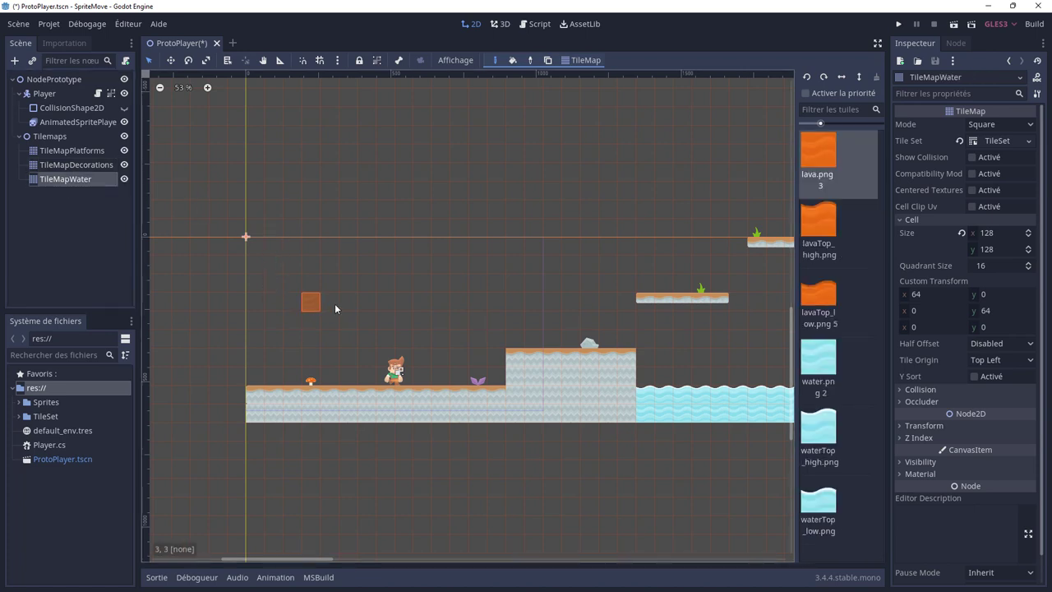
{"action": "scroll", "coordinate": [644, 344], "scroll_direction": "down", "scroll_amount": 1}
{"action": "scroll", "coordinate": [644, 344], "scroll_direction": "down", "scroll_amount": 1}
{"action": "middle_click_drag", "start_coordinate": [644, 344], "coordinate": [342, 330]}
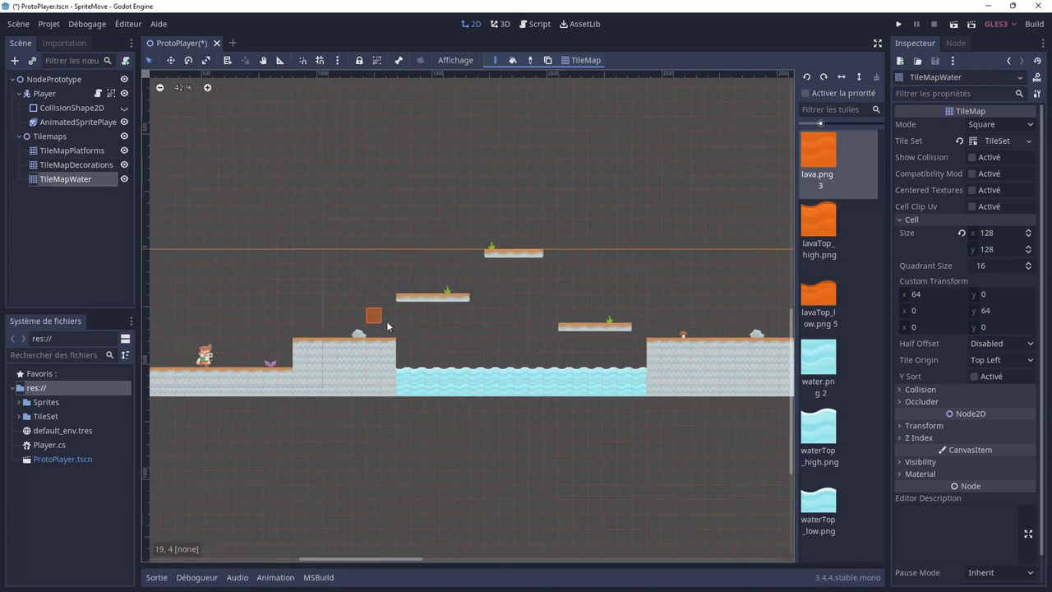
Expand the TileSet, Sprites and Kenney_Platformer_Red folders, then save the scene and run the game
{"action": "left_click", "coordinate": [21, 418]}
{"action": "left_click", "coordinate": [19, 403]}
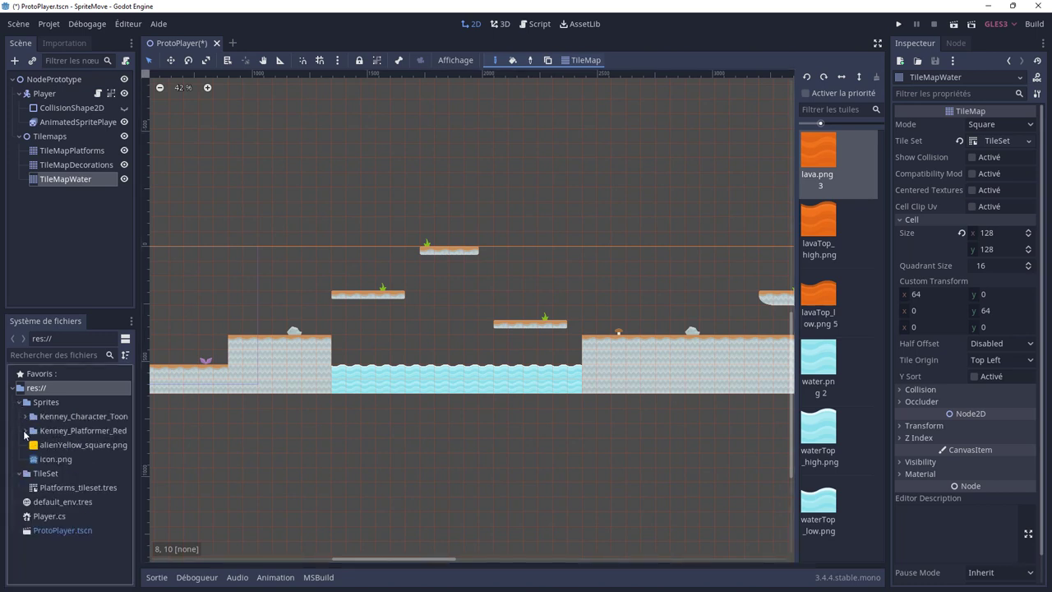
{"action": "left_click", "coordinate": [25, 431]}
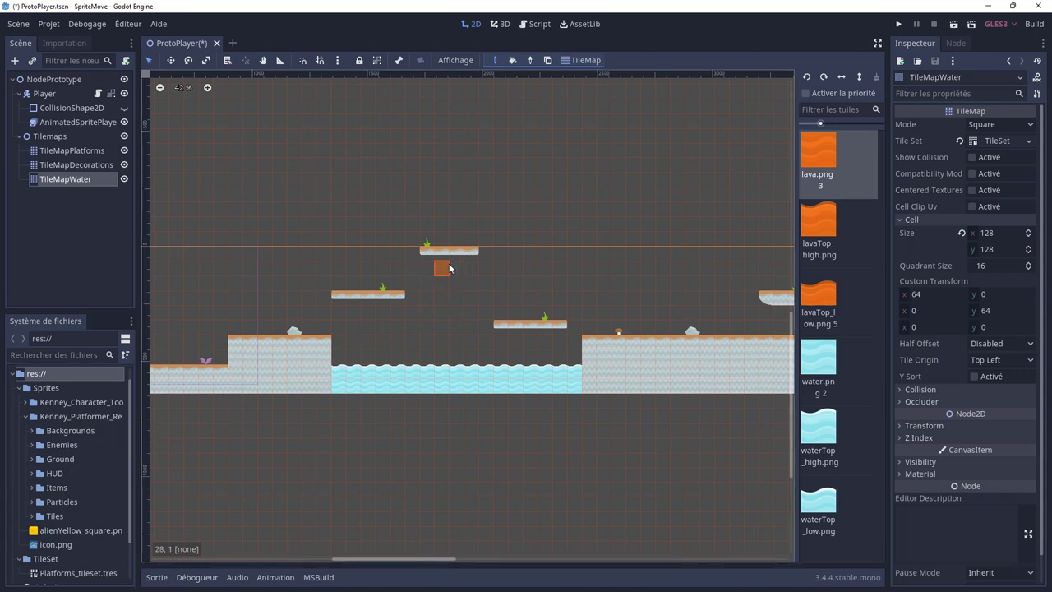
{"action": "scroll", "coordinate": [303, 254], "scroll_direction": "down", "scroll_amount": 2}
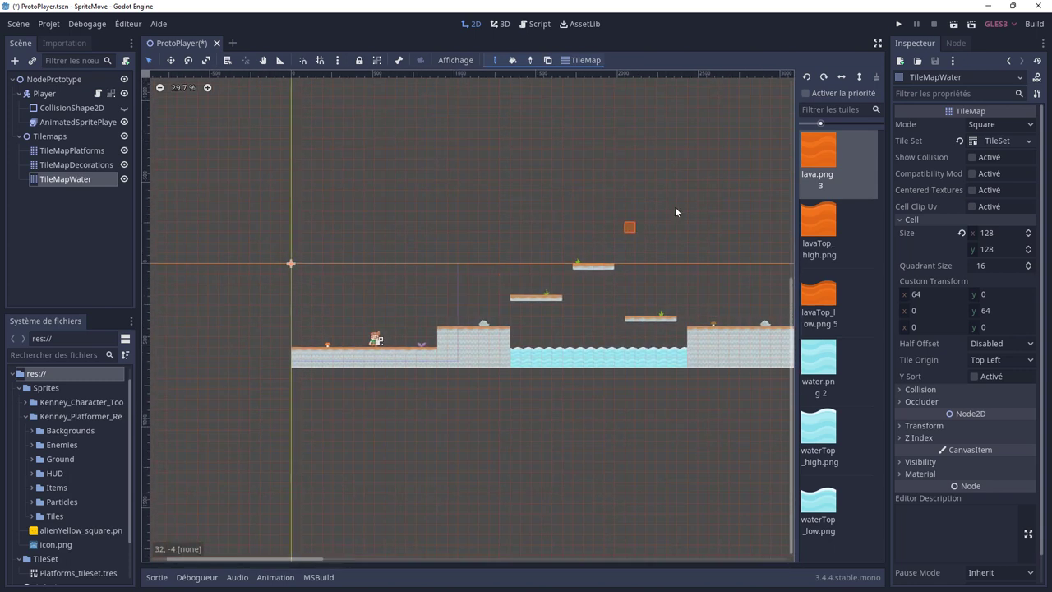
{"action": "left_click", "coordinate": [900, 27]}
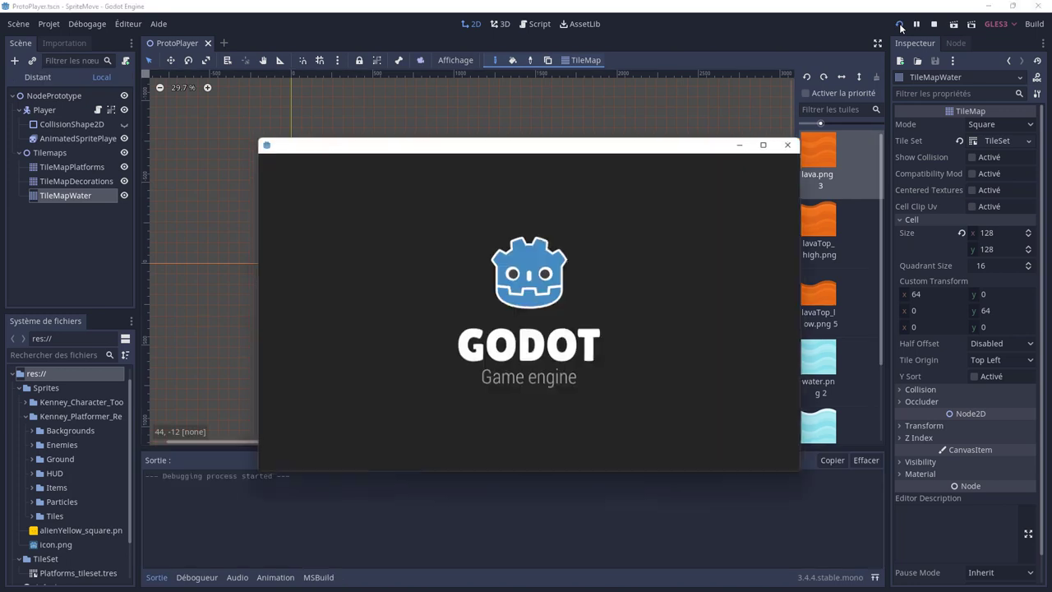
Run the player right, jump onto the raised ground, walk back left, then stop the game with F8
{"action": "key", "text": "Right"}
{"action": "key", "text": "space"}
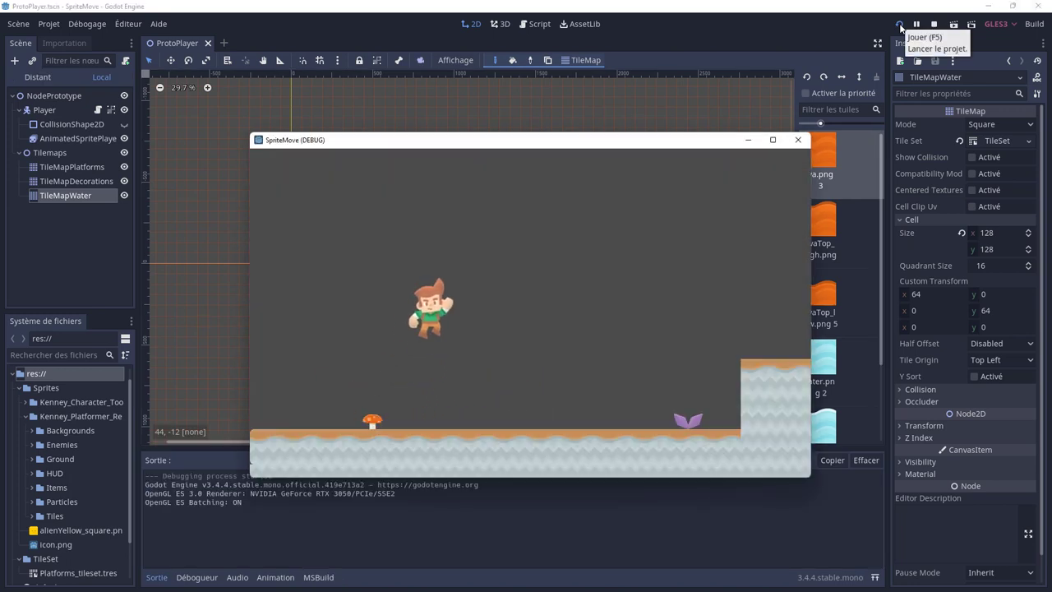
{"action": "key", "text": "space"}
{"action": "key", "text": "Left"}
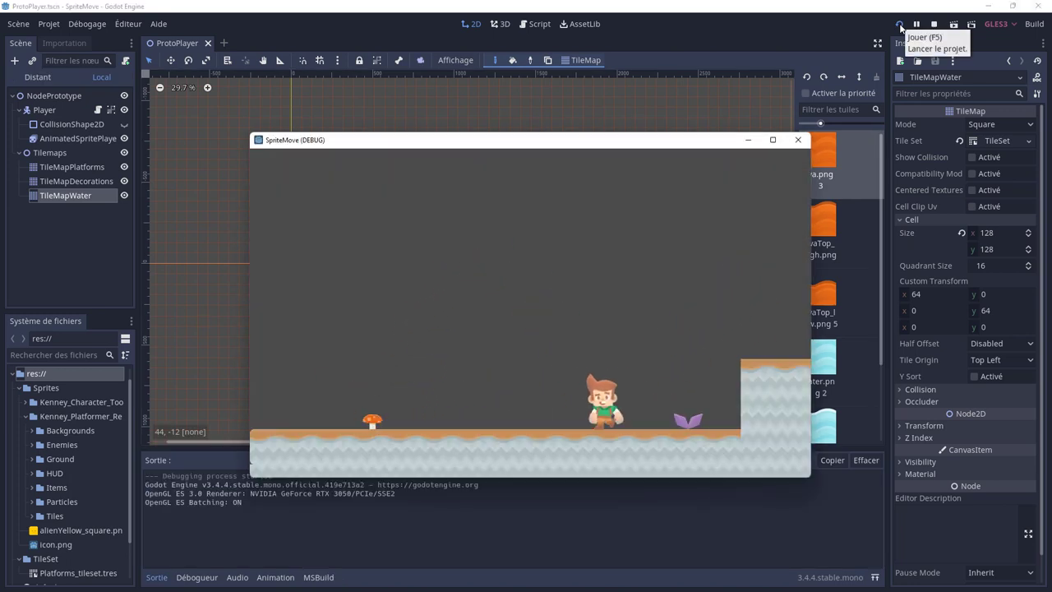
{"action": "key", "text": "F8"}
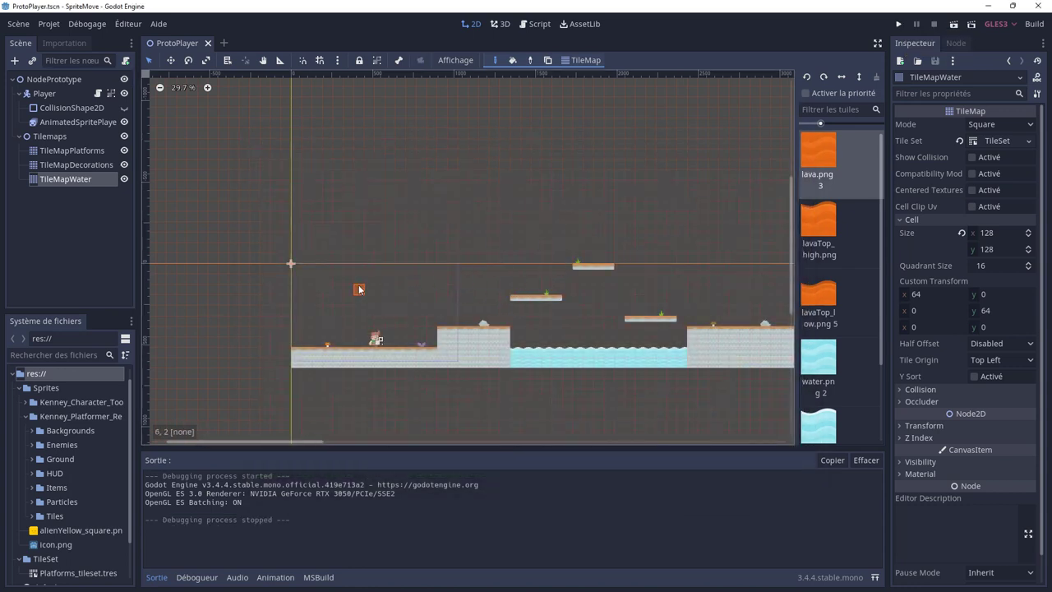
{"action": "scroll", "coordinate": [395, 310], "scroll_direction": "up", "scroll_amount": 2}
{"action": "scroll", "coordinate": [402, 315], "scroll_direction": "up", "scroll_amount": 1}
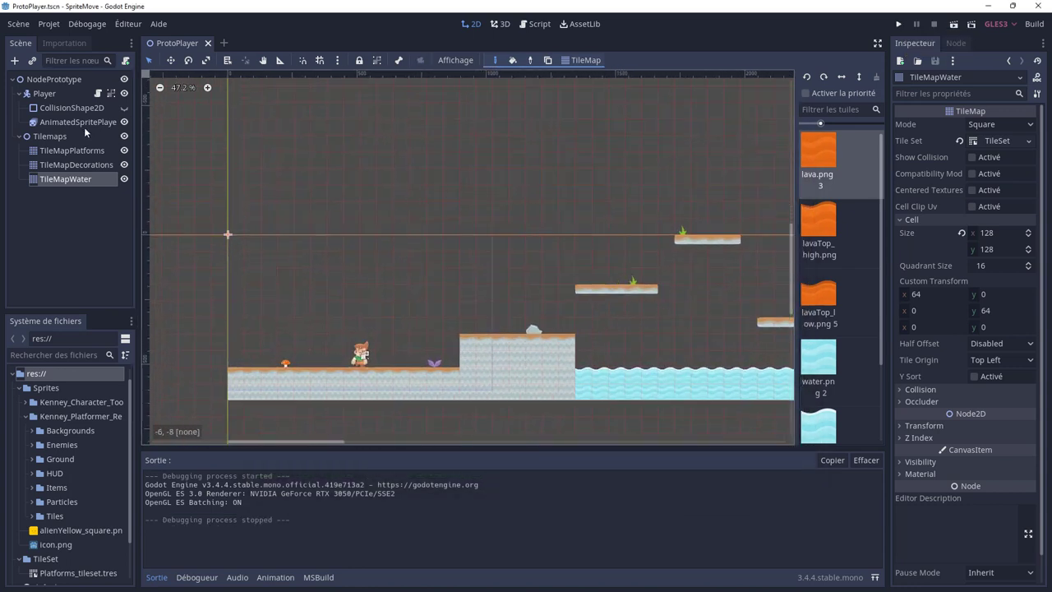
Add a Camera2D child node under Player, found by searching 'came'
{"action": "left_click", "coordinate": [47, 97]}
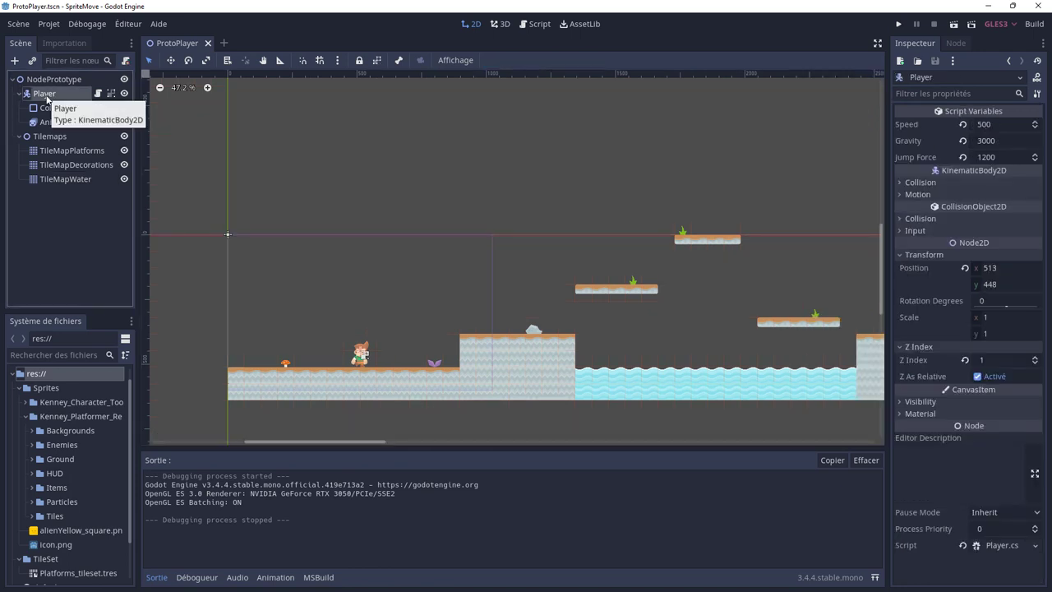
{"action": "right_click", "coordinate": [47, 97]}
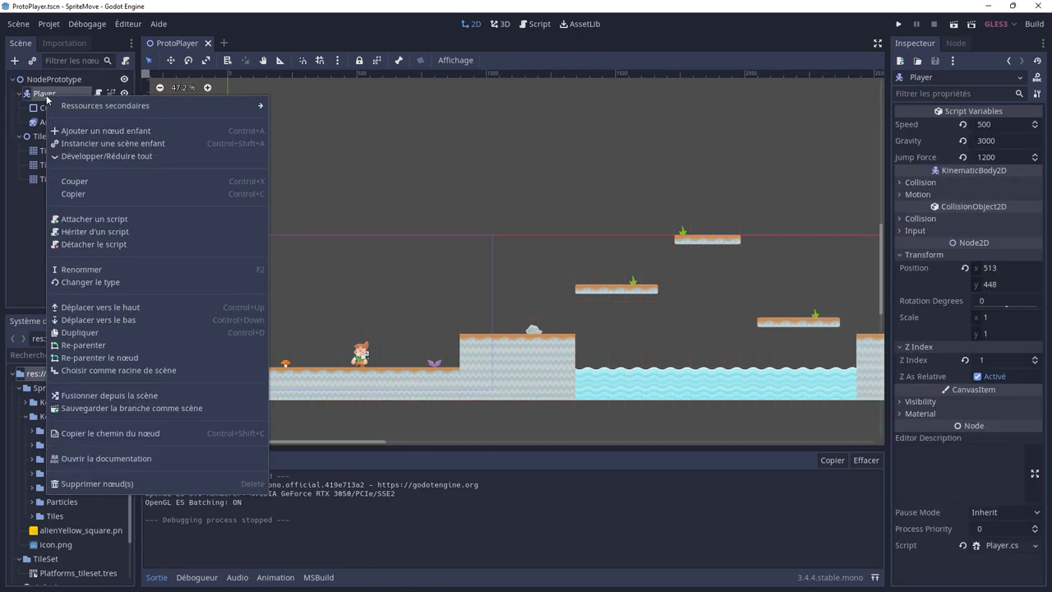
{"action": "left_click", "coordinate": [86, 129]}
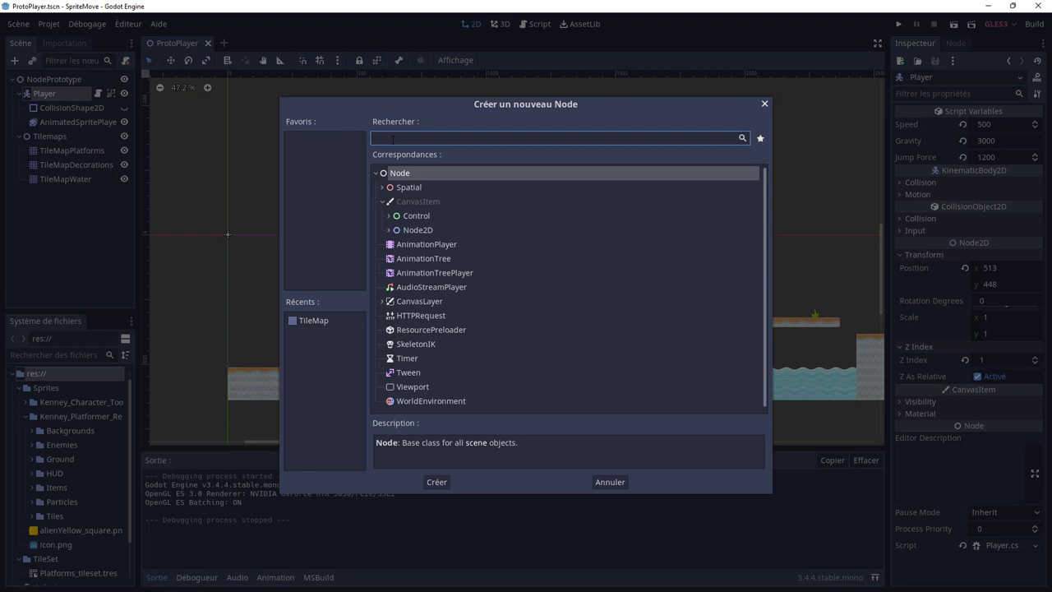
{"action": "type", "text": "came"}
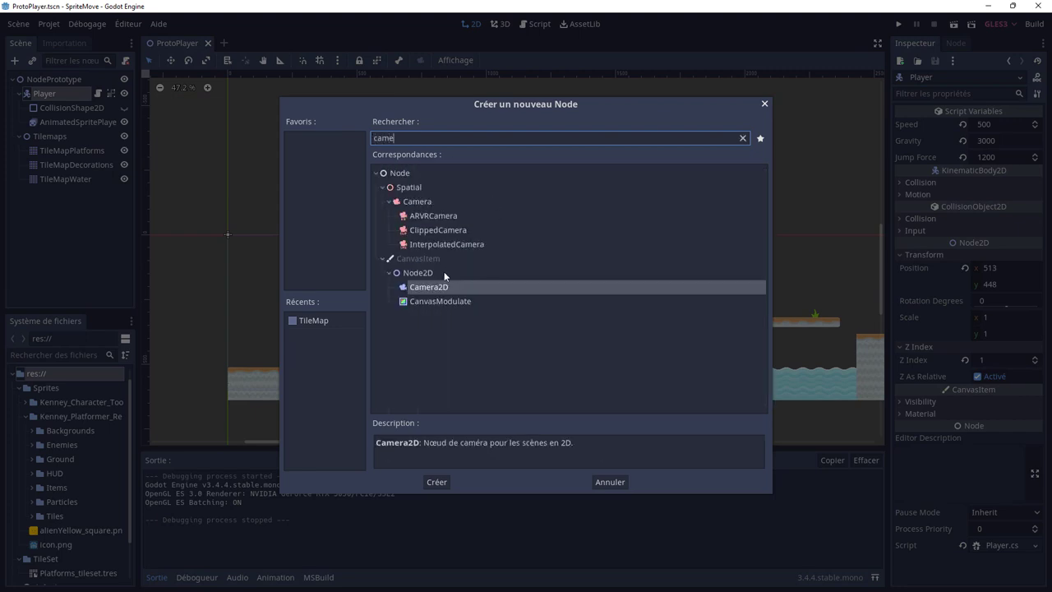
{"action": "double_click", "coordinate": [438, 284]}
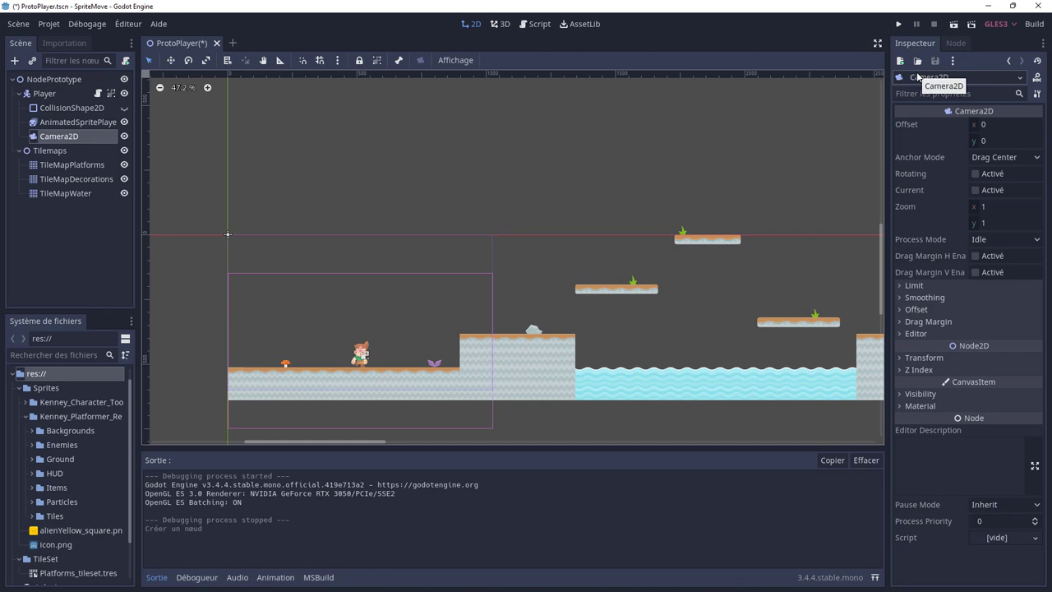
Save and run the game, walk right and jump to test the camera, then close the game window
{"action": "left_click", "coordinate": [899, 25]}
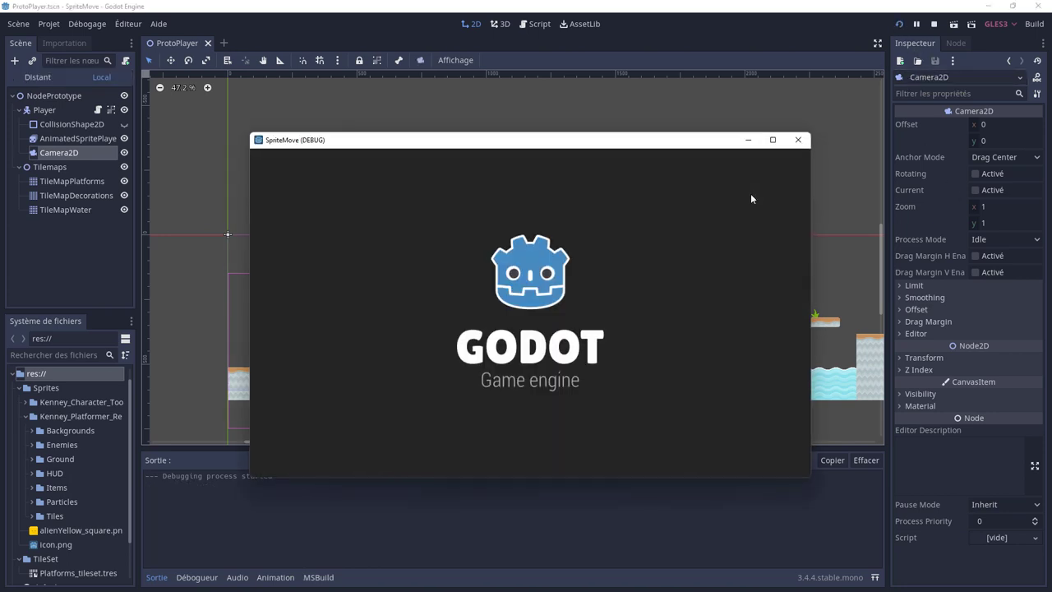
{"action": "key", "text": "Right"}
{"action": "key", "text": "space"}
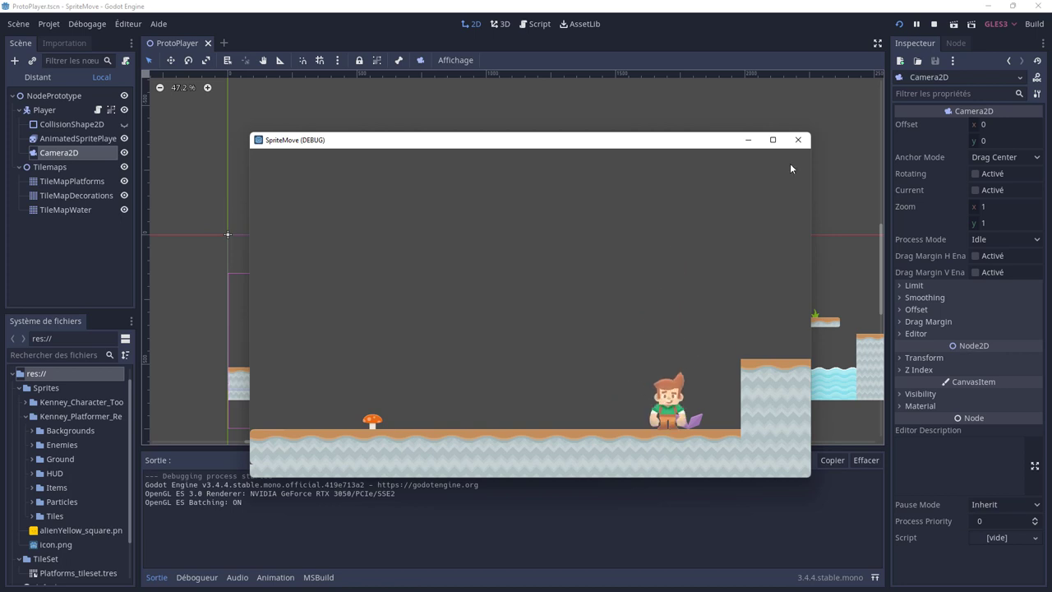
{"action": "left_click", "coordinate": [798, 140]}
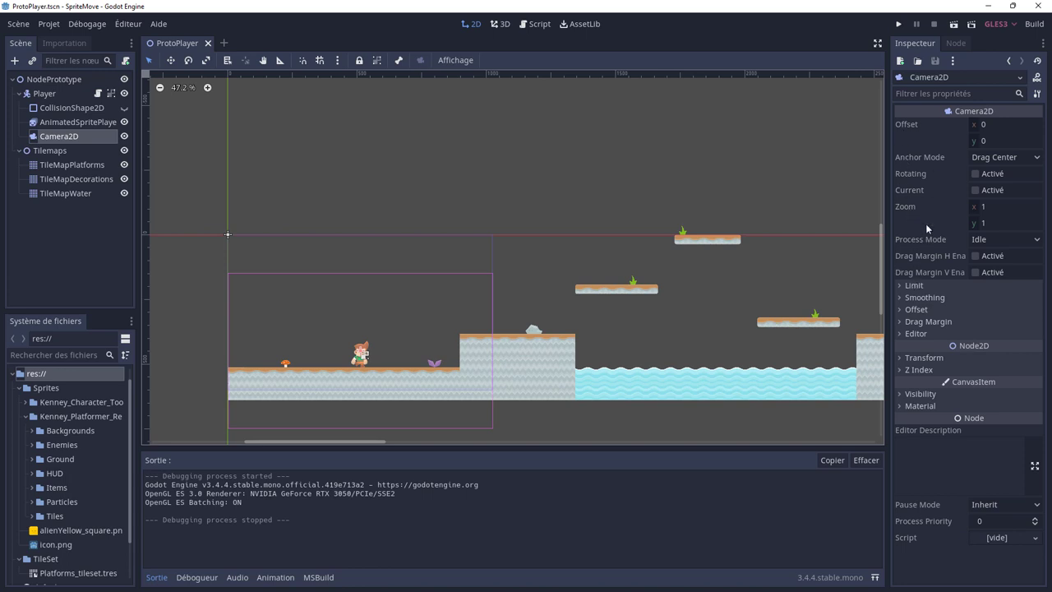
Turn on the Camera2D's Current property in the Inspector
{"action": "left_click", "coordinate": [976, 190]}
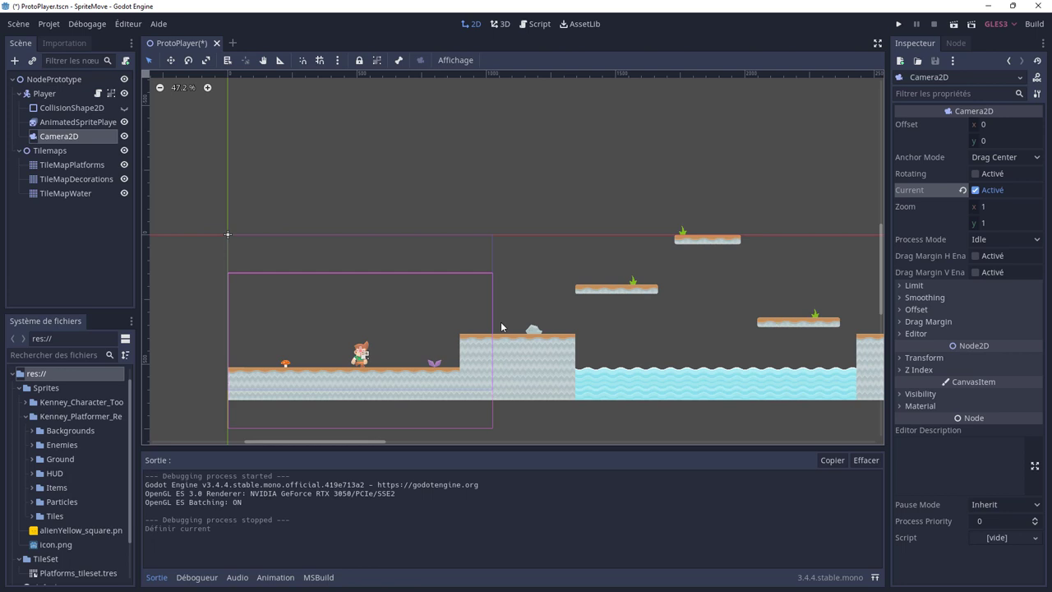
Run the game, jump the player right across the platforms until he falls through the lava, then close it
{"action": "left_click", "coordinate": [900, 25]}
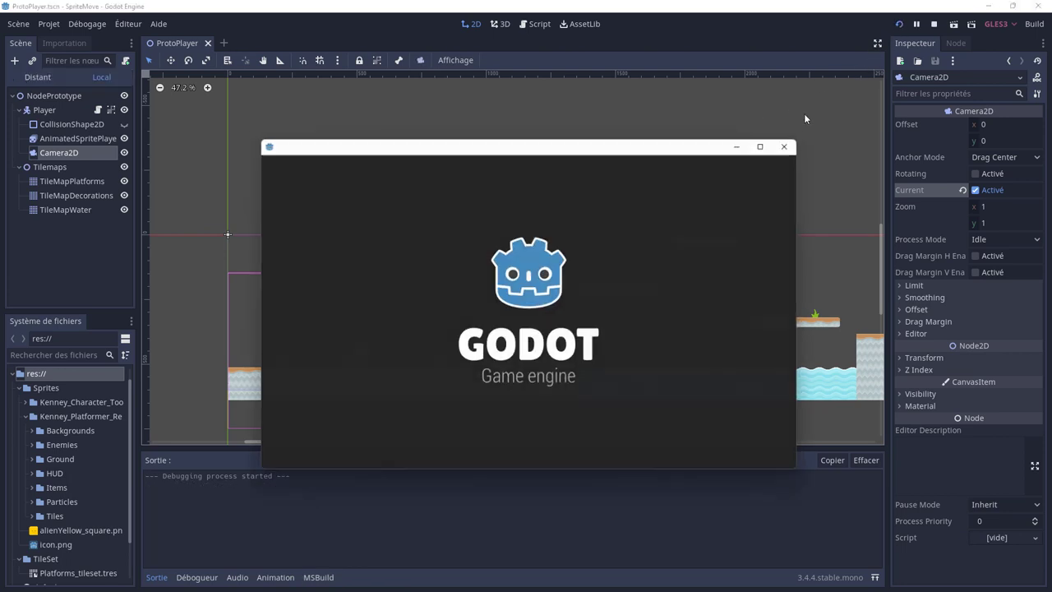
{"action": "key", "text": "Right"}
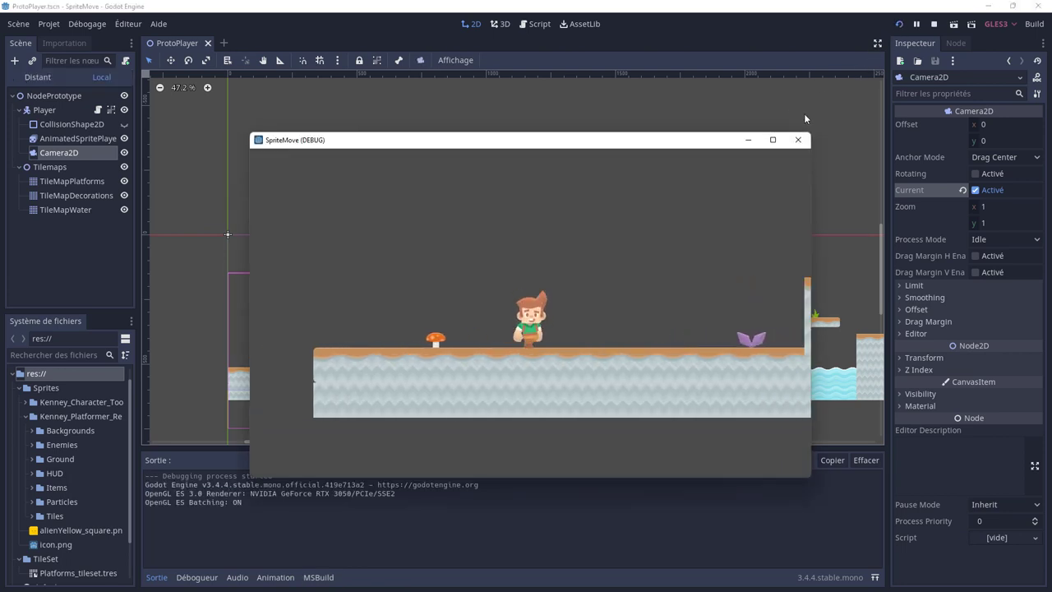
{"action": "key", "text": "space"}
{"action": "key", "text": "space"}
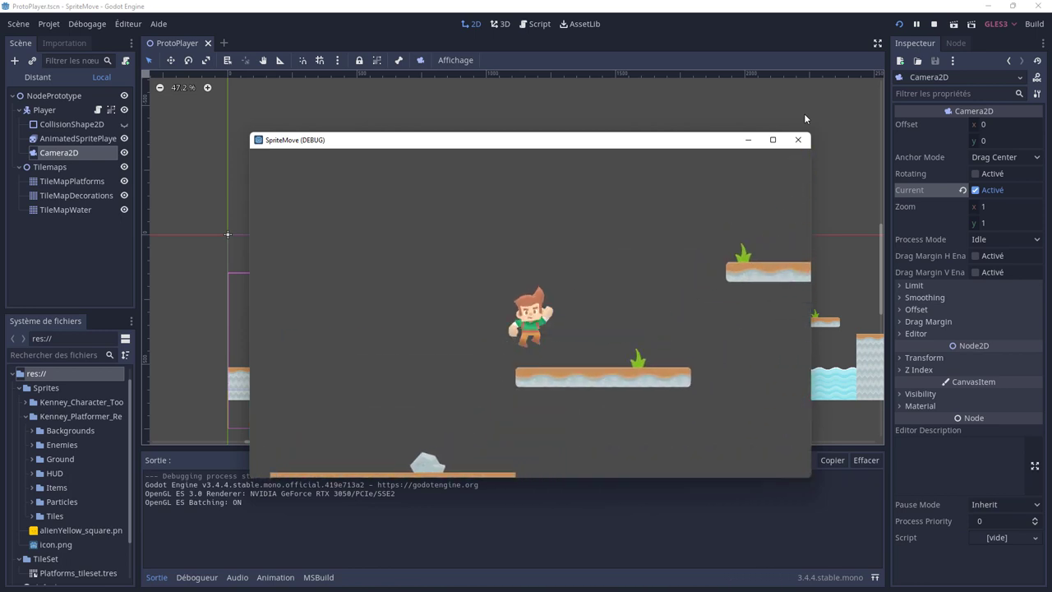
{"action": "key", "text": "Right"}
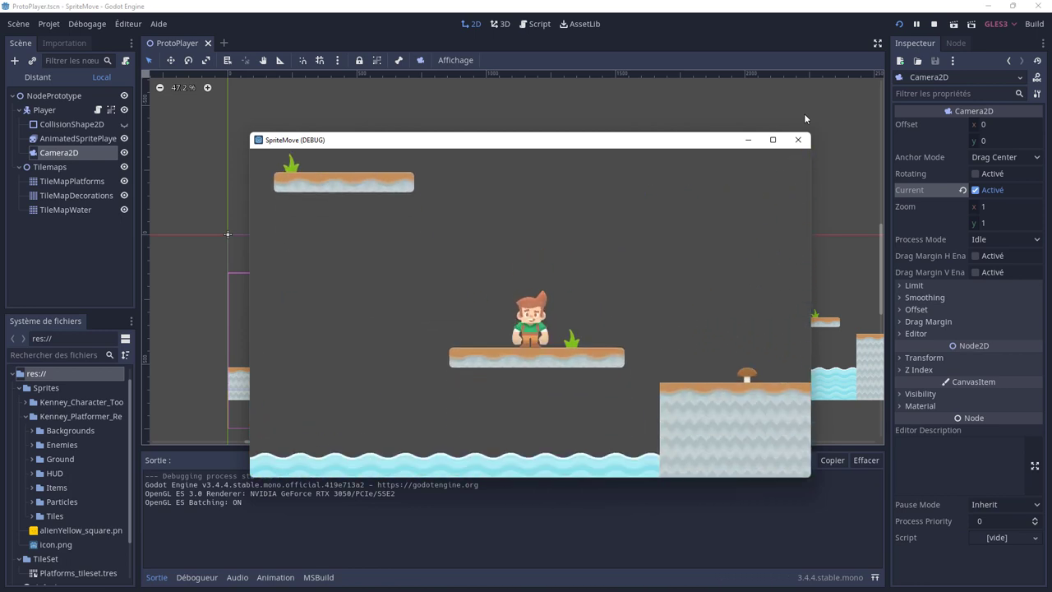
{"action": "key", "text": "Right"}
{"action": "key", "text": "space"}
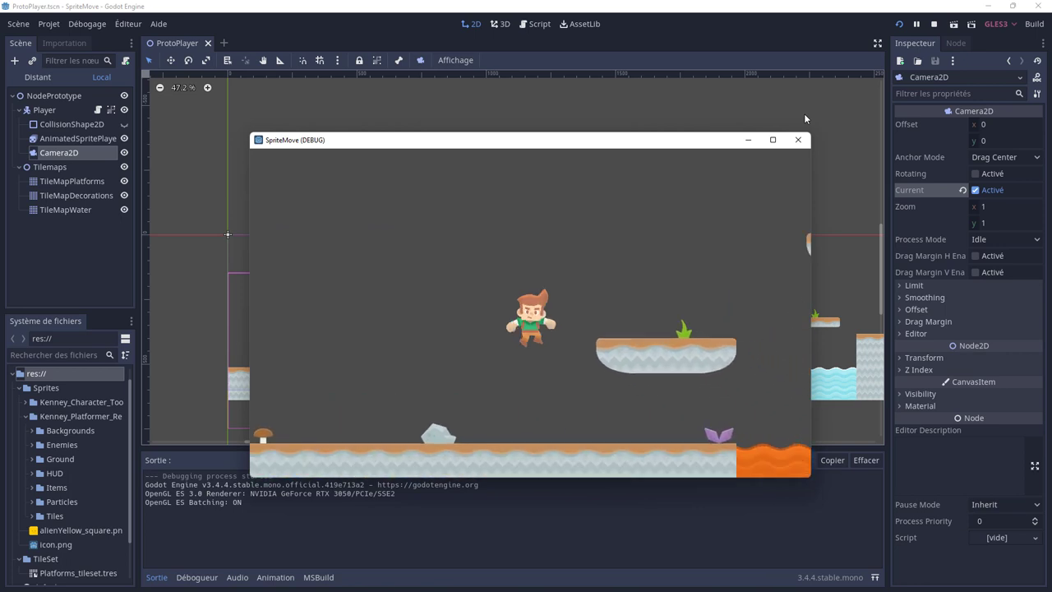
{"action": "key", "text": "Right"}
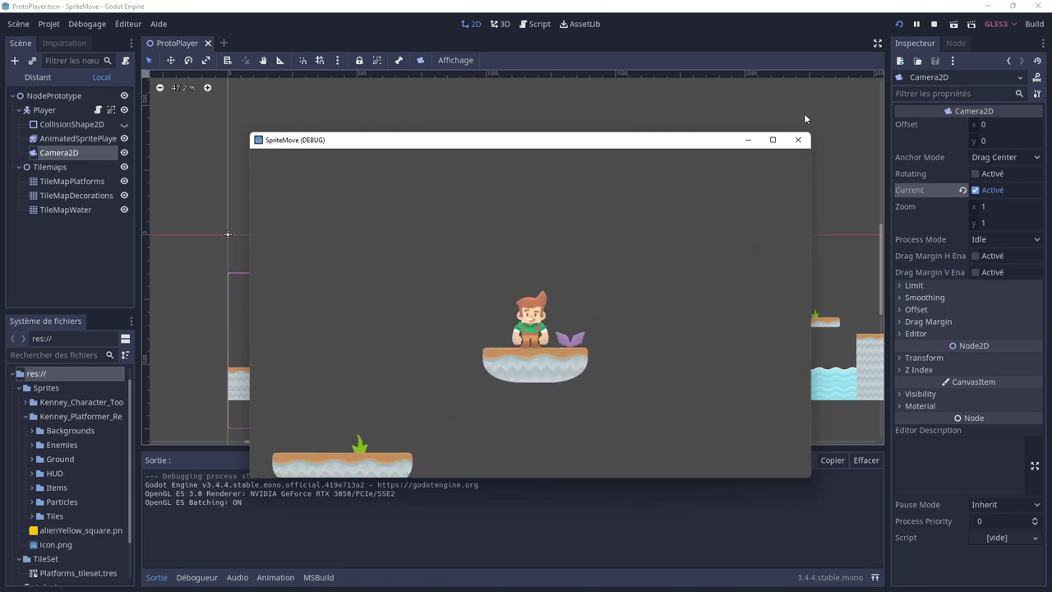
{"action": "key", "text": "Left"}
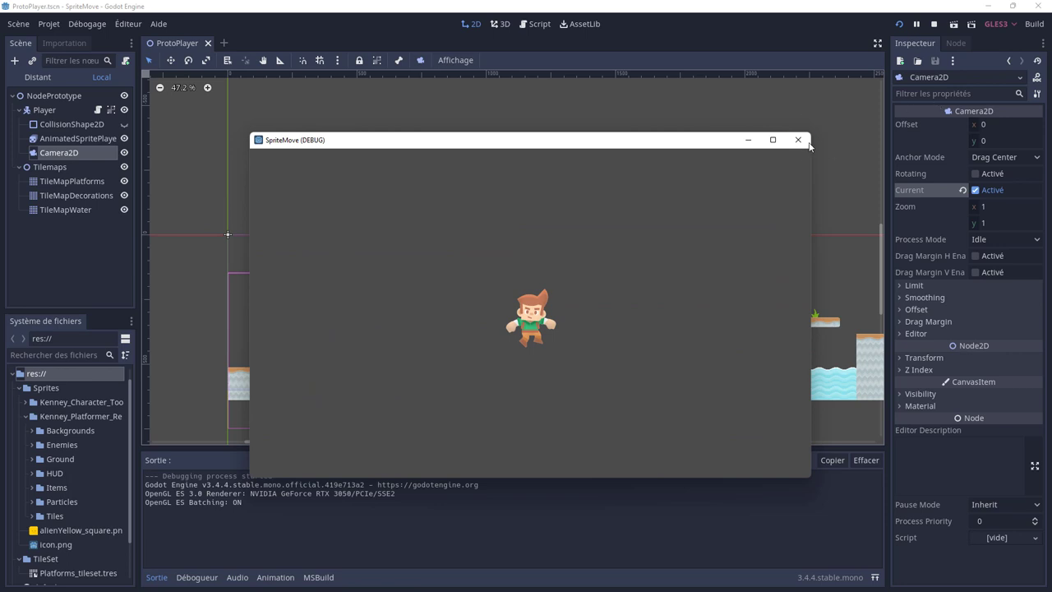
{"action": "left_click", "coordinate": [797, 140]}
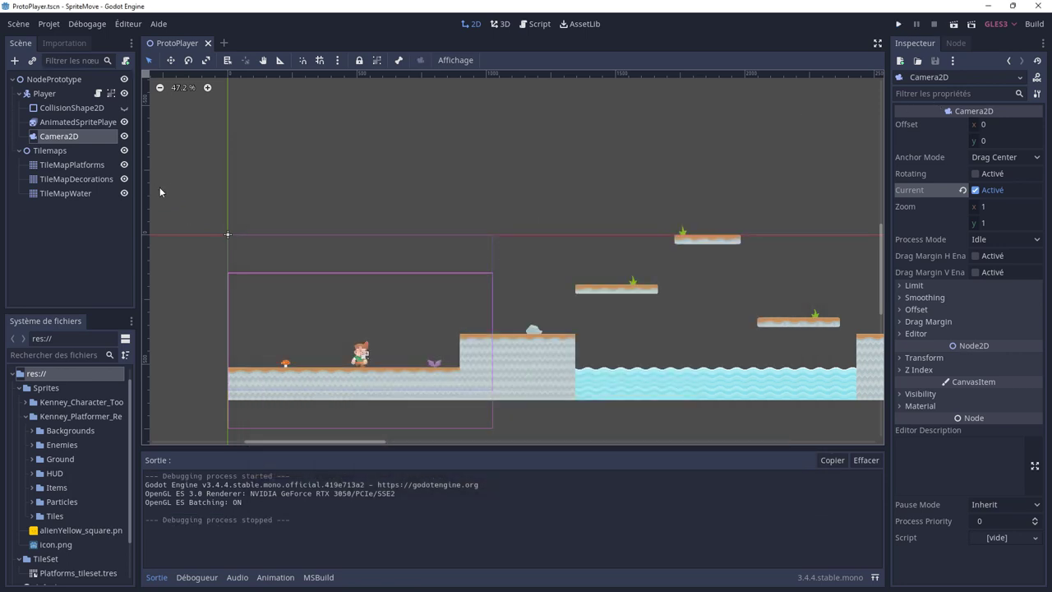
{"action": "scroll", "coordinate": [477, 293], "scroll_direction": "down", "scroll_amount": 3}
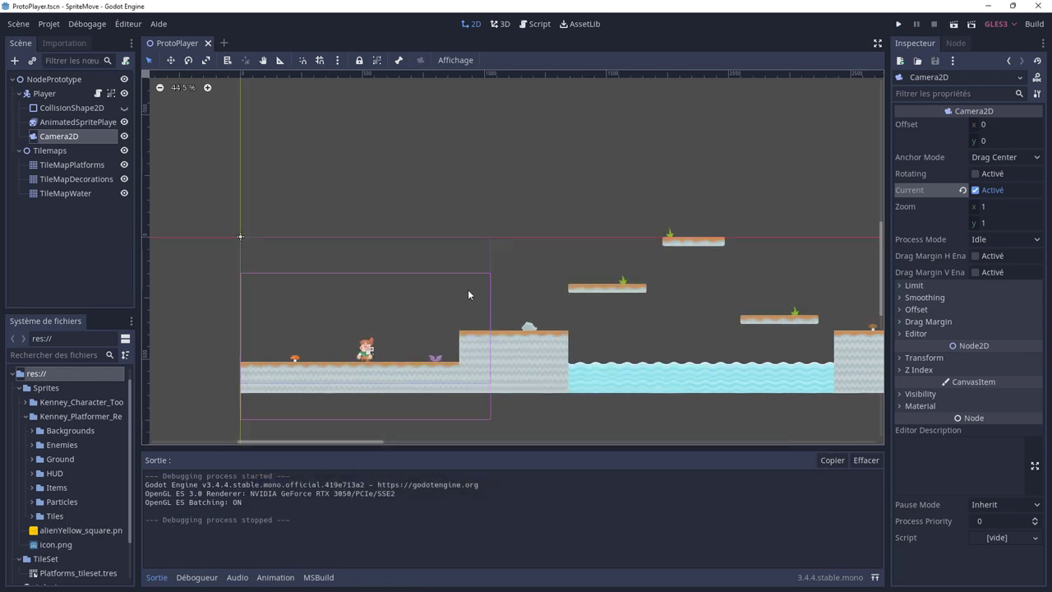
{"action": "left_click", "coordinate": [898, 28]}
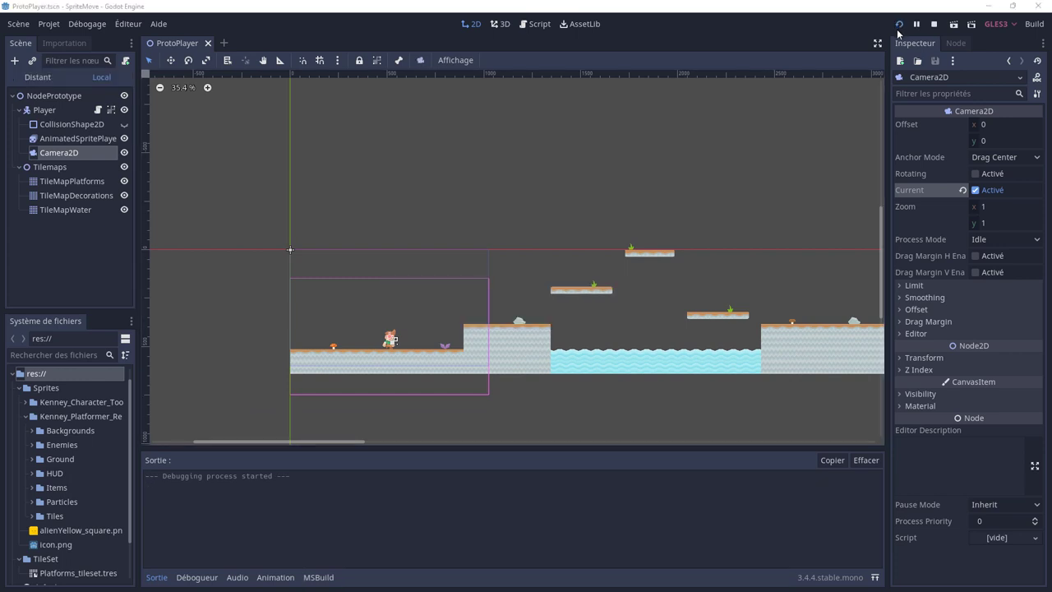
{"action": "key", "text": "Right"}
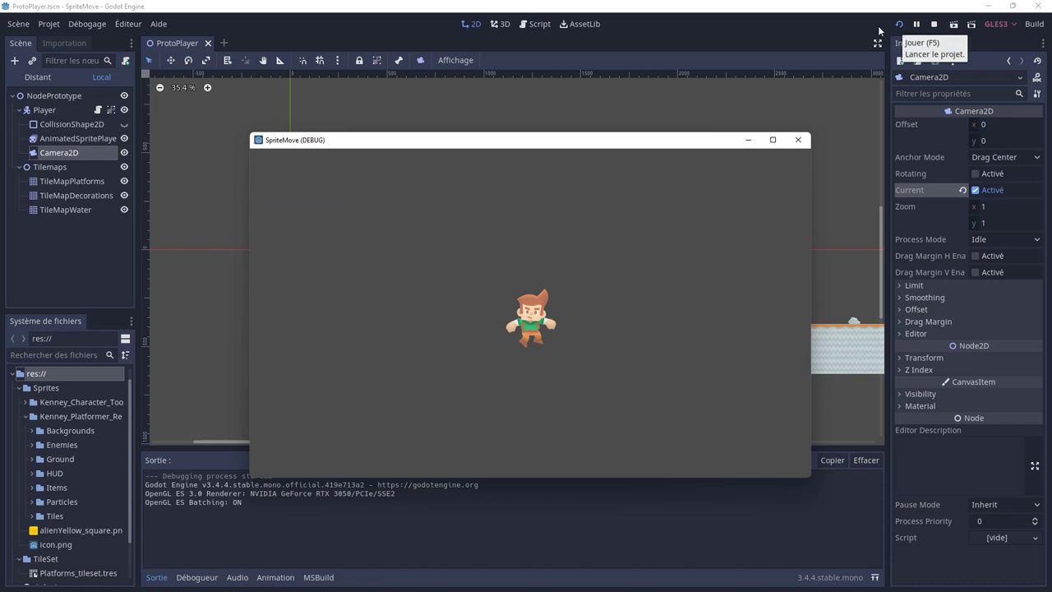
{"action": "left_click", "coordinate": [795, 144]}
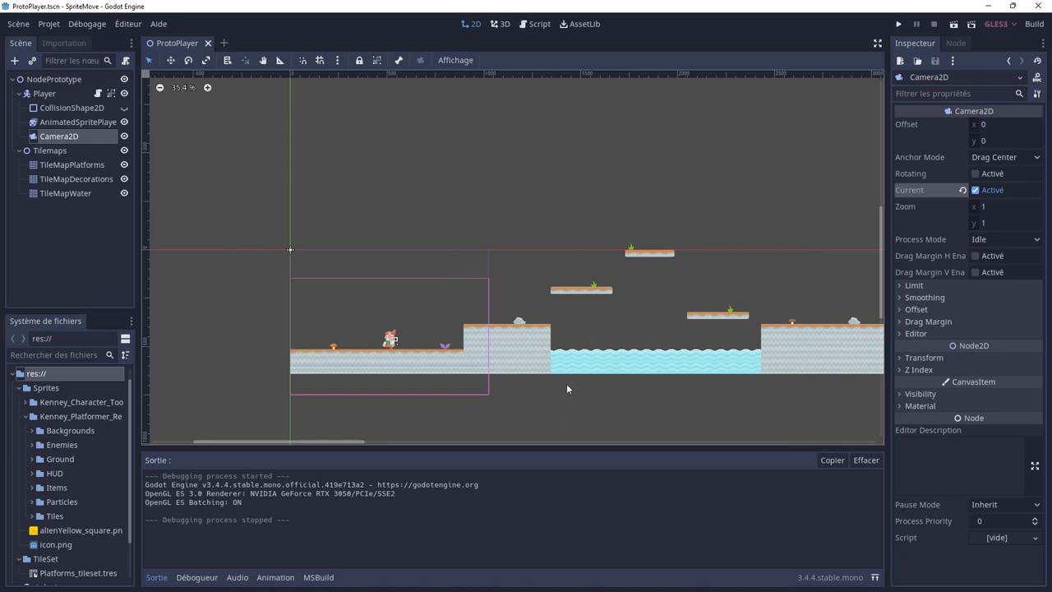
{"action": "left_click", "coordinate": [898, 25]}
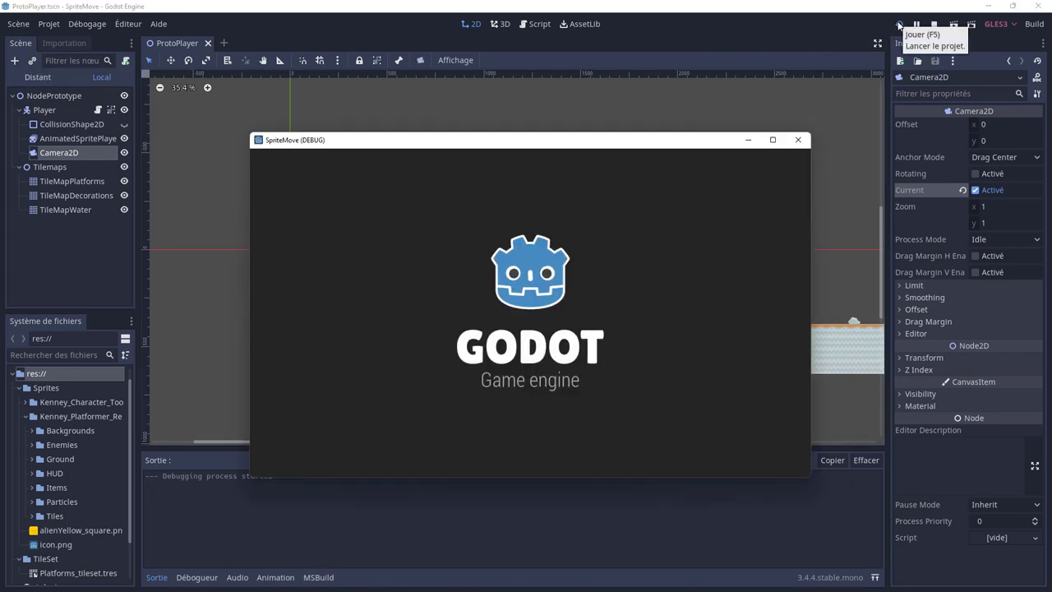
{"action": "key", "text": "Left"}
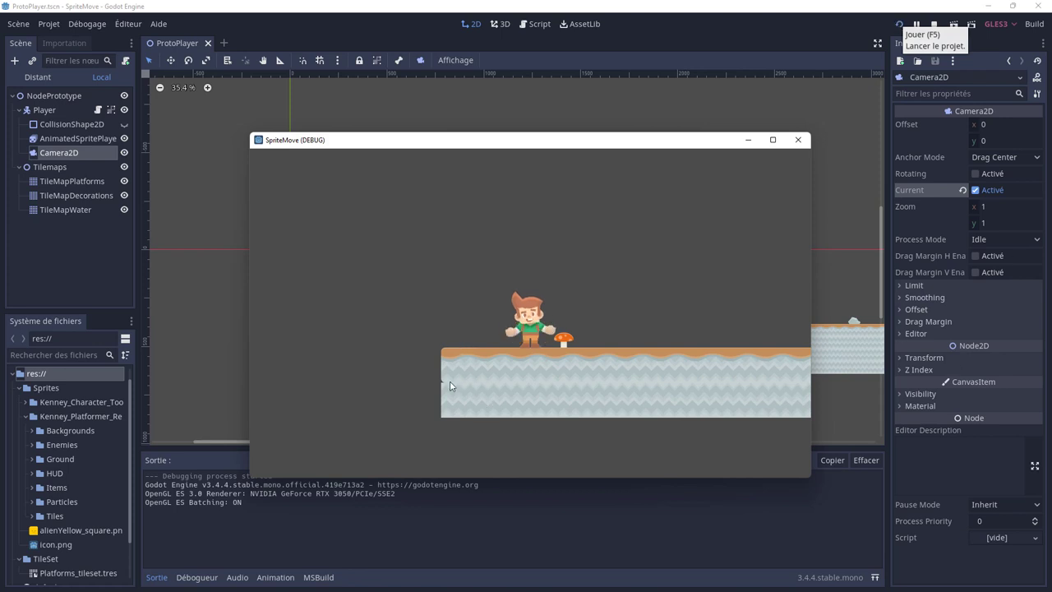
{"action": "left_click", "coordinate": [797, 140]}
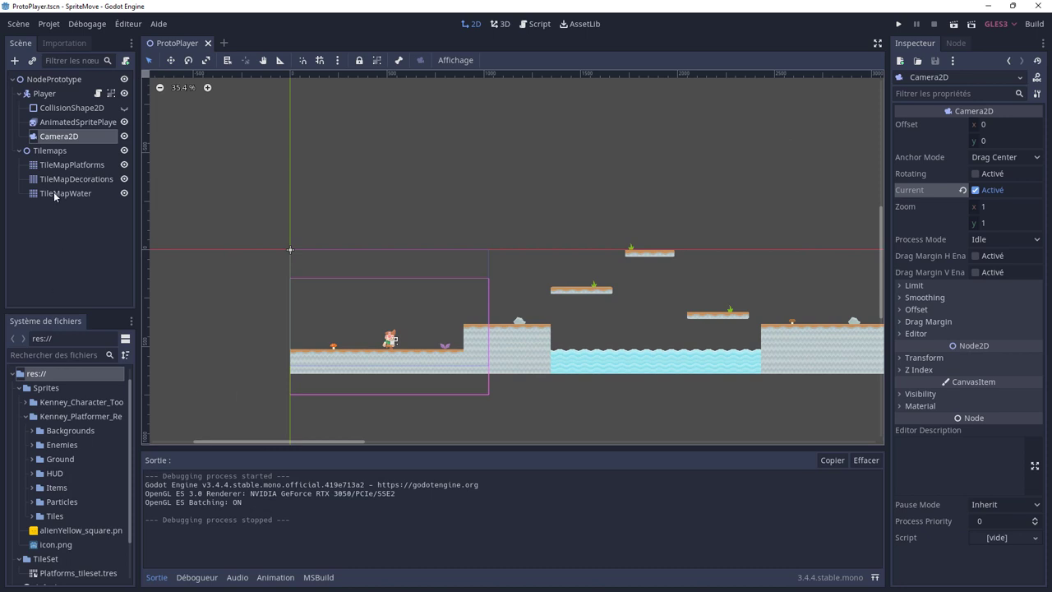
Paint a dirtMid tile on TileMapPlatforms at the starting platform's left edge
{"action": "left_click", "coordinate": [67, 164]}
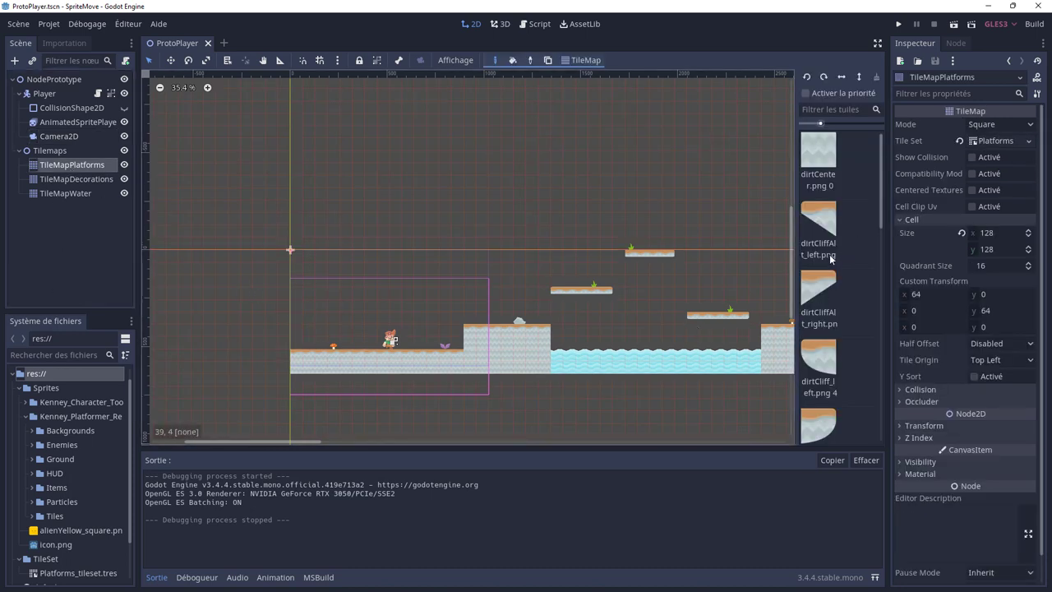
{"action": "scroll", "coordinate": [828, 258], "scroll_direction": "down", "scroll_amount": 3}
{"action": "scroll", "coordinate": [829, 258], "scroll_direction": "down", "scroll_amount": 5}
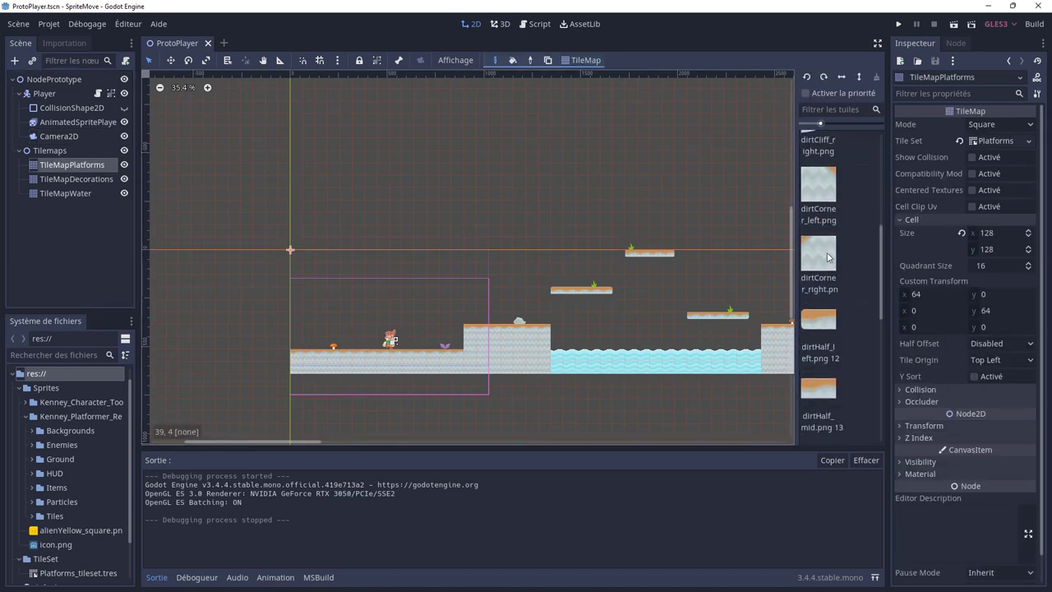
{"action": "scroll", "coordinate": [823, 269], "scroll_direction": "down", "scroll_amount": 1}
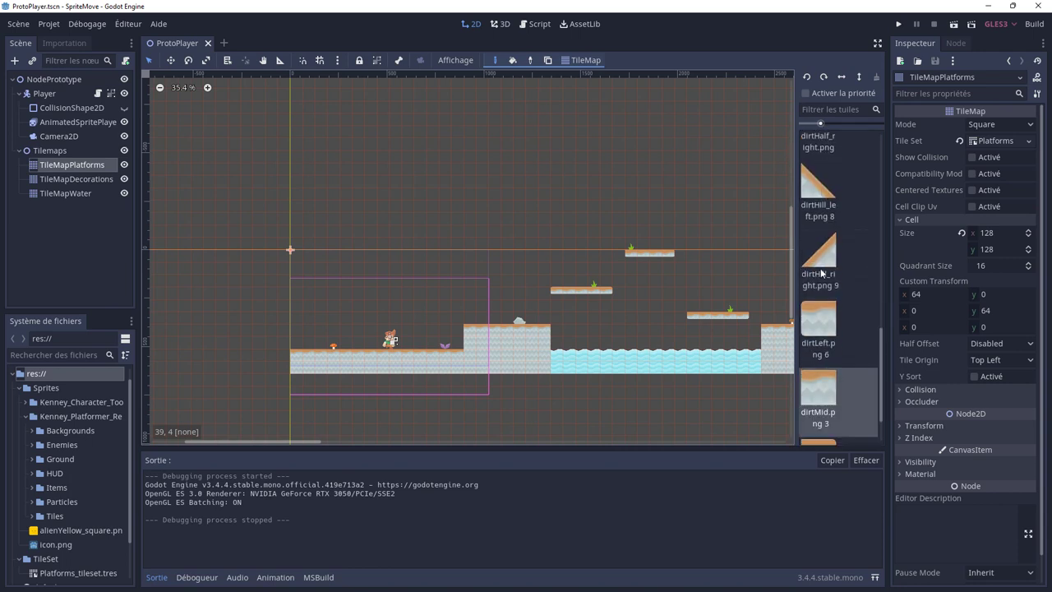
{"action": "scroll", "coordinate": [823, 272], "scroll_direction": "down", "scroll_amount": 1}
{"action": "left_click", "coordinate": [820, 355]}
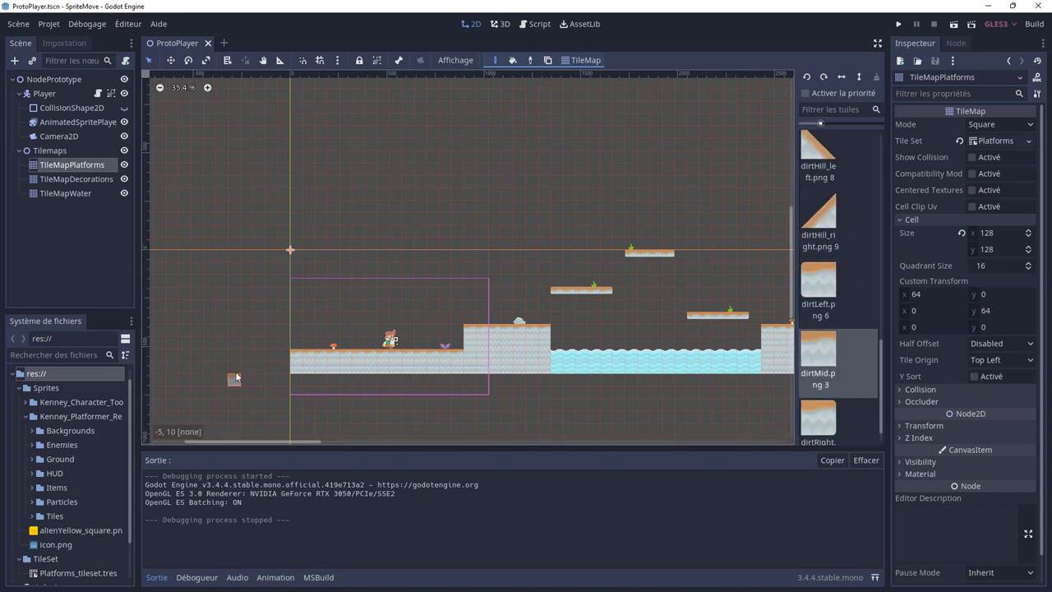
{"action": "left_click", "coordinate": [297, 361]}
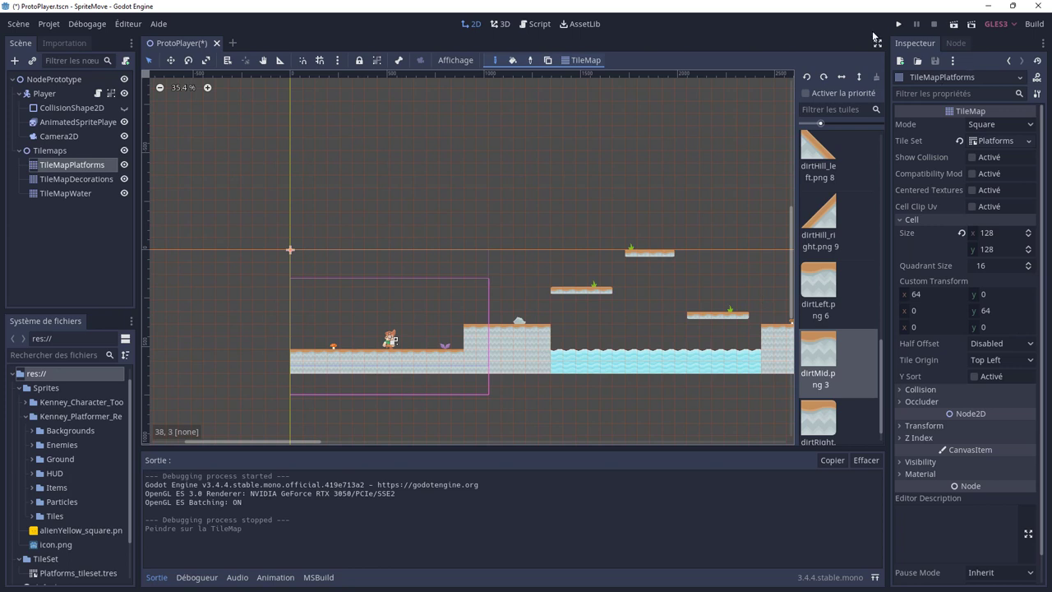
Save and run the game, walk the player left to the level edge, close it, and select Camera2D
{"action": "left_click", "coordinate": [899, 24]}
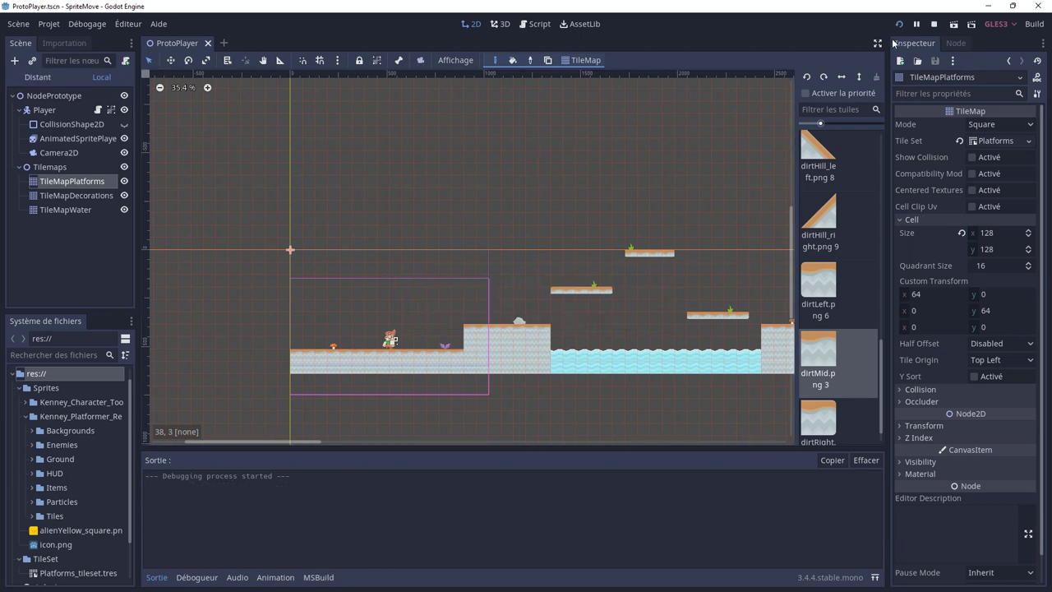
{"action": "key", "text": "Left"}
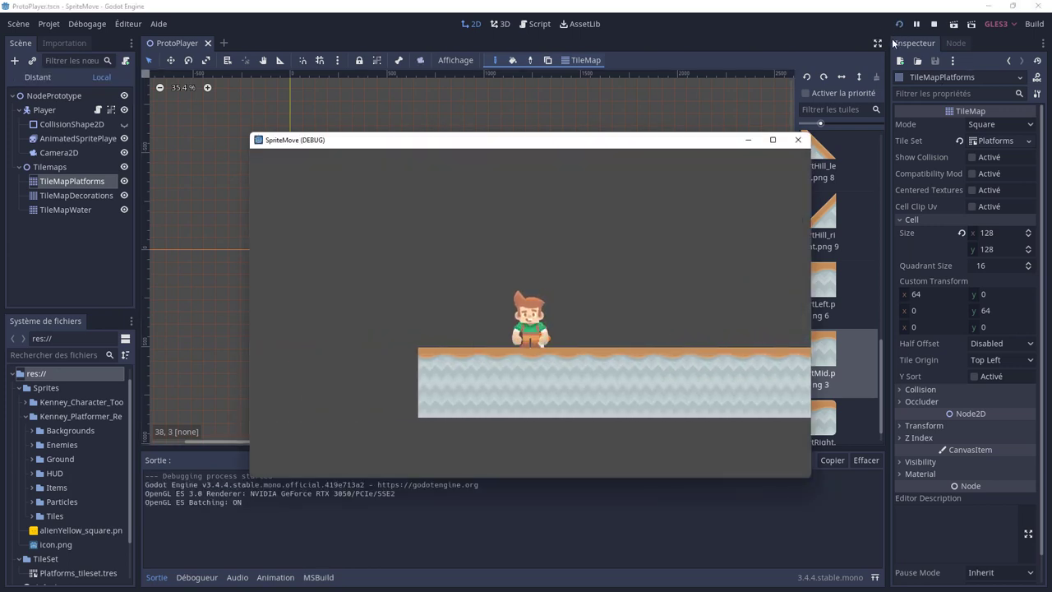
{"action": "left_click", "coordinate": [797, 140]}
{"action": "left_click", "coordinate": [62, 137]}
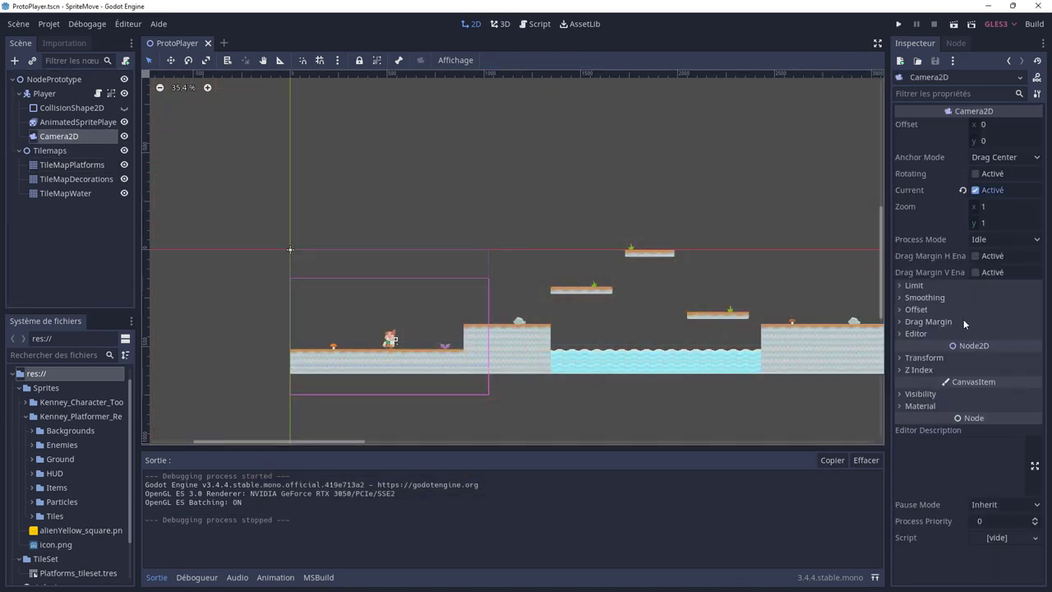
Expand the Camera2D Limit section showing Left/Top at -10000000 and Right/Bottom at 10000000
{"action": "left_click", "coordinate": [901, 287]}
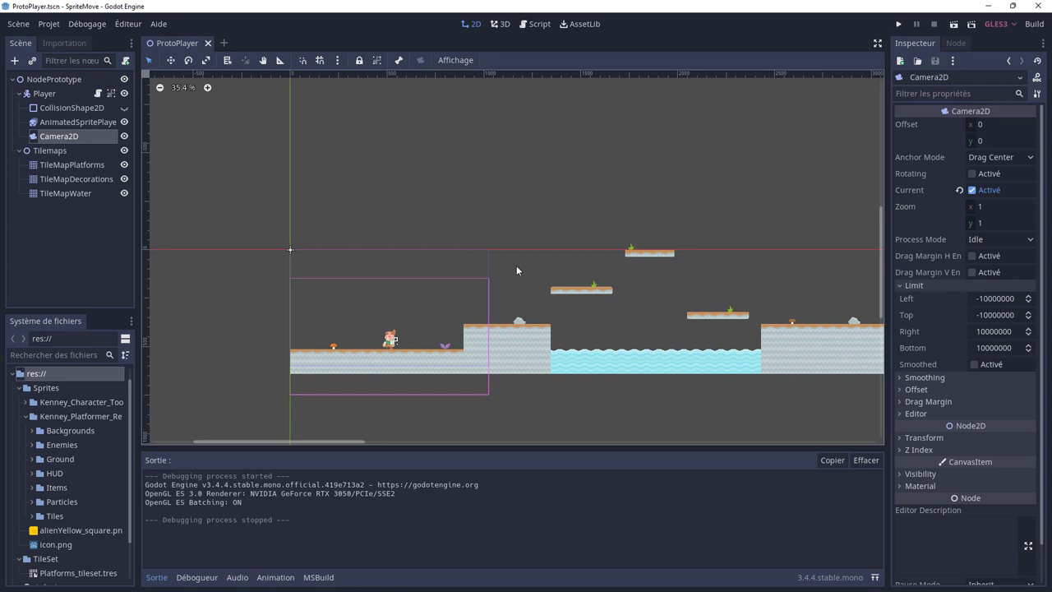
{"action": "scroll", "coordinate": [477, 286], "scroll_direction": "up", "scroll_amount": 1}
{"action": "scroll", "coordinate": [491, 301], "scroll_direction": "up", "scroll_amount": 1}
{"action": "scroll", "coordinate": [563, 276], "scroll_direction": "up", "scroll_amount": 2}
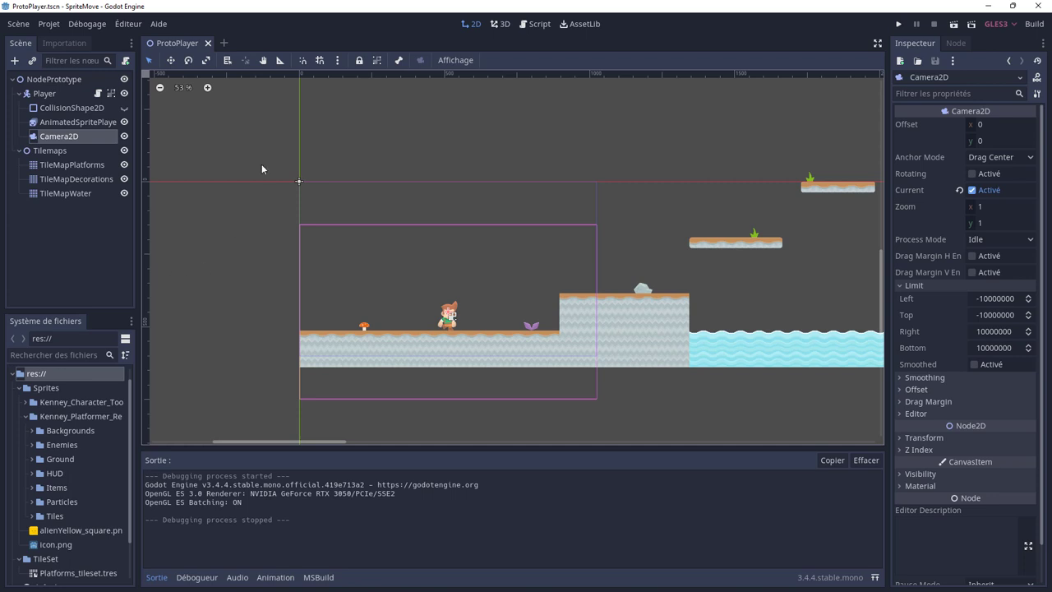
Set the Camera2D's Left and Top limits to 0 in the Inspector
{"action": "left_click", "coordinate": [994, 301]}
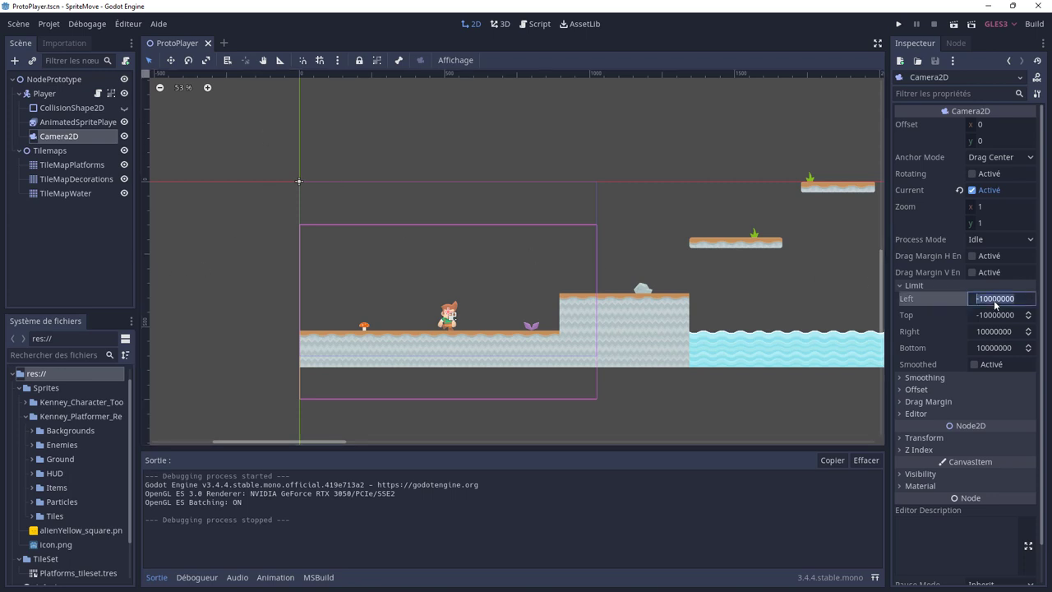
{"action": "type", "text": "0"}
{"action": "key", "text": "Tab"}
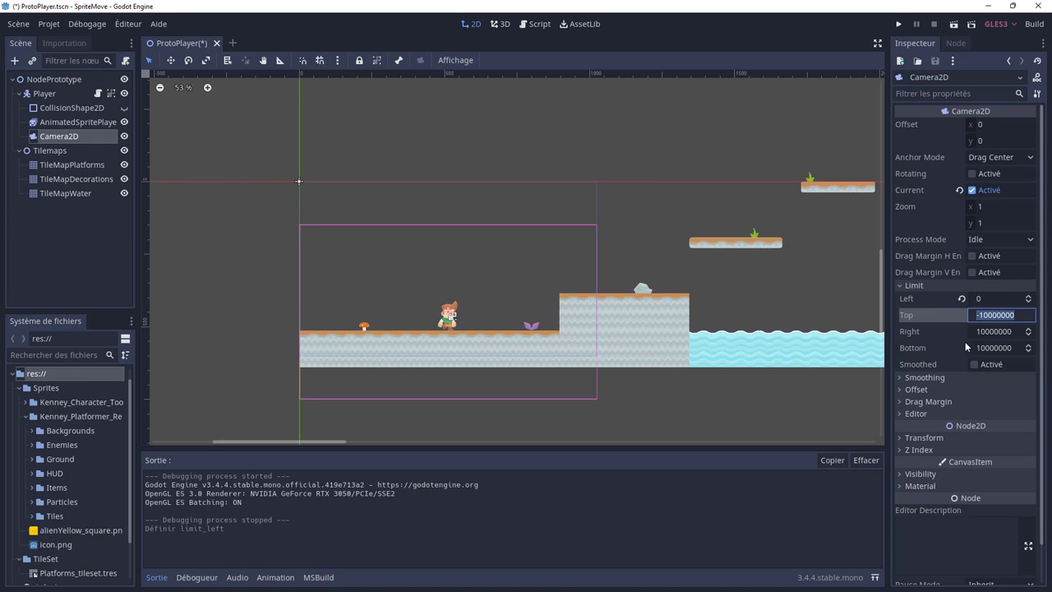
{"action": "type", "text": "0"}
{"action": "left_click", "coordinate": [984, 333]}
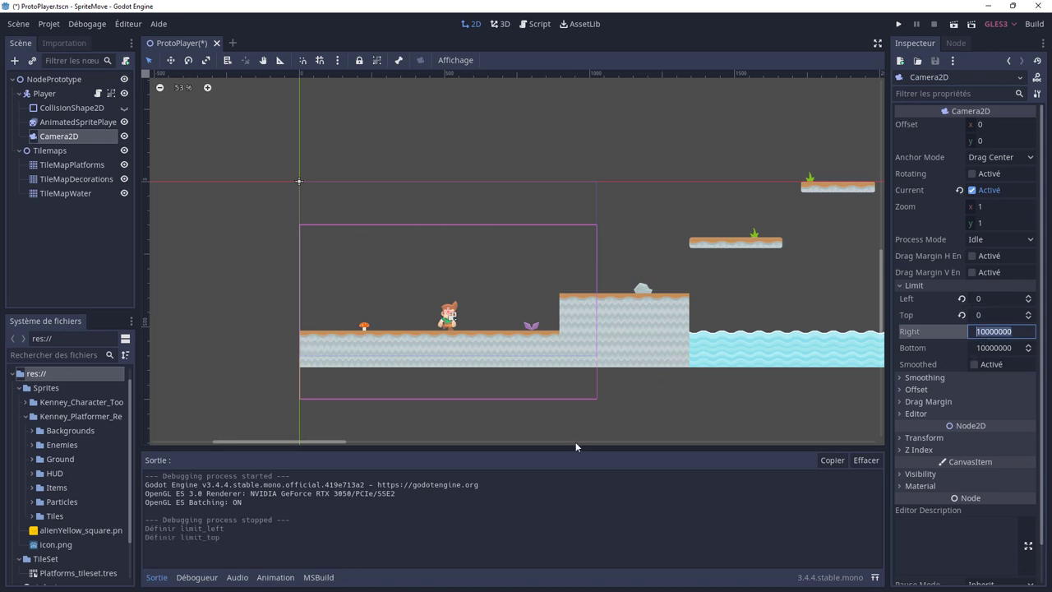
Scroll the 2D canvas to the far right of the level and zoom in
{"action": "left_click_drag", "start_coordinate": [333, 442], "coordinate": [791, 443]}
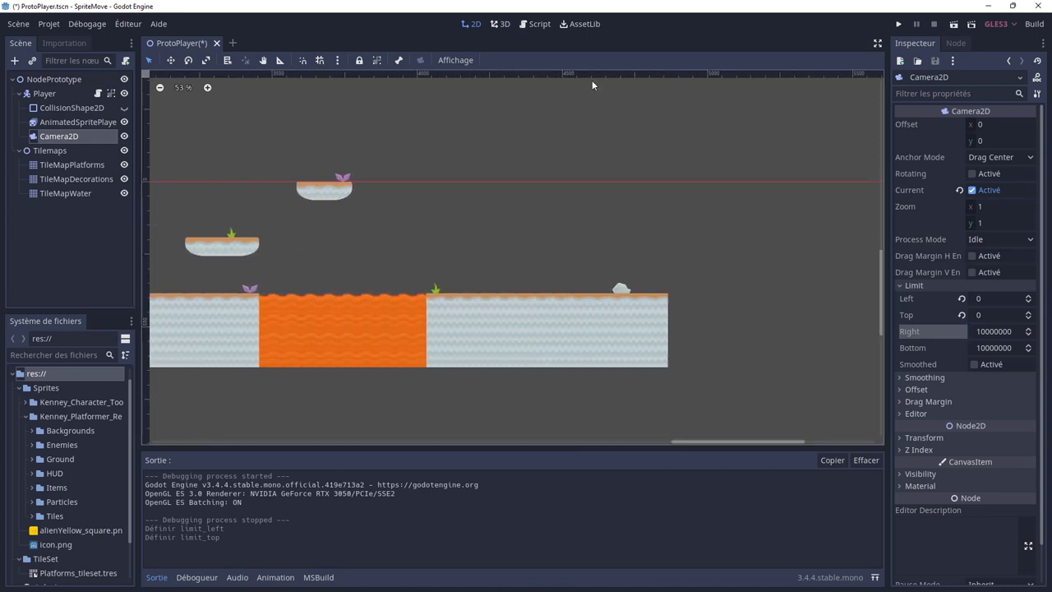
{"action": "scroll", "coordinate": [643, 169], "scroll_direction": "up", "scroll_amount": 1}
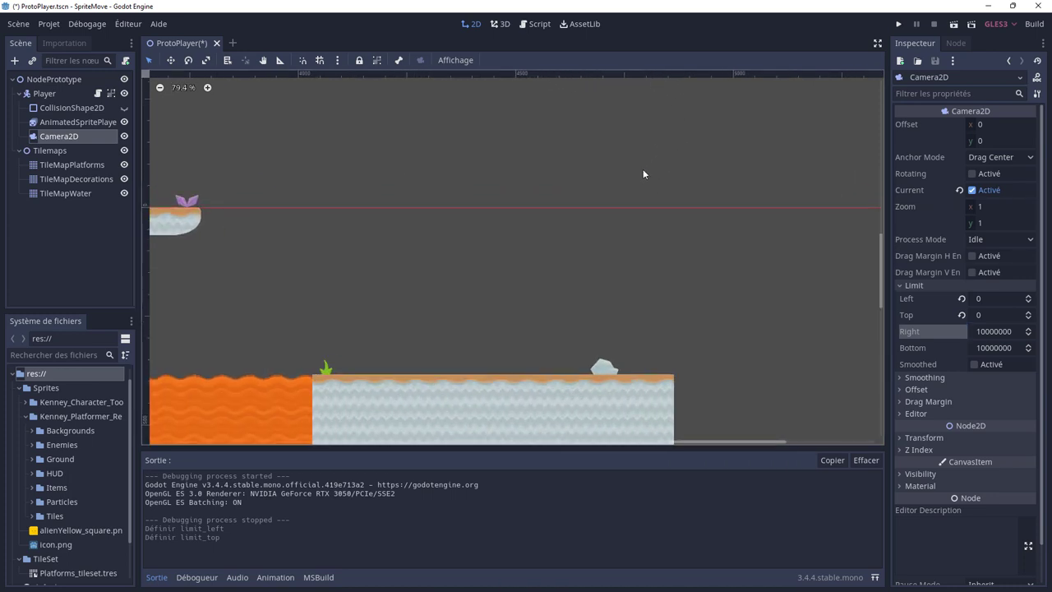
{"action": "scroll", "coordinate": [643, 176], "scroll_direction": "up", "scroll_amount": 1}
{"action": "scroll", "coordinate": [649, 189], "scroll_direction": "up", "scroll_amount": 1}
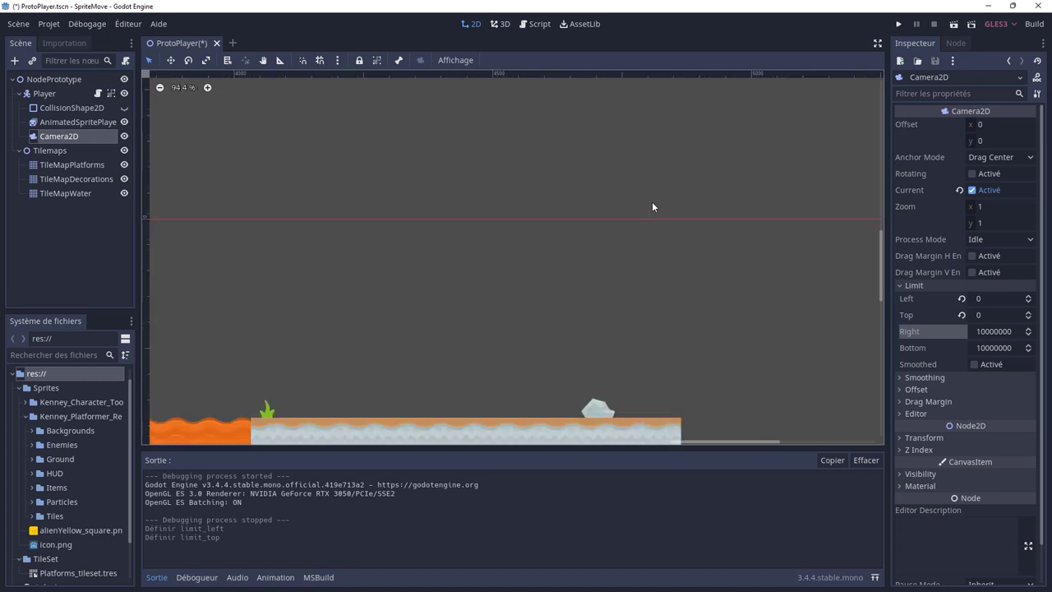
Zoom and pan onto the right edge of the last ground platform
{"action": "middle_click_drag", "start_coordinate": [647, 253], "coordinate": [636, 121]}
{"action": "scroll", "coordinate": [654, 229], "scroll_direction": "up", "scroll_amount": 1}
{"action": "scroll", "coordinate": [647, 265], "scroll_direction": "up", "scroll_amount": 2}
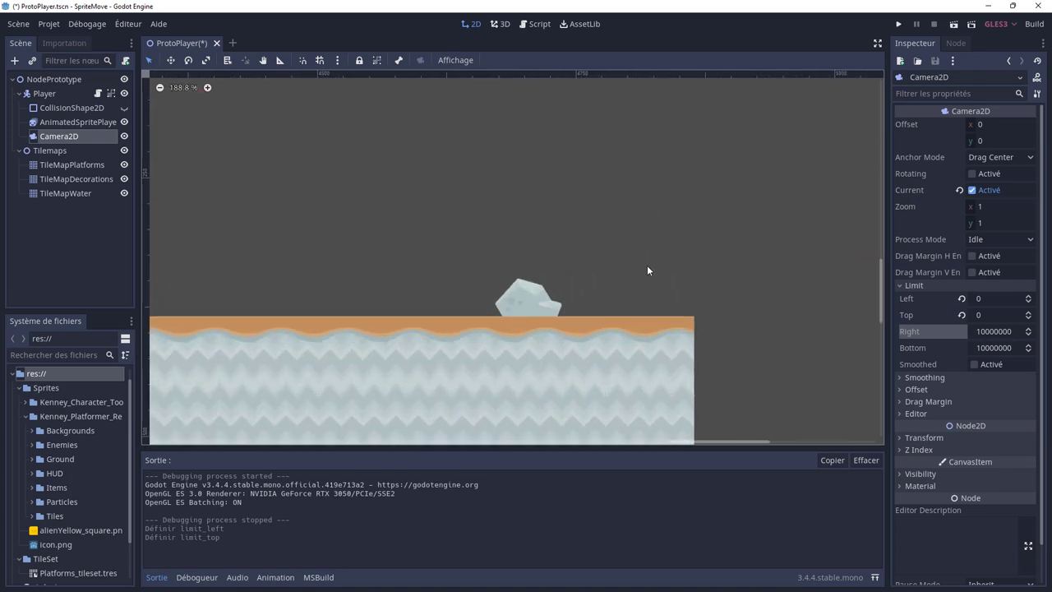
{"action": "scroll", "coordinate": [644, 279], "scroll_direction": "up", "scroll_amount": 2}
{"action": "scroll", "coordinate": [623, 208], "scroll_direction": "up", "scroll_amount": 2}
{"action": "scroll", "coordinate": [635, 247], "scroll_direction": "up", "scroll_amount": 3}
{"action": "scroll", "coordinate": [631, 250], "scroll_direction": "up", "scroll_amount": 3}
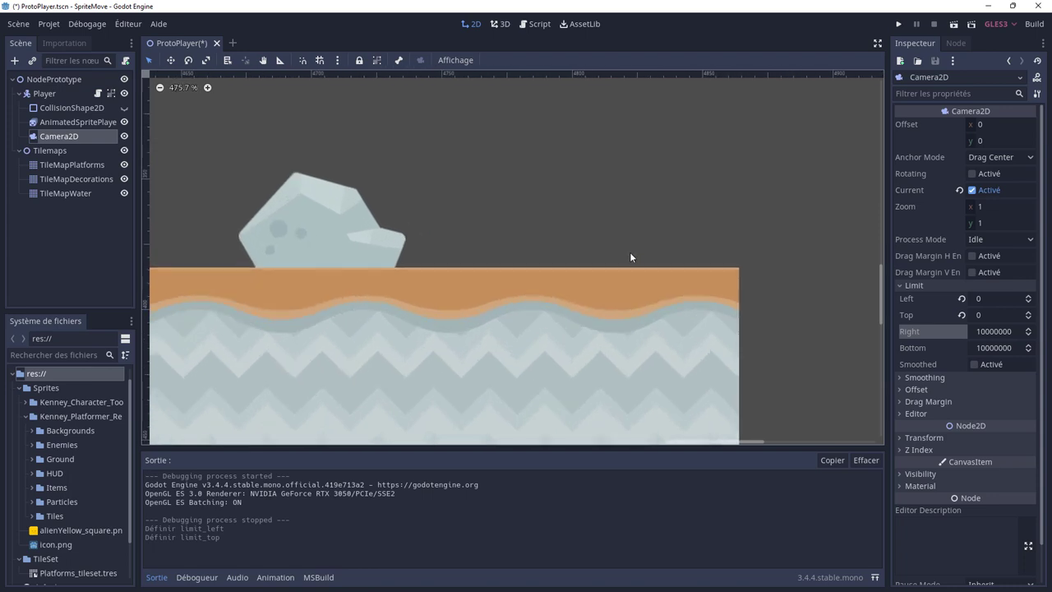
{"action": "scroll", "coordinate": [676, 255], "scroll_direction": "up", "scroll_amount": 3}
{"action": "mouse_move", "coordinate": [677, 255]}
{"action": "middle_mouse_down"}
{"action": "mouse_move", "coordinate": [582, 208]}
{"action": "mouse_move", "coordinate": [541, 207]}
{"action": "middle_mouse_up"}
{"action": "scroll", "coordinate": [541, 207], "scroll_direction": "up", "scroll_amount": 1}
{"action": "scroll", "coordinate": [559, 215], "scroll_direction": "down", "scroll_amount": 2}
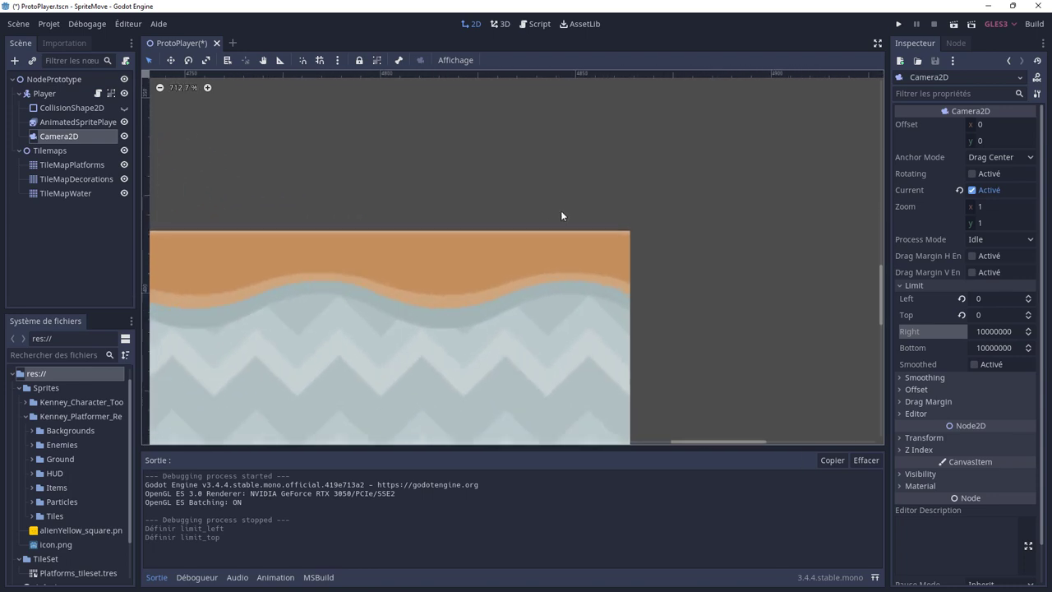
{"action": "scroll", "coordinate": [545, 237], "scroll_direction": "up", "scroll_amount": 6}
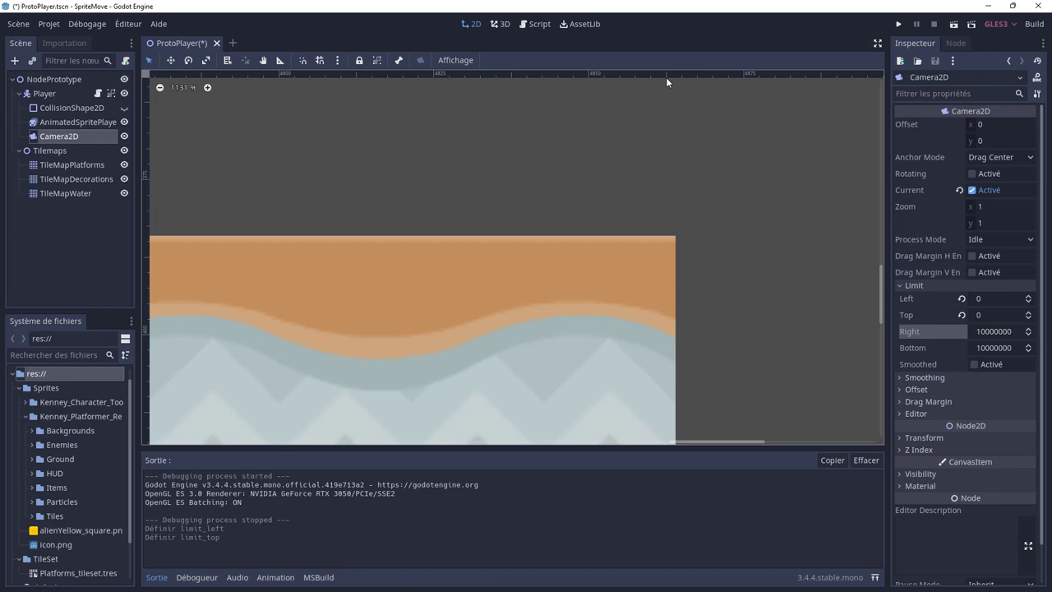
Set the Camera2D's Right limit to 4865 in the Inspector
{"action": "left_click", "coordinate": [991, 331]}
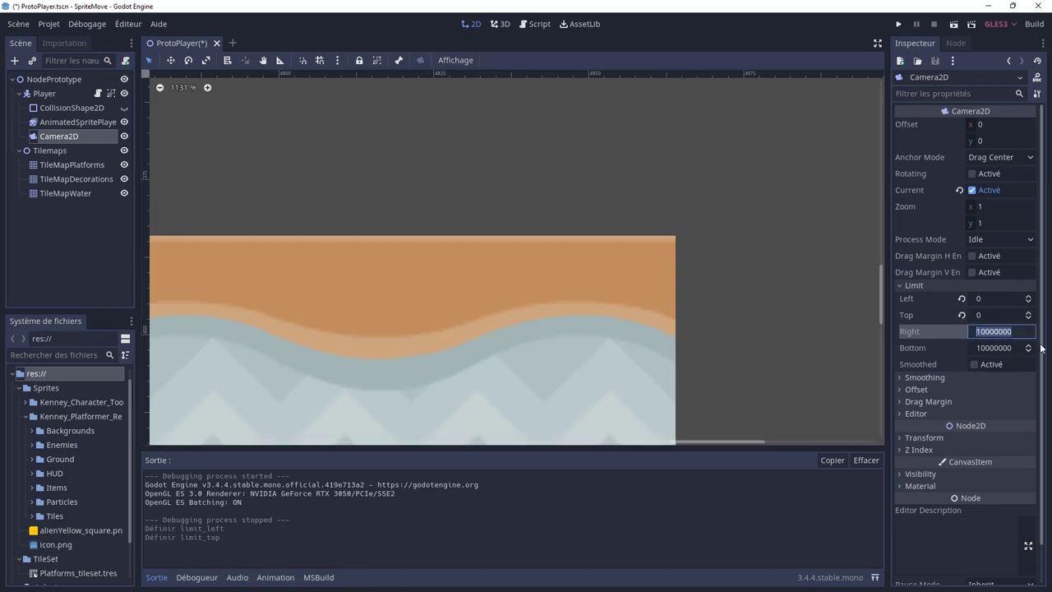
{"action": "type", "text": "48"}
{"action": "type", "text": "65"}
{"action": "left_click", "coordinate": [993, 349]}
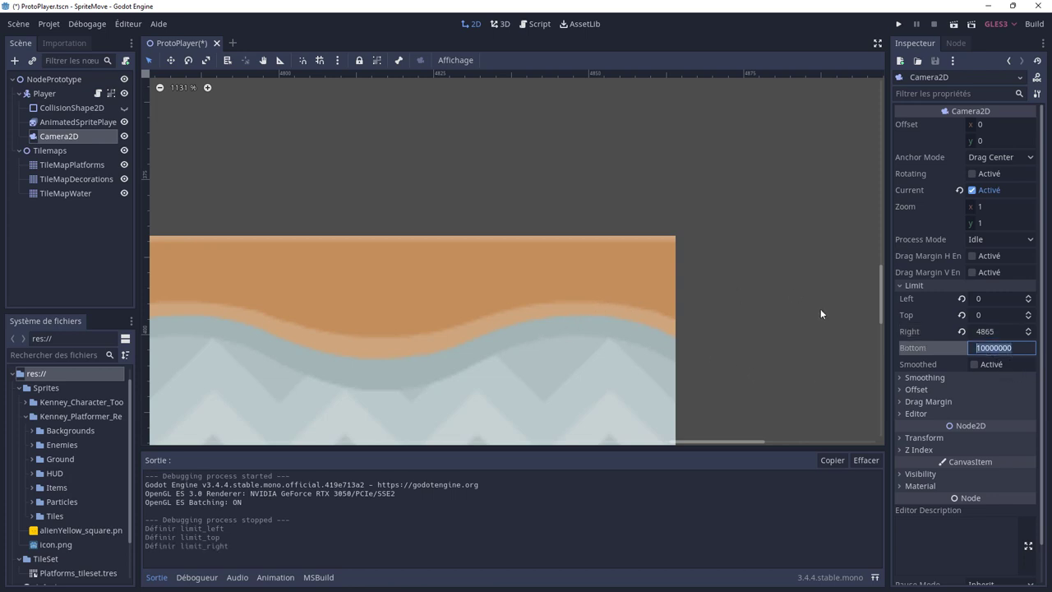
Set the Camera2D's Bottom limit to 640 and commit it
{"action": "left_click_drag", "start_coordinate": [882, 309], "coordinate": [881, 326]}
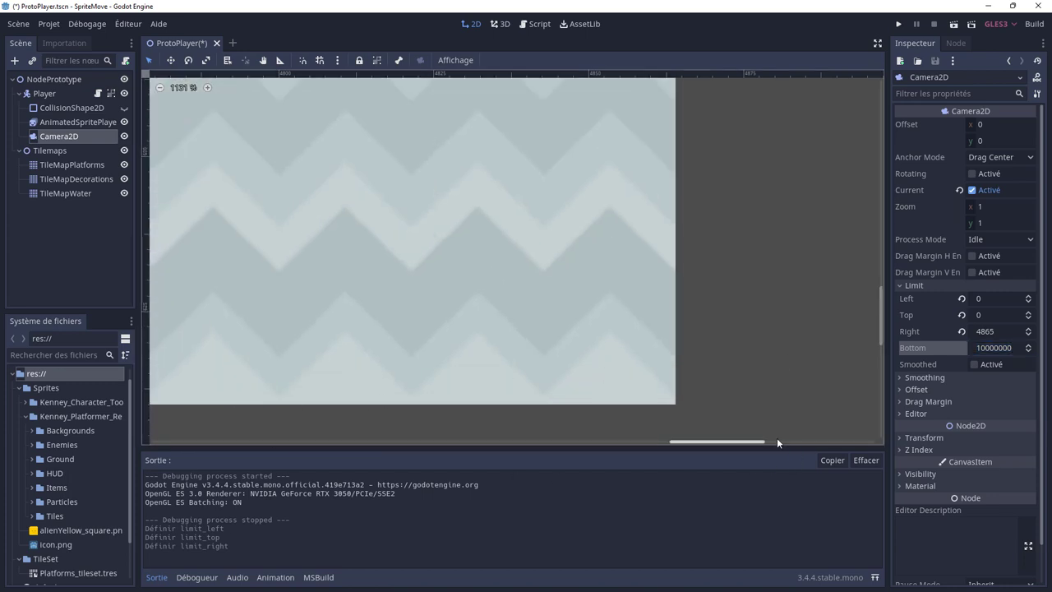
{"action": "mouse_move", "coordinate": [715, 441]}
{"action": "left_mouse_down"}
{"action": "mouse_move", "coordinate": [140, 432]}
{"action": "mouse_move", "coordinate": [301, 437]}
{"action": "left_mouse_up"}
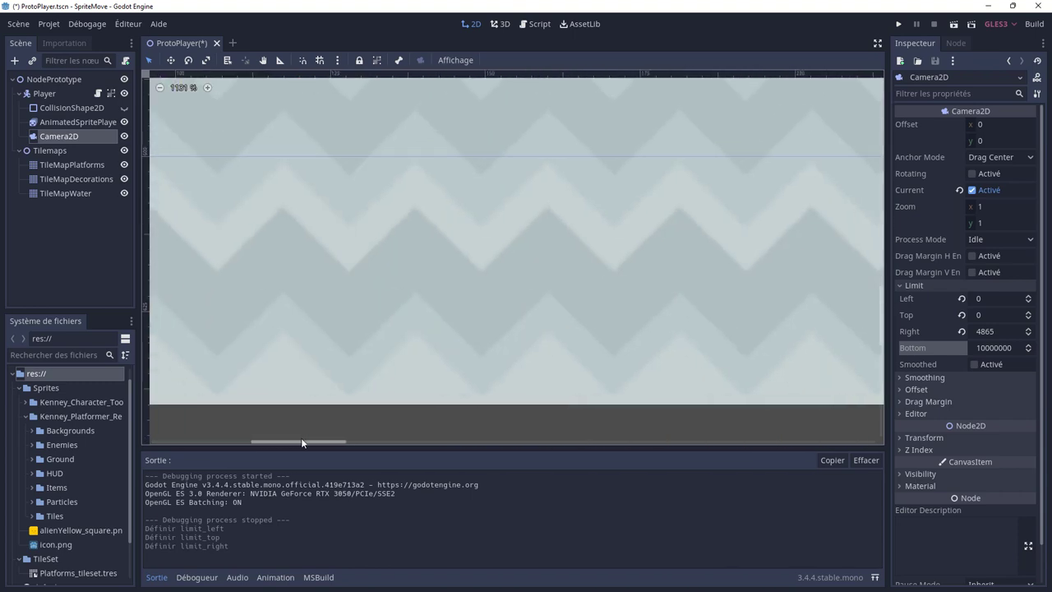
{"action": "scroll", "coordinate": [179, 349], "scroll_direction": "down", "scroll_amount": 3}
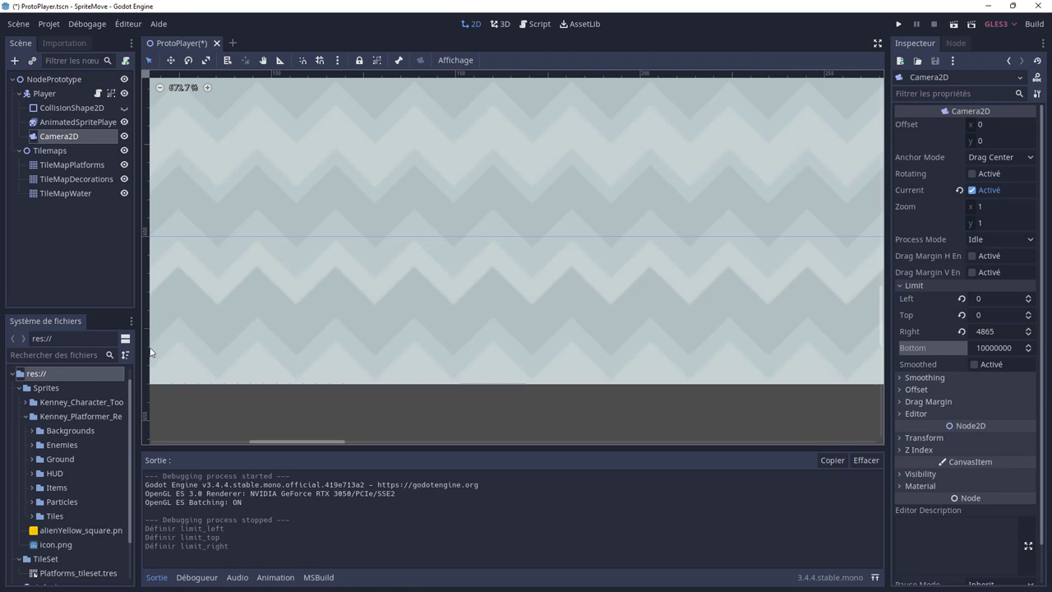
{"action": "left_click", "coordinate": [991, 347]}
{"action": "type", "text": "640"}
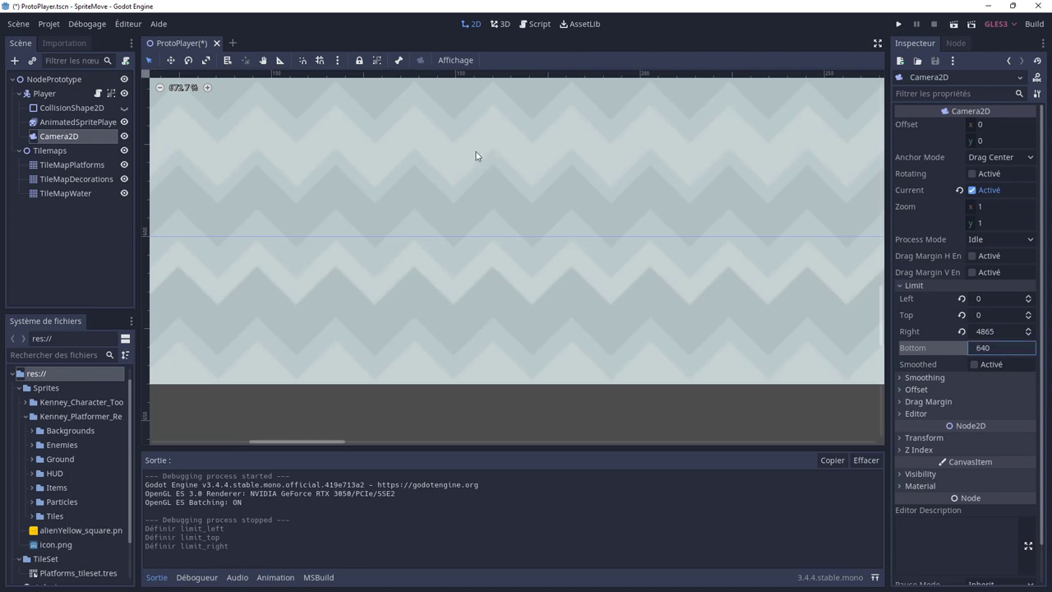
{"action": "left_click", "coordinate": [443, 283]}
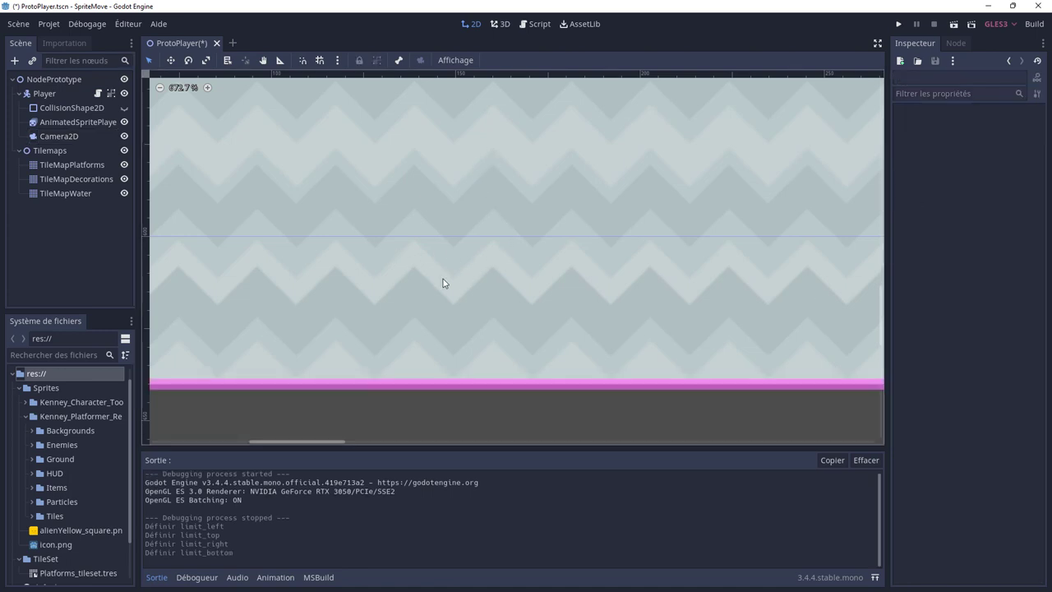
Zoom the 2D viewport out to about 18.7% to see the whole level and limit lines
{"action": "scroll", "coordinate": [481, 268], "scroll_direction": "down", "scroll_amount": 5}
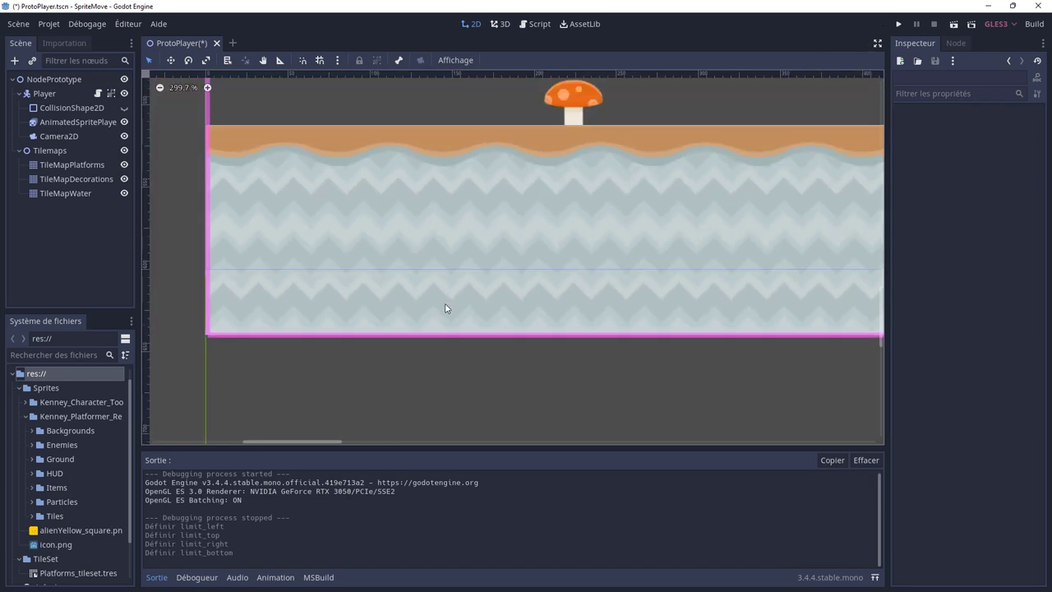
{"action": "scroll", "coordinate": [471, 303], "scroll_direction": "down", "scroll_amount": 3}
{"action": "scroll", "coordinate": [493, 296], "scroll_direction": "down", "scroll_amount": 2}
{"action": "scroll", "coordinate": [559, 288], "scroll_direction": "down", "scroll_amount": 2}
{"action": "scroll", "coordinate": [550, 286], "scroll_direction": "down", "scroll_amount": 1}
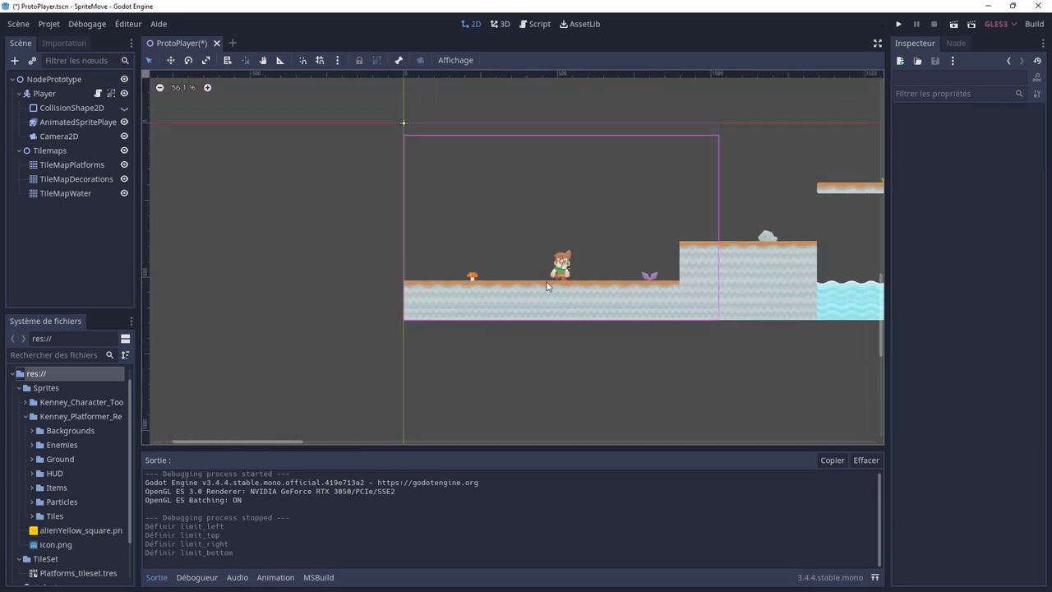
{"action": "scroll", "coordinate": [365, 283], "scroll_direction": "down", "scroll_amount": 1}
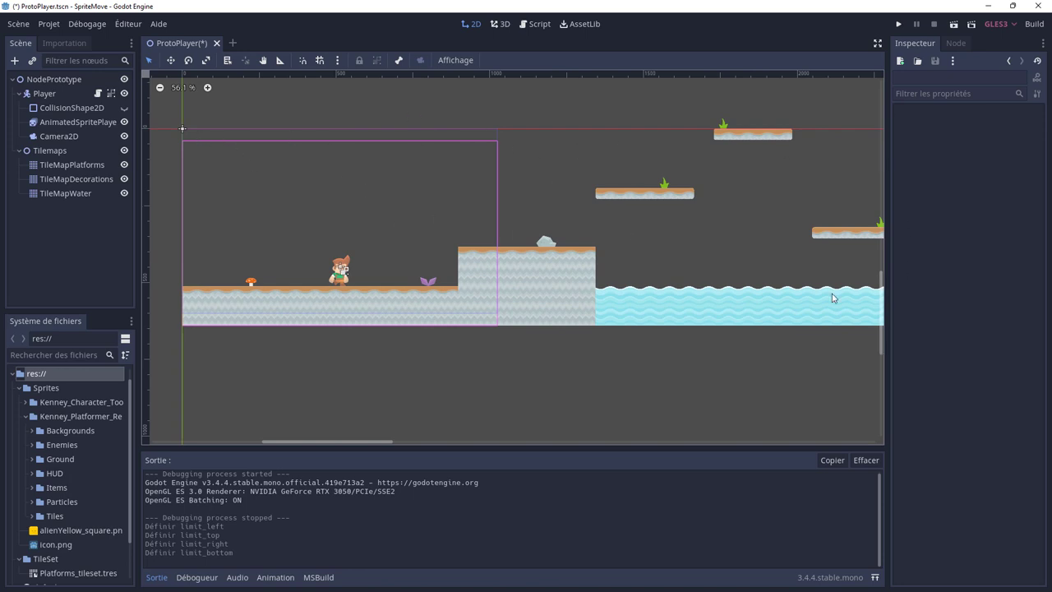
{"action": "scroll", "coordinate": [582, 290], "scroll_direction": "down", "scroll_amount": 2}
{"action": "scroll", "coordinate": [707, 282], "scroll_direction": "down", "scroll_amount": 1}
{"action": "scroll", "coordinate": [549, 281], "scroll_direction": "down", "scroll_amount": 1}
{"action": "scroll", "coordinate": [534, 281], "scroll_direction": "down", "scroll_amount": 2}
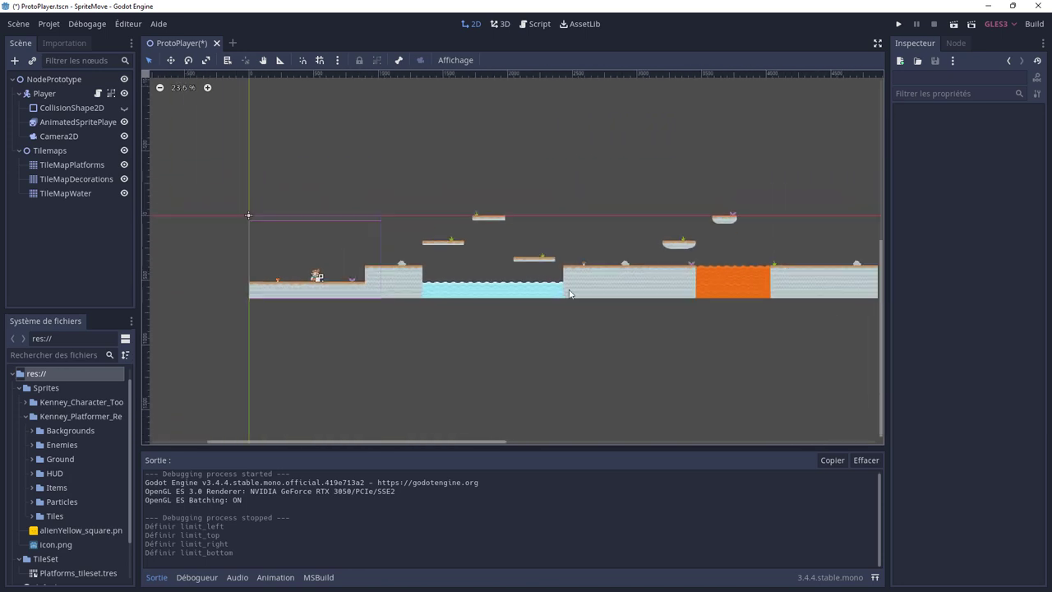
{"action": "scroll", "coordinate": [361, 271], "scroll_direction": "down", "scroll_amount": 1}
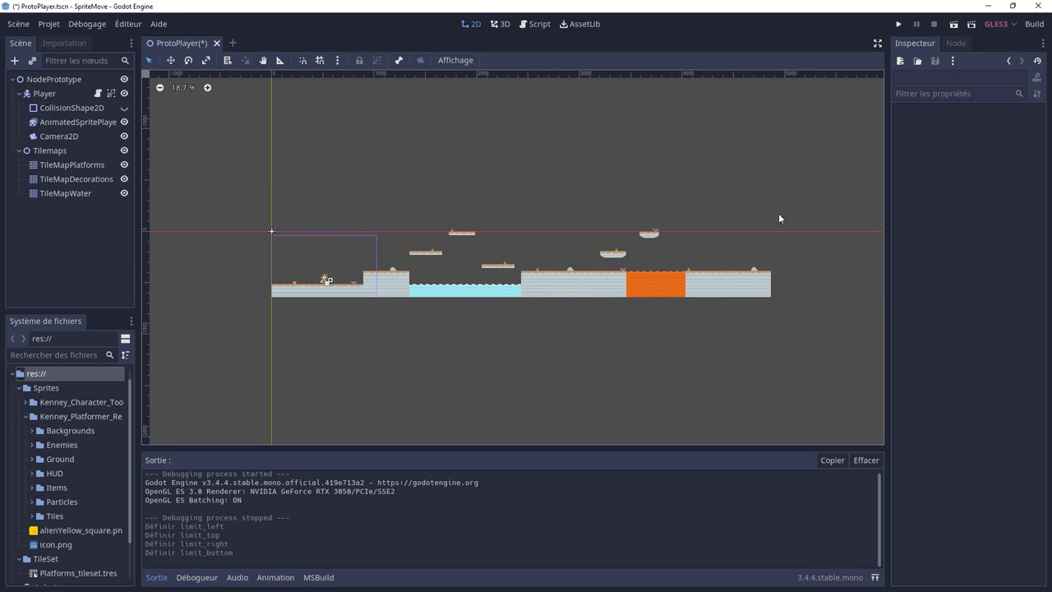
Run the game, move the player left and right, jump onto the platforms, then stop it
{"action": "left_click", "coordinate": [899, 24]}
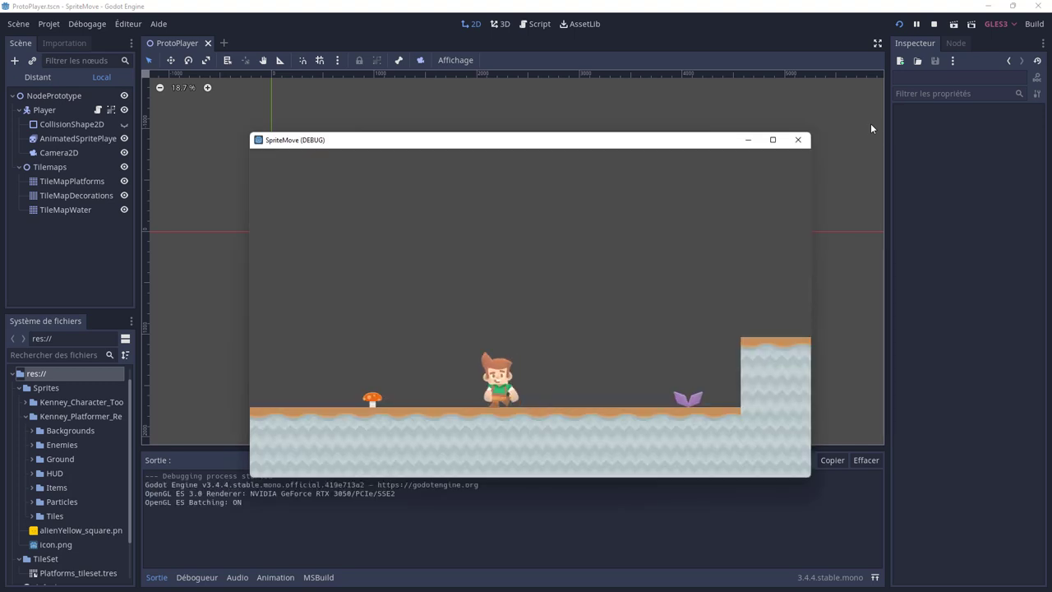
{"action": "key", "text": "Left"}
{"action": "key", "text": "Right"}
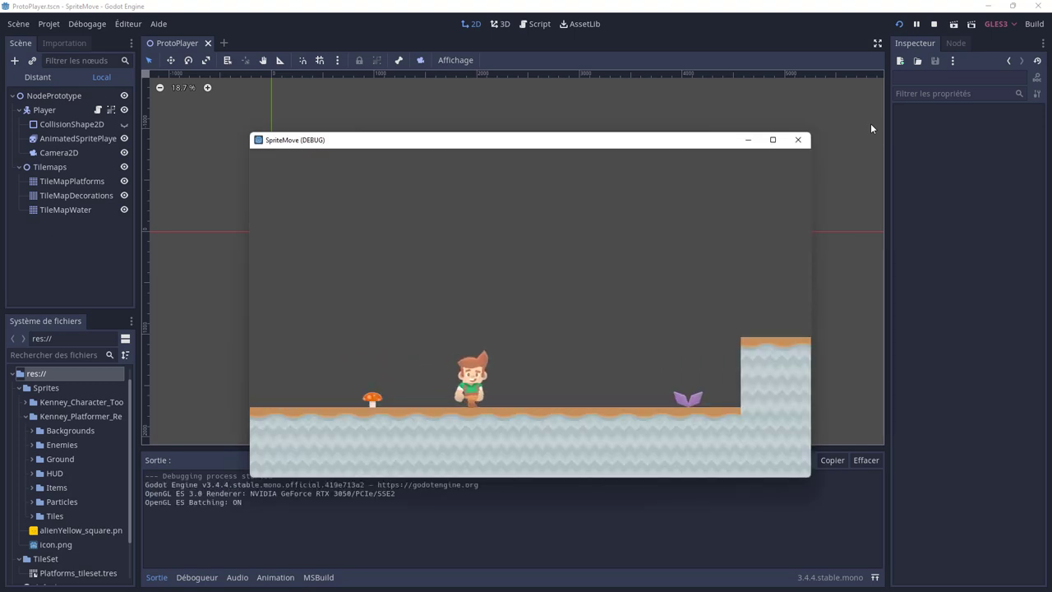
{"action": "key", "text": "space"}
{"action": "key", "text": "space"}
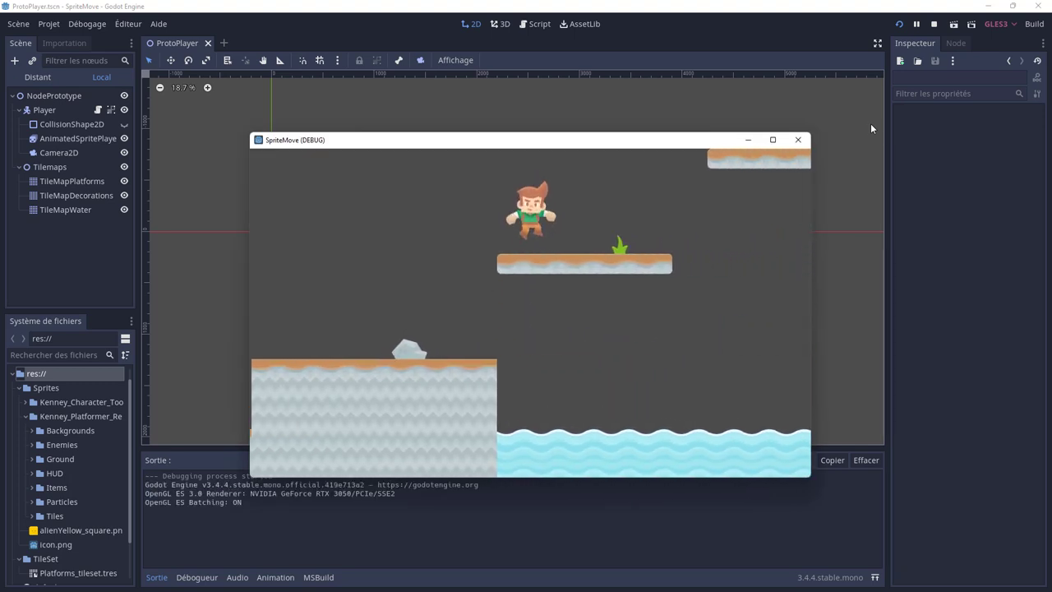
{"action": "key", "text": "space"}
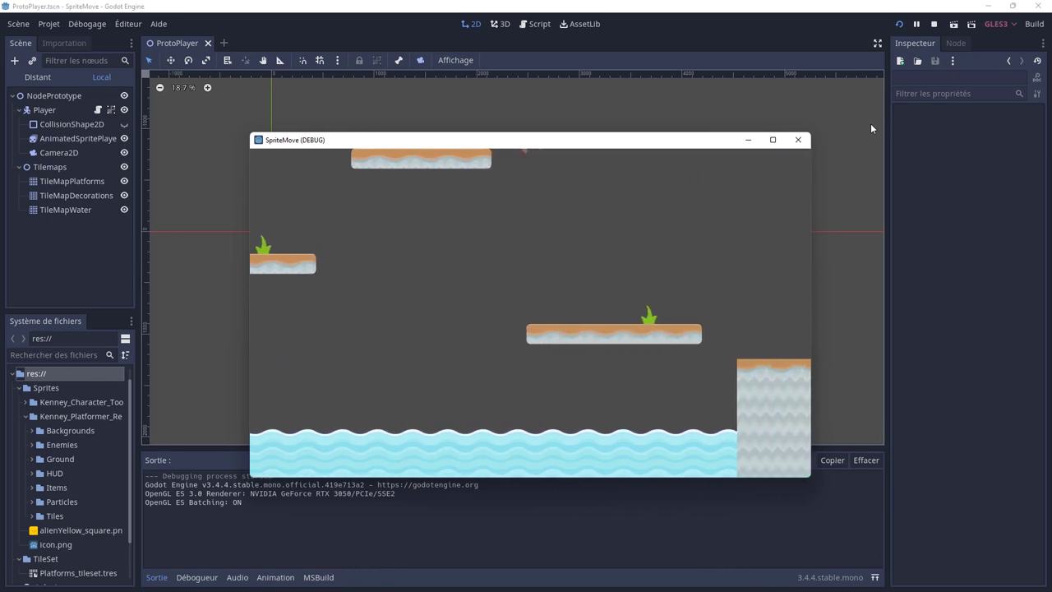
{"action": "key", "text": "space"}
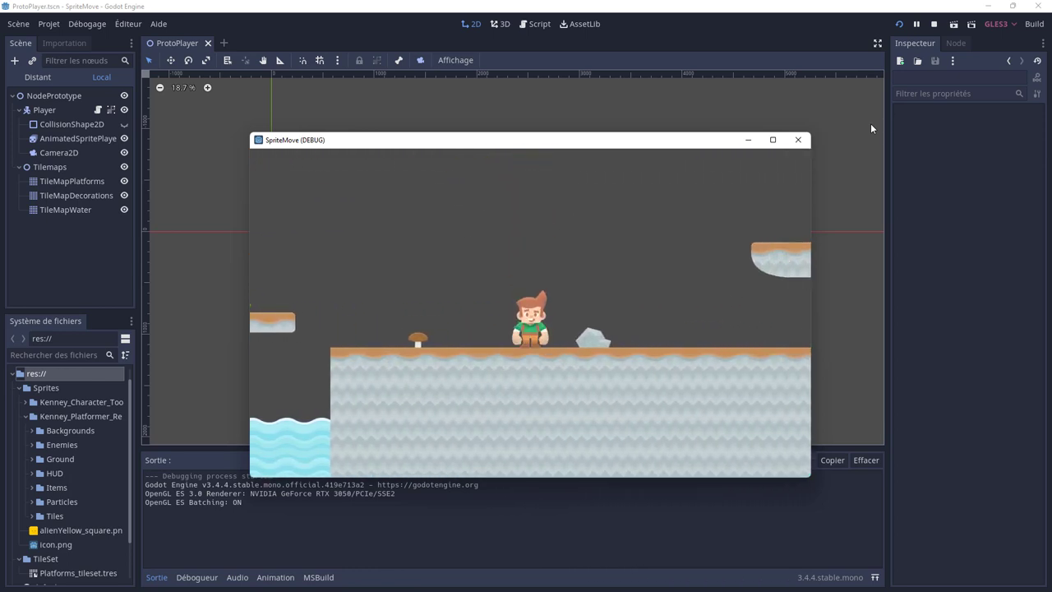
{"action": "left_click", "coordinate": [798, 140]}
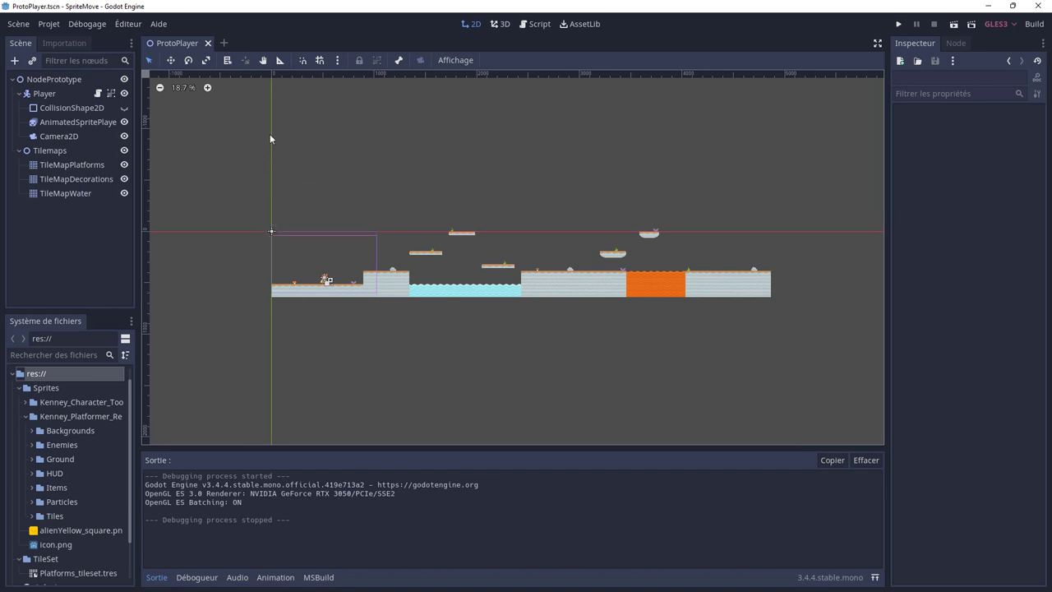
Select the Camera2D node, enter -1000 as its Top limit, and run the game
{"action": "left_click", "coordinate": [66, 137]}
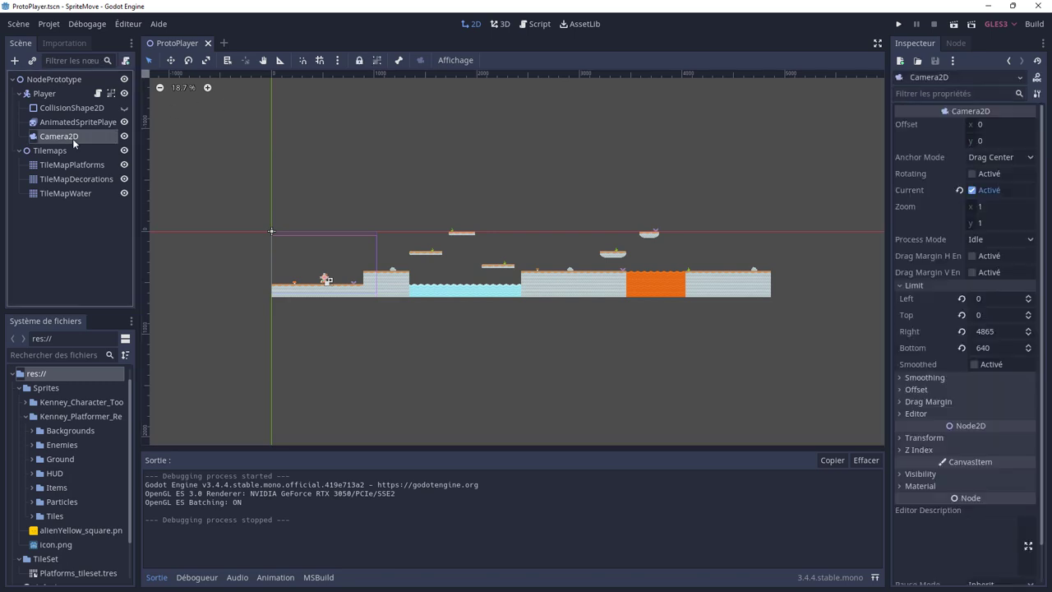
{"action": "left_click", "coordinate": [990, 315]}
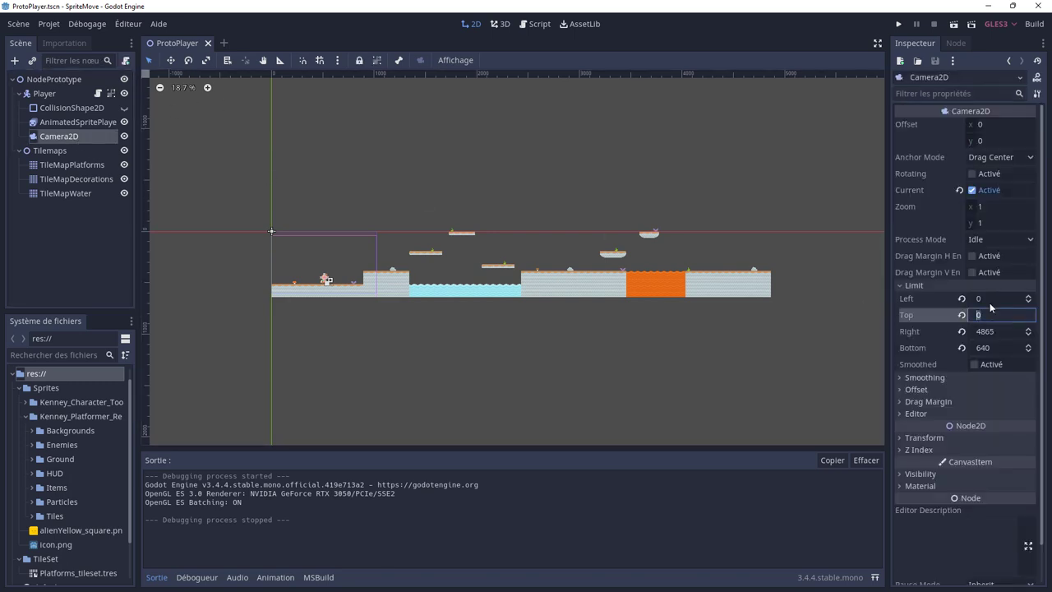
{"action": "type", "text": "-1000"}
{"action": "left_click", "coordinate": [898, 25]}
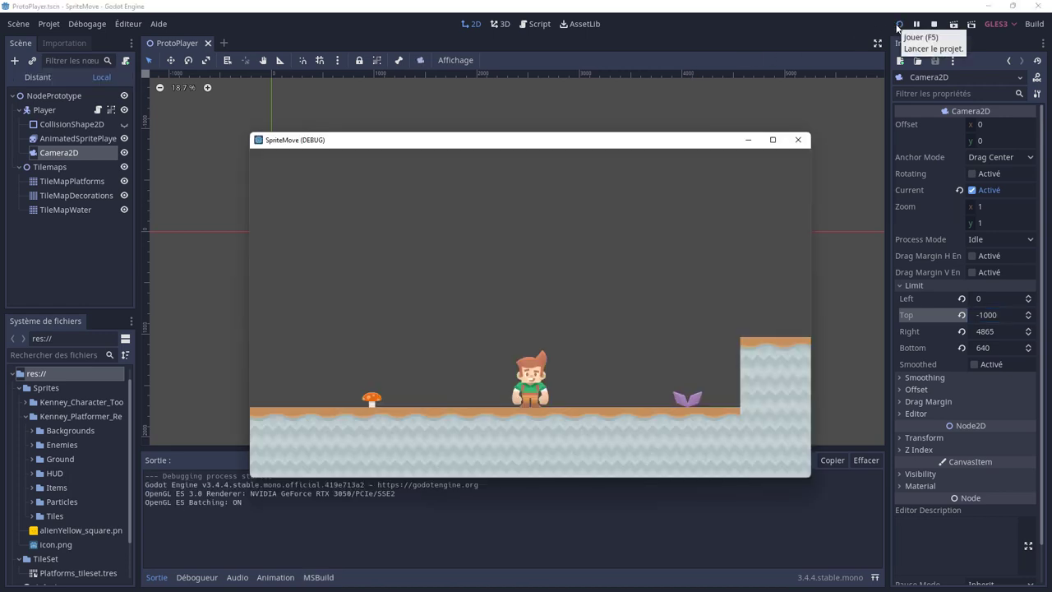
Run the player right toward the lava, jumping onto platforms and moving back and forth by the rock
{"action": "key", "text": "Right"}
{"action": "key", "text": "space"}
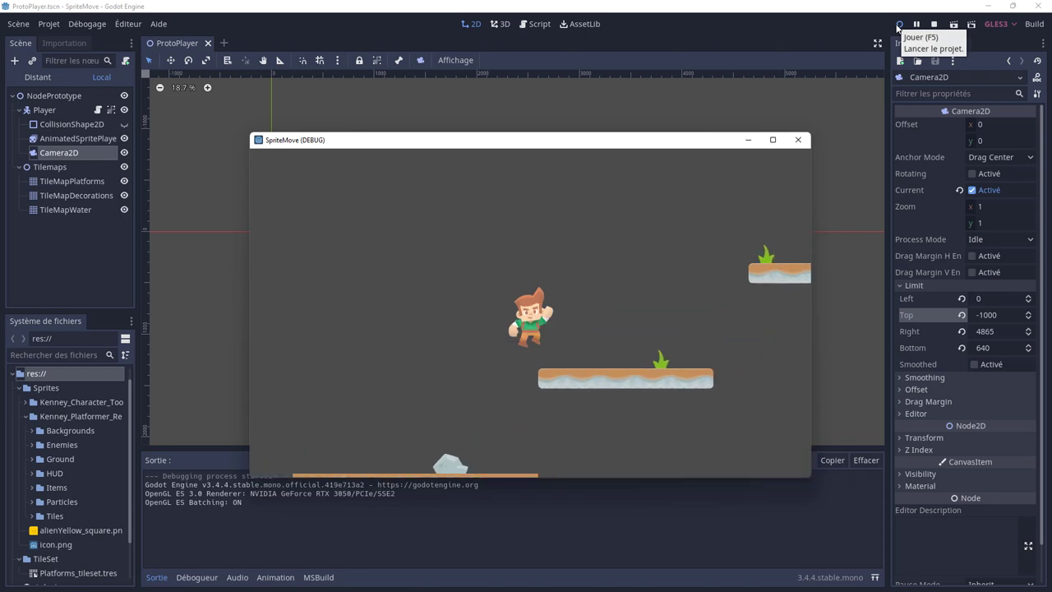
{"action": "key", "text": "space"}
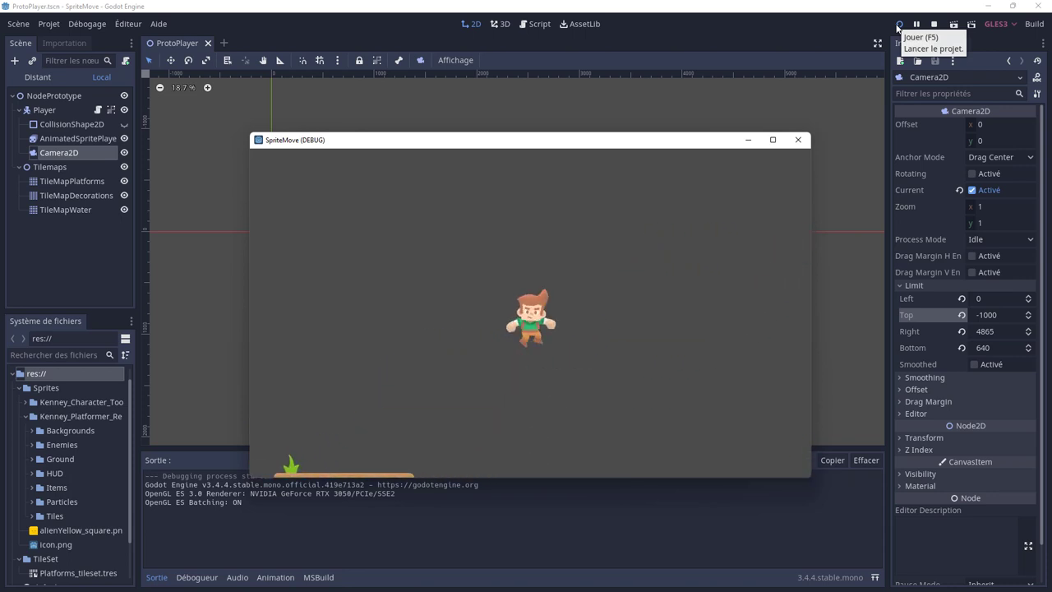
{"action": "key", "text": "Right"}
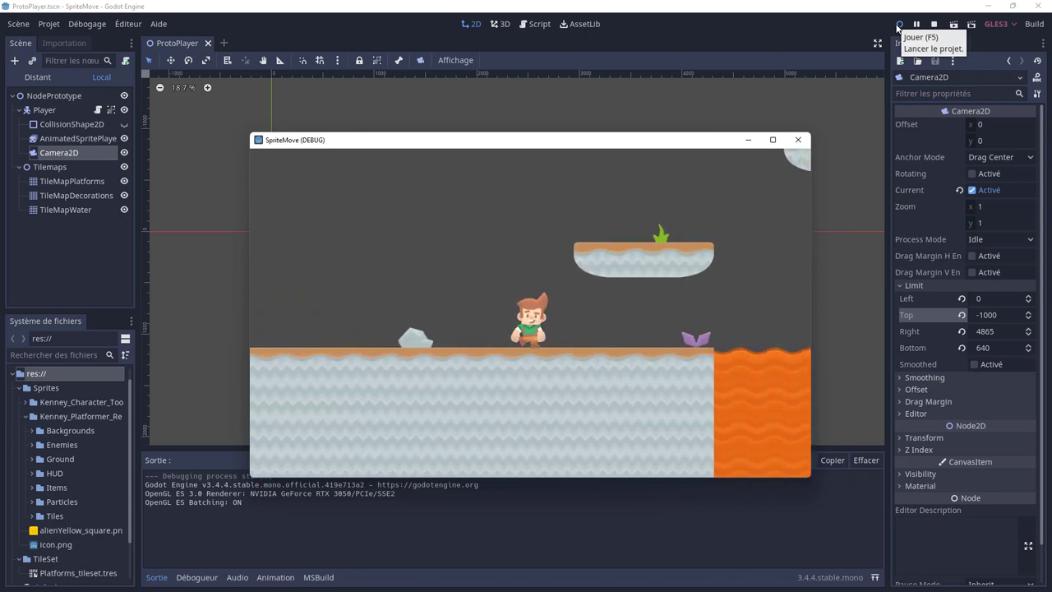
{"action": "key", "text": "space"}
{"action": "key", "text": "space"}
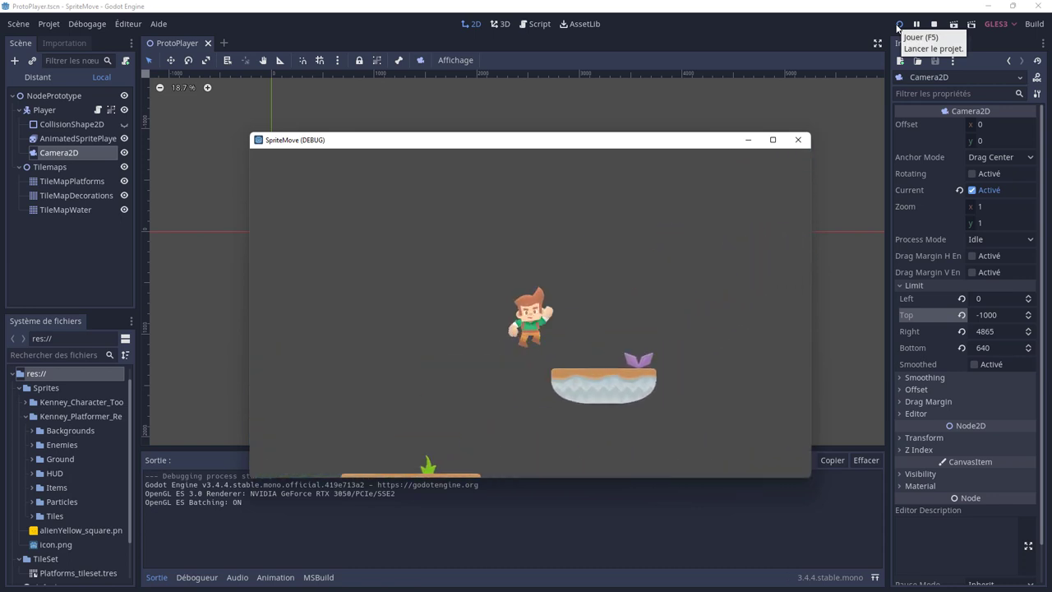
{"action": "key", "text": "Right"}
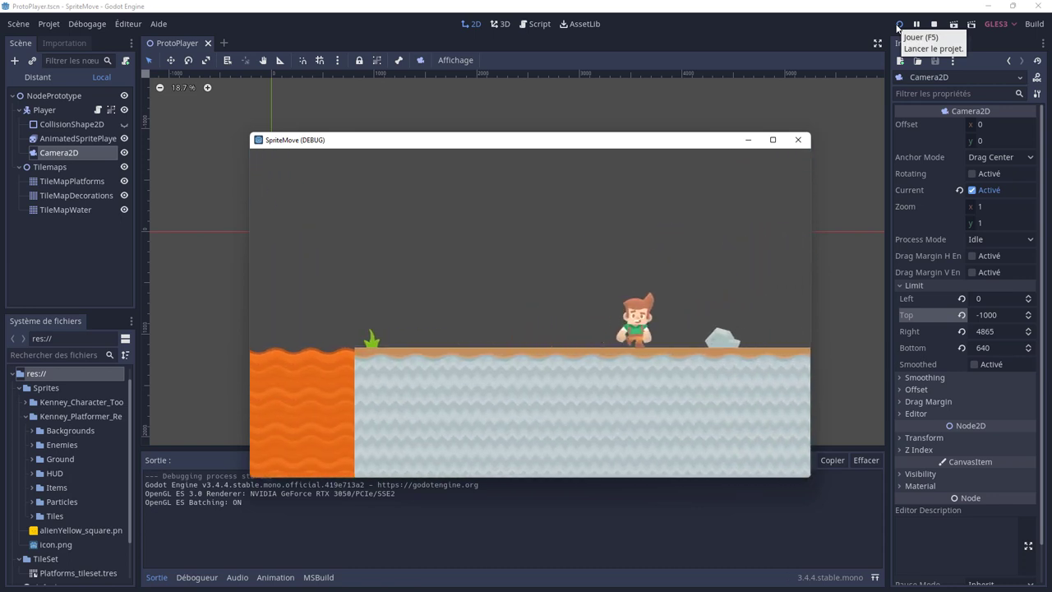
{"action": "key", "text": "Left"}
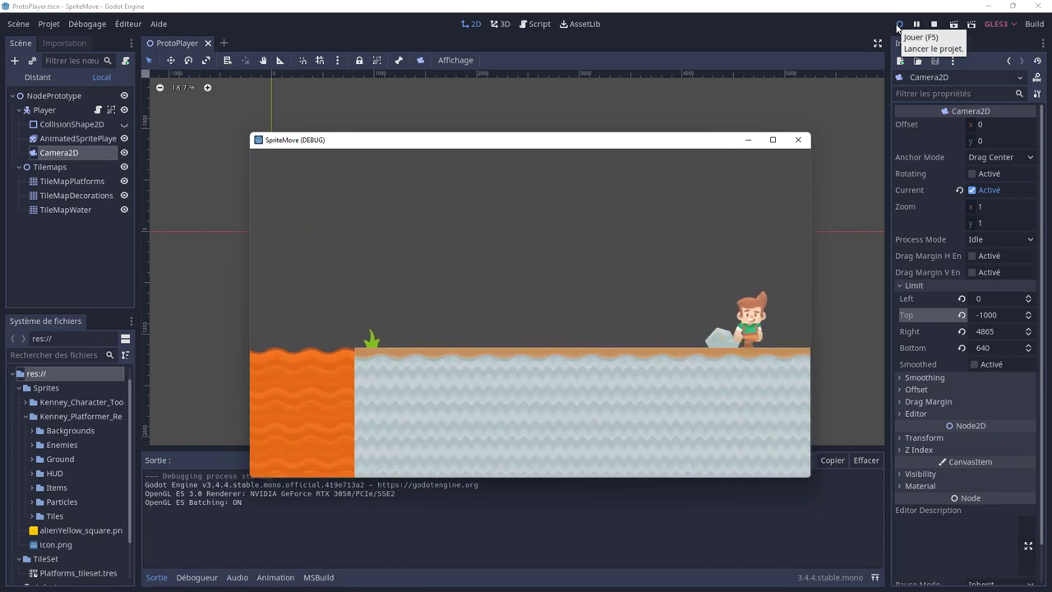
{"action": "key", "text": "Right"}
{"action": "key", "text": "Left"}
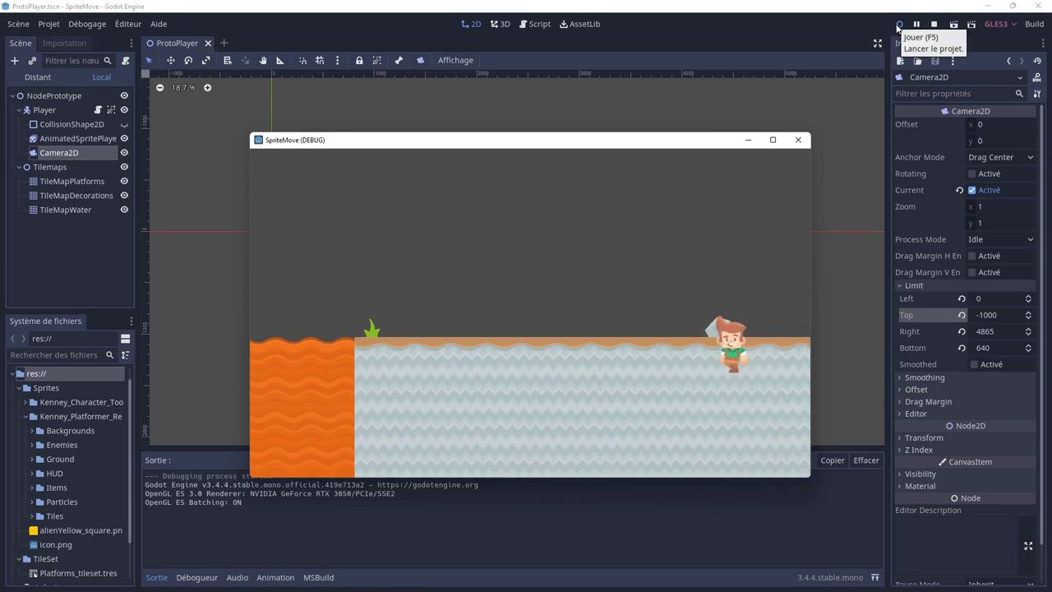
{"action": "key", "text": "Right"}
{"action": "key", "text": "Right"}
Stop the game, zoom the canvas, and open the Camera2D's Script property dropdown
{"action": "left_click", "coordinate": [798, 140]}
{"action": "scroll", "coordinate": [545, 298], "scroll_direction": "up", "scroll_amount": 1}
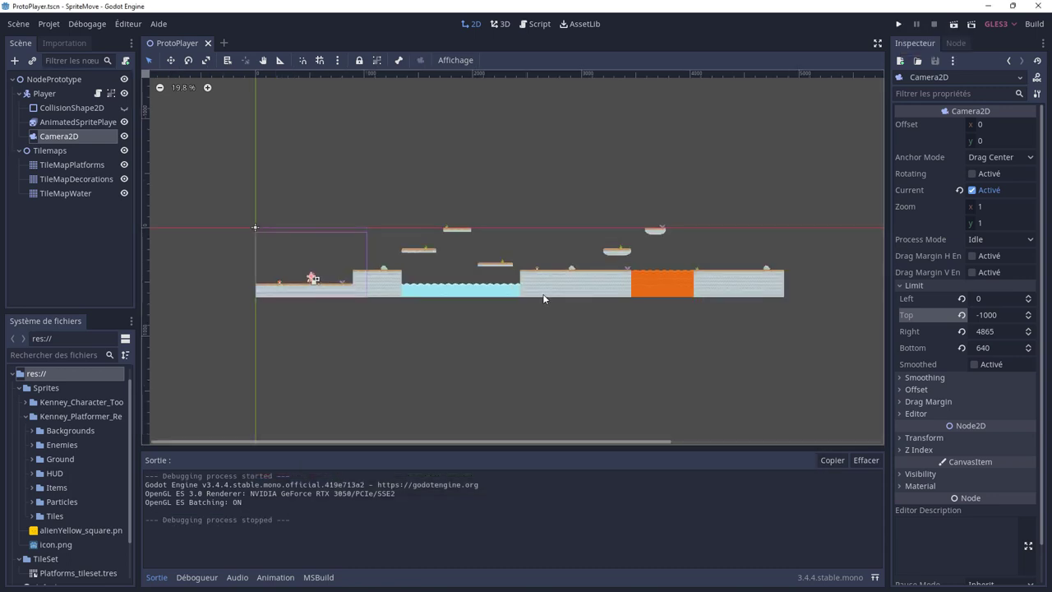
{"action": "scroll", "coordinate": [541, 300], "scroll_direction": "up", "scroll_amount": 1}
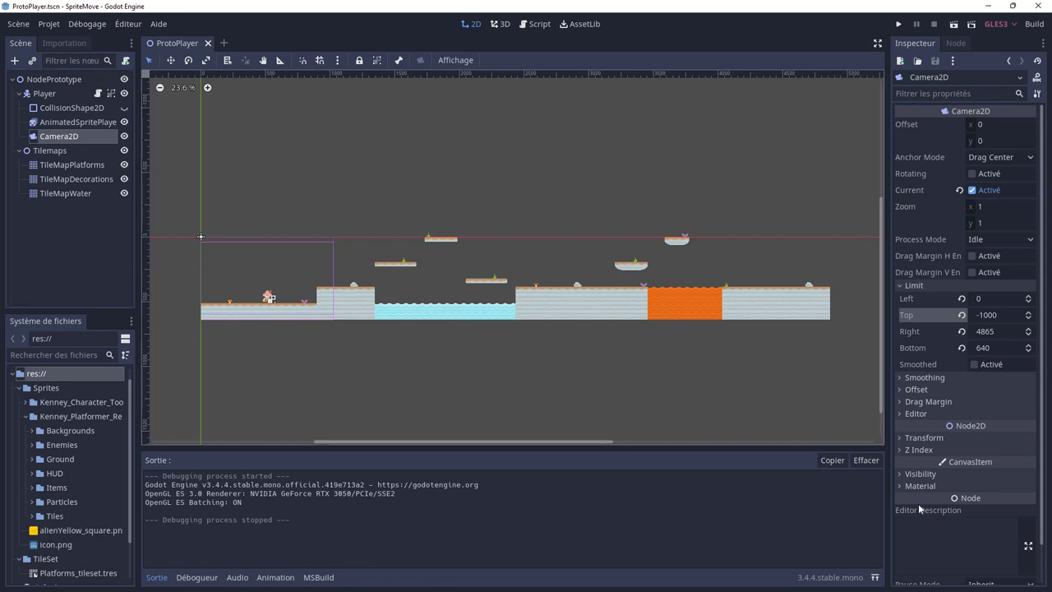
{"action": "scroll", "coordinate": [918, 503], "scroll_direction": "down", "scroll_amount": 1}
{"action": "left_click", "coordinate": [994, 577]}
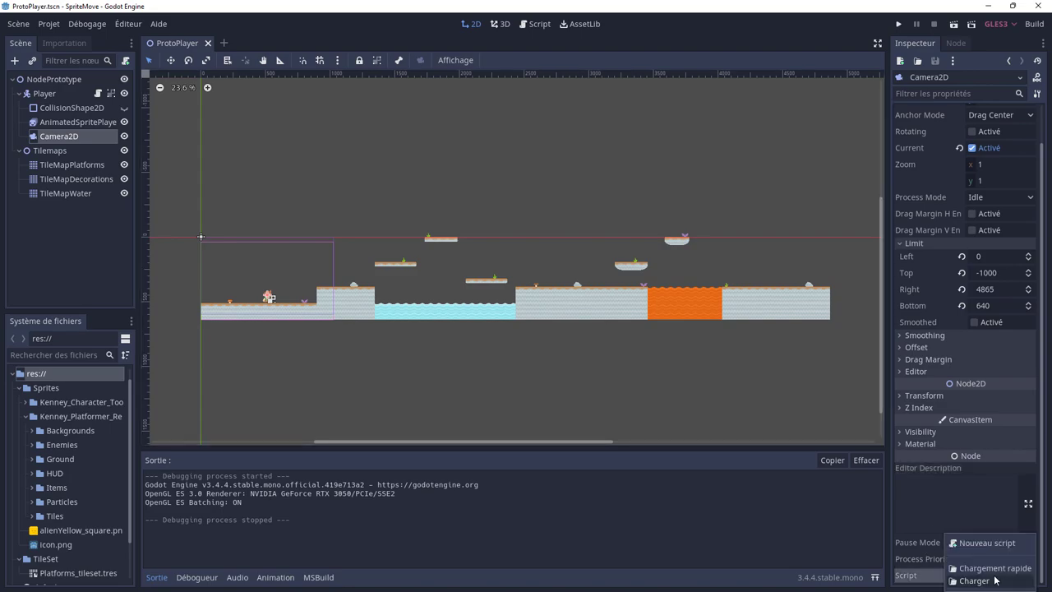
Create a C# script at res://Camera2DLimits.cs and attach it to the Camera2D
{"action": "left_click", "coordinate": [990, 544]}
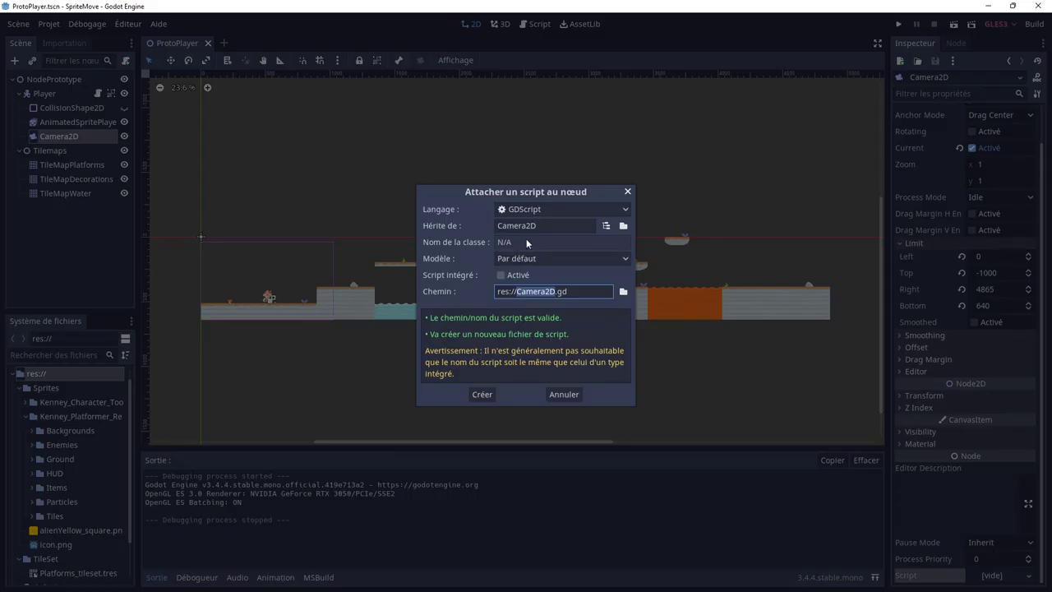
{"action": "left_click", "coordinate": [554, 292]}
{"action": "left_click", "coordinate": [590, 212]}
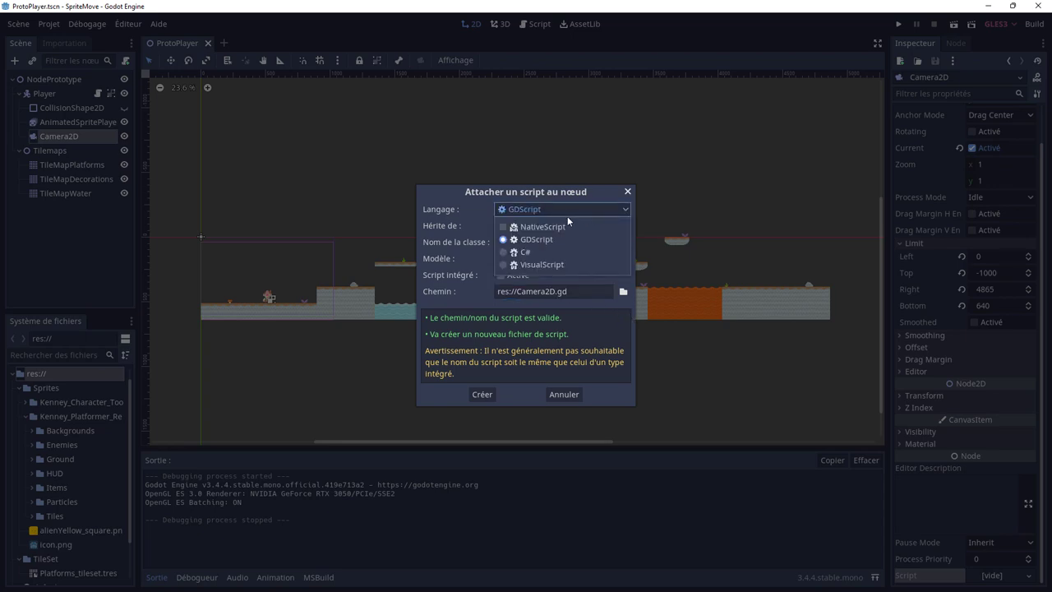
{"action": "left_click", "coordinate": [532, 244]}
{"action": "left_click", "coordinate": [546, 291]}
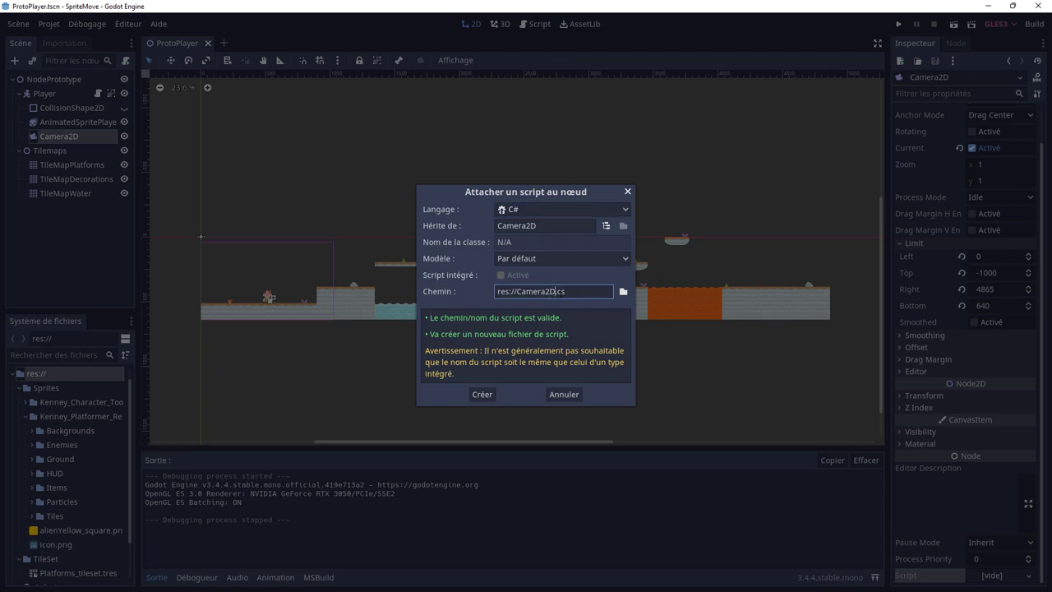
{"action": "type", "text": "Limits"}
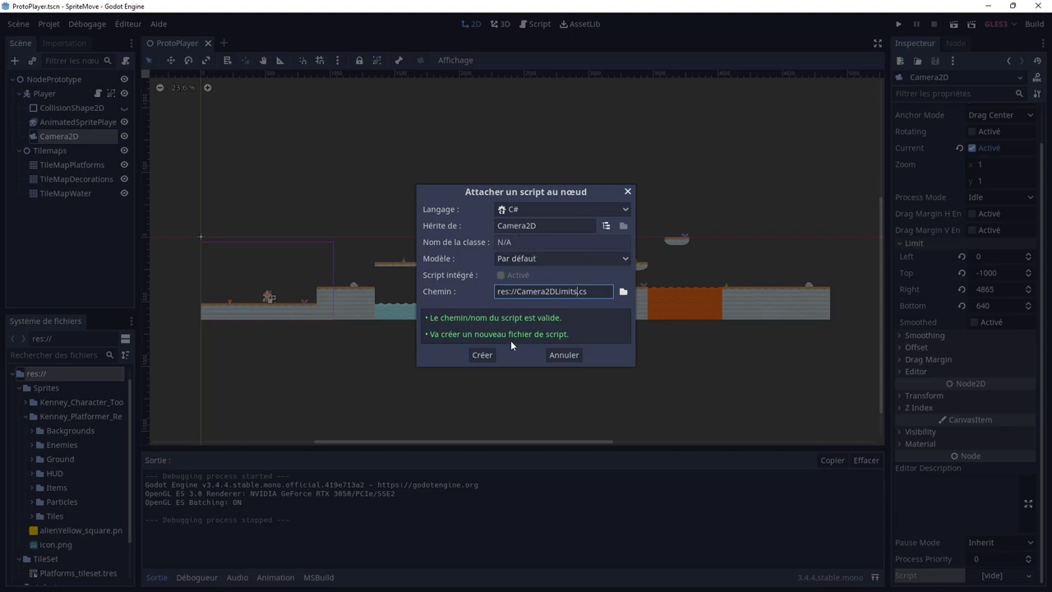
{"action": "left_click", "coordinate": [477, 354]}
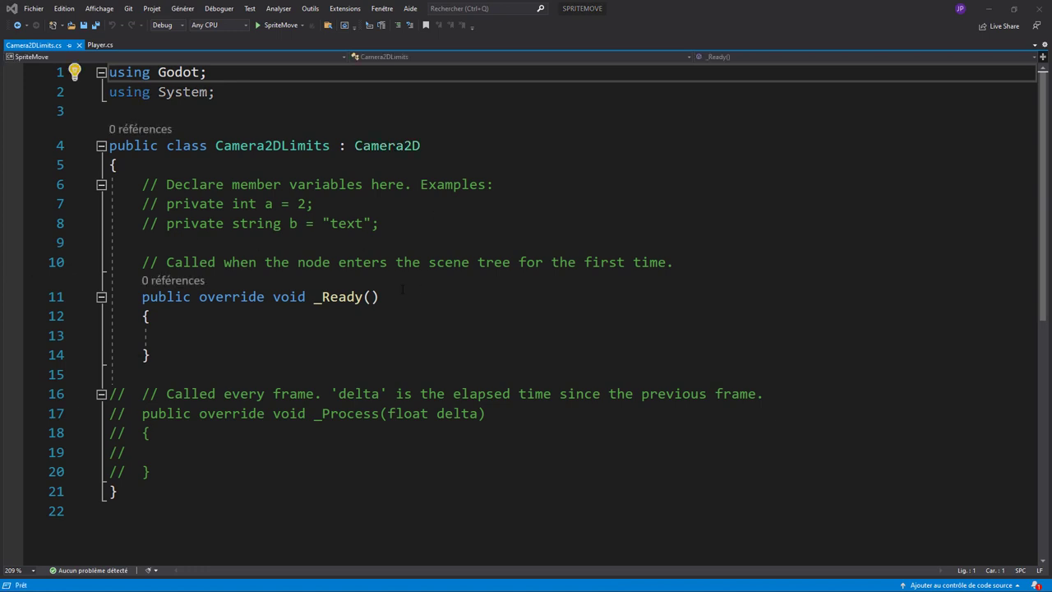
Delete the template comment lines above _Ready() in Camera2DLimits.cs
{"action": "left_click_drag", "start_coordinate": [136, 184], "coordinate": [676, 262]}
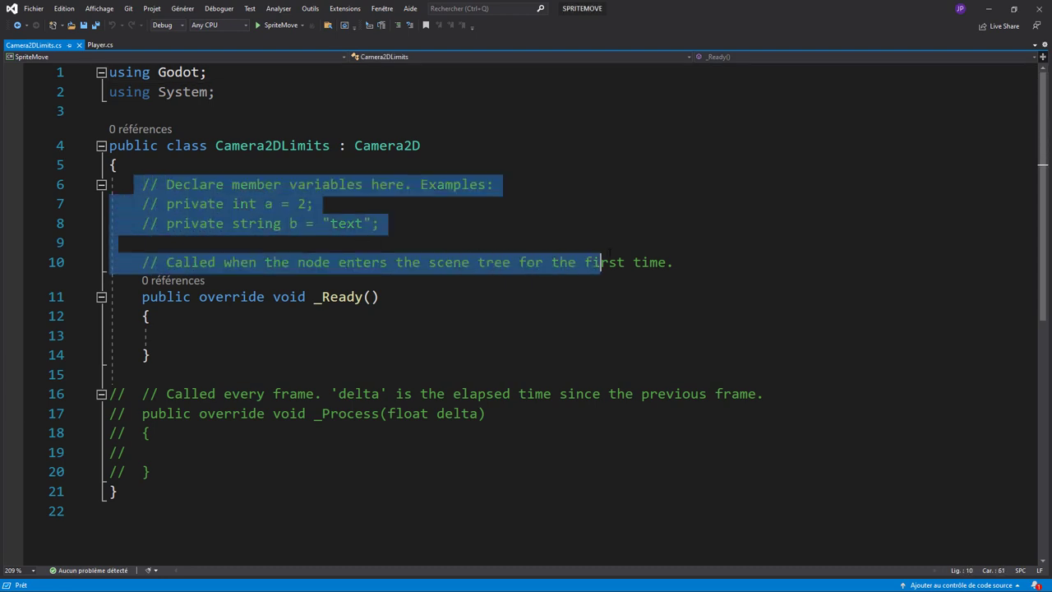
{"action": "key", "text": "Delete"}
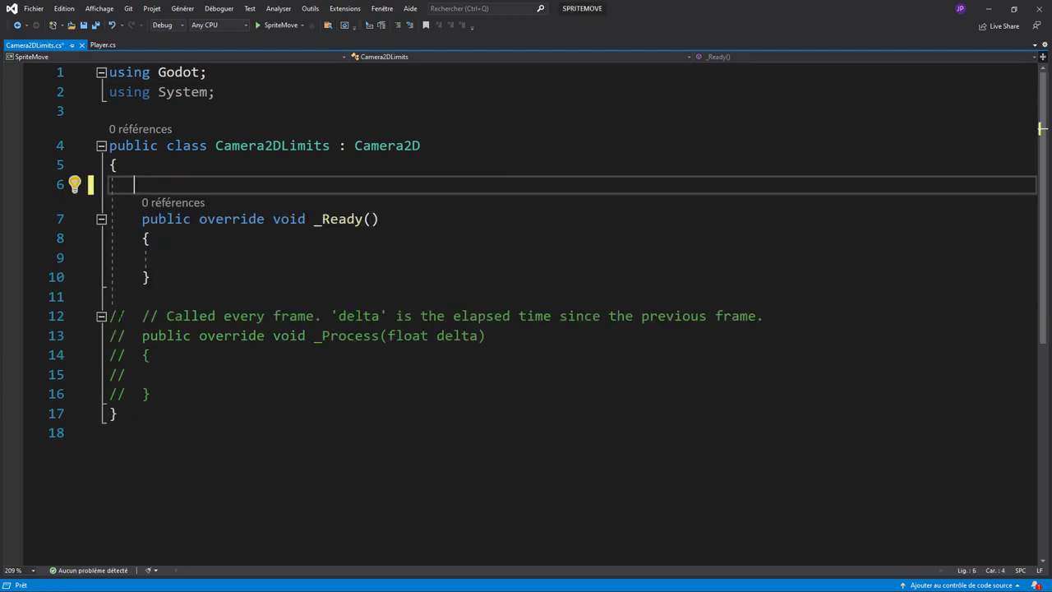
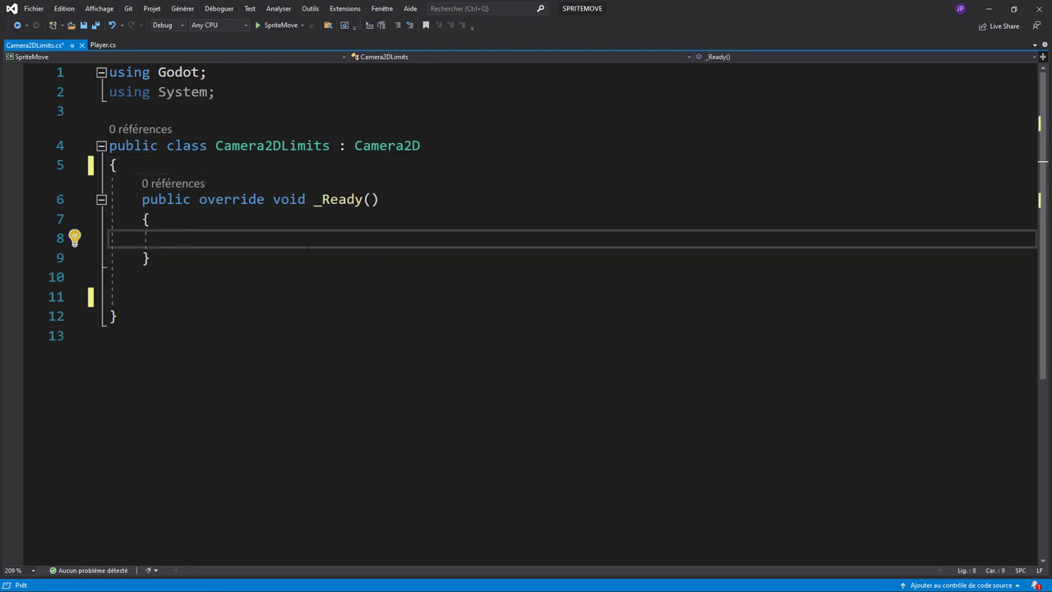
Delete the blank lines after the class and begin _Ready with TileMap tilemapPlatforms = GetNode("")
{"action": "left_click_drag", "start_coordinate": [176, 262], "coordinate": [148, 298]}
{"action": "key", "text": "Delete"}
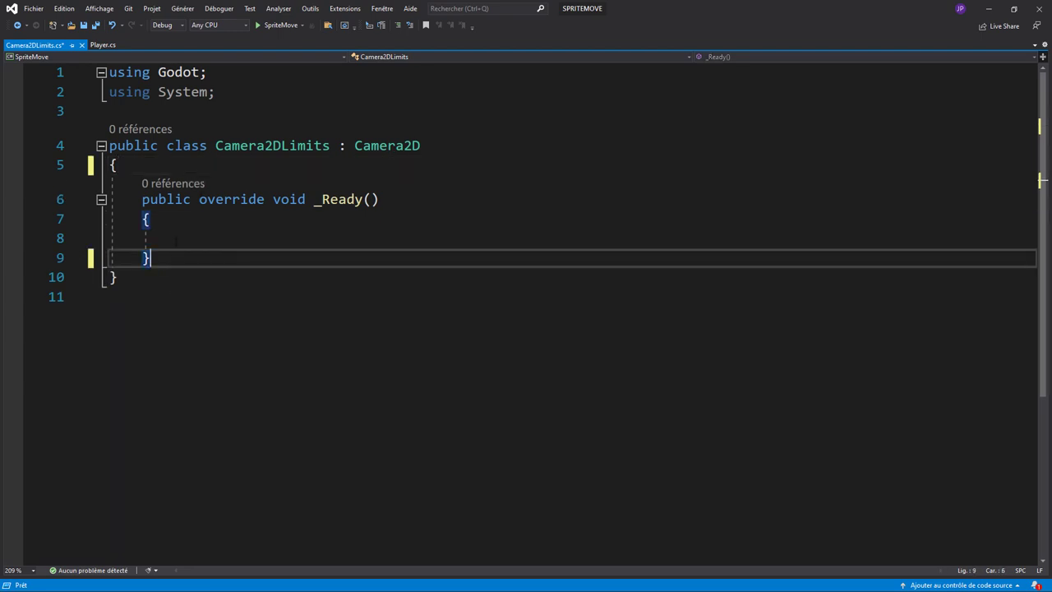
{"action": "left_click", "coordinate": [279, 238]}
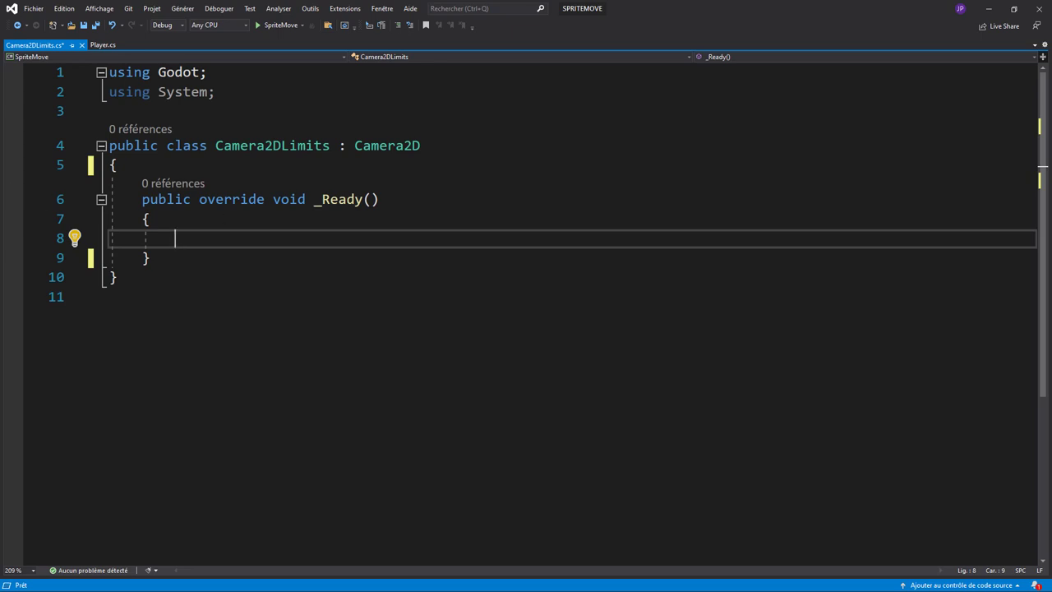
{"action": "type", "text": "T"}
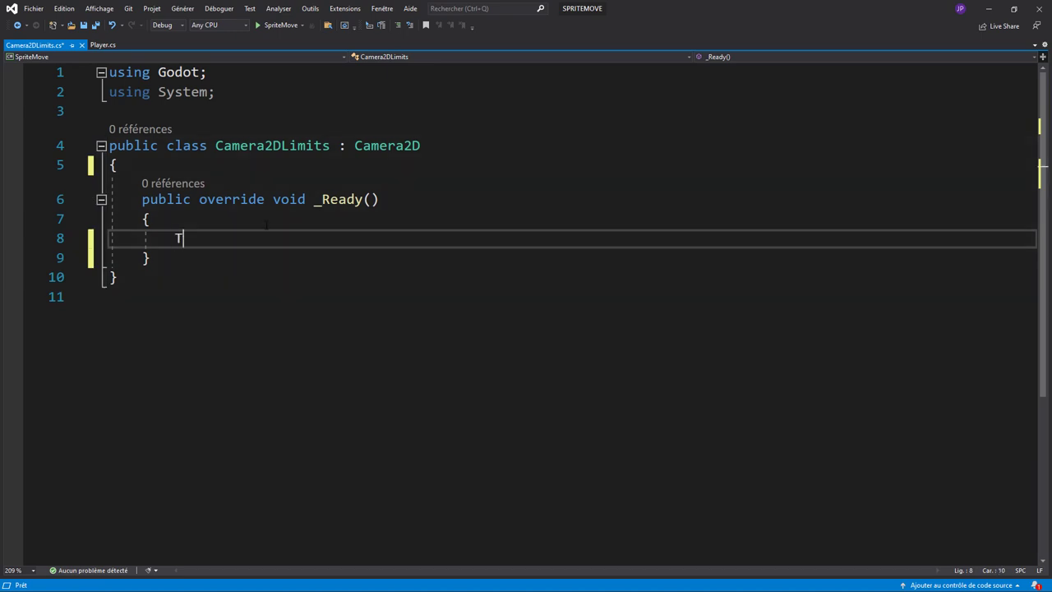
{"action": "type", "text": "il"}
{"action": "key", "text": "Tab"}
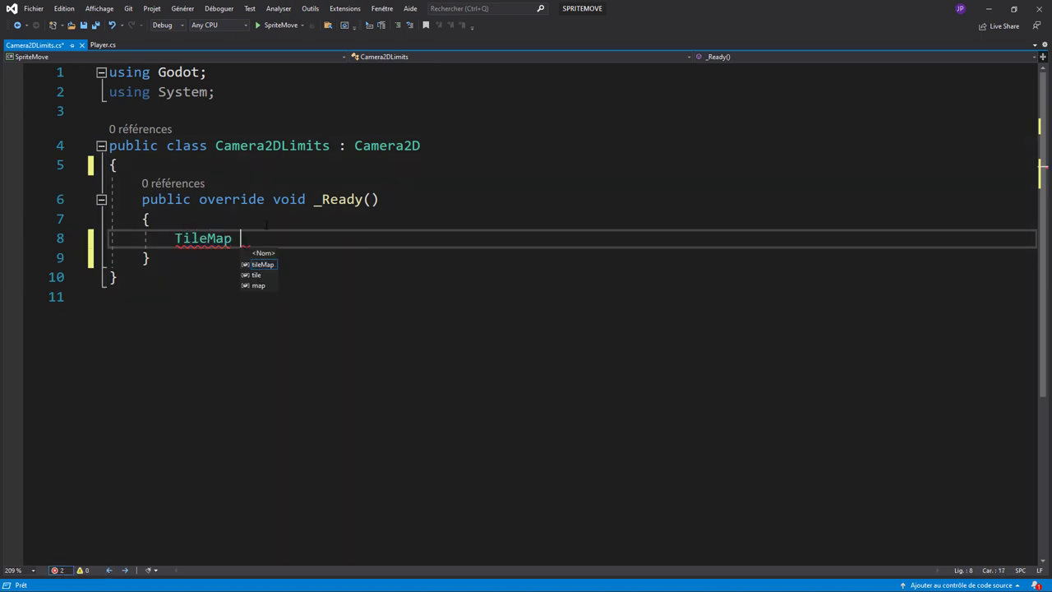
{"action": "type", "text": "tile"}
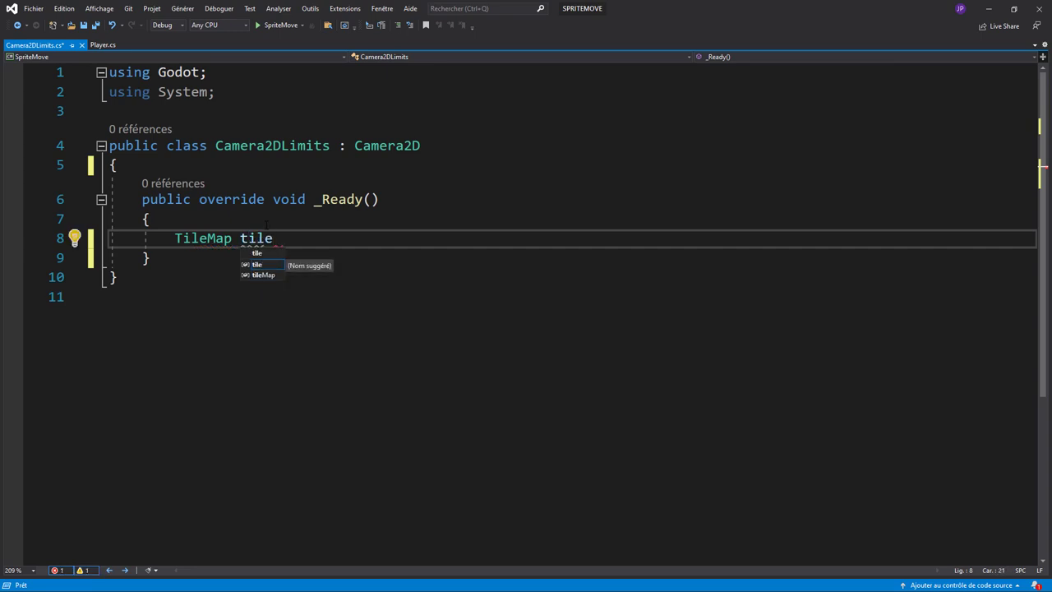
{"action": "type", "text": "mapPla"}
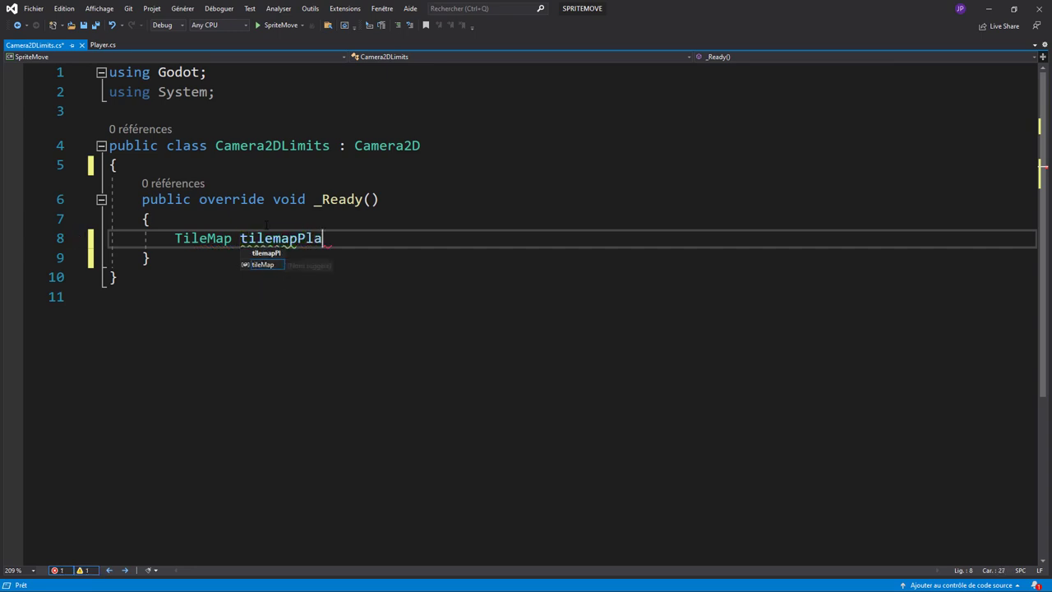
{"action": "type", "text": "tforms"}
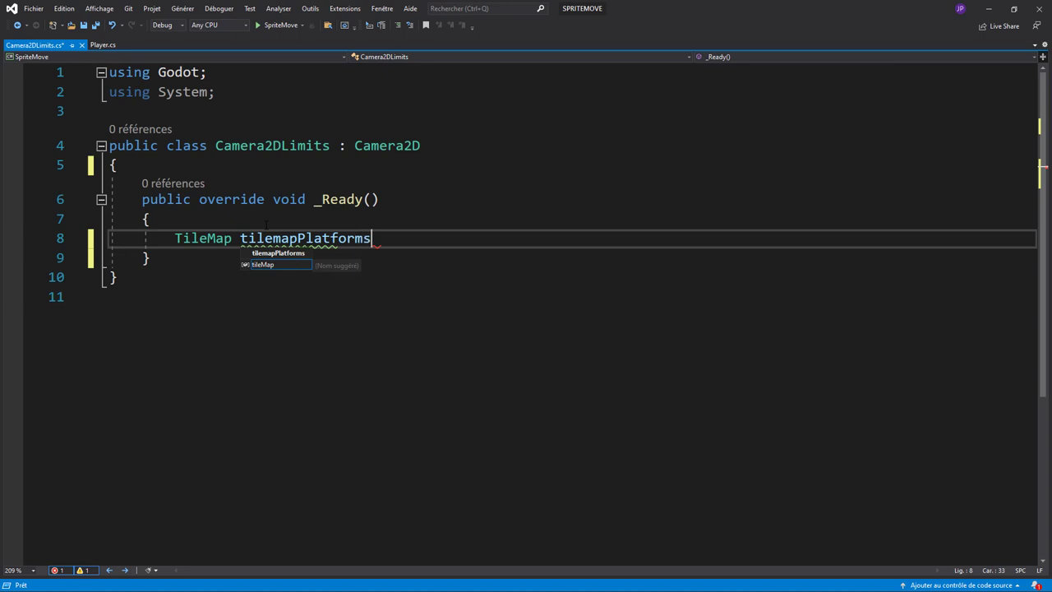
{"action": "type", "text": " = "}
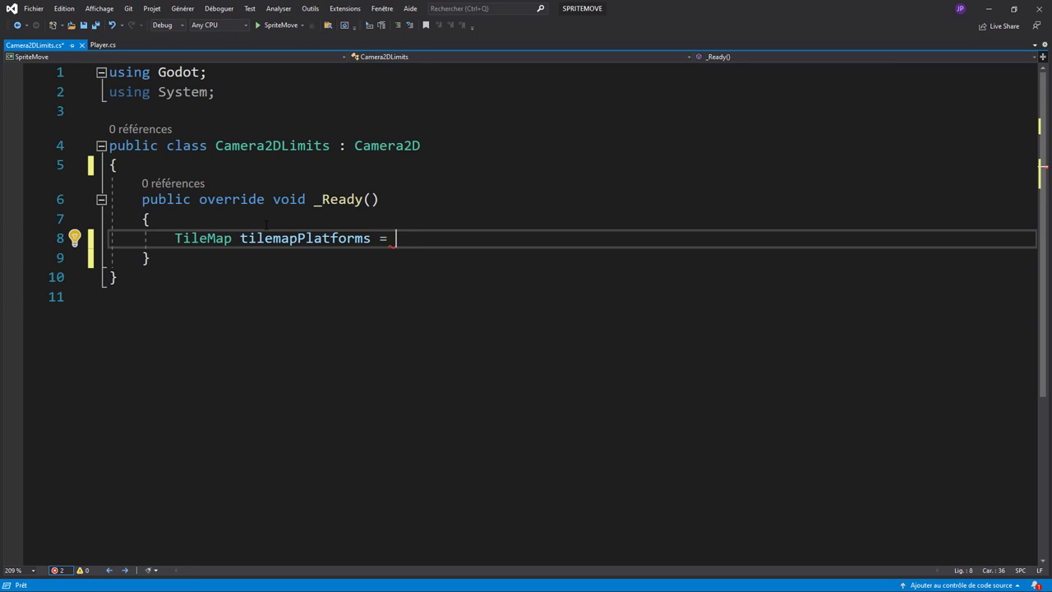
{"action": "type", "text": "Getn"}
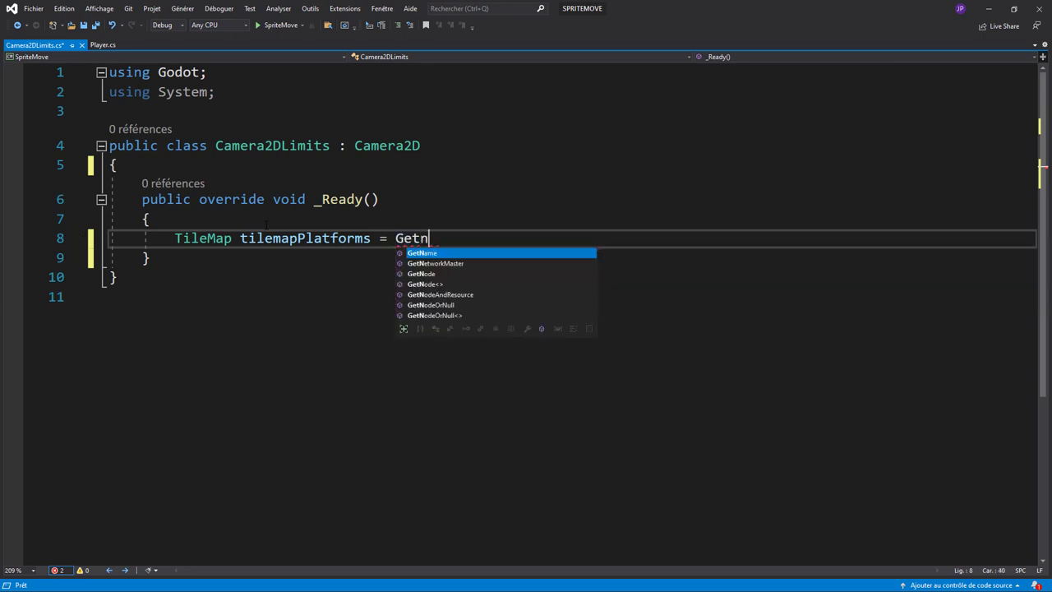
{"action": "type", "text": "o"}
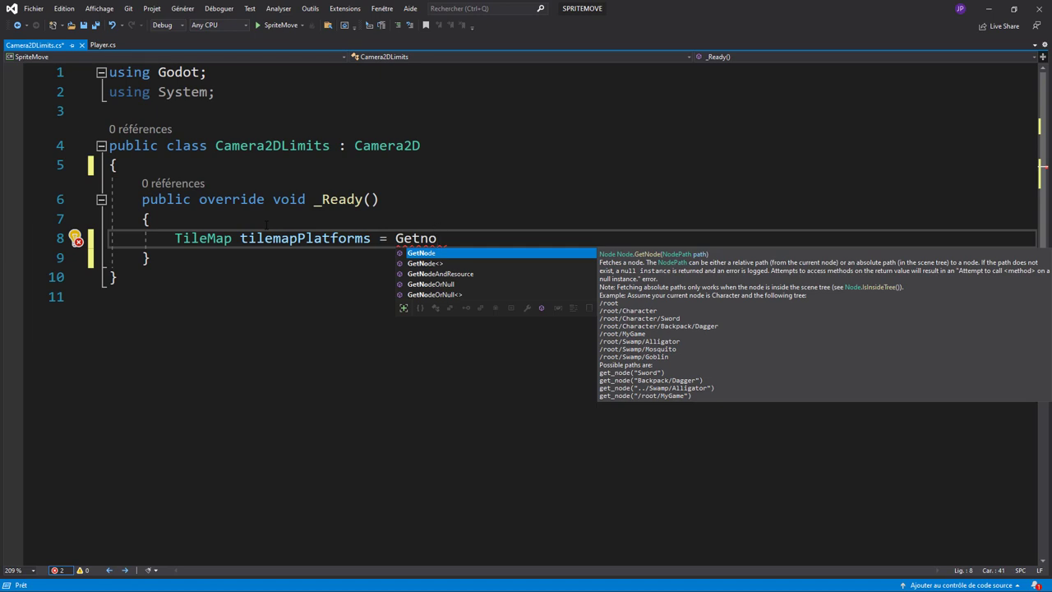
{"action": "key", "text": "Tab"}
{"action": "type", "text": "("}
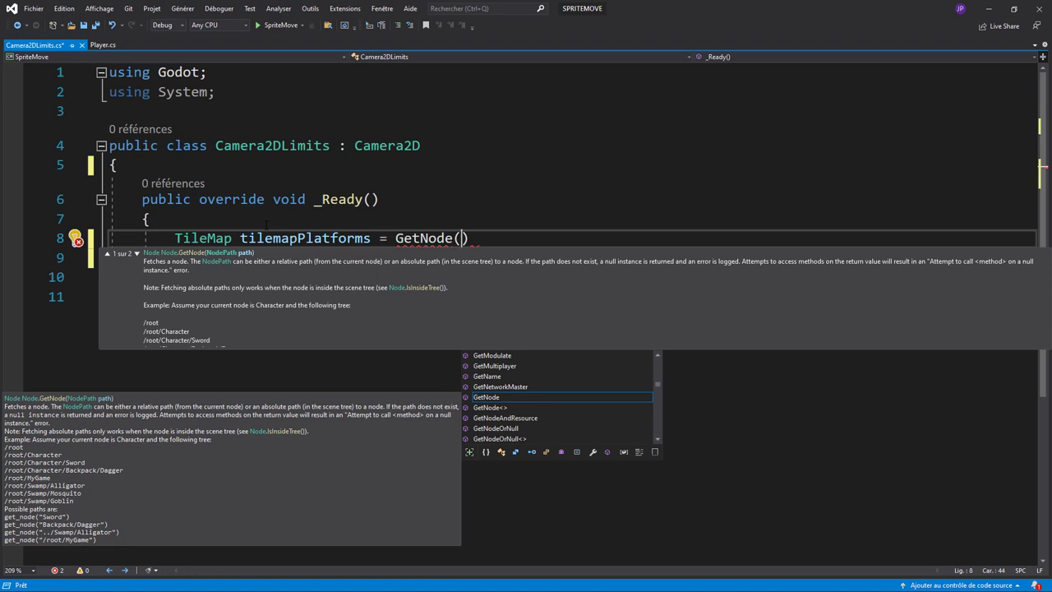
{"action": "type", "text": "\""}
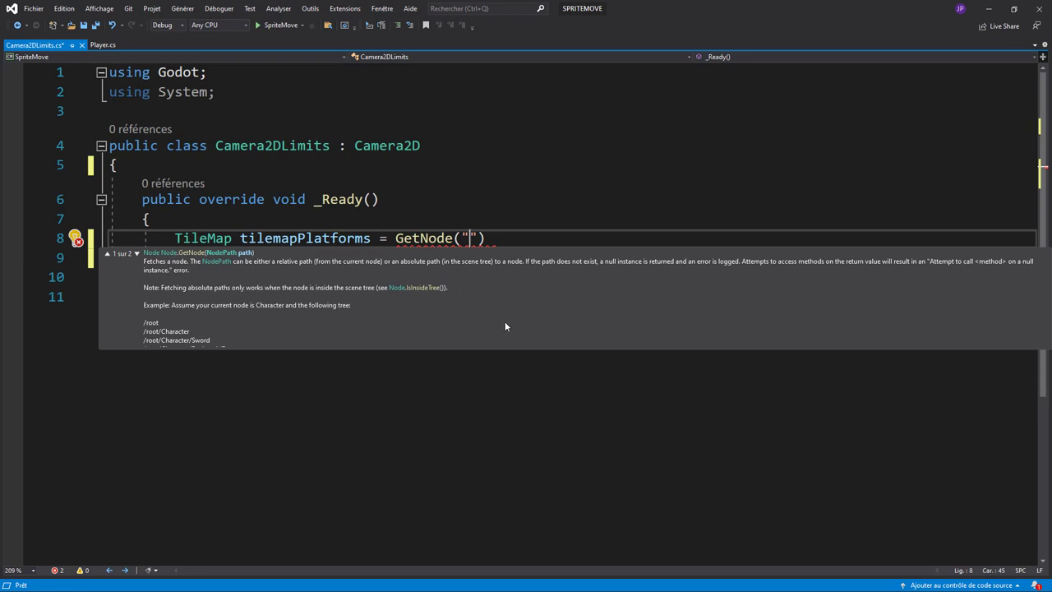
In Godot, expand Player and Tilemaps in the Scene dock to locate TileMapPlatforms
{"action": "left_click", "coordinate": [991, 9]}
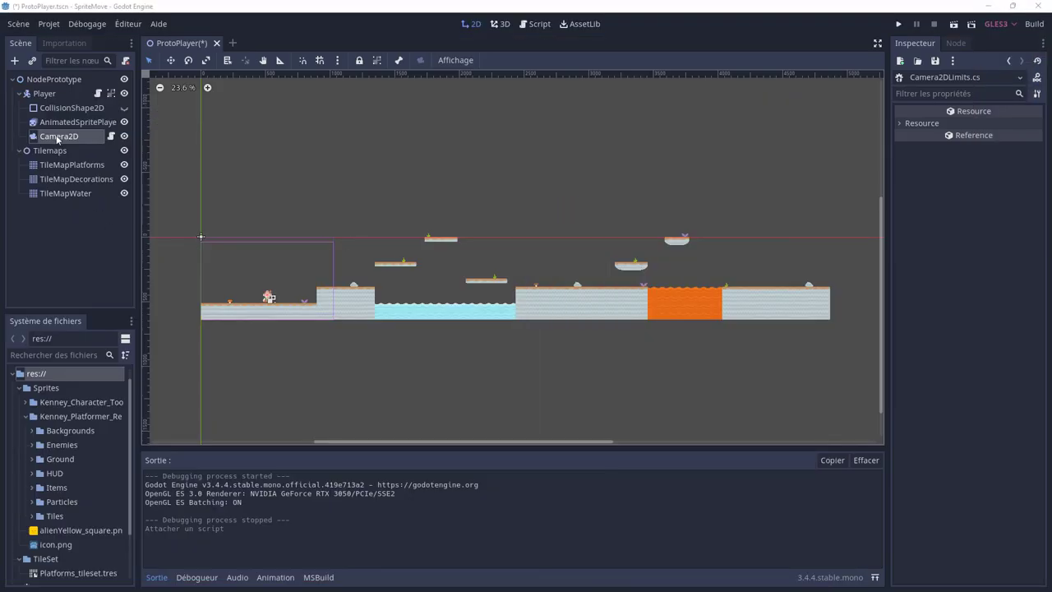
{"action": "left_click", "coordinate": [20, 93]}
{"action": "left_click", "coordinate": [19, 108]}
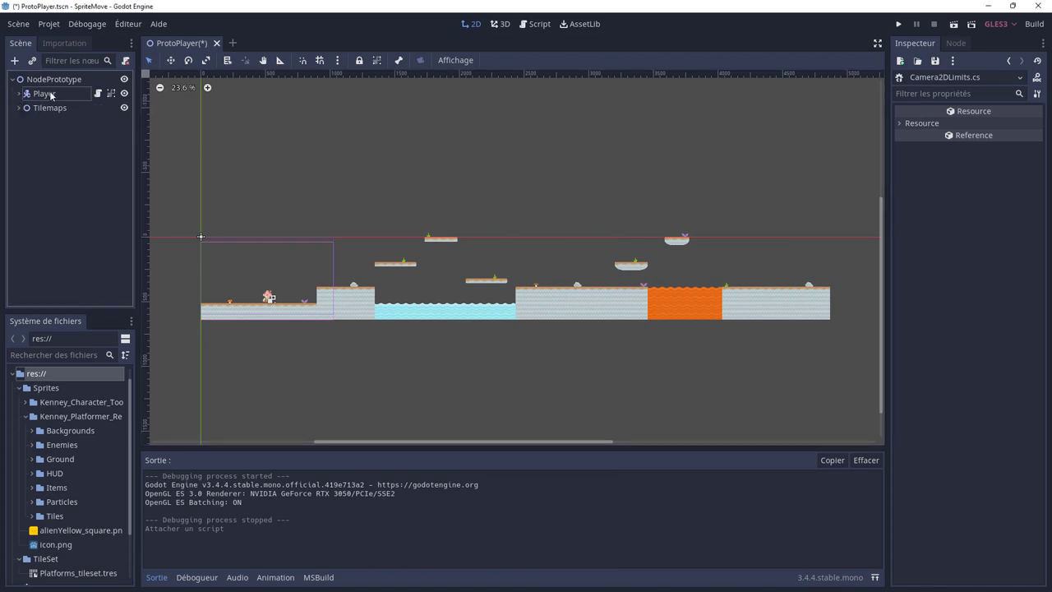
{"action": "left_click", "coordinate": [42, 79]}
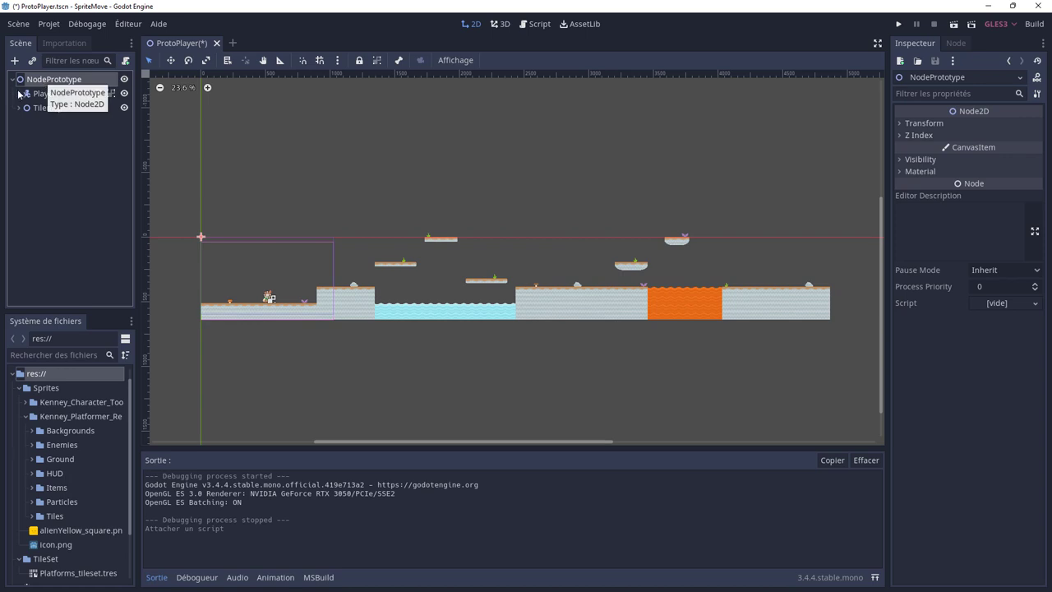
{"action": "left_click", "coordinate": [19, 94]}
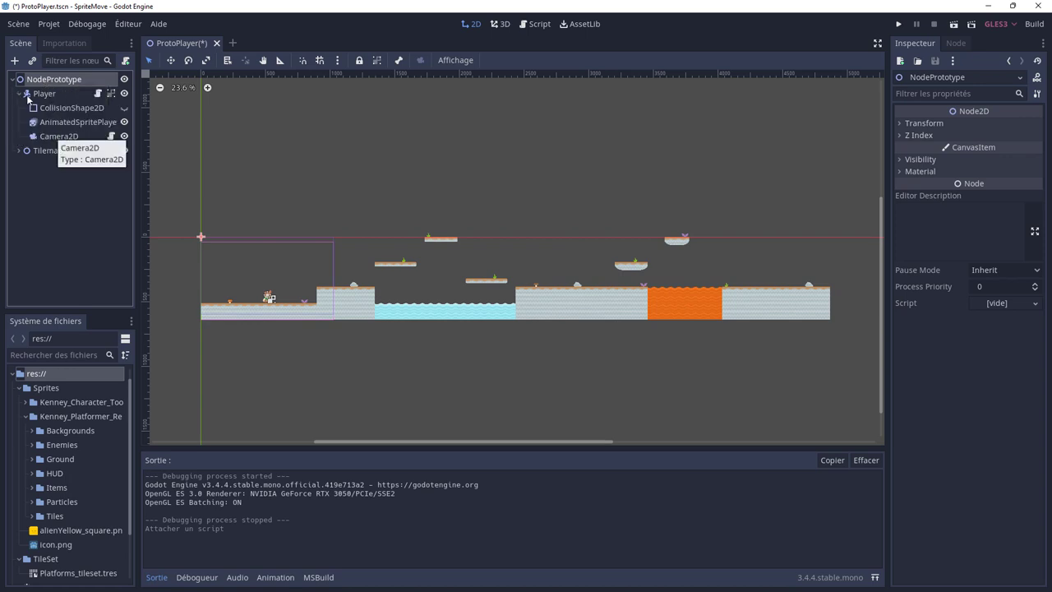
{"action": "left_click", "coordinate": [20, 151]}
{"action": "left_click", "coordinate": [59, 164]}
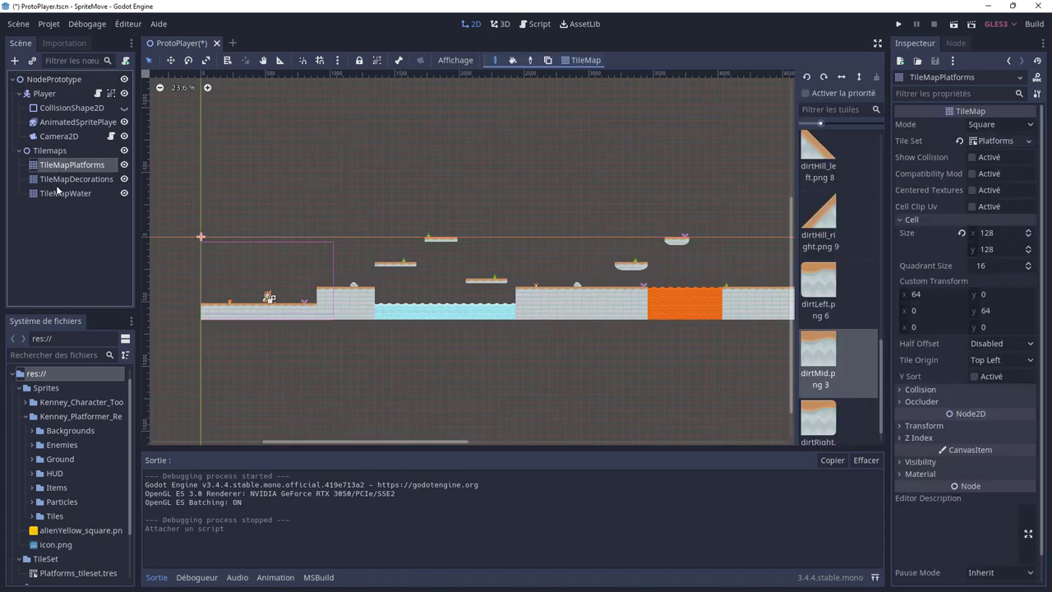
Trace TileMapPlatforms' path from NodePrototype through Tilemaps, then reopen the Camera2DLimits script
{"action": "left_click", "coordinate": [42, 81]}
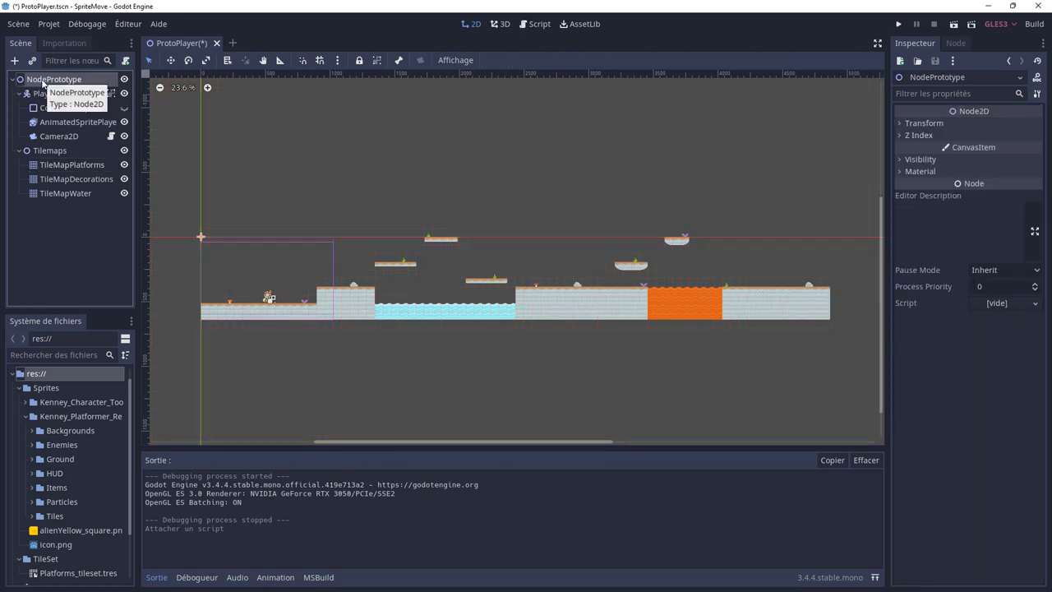
{"action": "left_click", "coordinate": [46, 153]}
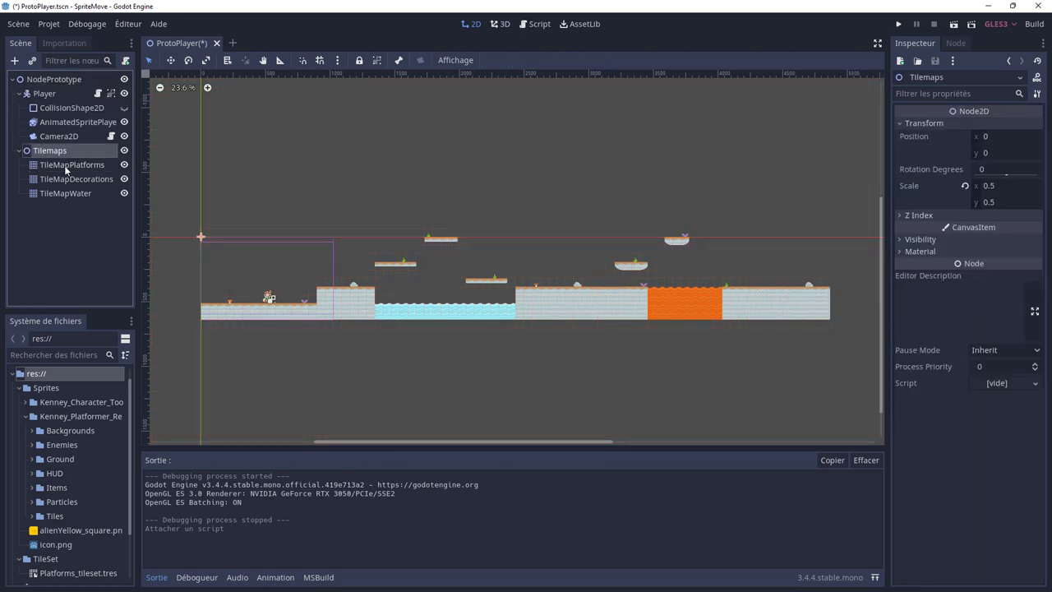
{"action": "left_click", "coordinate": [66, 166]}
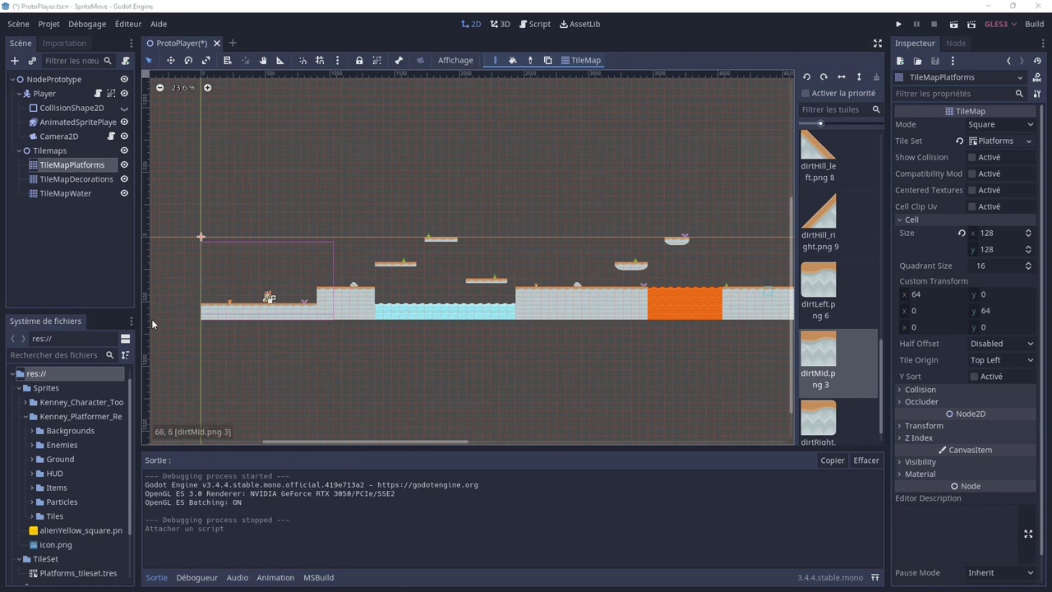
{"action": "left_click", "coordinate": [111, 136]}
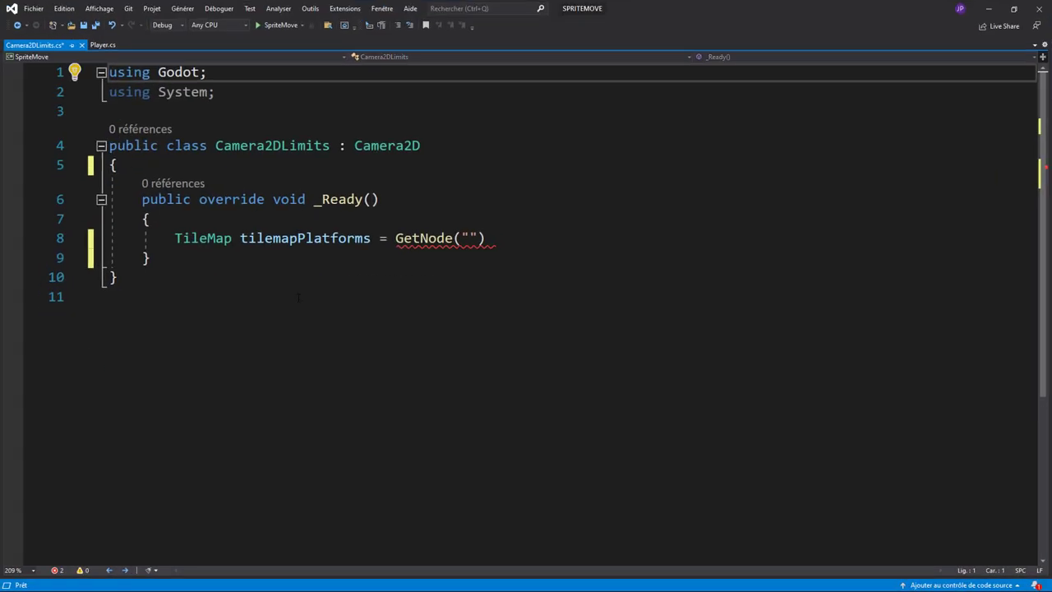
Fill the GetNode path with /root/NodePrototype/Tilemaps/TileMapPlatforms, pasting the node name from Godot
{"action": "left_click", "coordinate": [471, 238]}
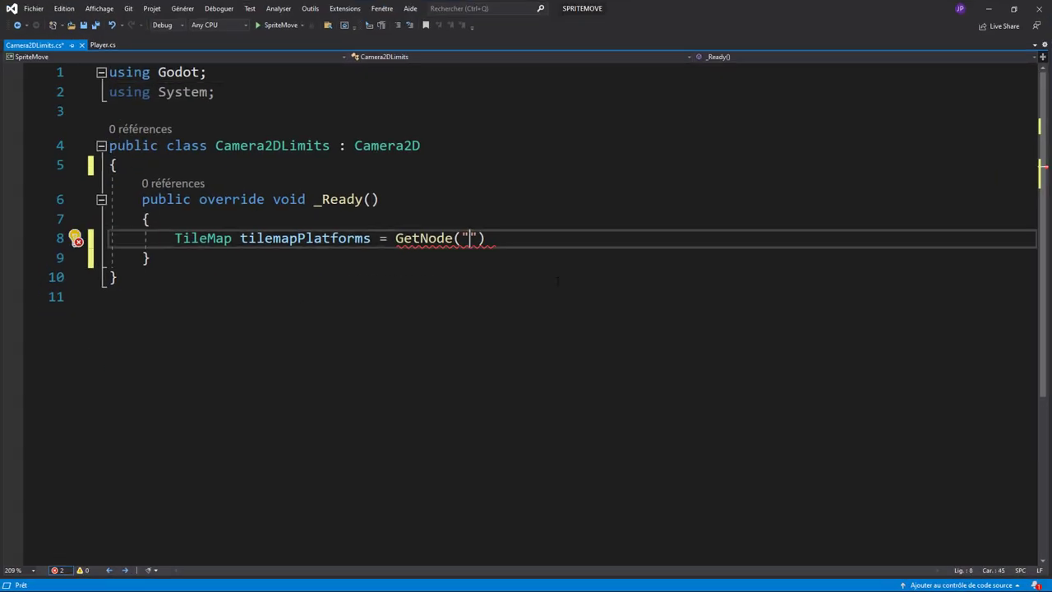
{"action": "type", "text": "/"}
{"action": "type", "text": "root"}
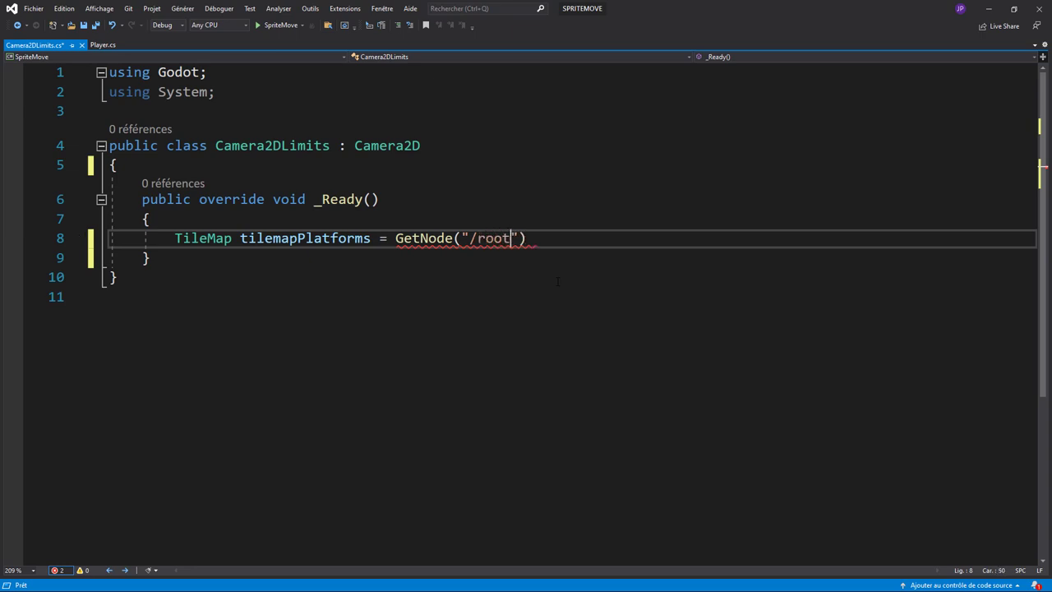
{"action": "type", "text": "/"}
{"action": "type", "text": "Node"}
{"action": "type", "text": "Pro"}
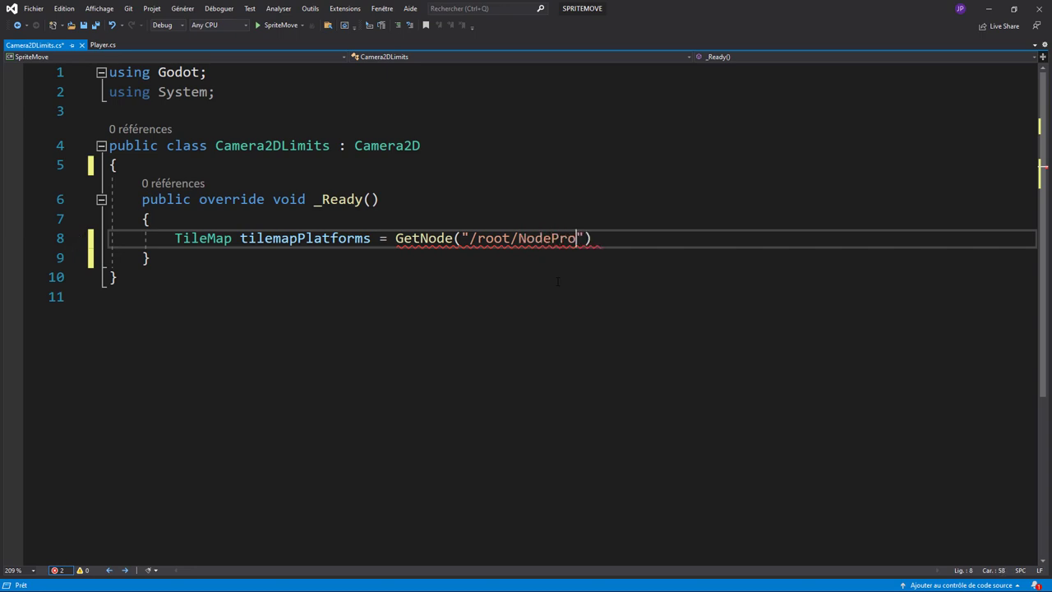
{"action": "type", "text": "toty"}
{"action": "type", "text": "pr"}
{"action": "key", "text": "BackSpace"}
{"action": "type", "text": "e"}
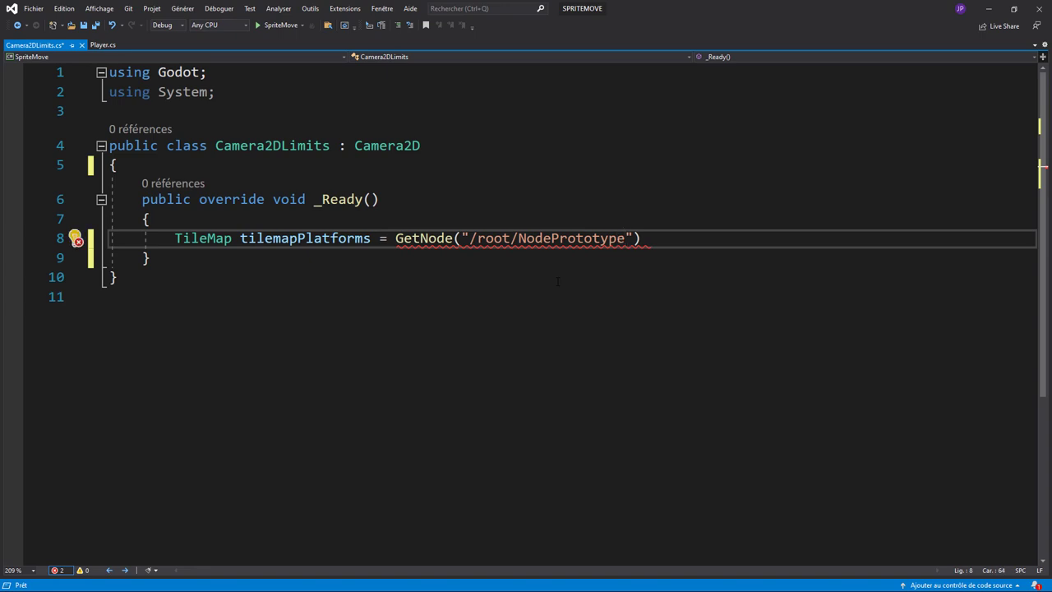
{"action": "type", "text": "/"}
{"action": "type", "text": "Tiler"}
{"action": "key", "text": "BackSpace"}
{"action": "type", "text": "map"}
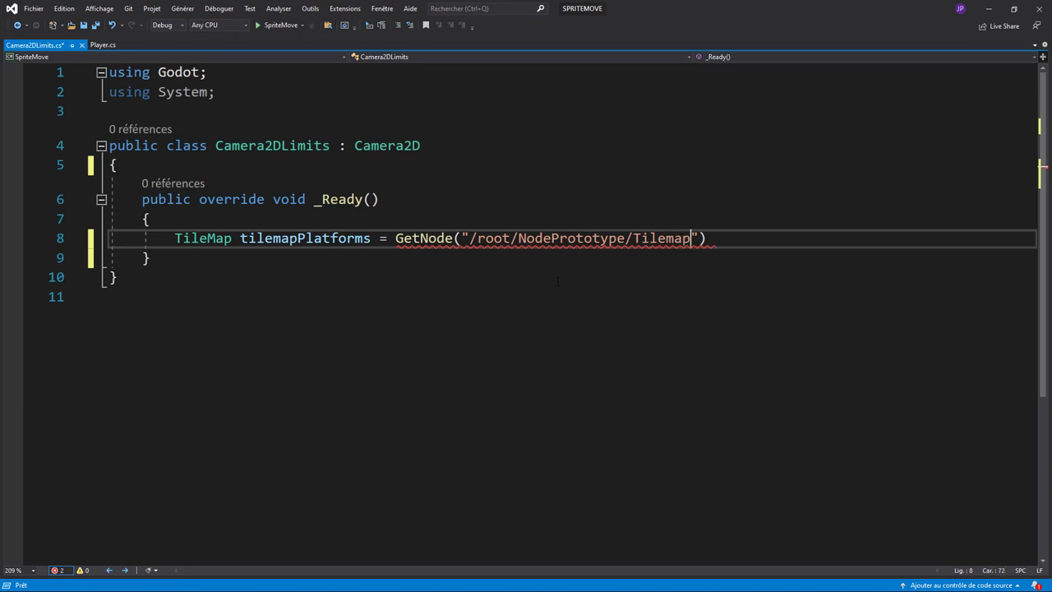
{"action": "type", "text": "s/"}
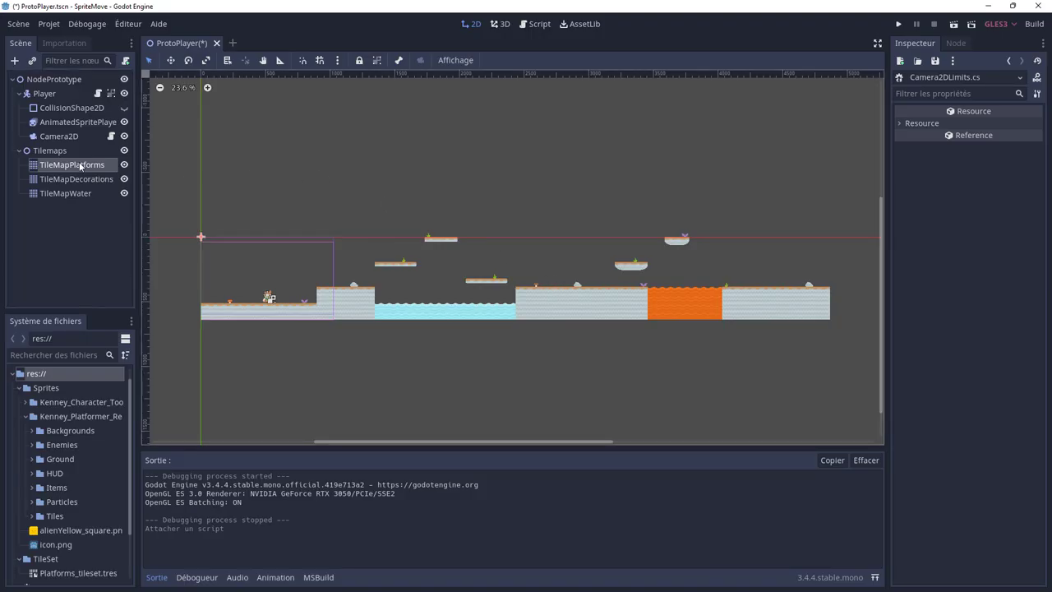
{"action": "double_click", "coordinate": [80, 165]}
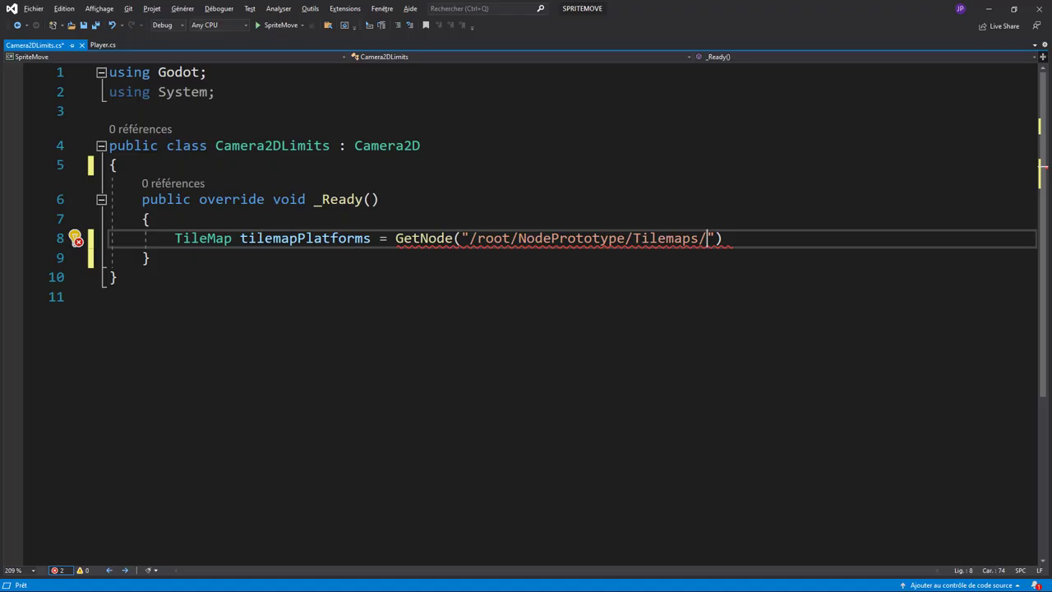
{"action": "type", "text": "TileMapPlatforms"}
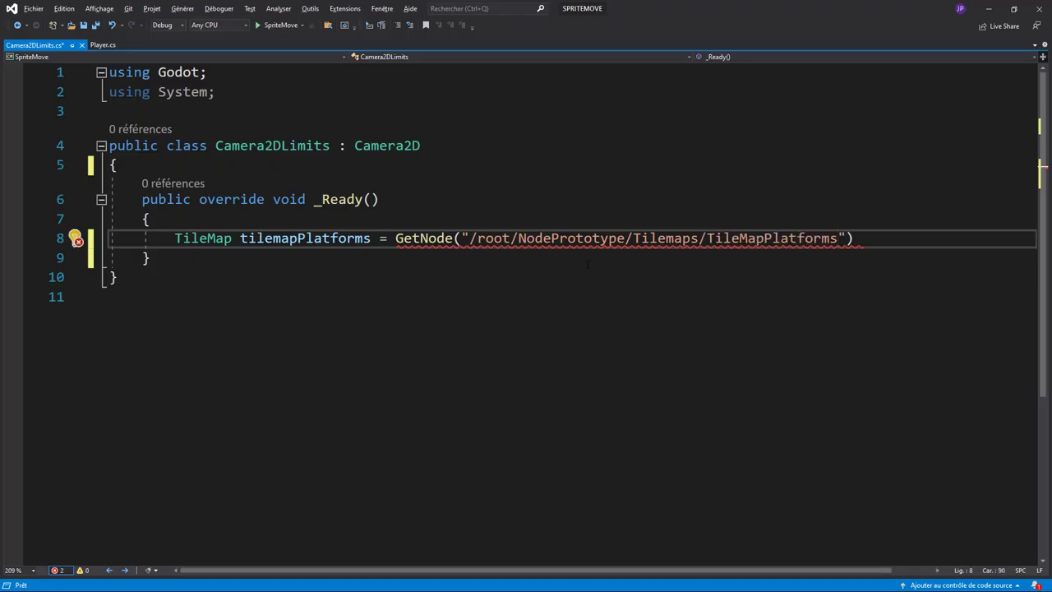
Append 'as TileMap;' to the tilemapPlatforms line and add a new line below it
{"action": "key", "text": "End"}
{"action": "type", "text": "a"}
{"action": "type", "text": "s til"}
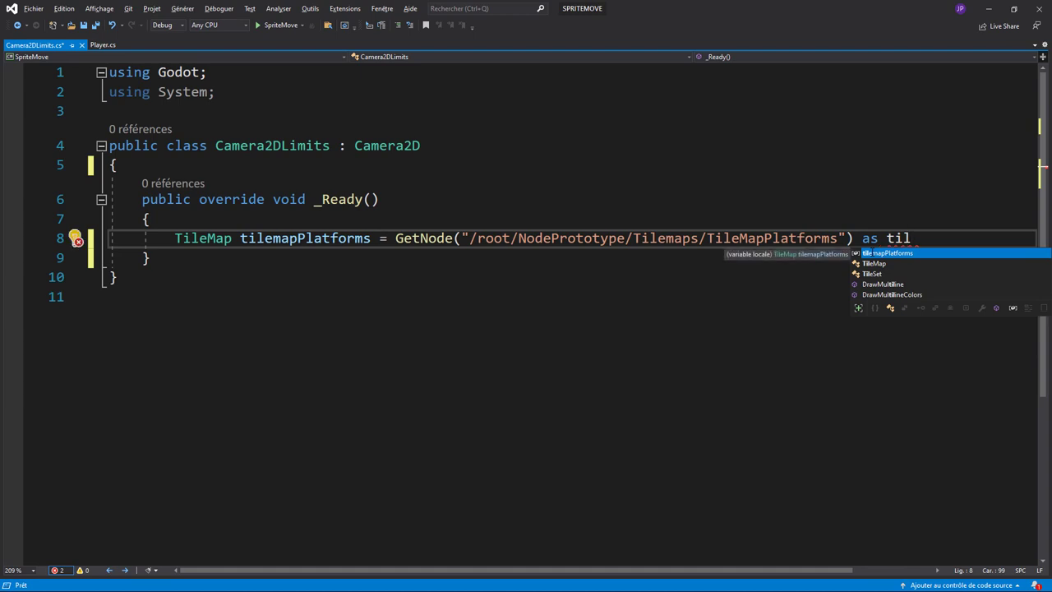
{"action": "key", "text": "Down"}
{"action": "key", "text": "Tab"}
{"action": "type", "text": ";"}
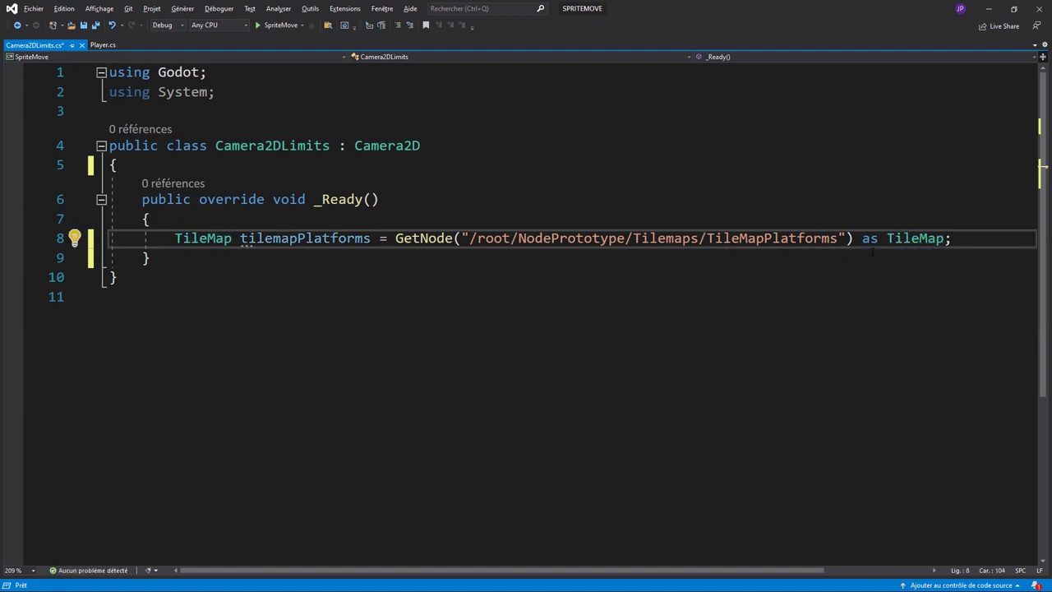
{"action": "key", "text": "Return"}
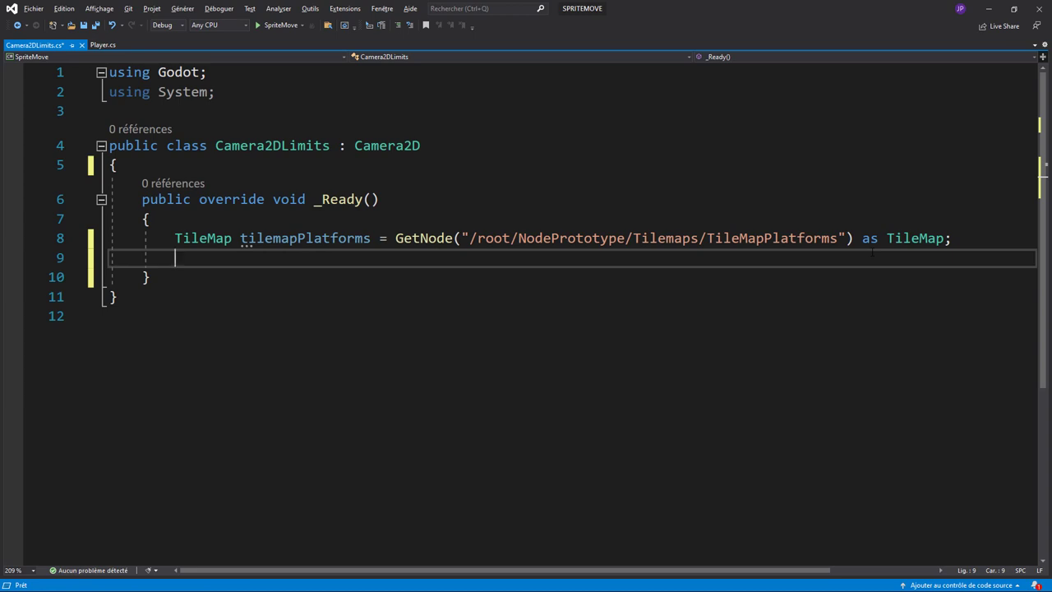
{"action": "key", "text": "alt+Tab"}
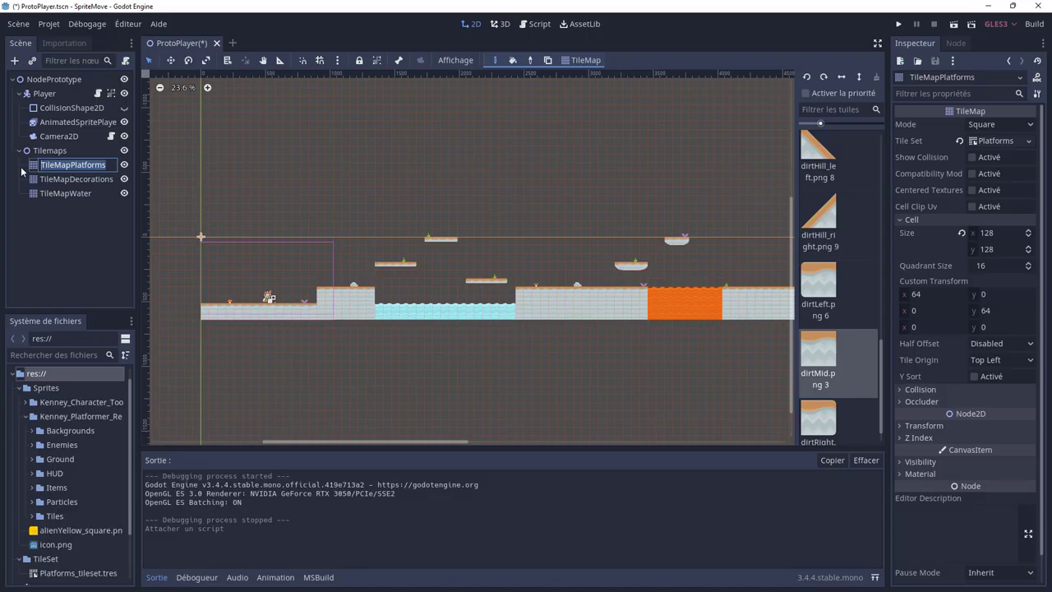
Select the Tilemaps node in Godot to confirm it is a Node2D, then return to the script
{"action": "left_click", "coordinate": [50, 150]}
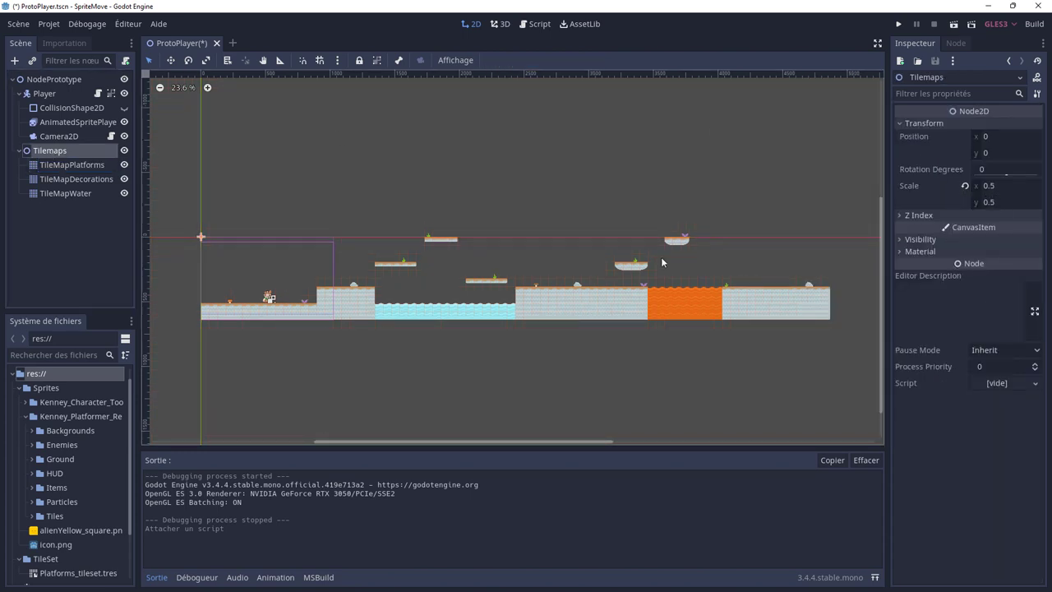
{"action": "key", "text": "alt+Tab"}
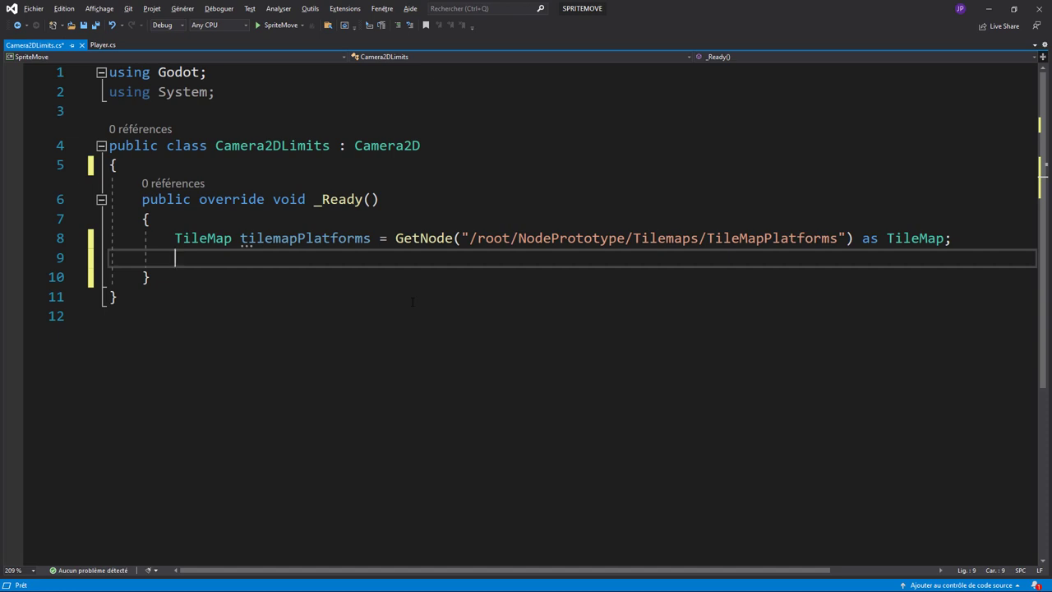
On line 9, write Node2D node = GetNode("/root/NodePrototype/Tilemaps...") for the Tilemaps node
{"action": "type", "text": "Node2D "}
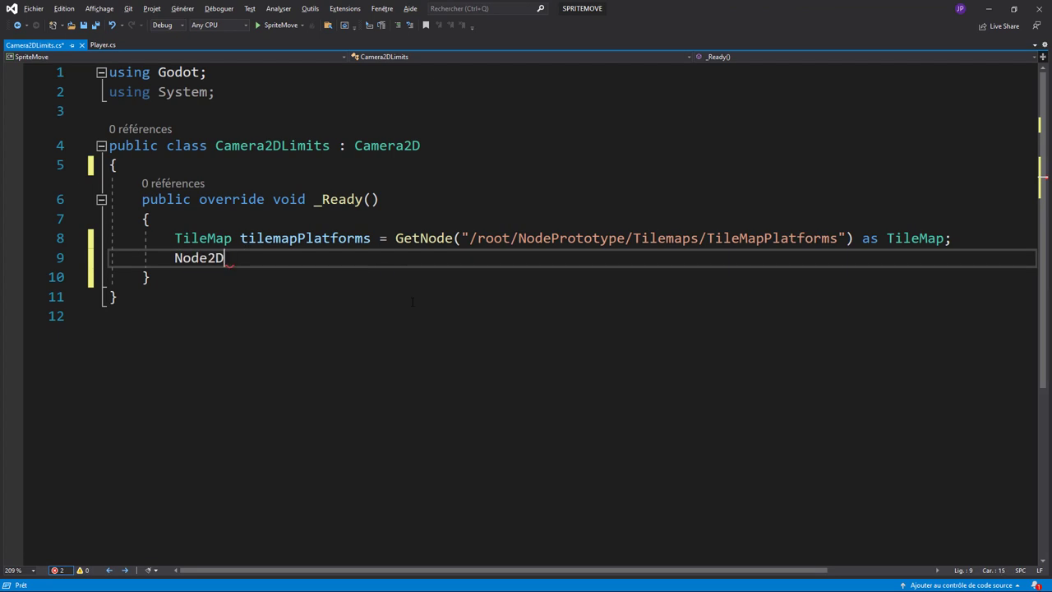
{"action": "type", "text": "nod"}
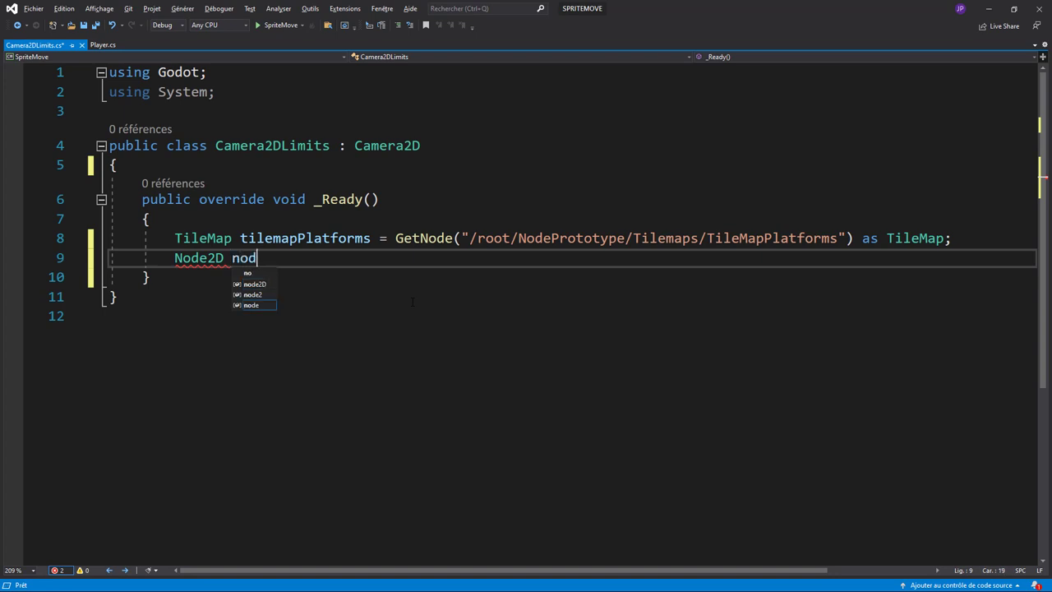
{"action": "type", "text": "e = "}
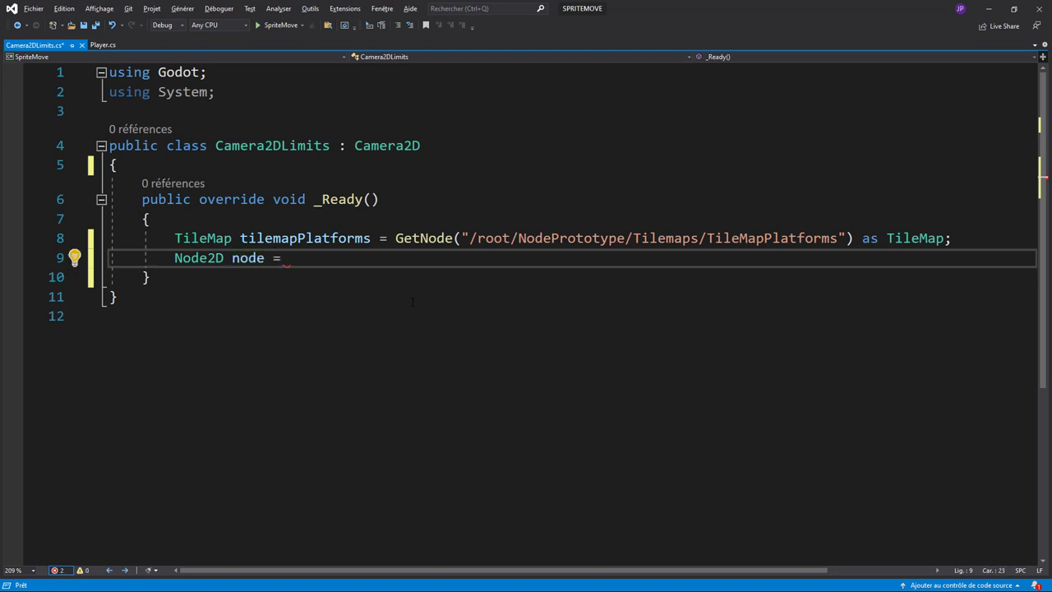
{"action": "type", "text": "Get"}
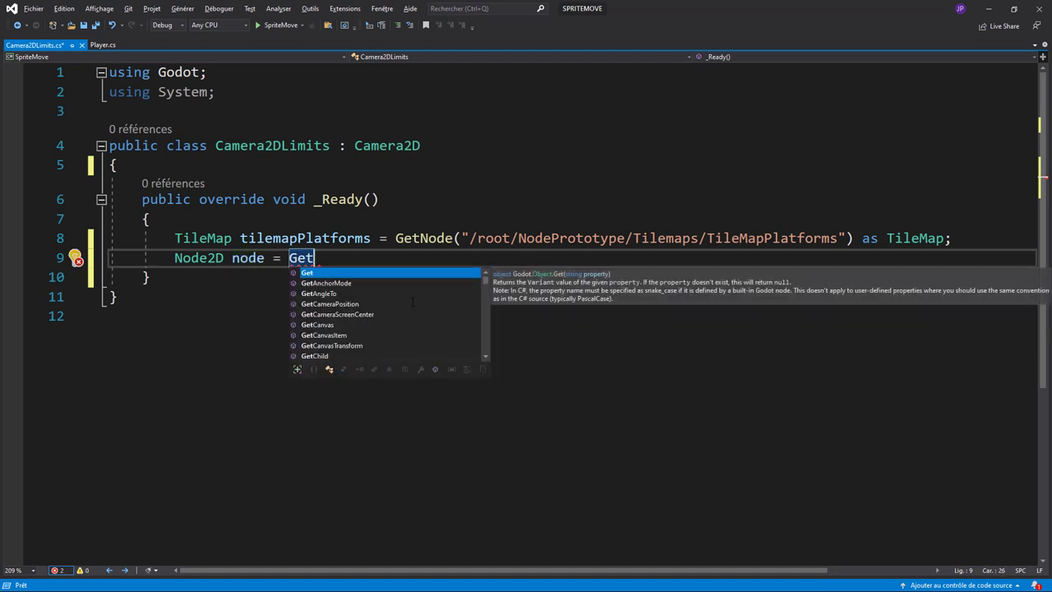
{"action": "type", "text": "no"}
{"action": "key", "text": "Tab"}
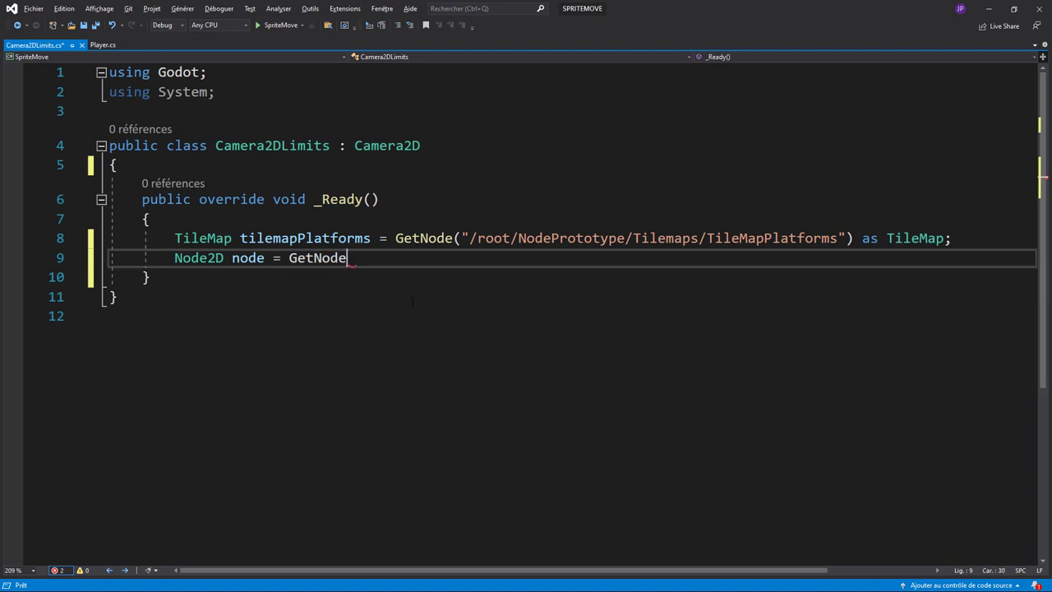
{"action": "type", "text": "(\""}
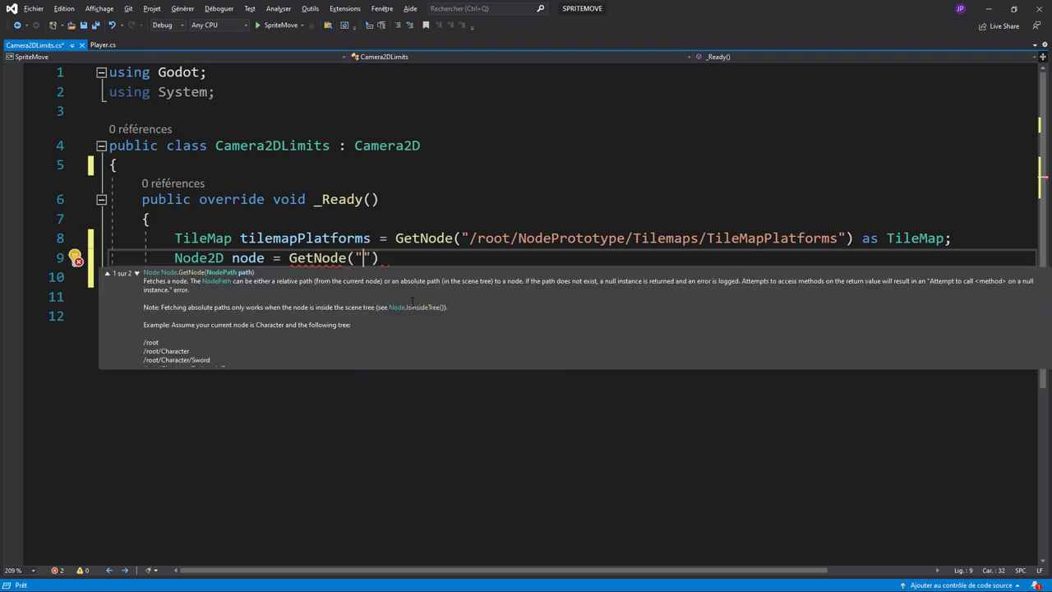
{"action": "type", "text": "/root"}
{"action": "type", "text": "/N"}
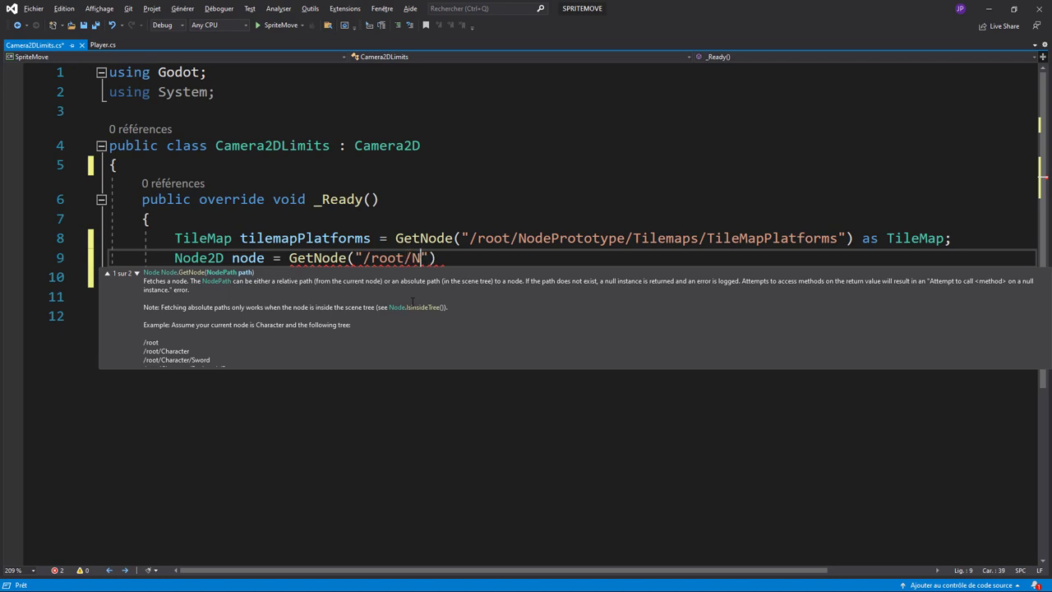
{"action": "type", "text": "odeP"}
{"action": "type", "text": "rototype"}
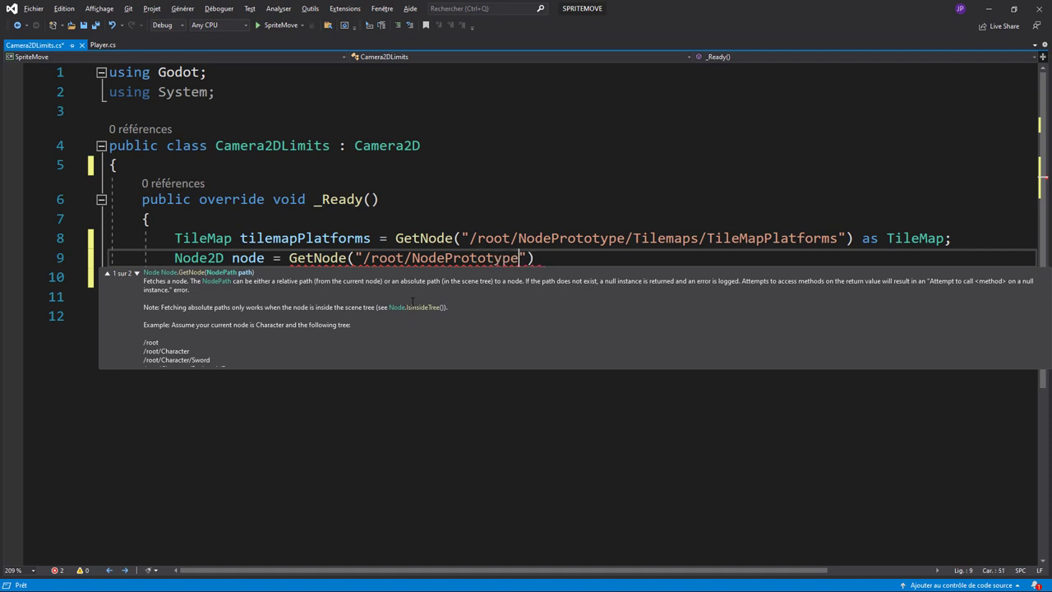
{"action": "type", "text": "/"}
{"action": "type", "text": "Tilemapas"}
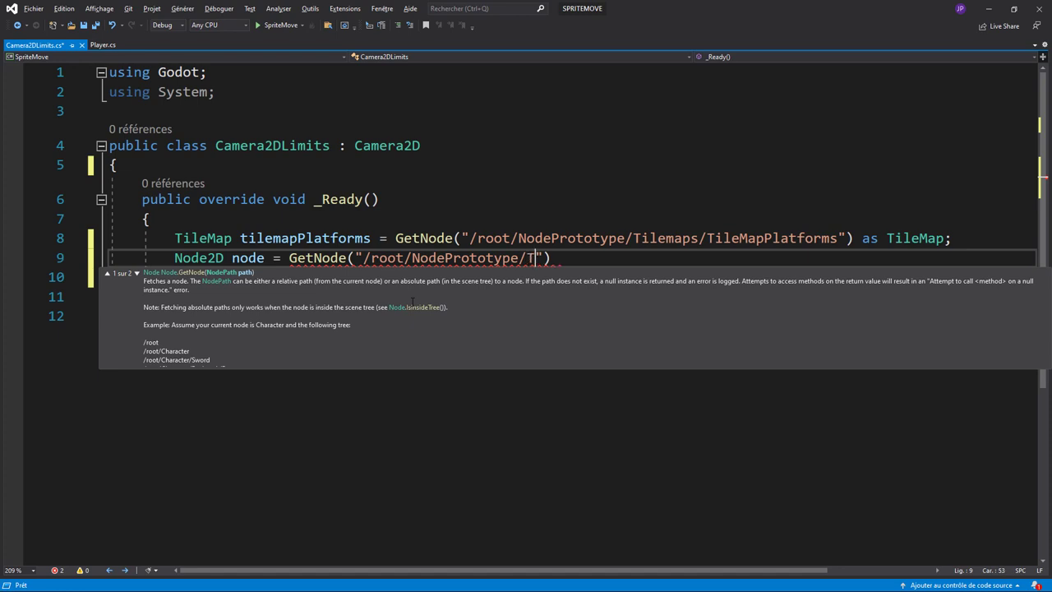
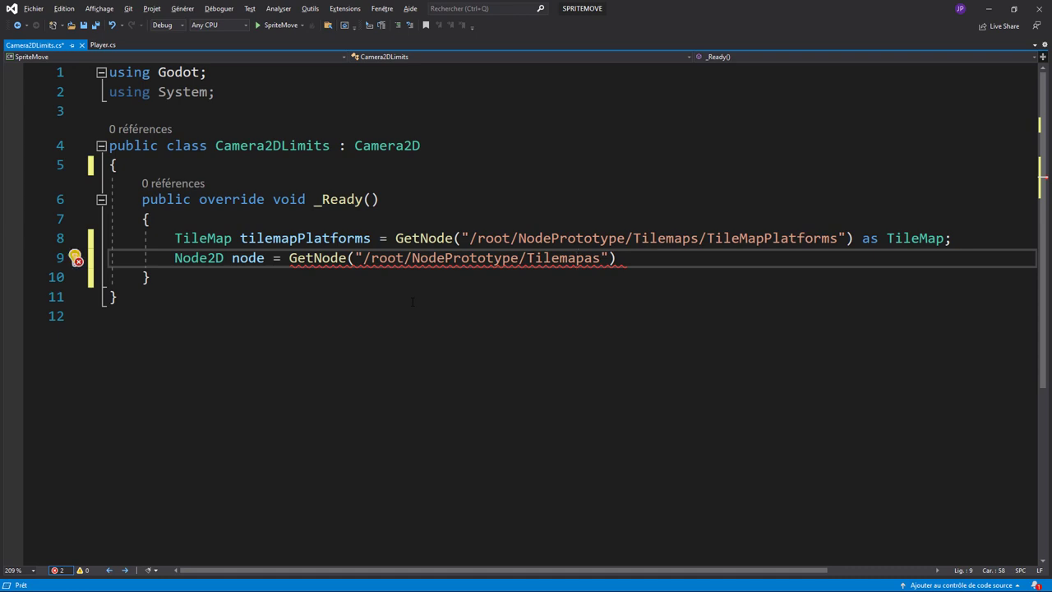
Correct the node path to "Tilemaps" and cast the GetNode result as Node2D
{"action": "key", "text": "Right"}
{"action": "key", "text": "Delete"}
{"action": "key", "text": "Right"}
{"action": "key", "text": "Right"}
{"action": "key", "text": "Right"}
{"action": "type", "text": "as no"}
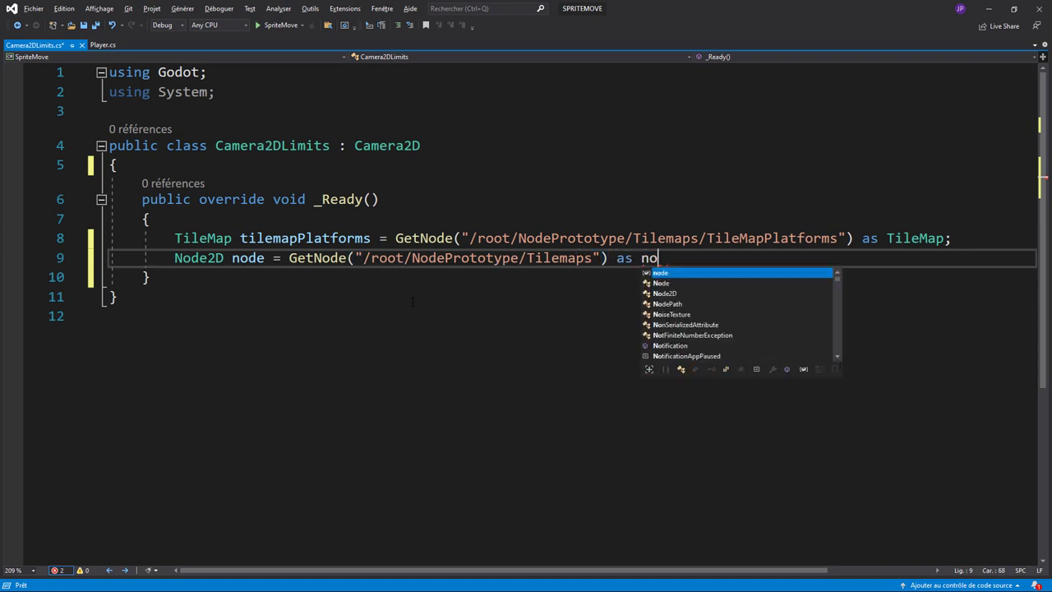
{"action": "key", "text": "Tab"}
{"action": "type", "text": ";"}
Save Camera2DLimits.cs, check the Godot editor, and open blank lines below line 9
{"action": "key", "text": "ctrl+s"}
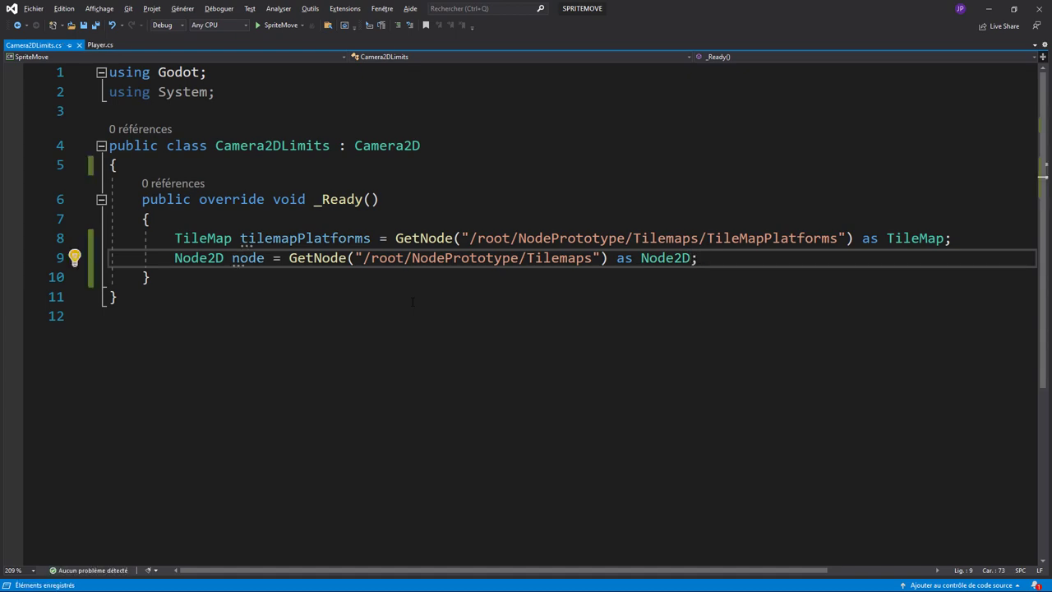
{"action": "key", "text": "alt+Tab"}
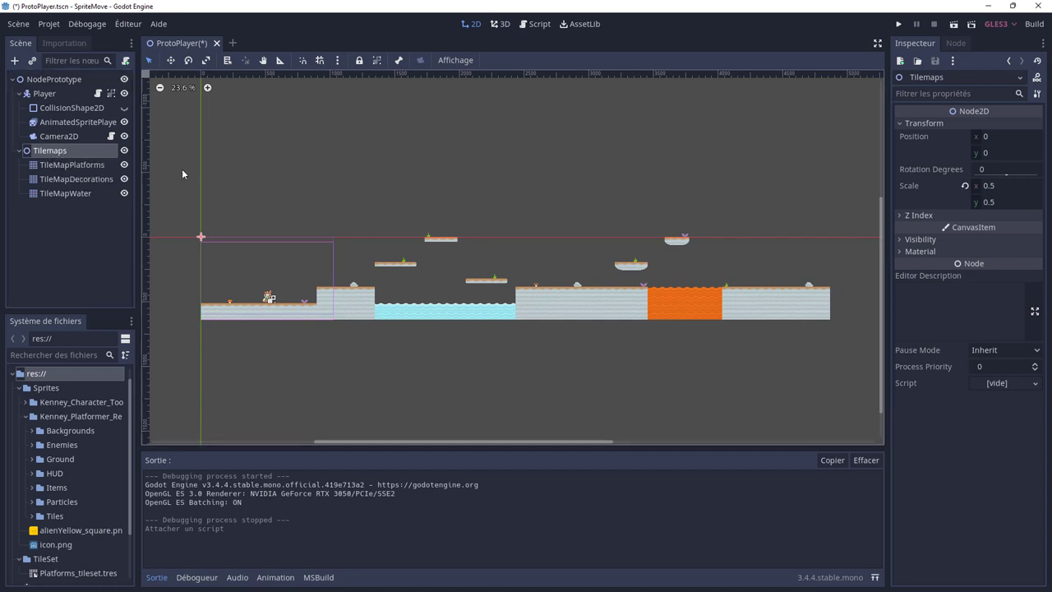
{"action": "key", "text": "alt+Tab"}
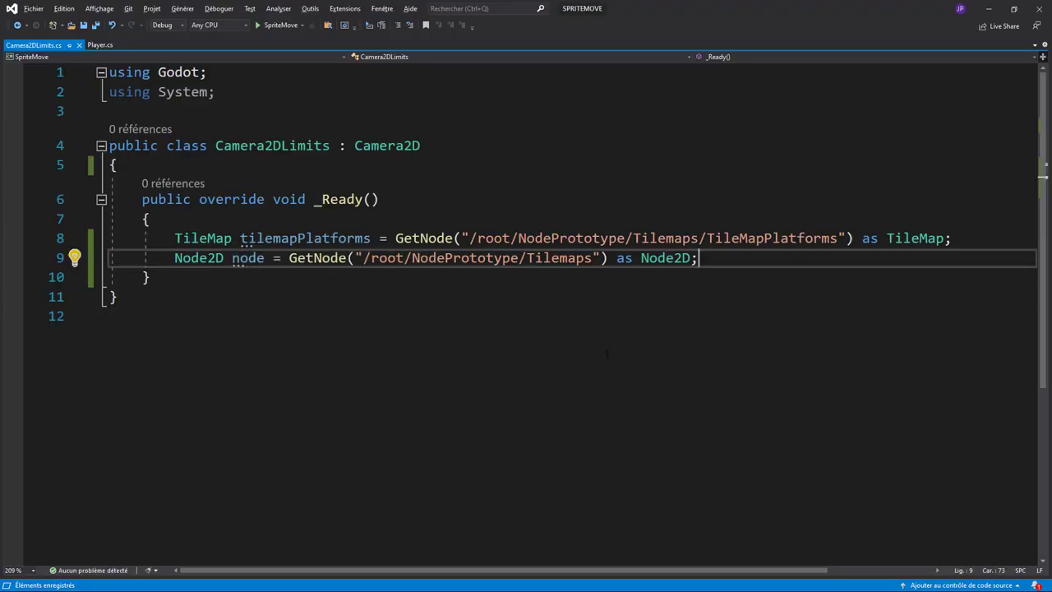
{"action": "key", "text": "Return"}
{"action": "key", "text": "Return"}
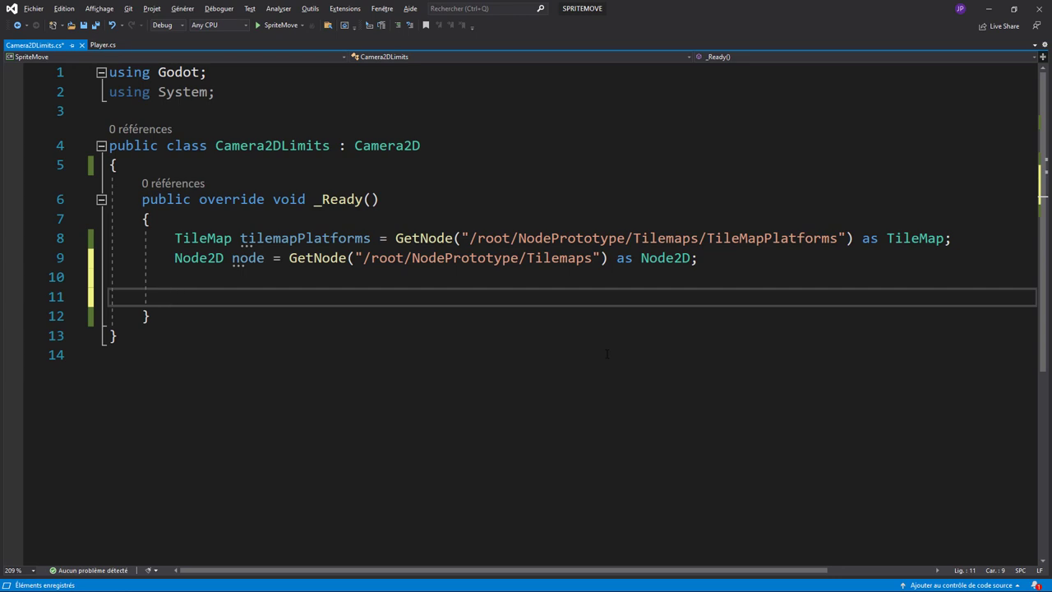
Add "Rect2 map_limits = tilemapPlatforms.GetUsedRect();" to _Ready
{"action": "type", "text": "Rect2"}
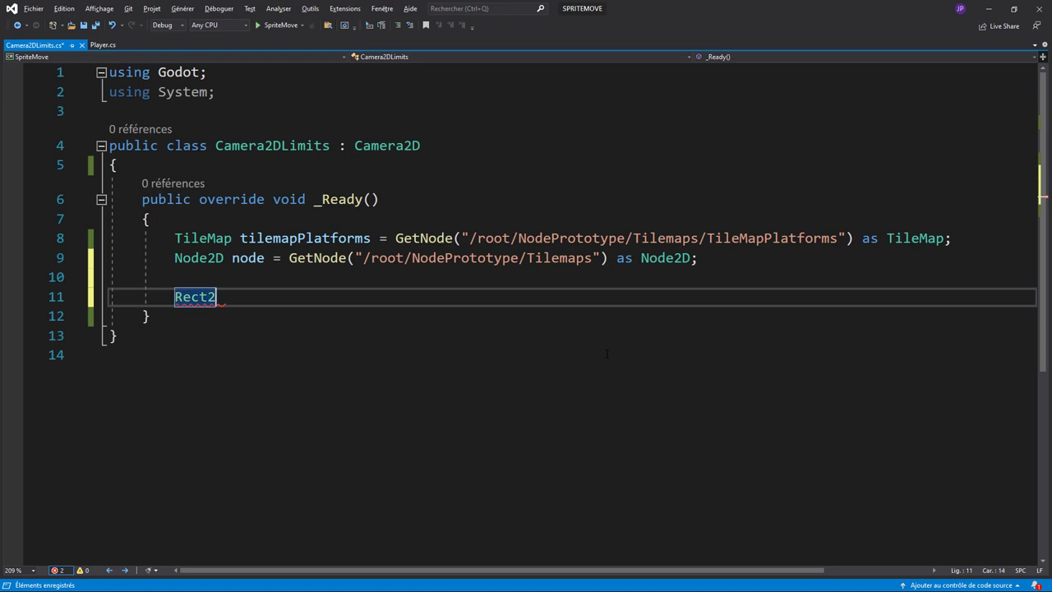
{"action": "type", "text": " map"}
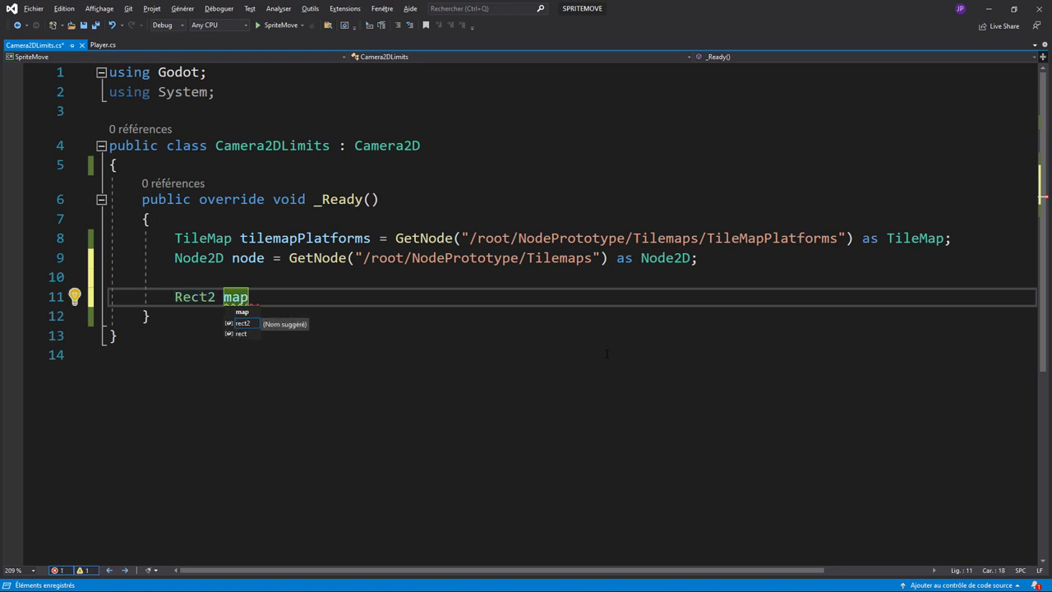
{"action": "type", "text": "_limit"}
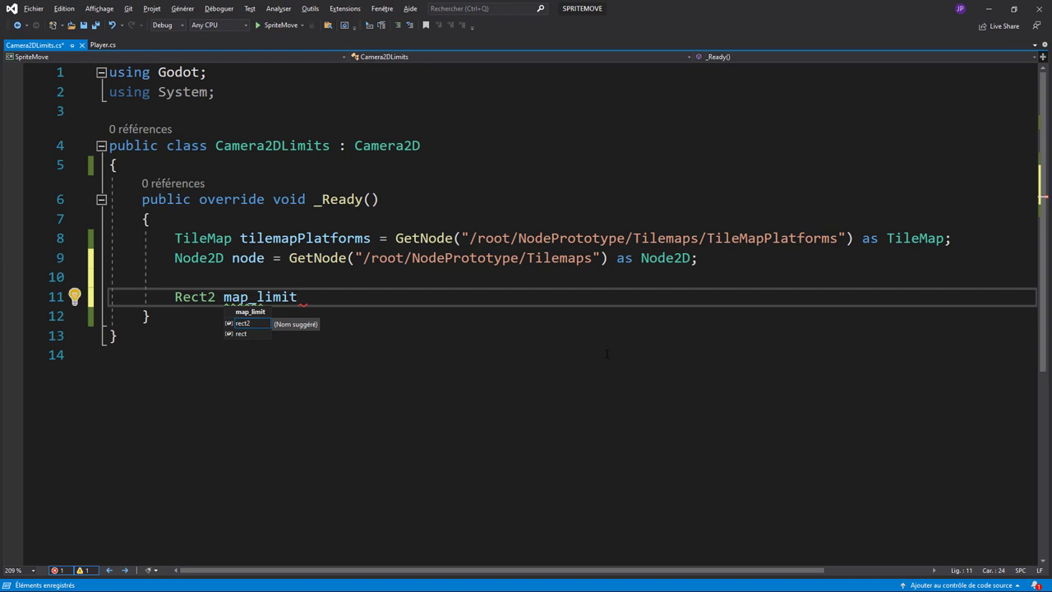
{"action": "type", "text": "s "}
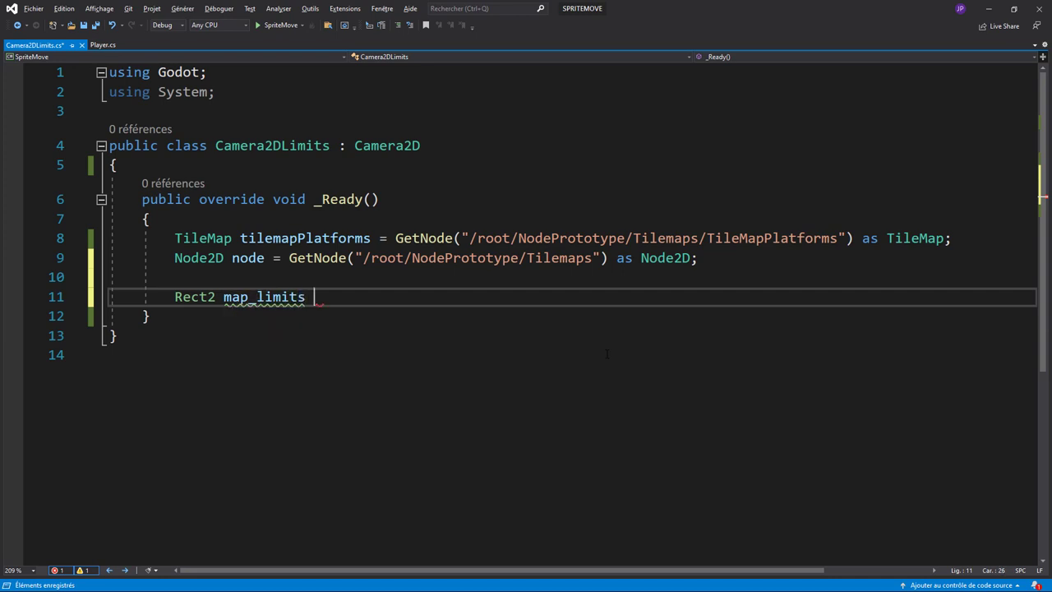
{"action": "type", "text": "= til"}
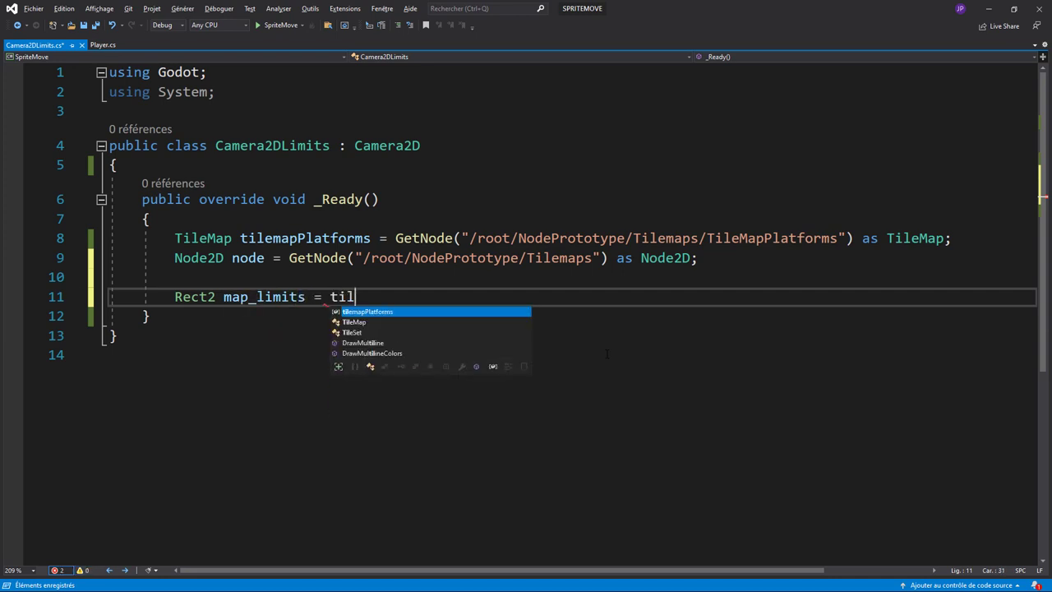
{"action": "key", "text": "Tab"}
{"action": "type", "text": "."}
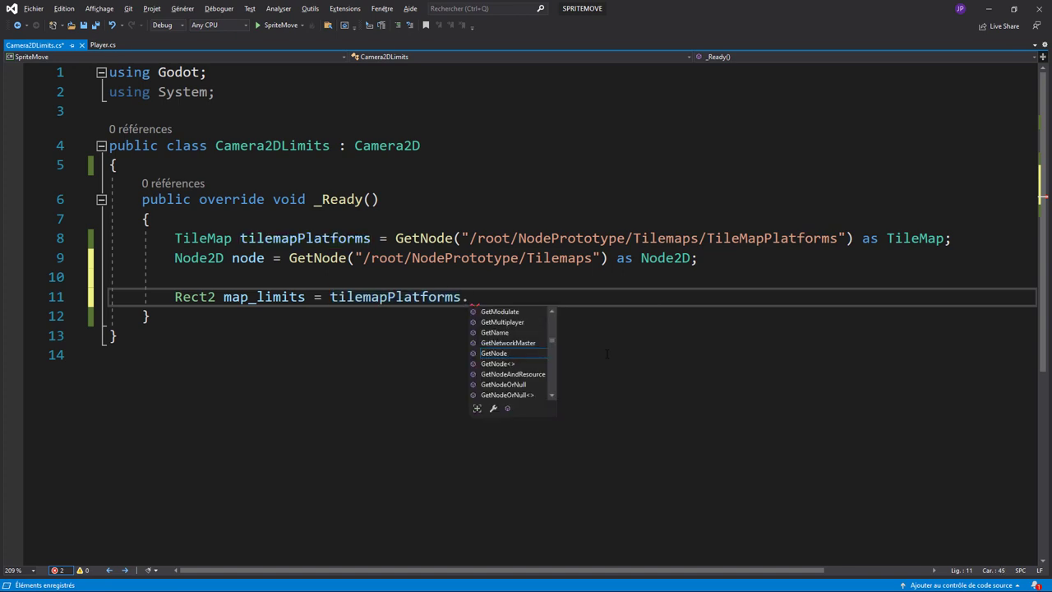
{"action": "type", "text": "getus"}
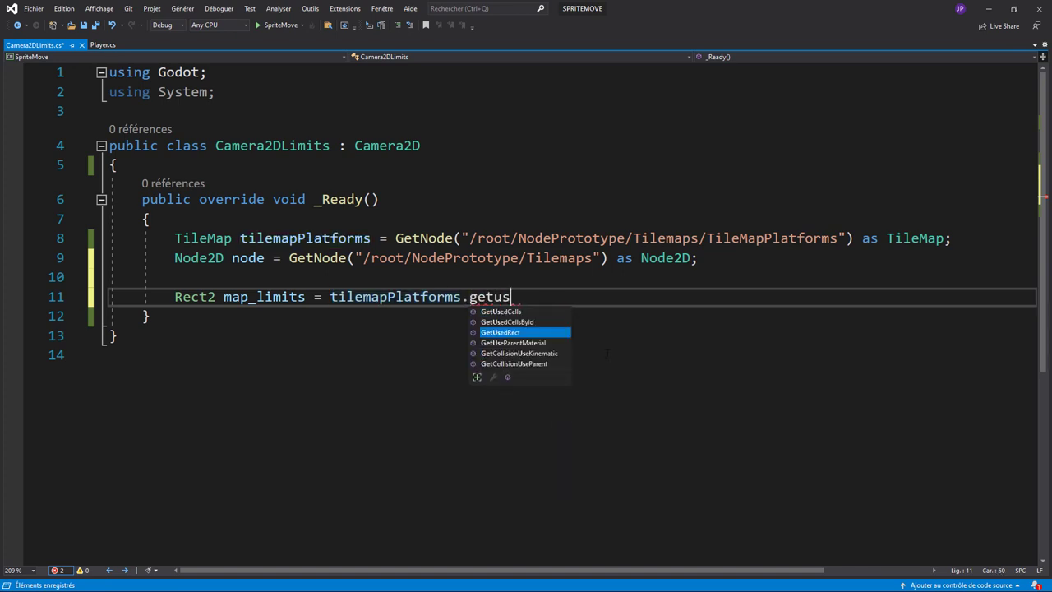
{"action": "key", "text": "Tab"}
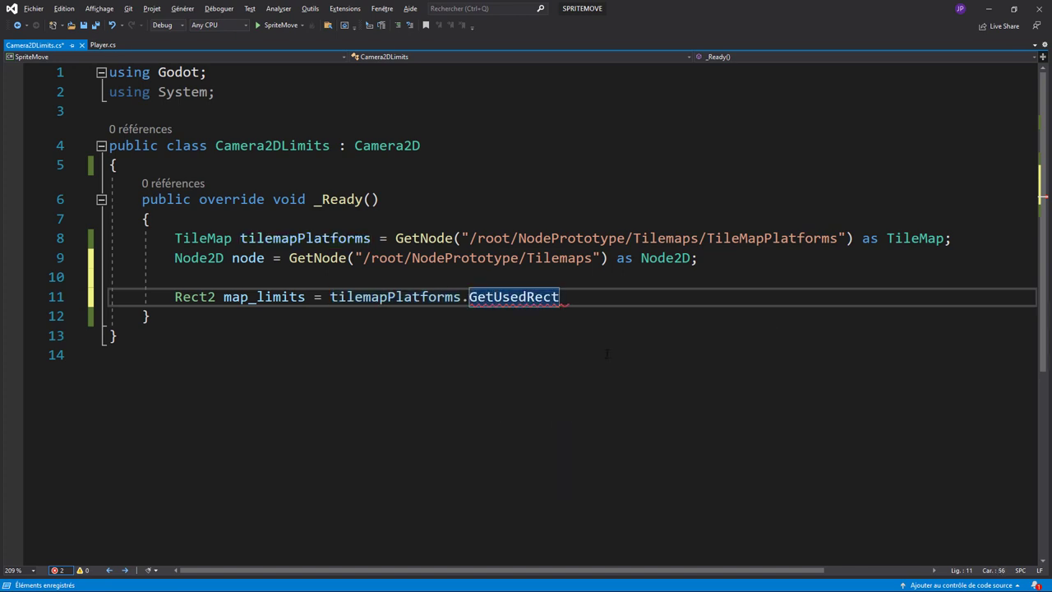
{"action": "type", "text": "()"}
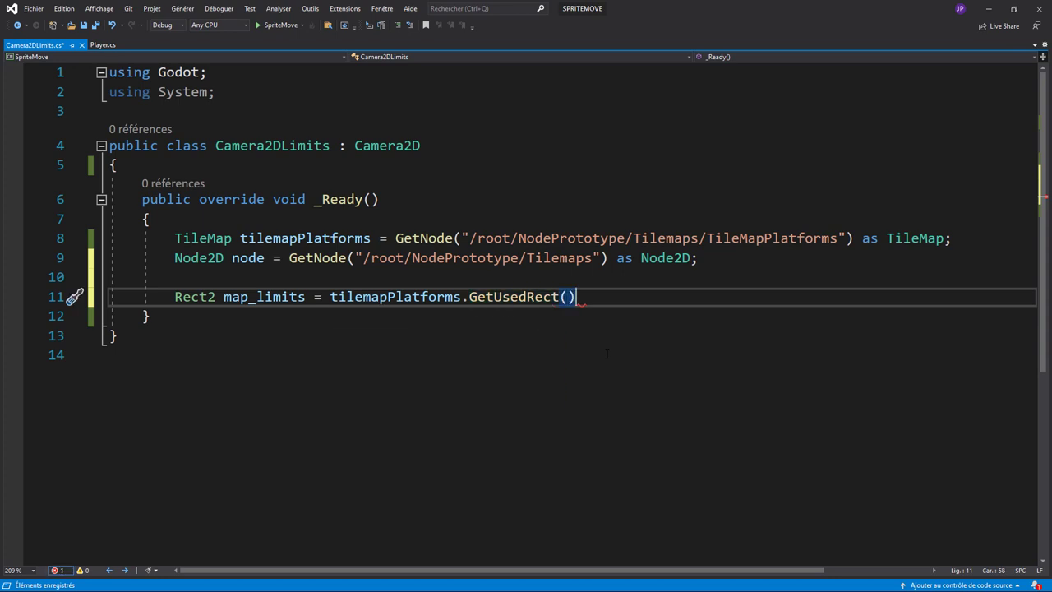
{"action": "type", "text": ";"}
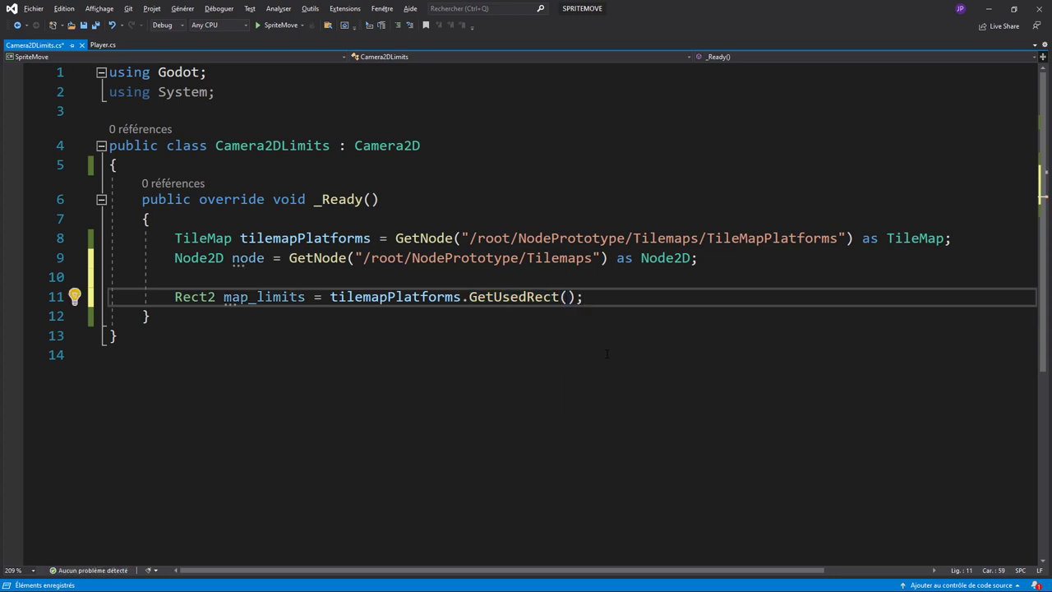
Add "GD.Print(map_limits);" on a new line, then return to Godot
{"action": "key", "text": "Return"}
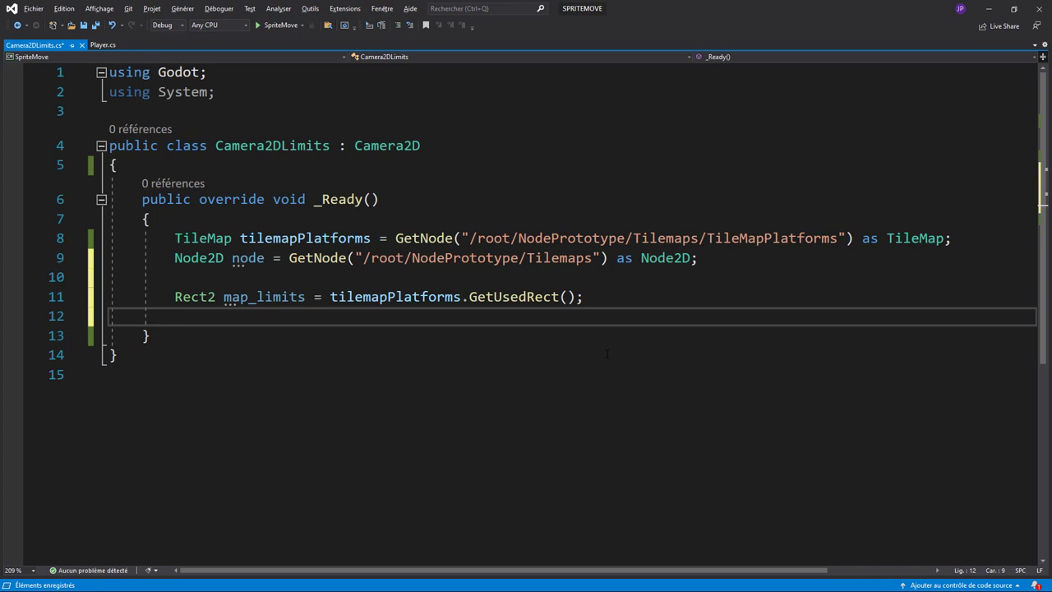
{"action": "key", "text": "Return"}
{"action": "type", "text": "GD."}
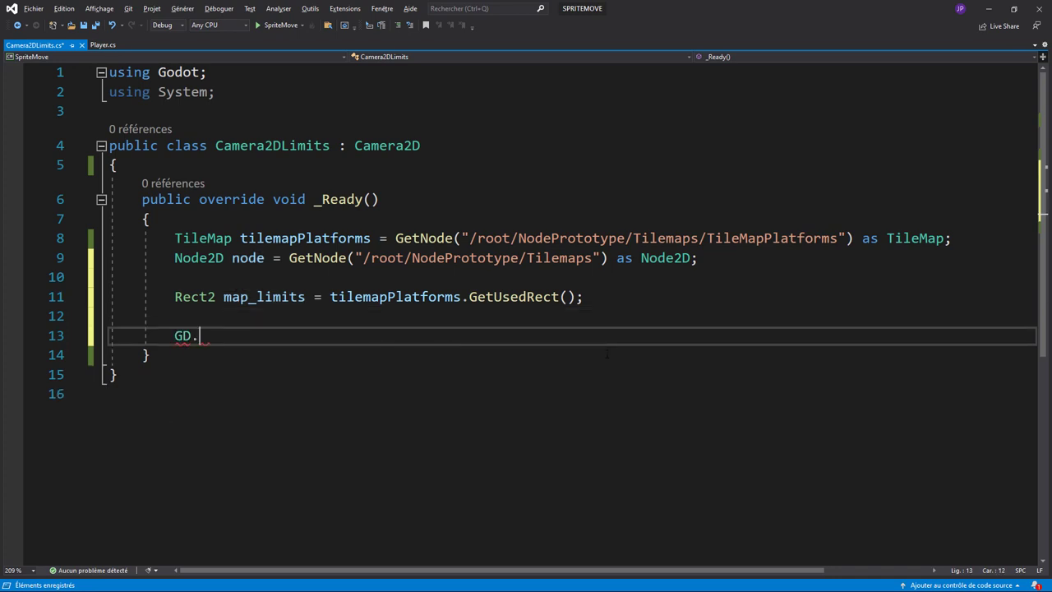
{"action": "type", "text": "print"}
{"action": "key", "text": "Tab"}
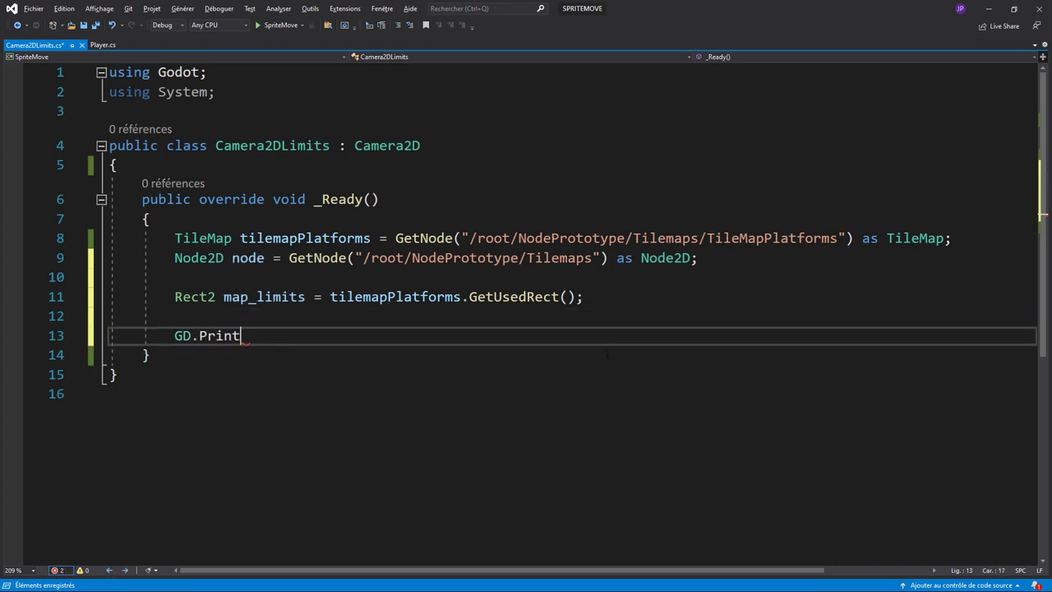
{"action": "type", "text": "(map"}
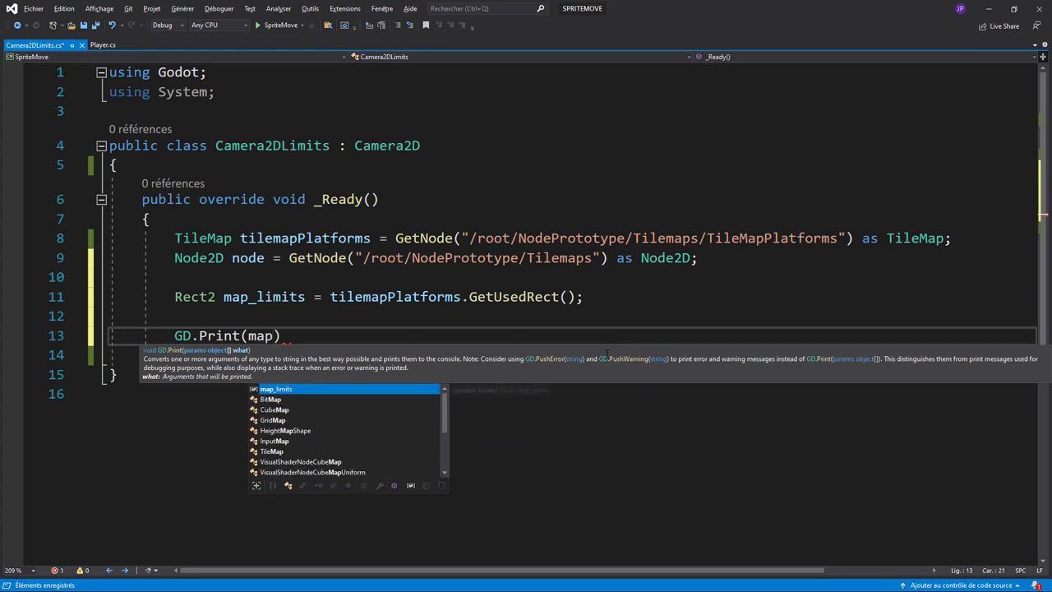
{"action": "key", "text": "Tab"}
{"action": "type", "text": ";"}
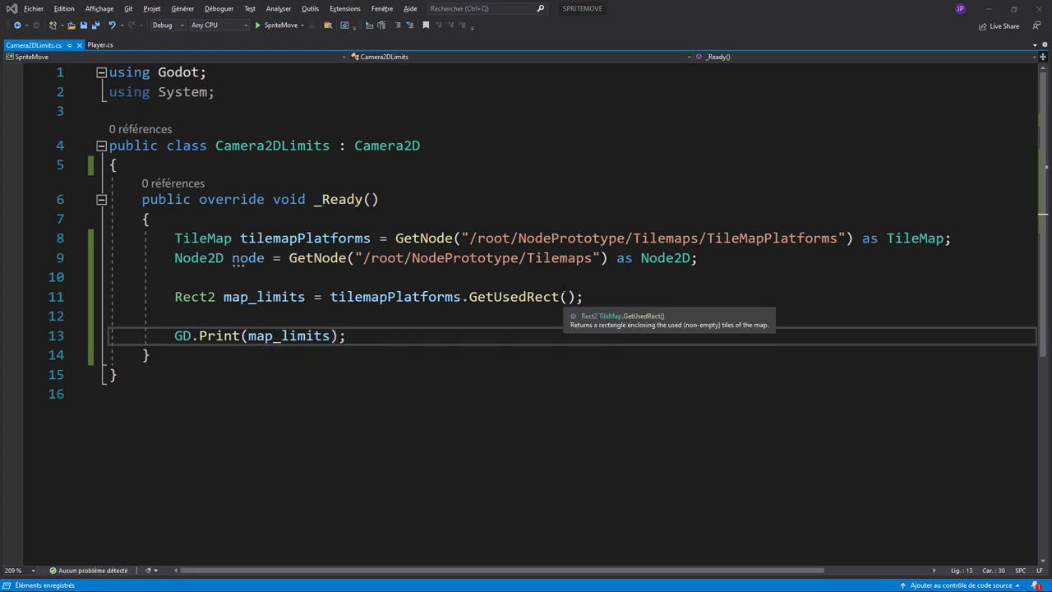
{"action": "key", "text": "alt+Tab"}
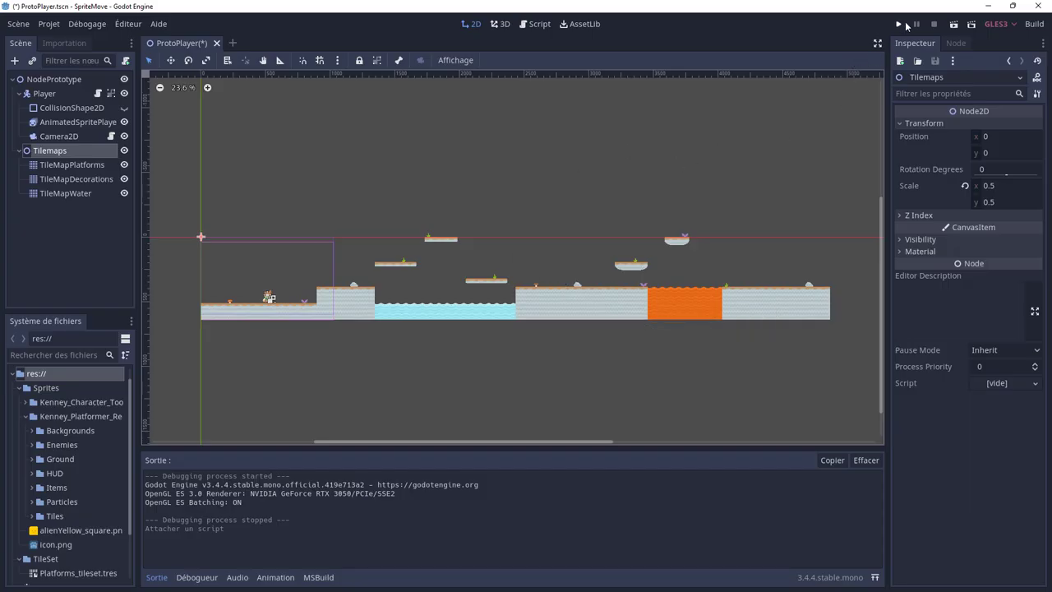
Run the game, read the printed rect ((0, 0), (76, 10)), then close the game window
{"action": "left_click", "coordinate": [899, 23]}
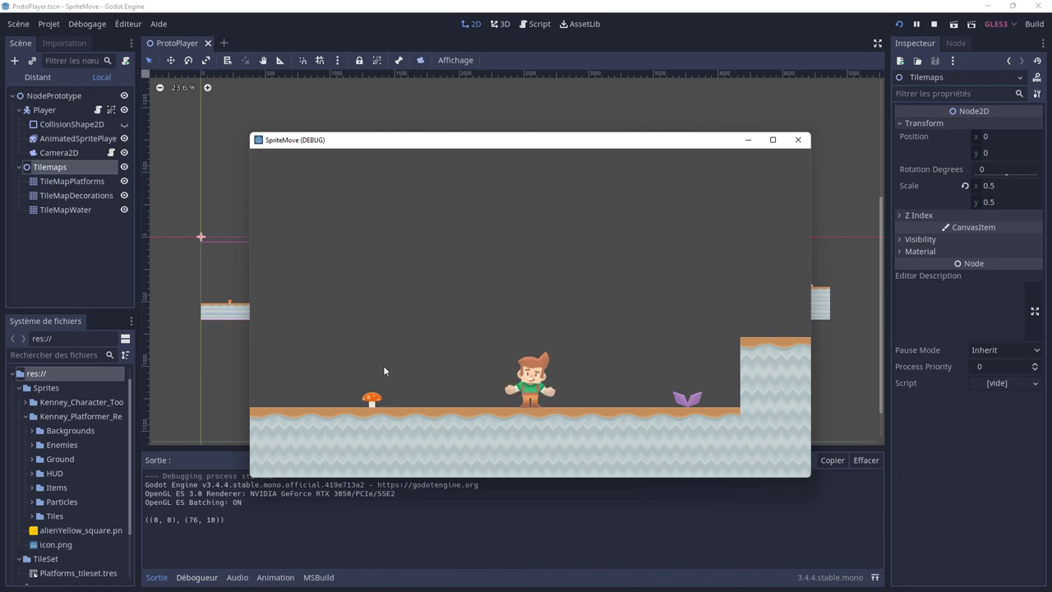
{"action": "left_click", "coordinate": [284, 265]}
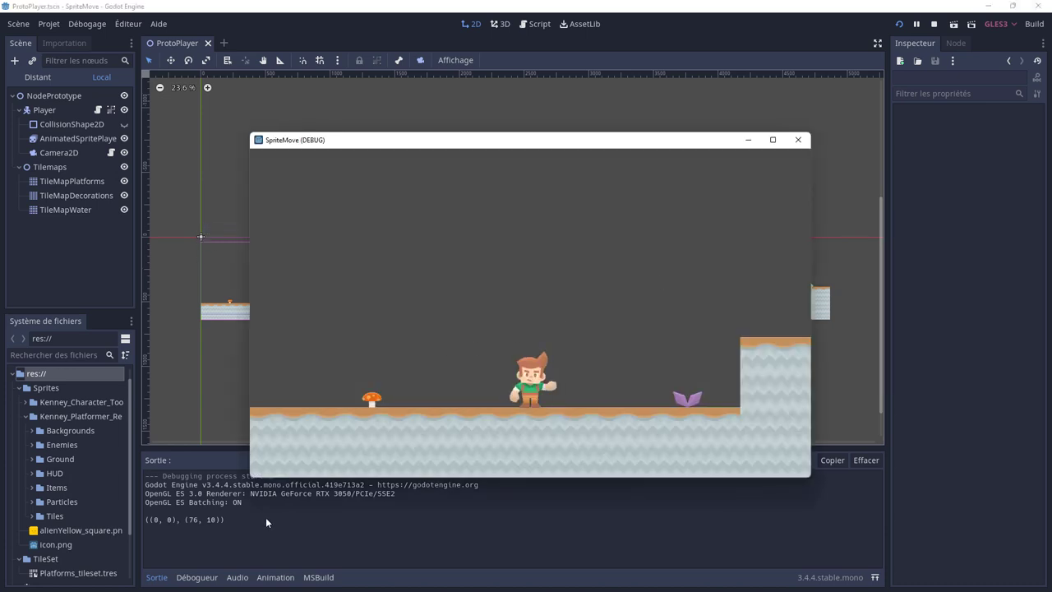
{"action": "key", "text": "alt+Tab"}
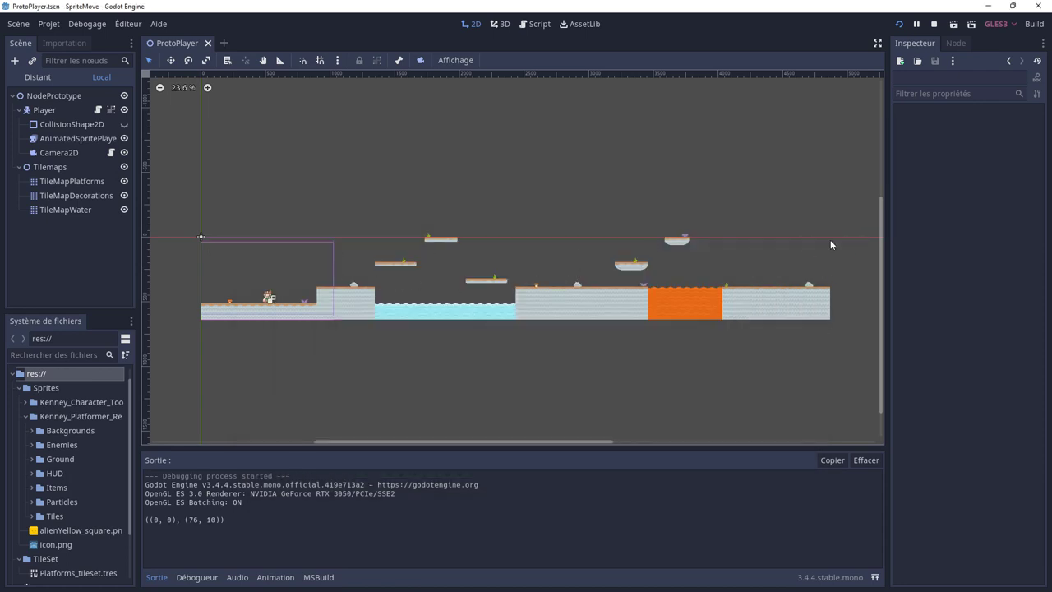
{"action": "key", "text": "alt+Tab"}
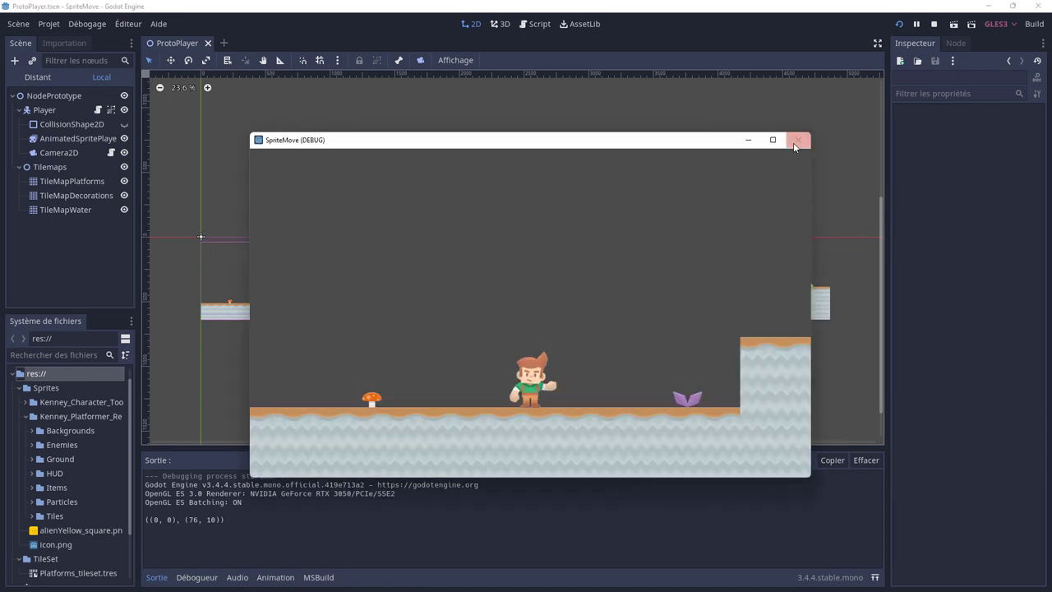
{"action": "left_click", "coordinate": [798, 140]}
{"action": "key", "text": "alt+Tab"}
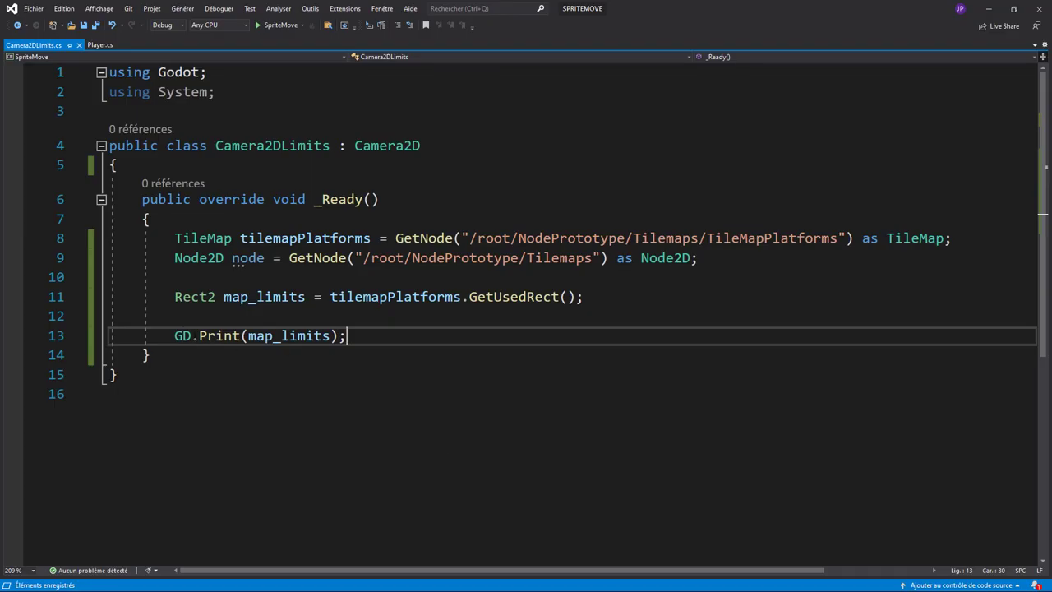
Add "Vector2 map_cellsize = tilemapPlatforms.CellSize;" on line 12
{"action": "left_click", "coordinate": [183, 315]}
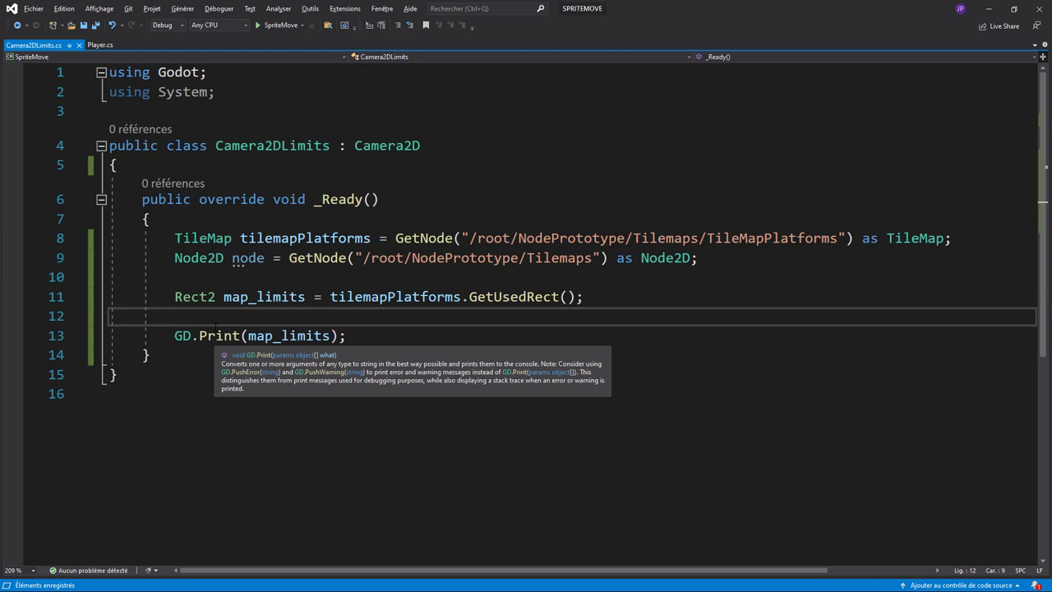
{"action": "type", "text": "Vec"}
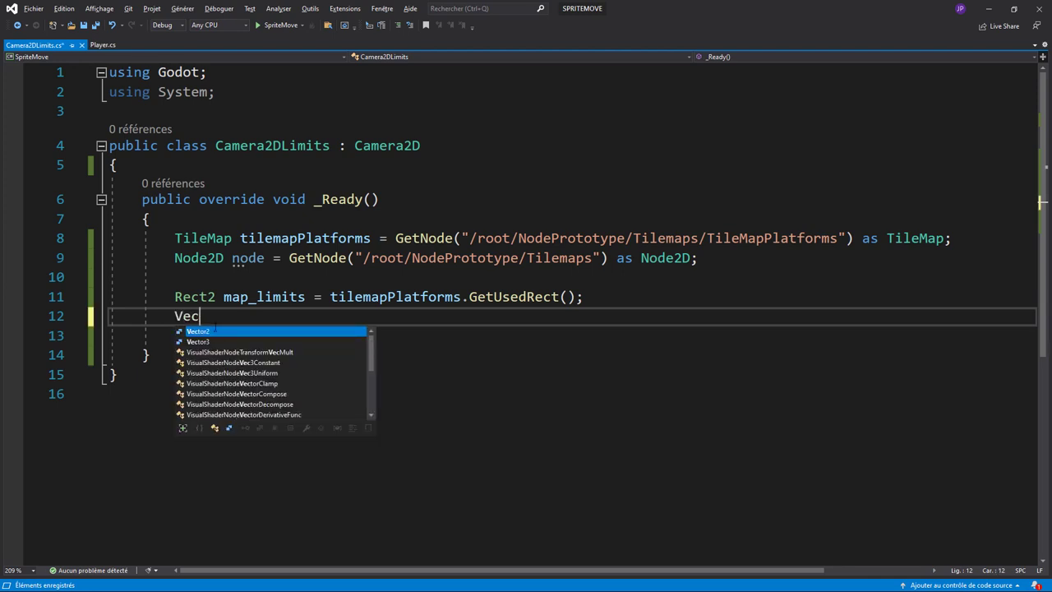
{"action": "type", "text": "tor2 map"}
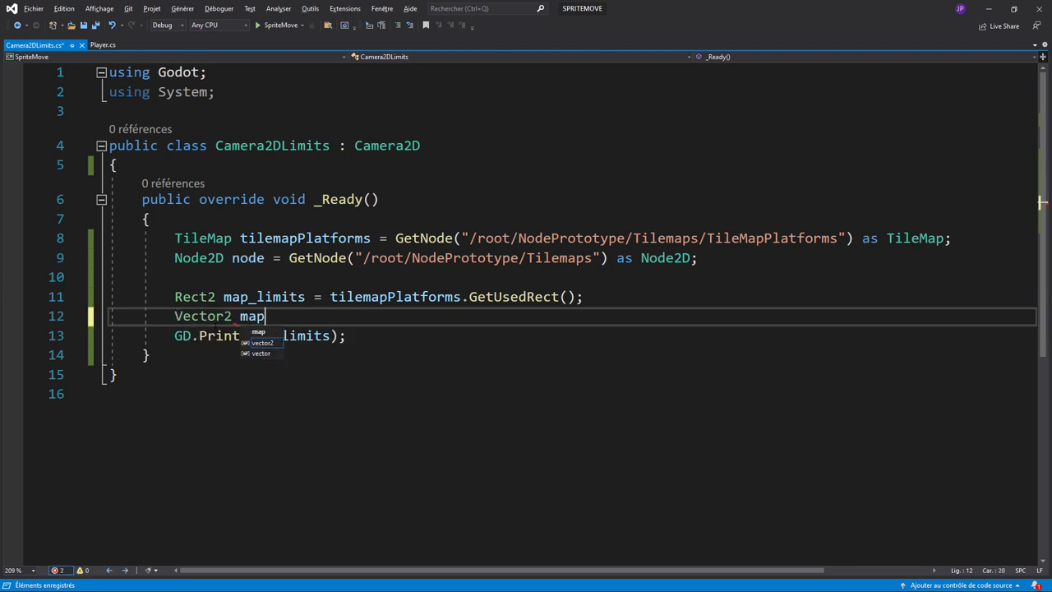
{"action": "type", "text": "_"}
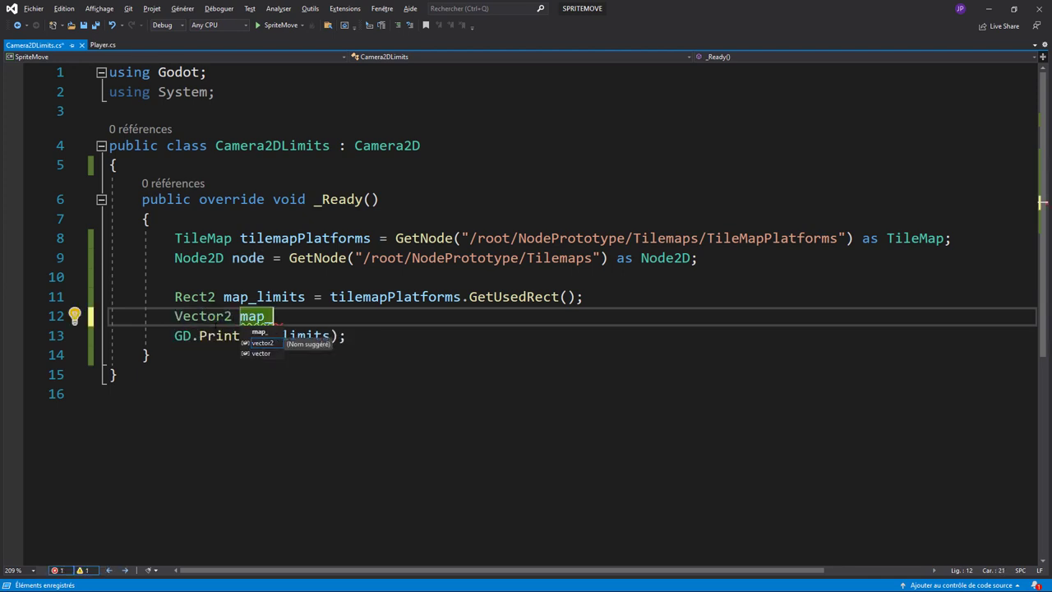
{"action": "type", "text": "cellsize"}
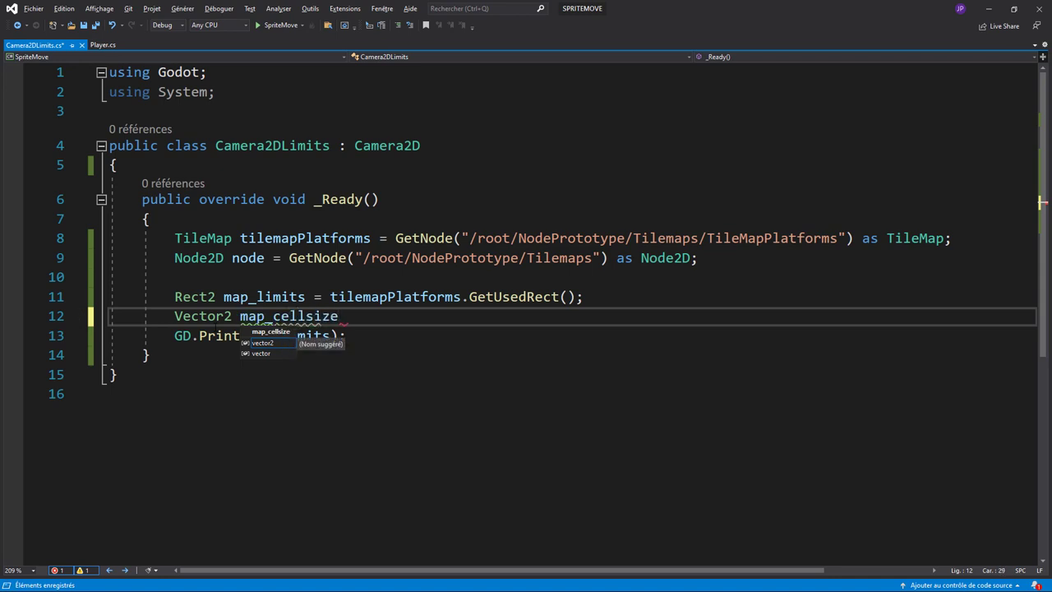
{"action": "type", "text": " = til"}
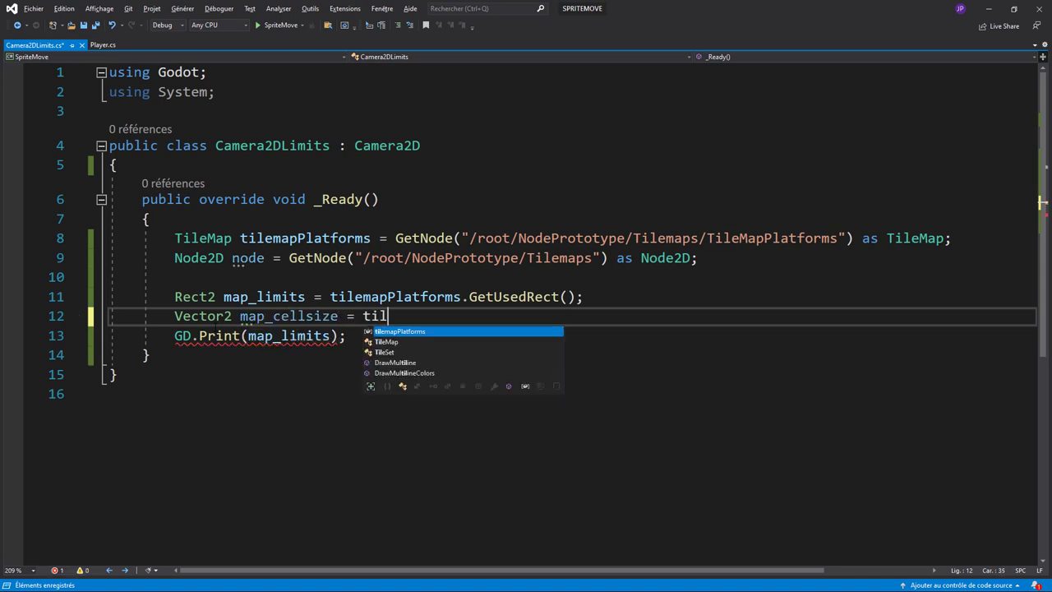
{"action": "key", "text": "Tab"}
{"action": "type", "text": "."}
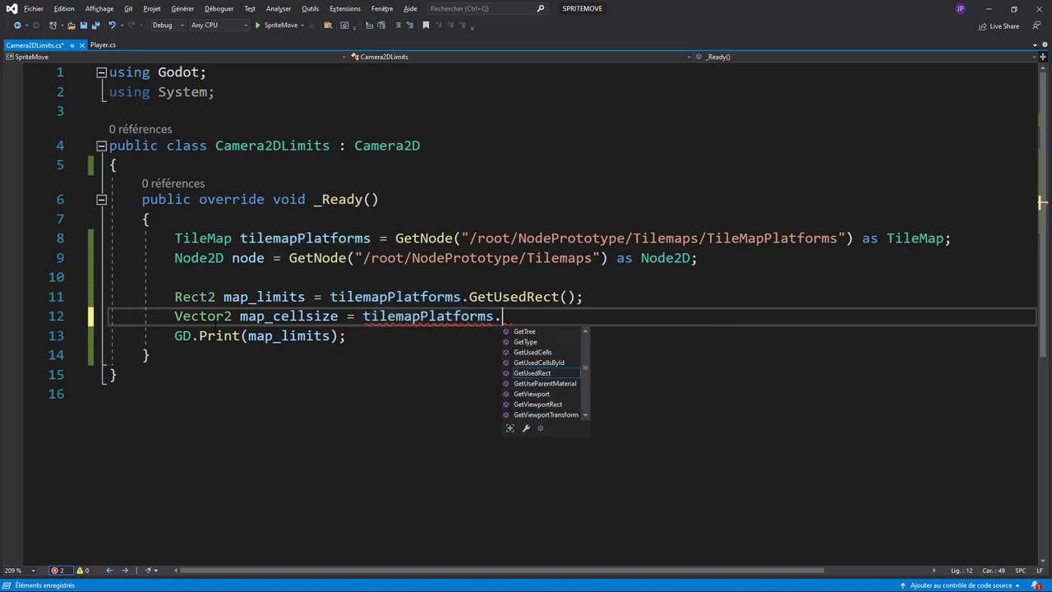
{"action": "type", "text": "cel"}
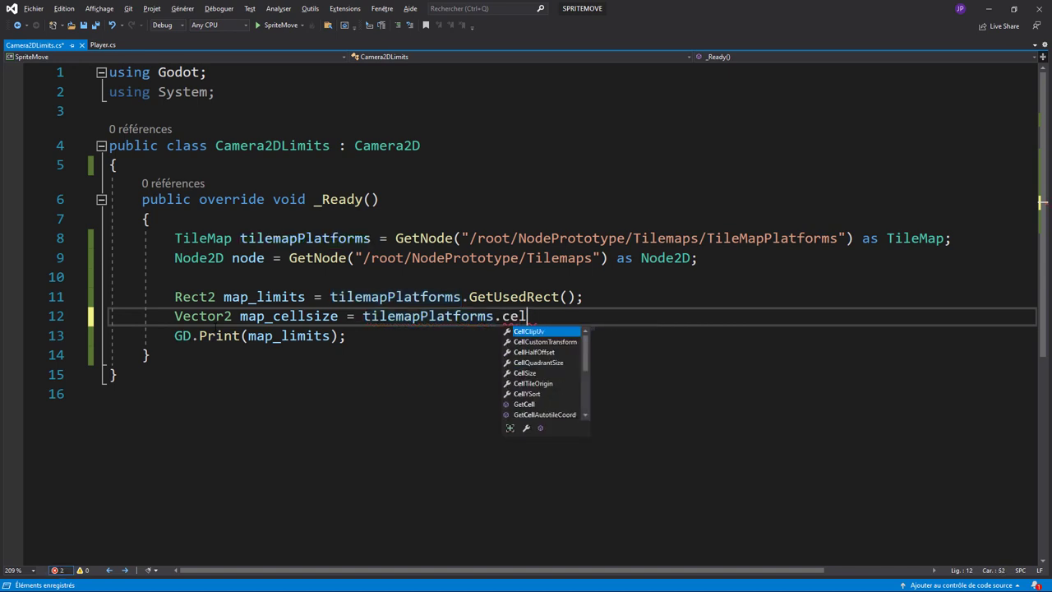
{"action": "type", "text": "ls"}
{"action": "key", "text": "Tab"}
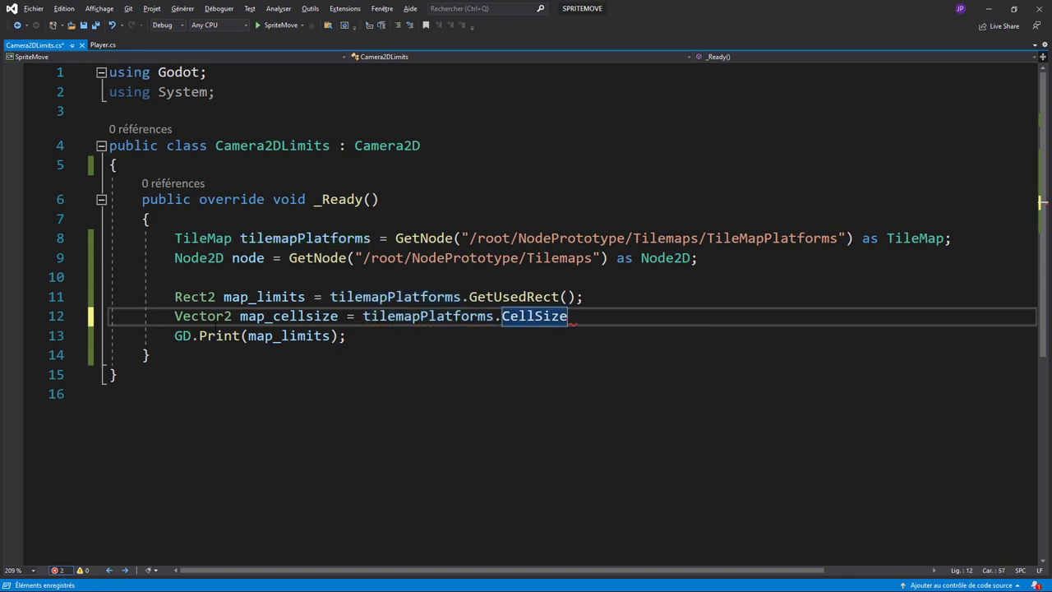
{"action": "type", "text": ";"}
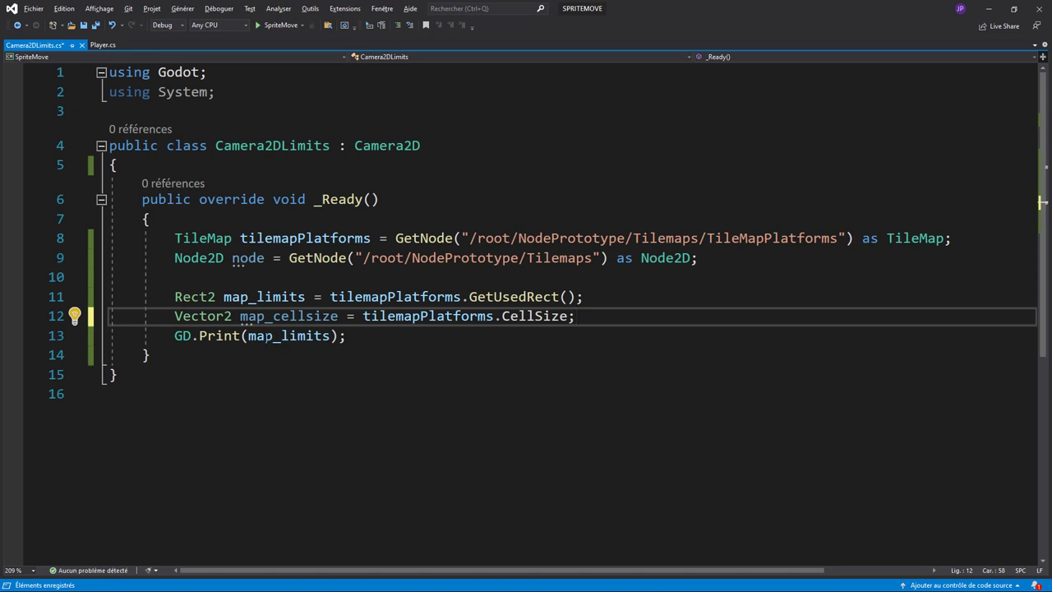
Replace map_limits with map_cellsize in the GD.Print call and save the script
{"action": "double_click", "coordinate": [274, 317]}
{"action": "key", "text": "ctrl+c"}
{"action": "double_click", "coordinate": [278, 336]}
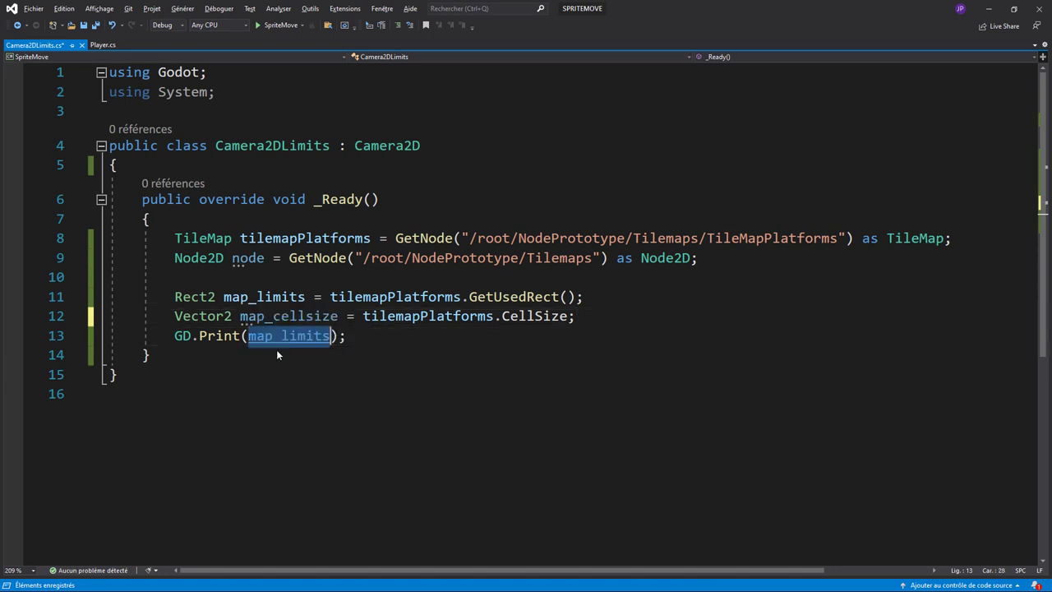
{"action": "key", "text": "ctrl+v"}
{"action": "key", "text": "ctrl+s"}
{"action": "key", "text": "alt+Tab"}
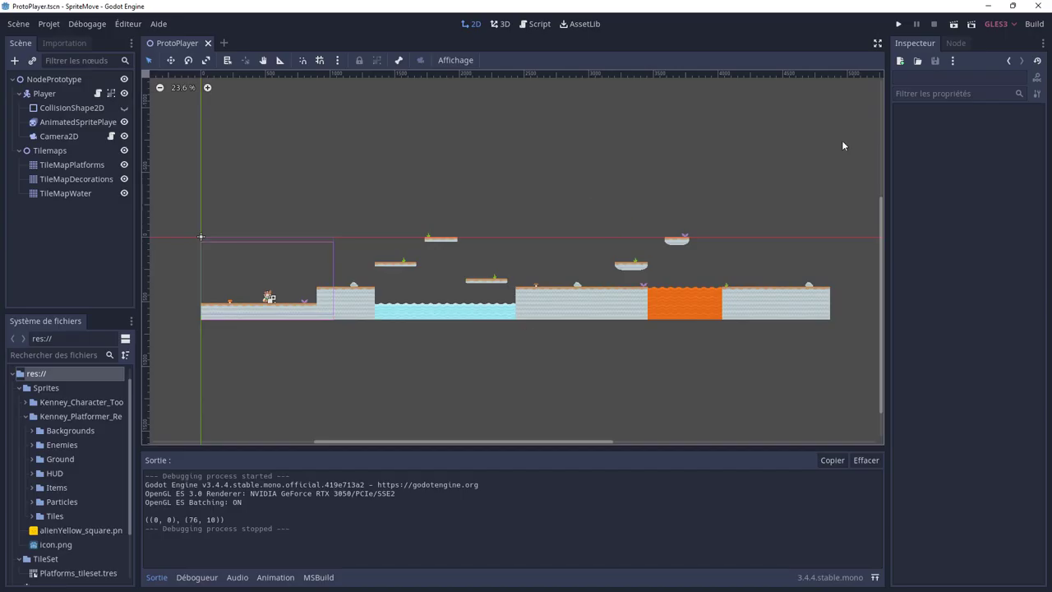
Run the game to print cell size (128, 128), then confirm TileMapPlatforms' 128×128 Cell Size
{"action": "left_click", "coordinate": [896, 24]}
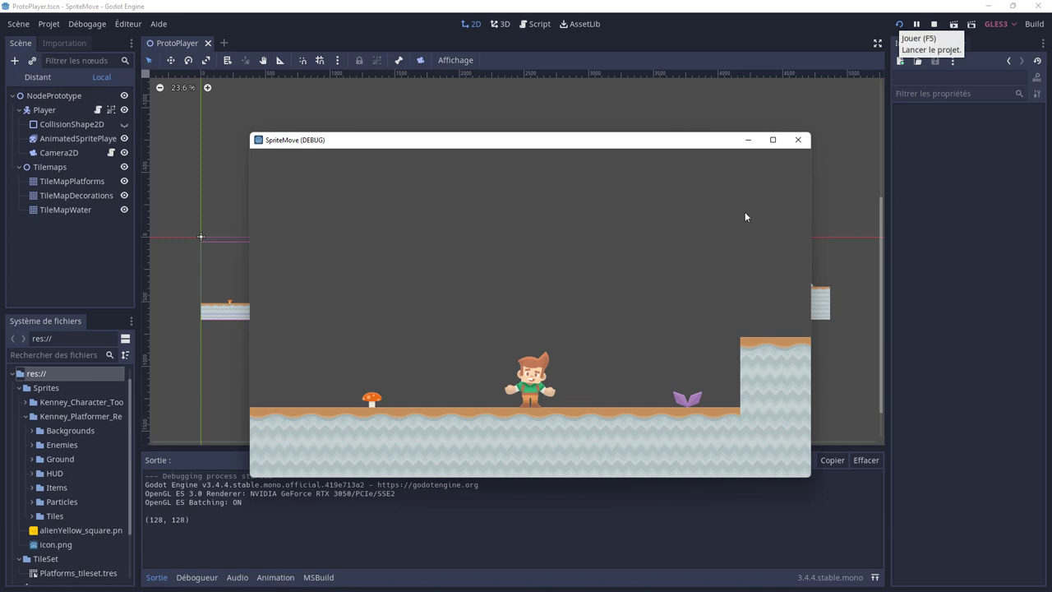
{"action": "left_click", "coordinate": [798, 140]}
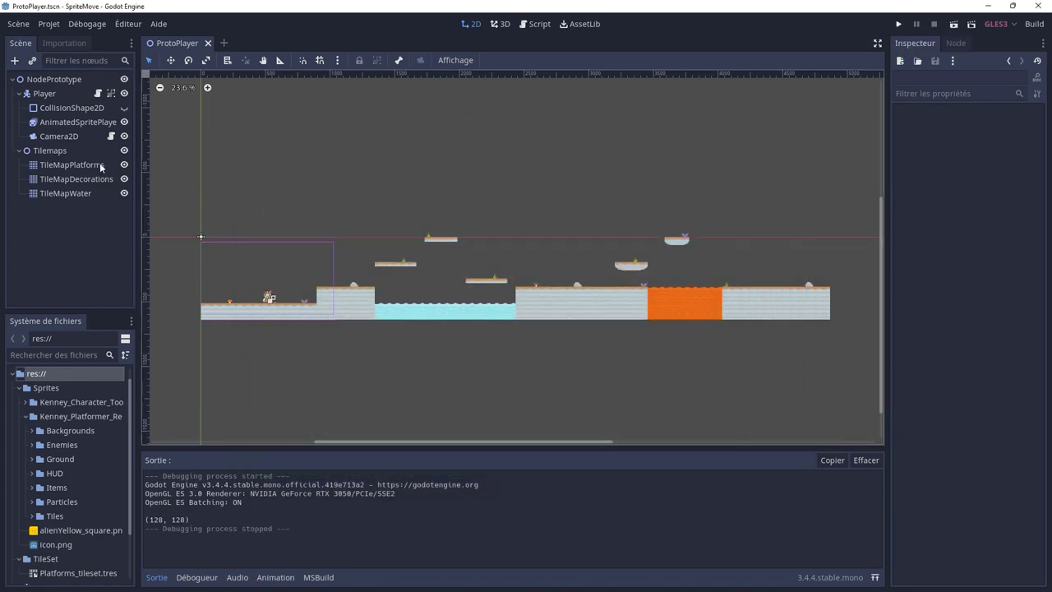
{"action": "left_click", "coordinate": [51, 150]}
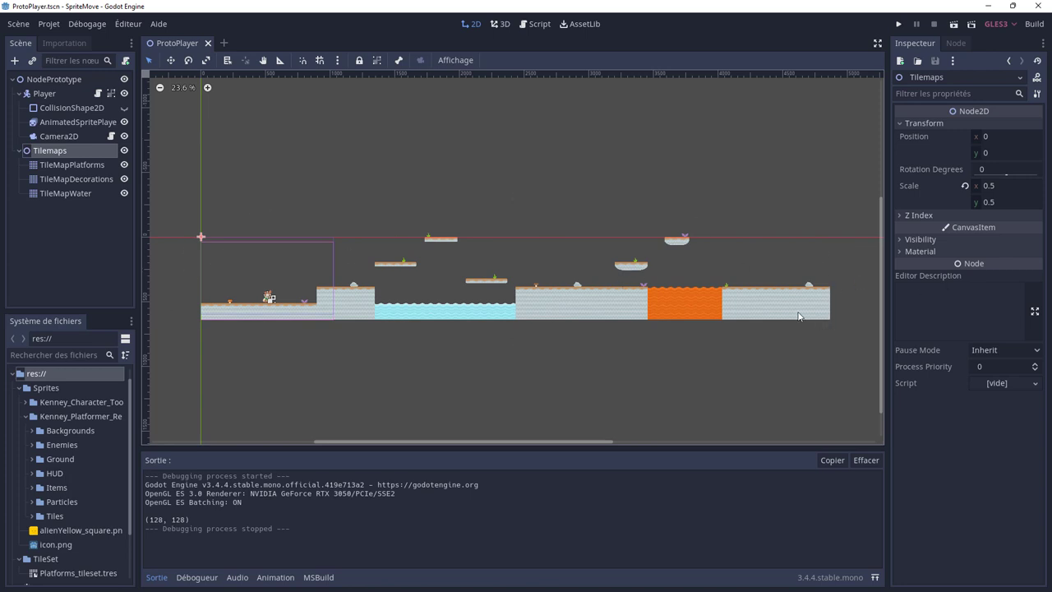
{"action": "scroll", "coordinate": [220, 296], "scroll_direction": "up", "scroll_amount": 1}
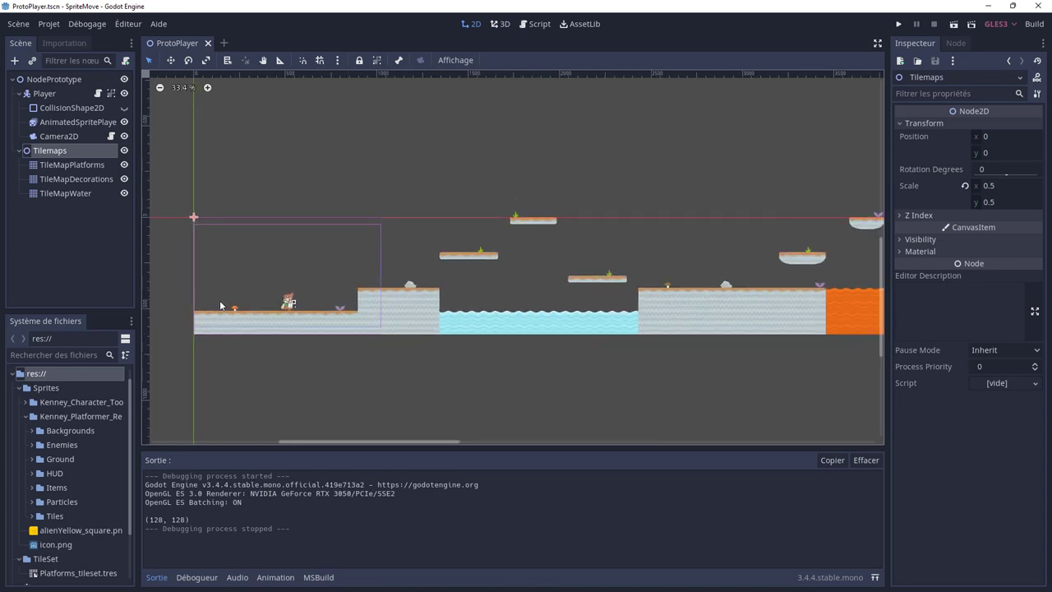
{"action": "scroll", "coordinate": [214, 296], "scroll_direction": "up", "scroll_amount": 2}
{"action": "left_click", "coordinate": [89, 167]}
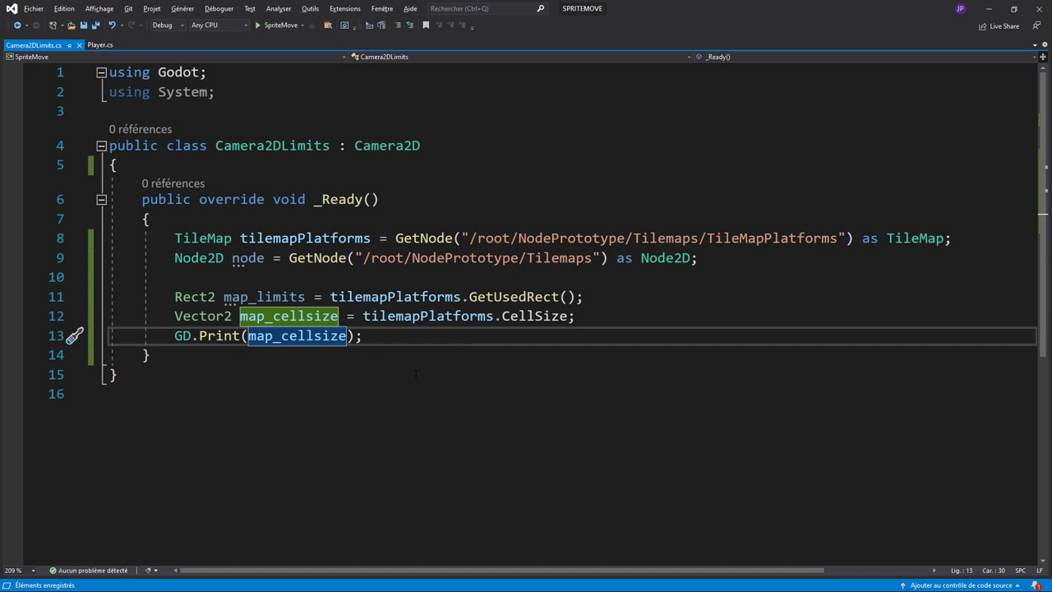
{"action": "key", "text": "Down"}
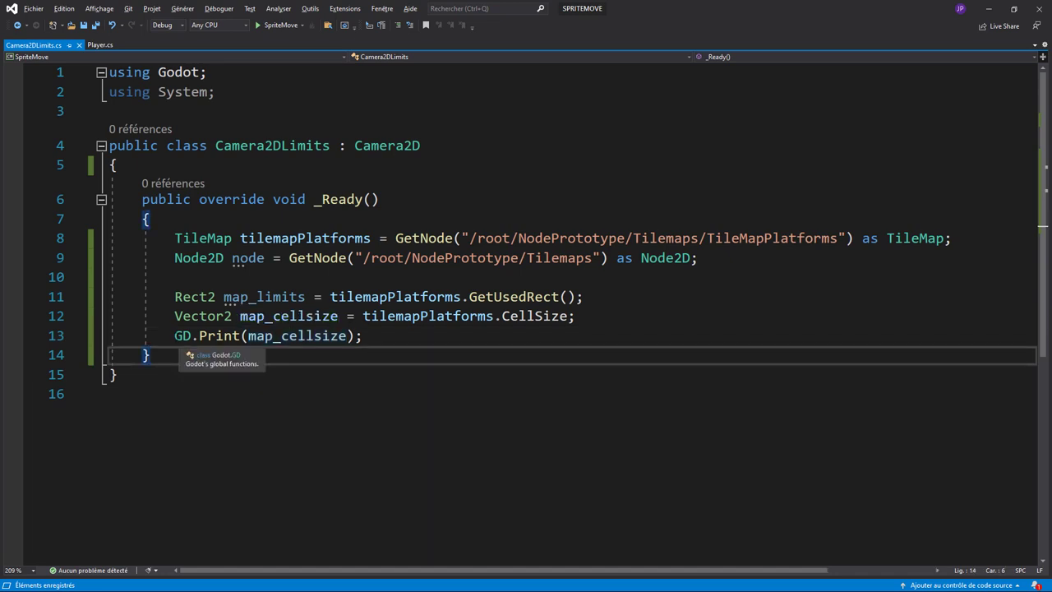
Delete the GD.Print(map_cellsize); debug line and leave an empty line
{"action": "left_click_drag", "start_coordinate": [174, 335], "coordinate": [361, 335]}
{"action": "key", "text": "BackSpace"}
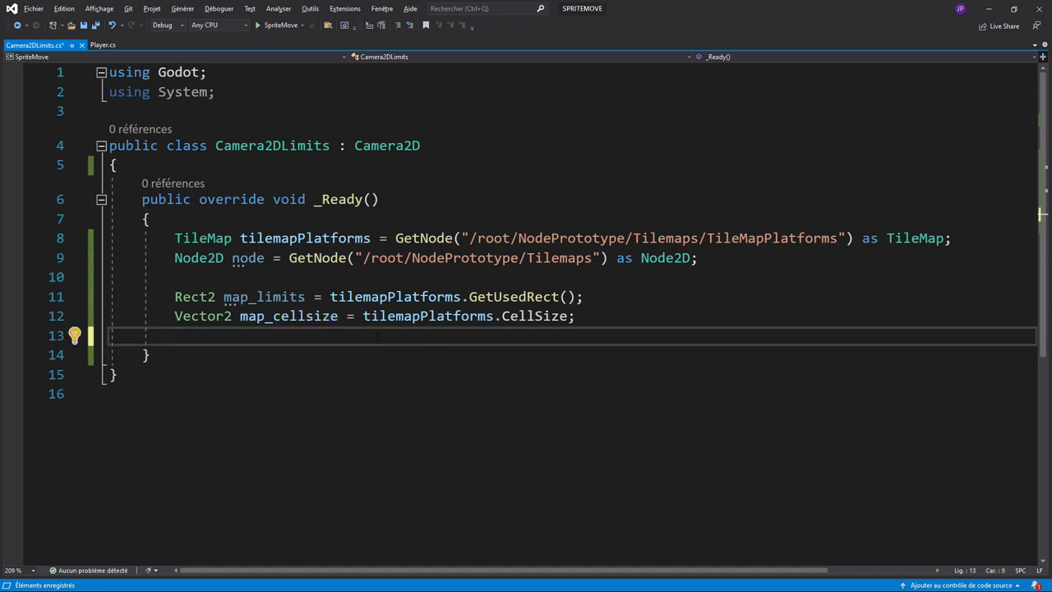
{"action": "key", "text": "Return"}
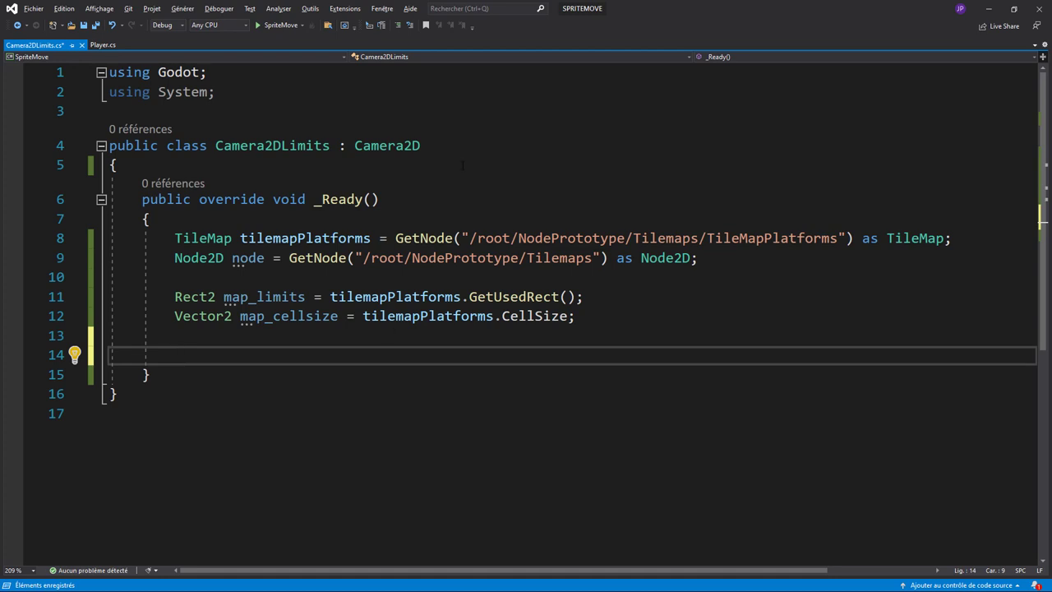
Start line 14 with "LimitLeft =" using the Camera2D LimitLeft property
{"action": "left_click", "coordinate": [386, 146]}
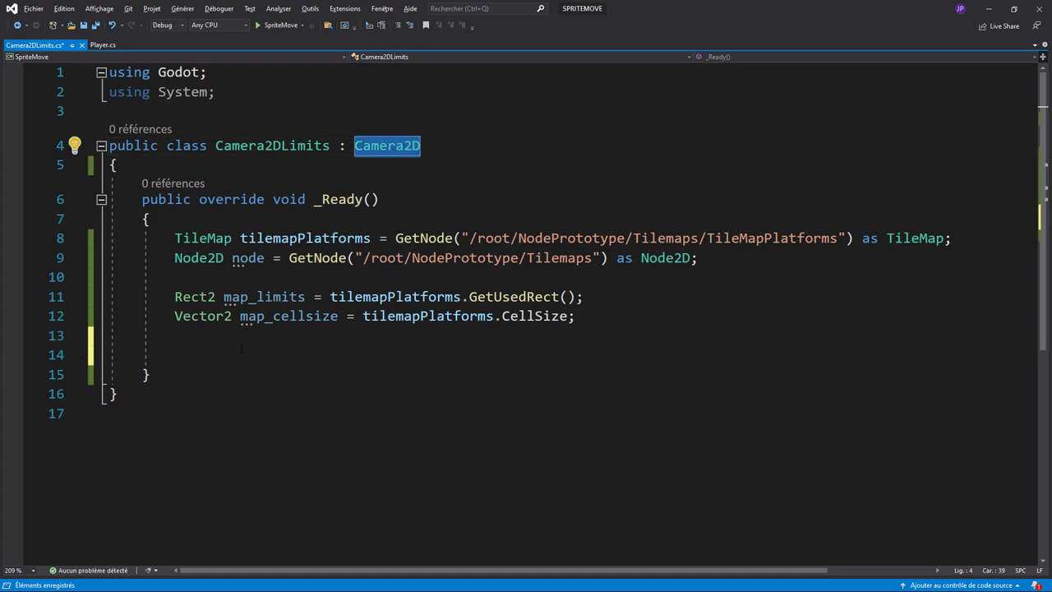
{"action": "left_click", "coordinate": [317, 360]}
{"action": "type", "text": "li"}
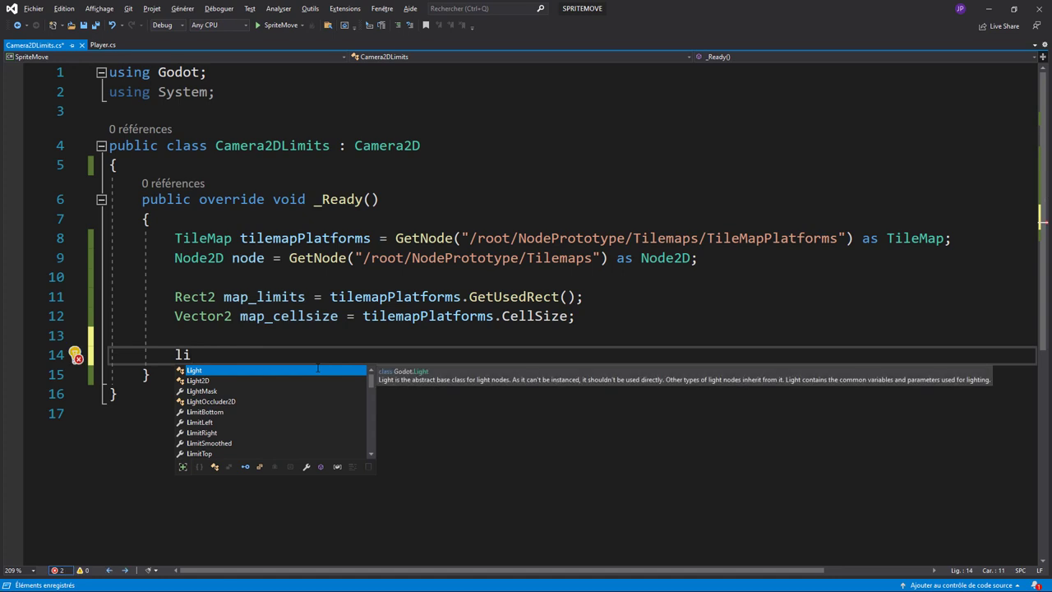
{"action": "type", "text": "mit"}
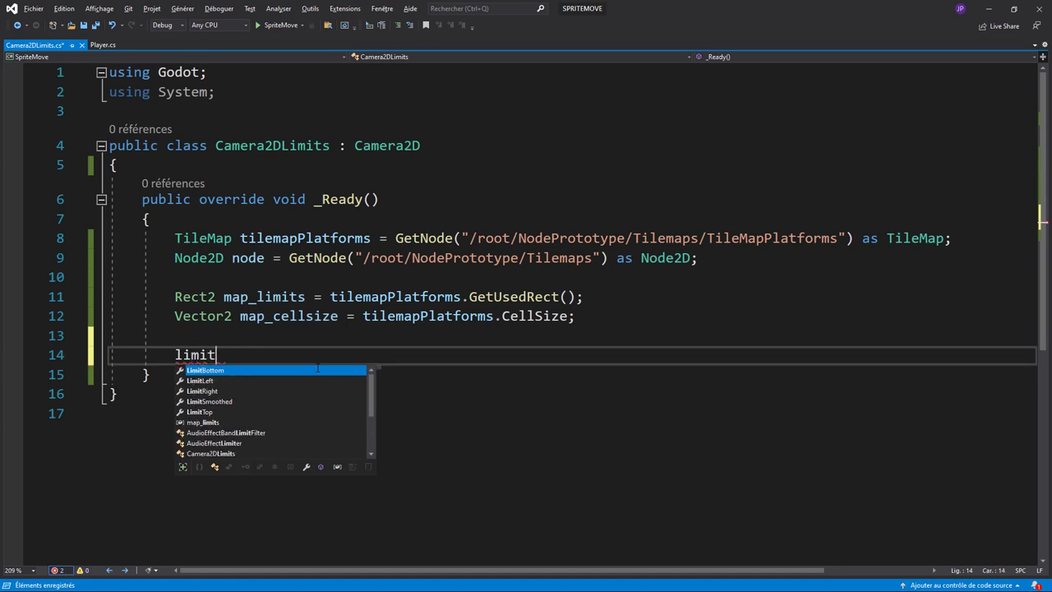
{"action": "type", "text": "s"}
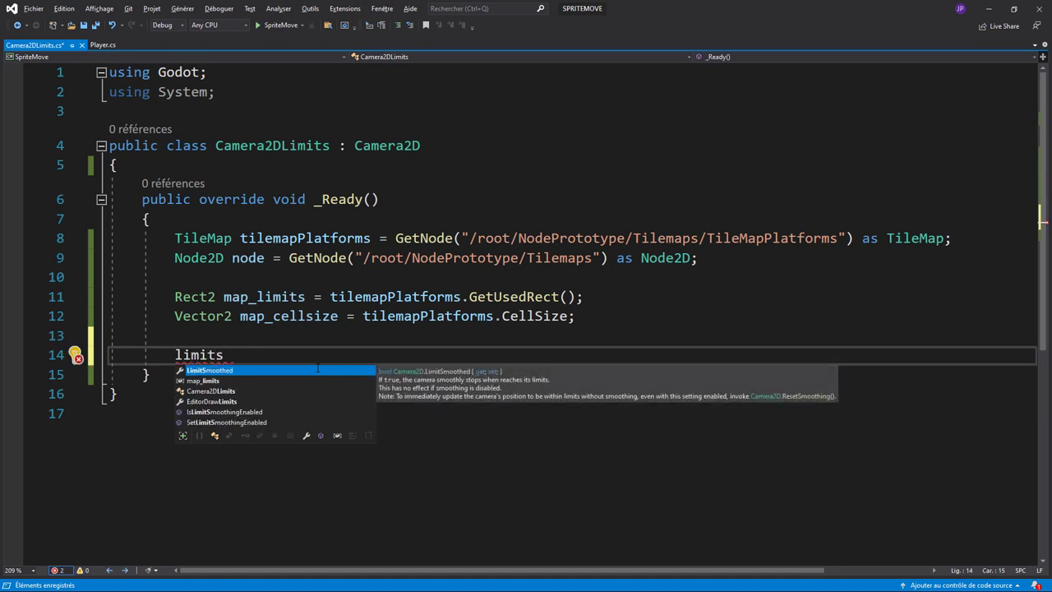
{"action": "key", "text": "BackSpace"}
{"action": "key", "text": "BackSpace"}
{"action": "key", "text": "BackSpace"}
{"action": "key", "text": "BackSpace"}
{"action": "key", "text": "BackSpace"}
{"action": "type", "text": "Li"}
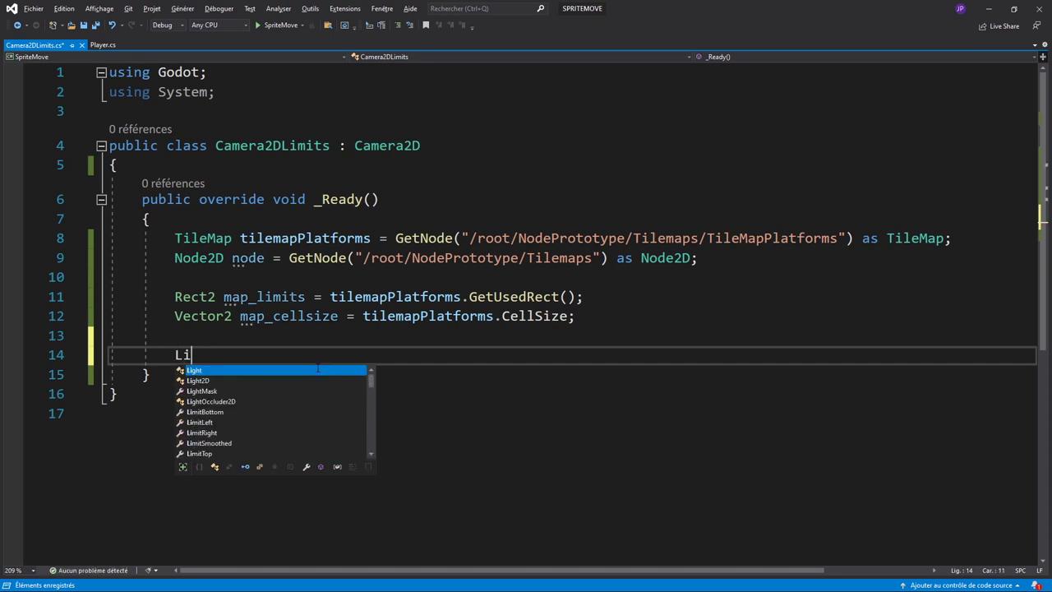
{"action": "type", "text": "mi"}
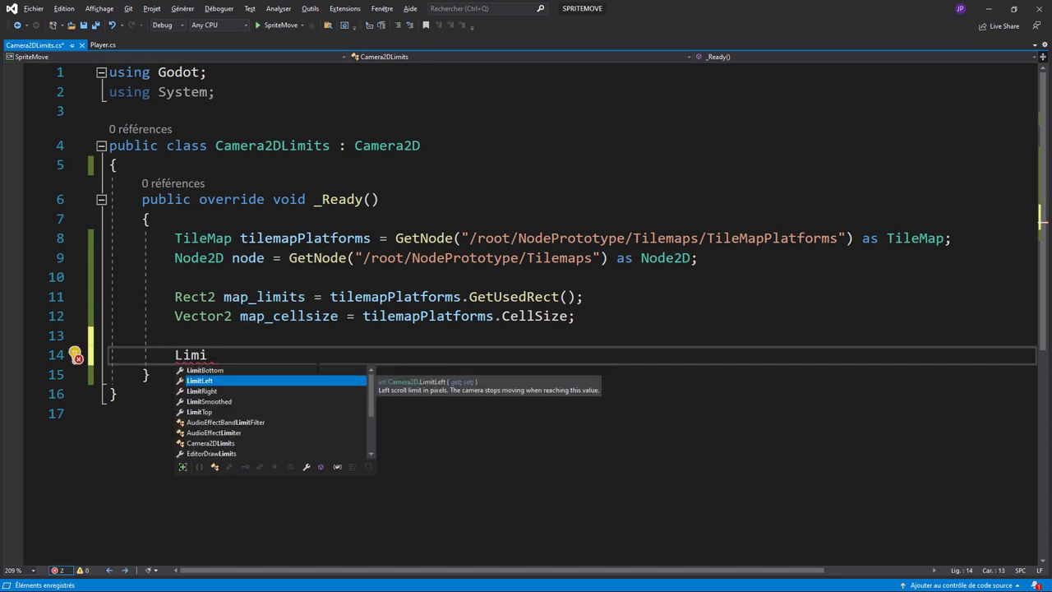
{"action": "key", "text": "Tab"}
{"action": "type", "text": "="}
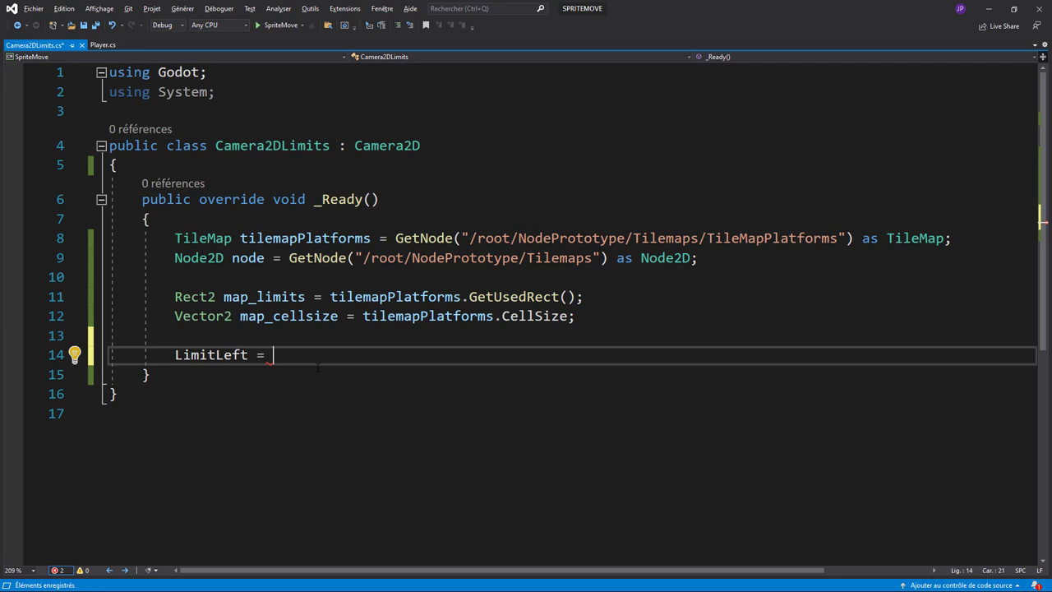
Finish line 14 as "LimitLeft = map_limits.Position.x * map_cellsize.x;", which raises error CS0266
{"action": "type", "text": "map"}
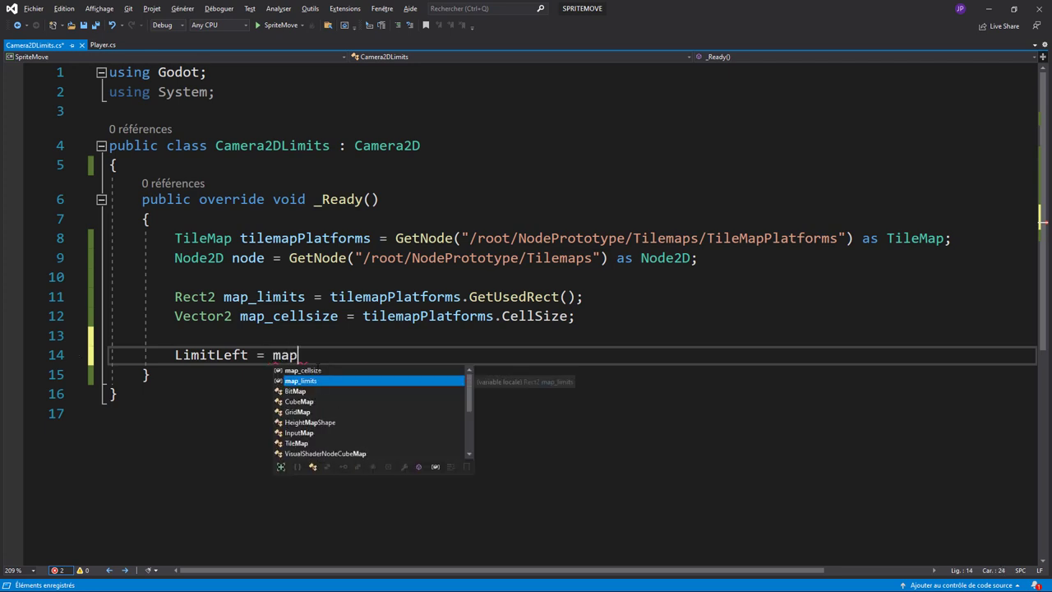
{"action": "key", "text": "Tab"}
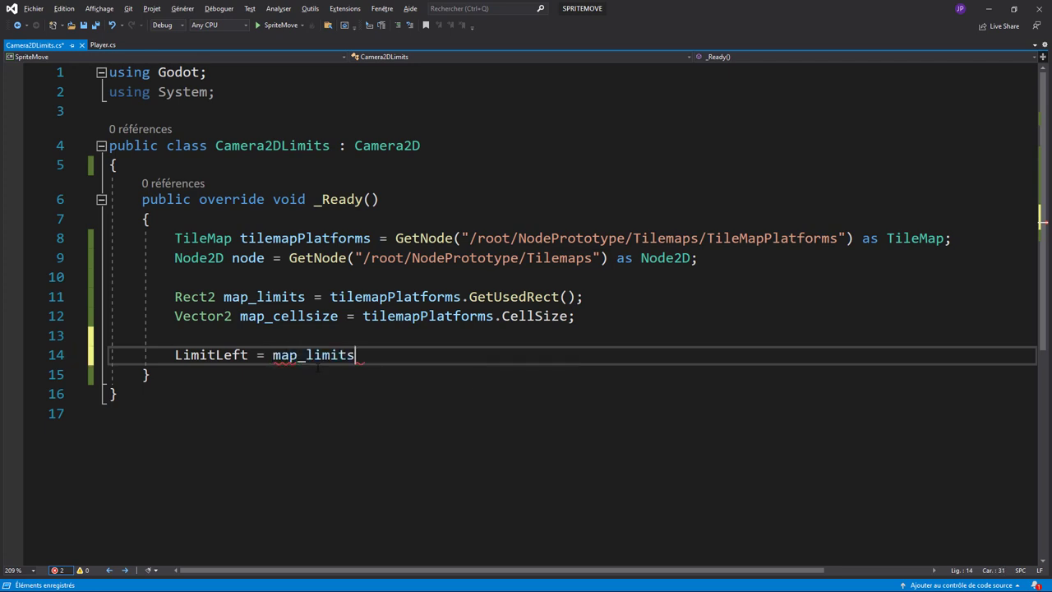
{"action": "type", "text": ".po"}
{"action": "key", "text": "Tab"}
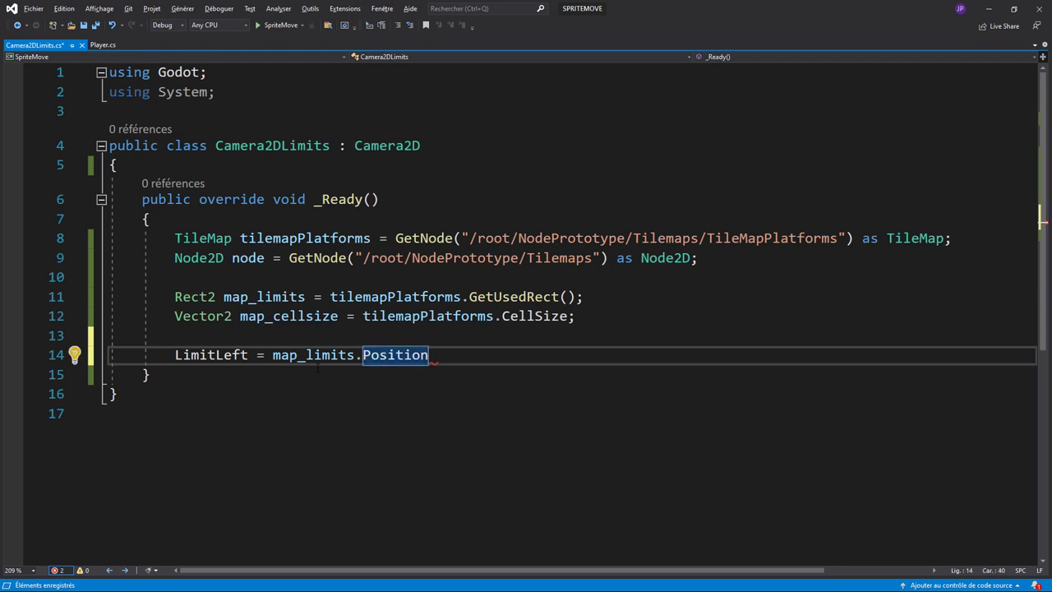
{"action": "type", "text": ".x"}
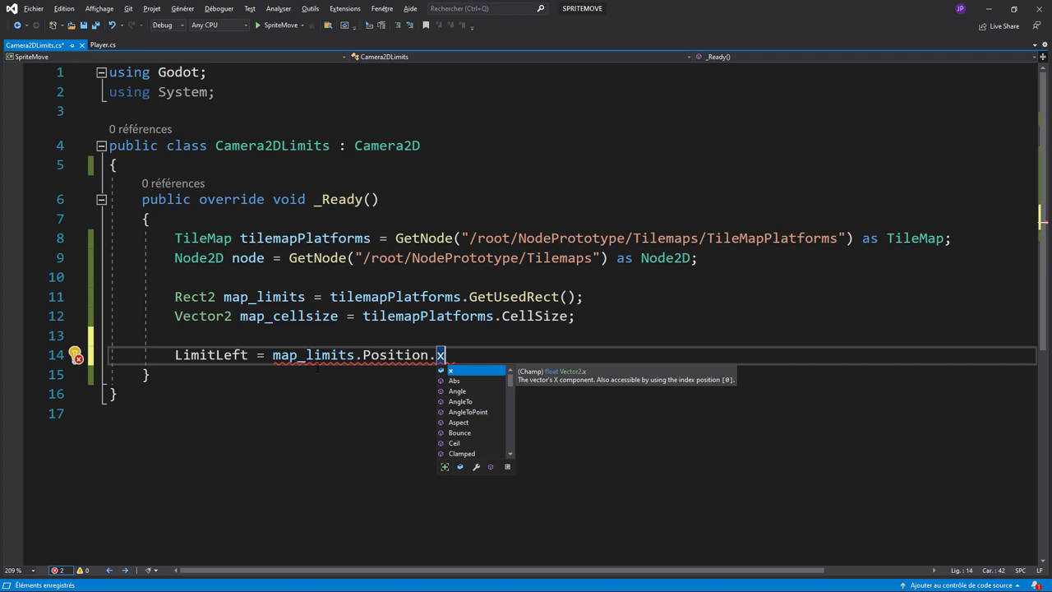
{"action": "type", "text": "* "}
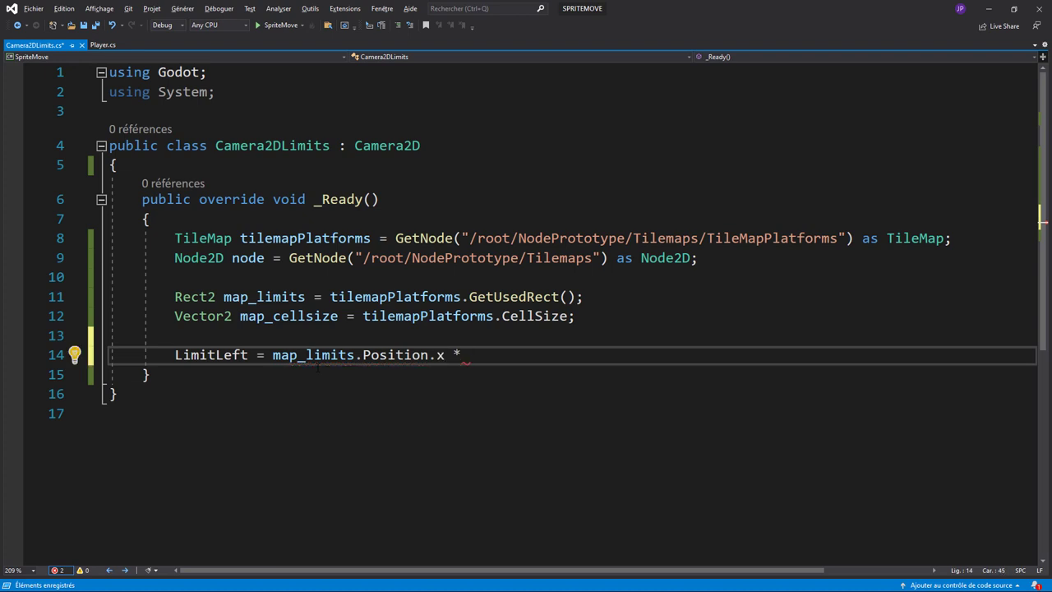
{"action": "type", "text": "map"}
{"action": "key", "text": "Tab"}
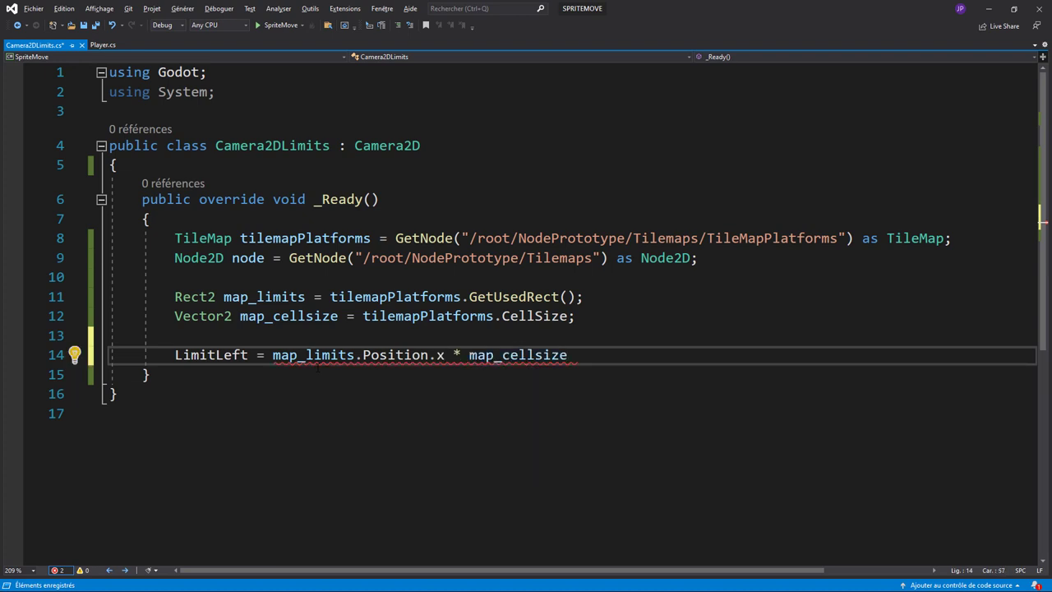
{"action": "type", "text": ".x"}
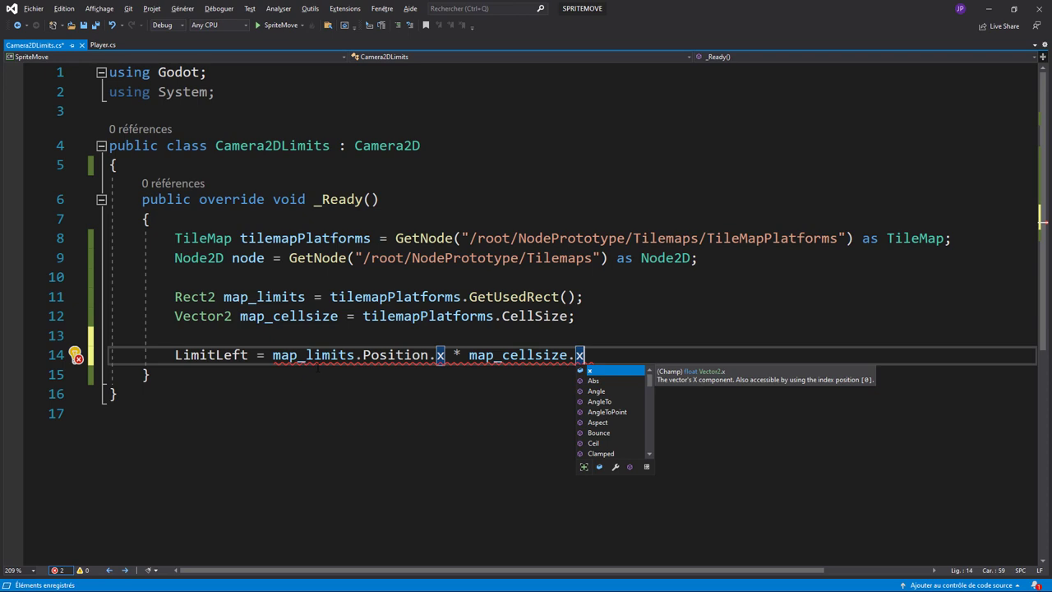
{"action": "key", "text": "Escape"}
{"action": "key", "text": "Down"}
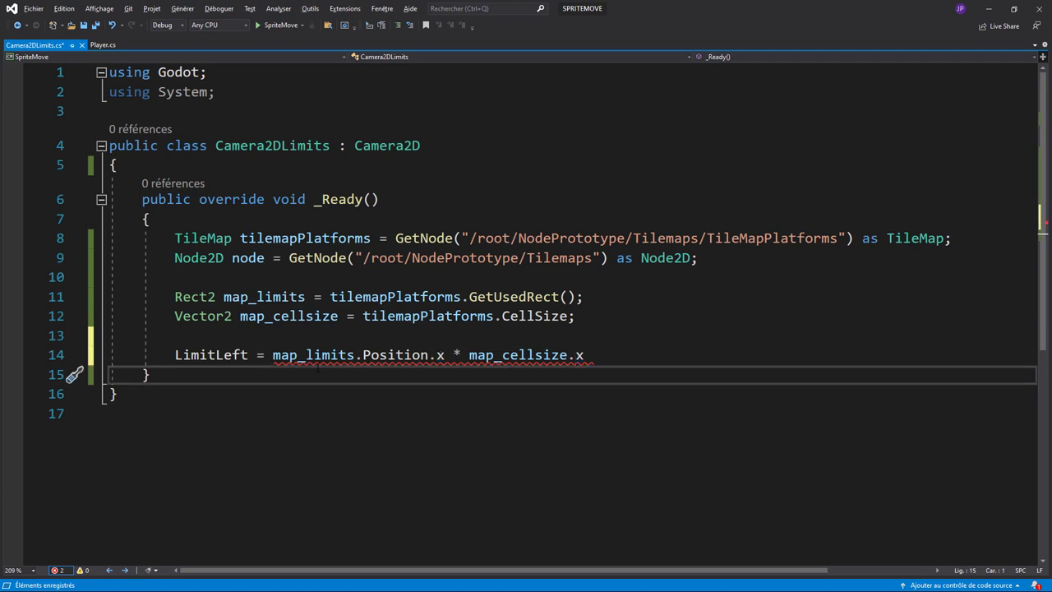
{"action": "left_click", "coordinate": [605, 361]}
{"action": "type", "text": ";"}
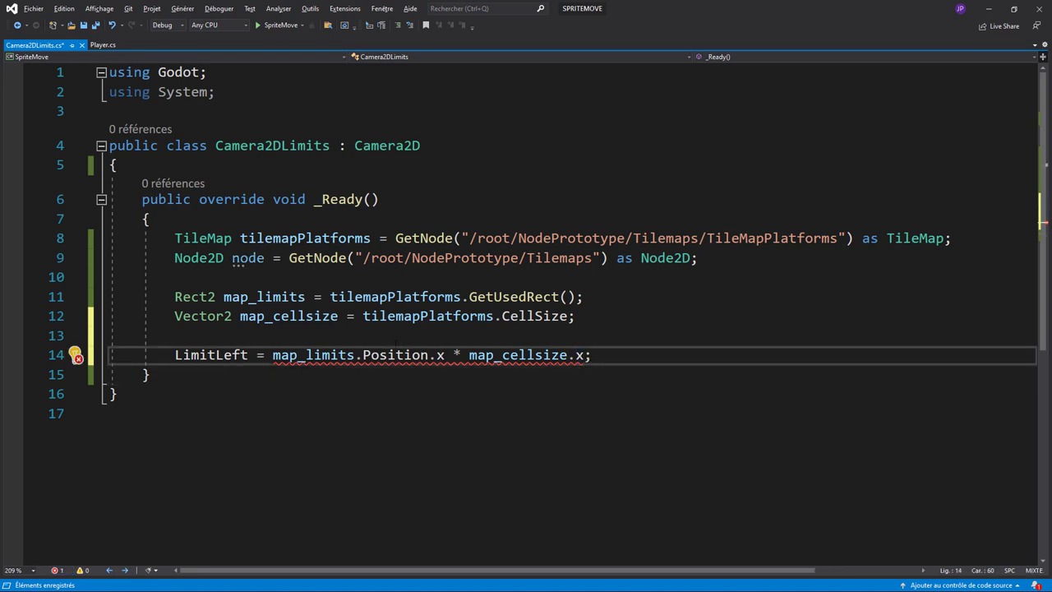
{"action": "mouse_move", "coordinate": [396, 355]}
Wrap the LimitLeft product in Convert.ToInt32( … ) to clear the float-to-int error
{"action": "mouse_move", "coordinate": [288, 357]}
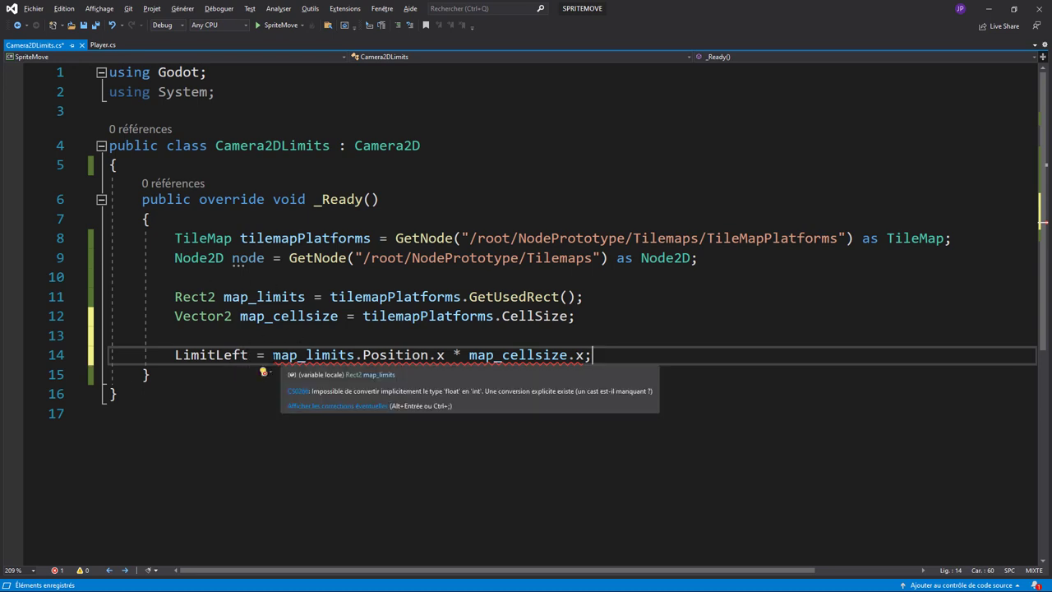
{"action": "left_click", "coordinate": [273, 355]}
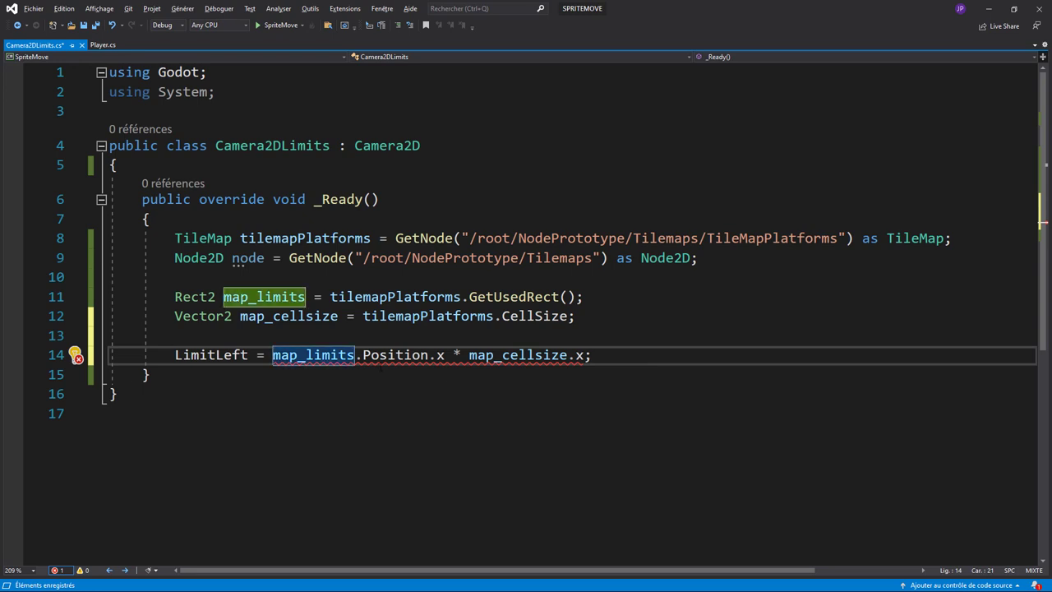
{"action": "key", "text": "Left"}
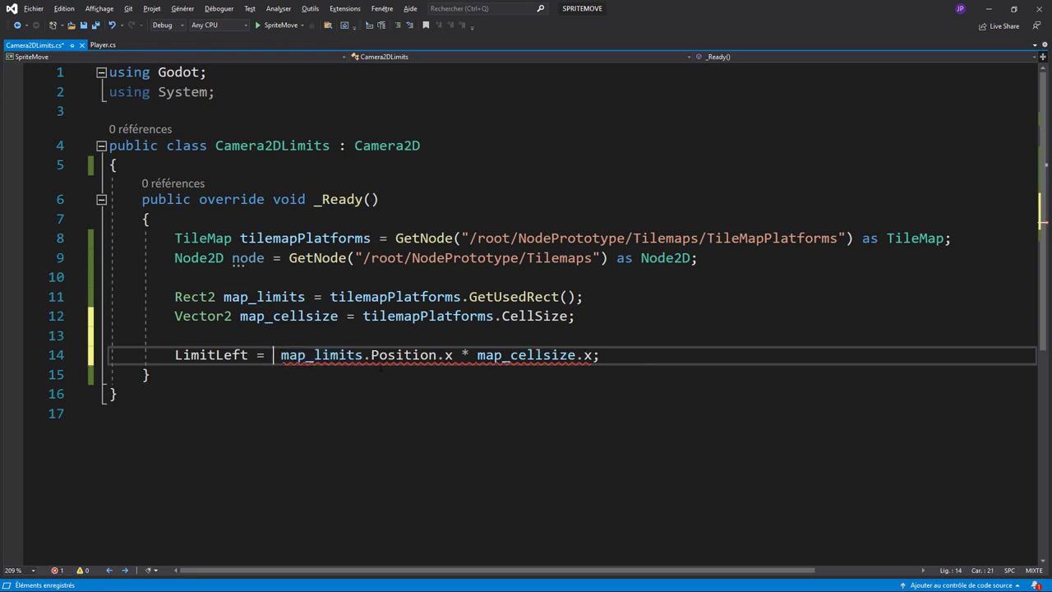
{"action": "type", "text": "Conve"}
{"action": "key", "text": "Tab"}
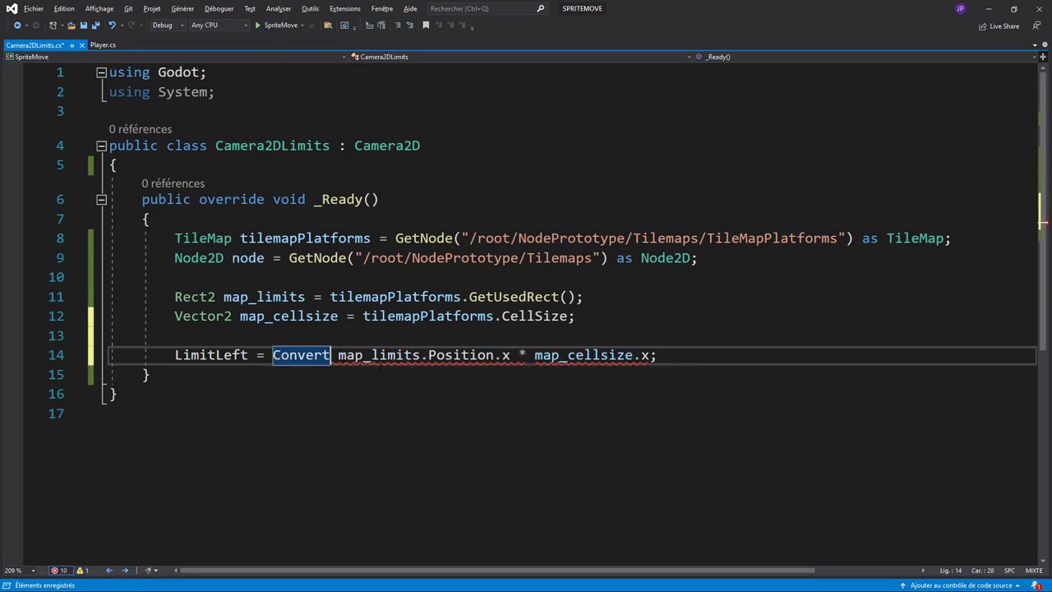
{"action": "type", "text": ".to"}
{"action": "key", "text": "Tab"}
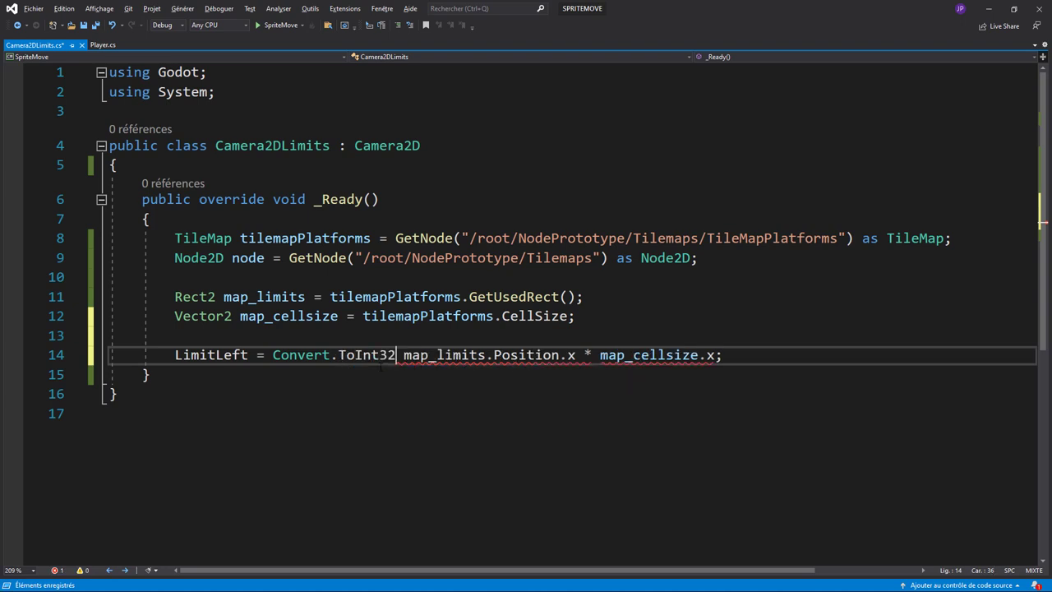
{"action": "type", "text": "("}
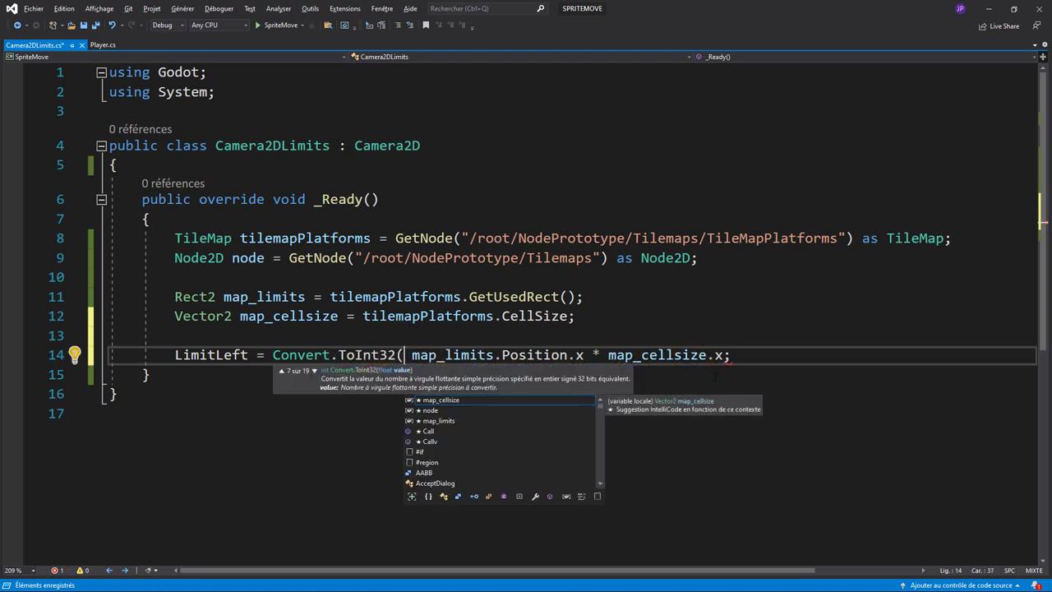
{"action": "left_click", "coordinate": [723, 355]}
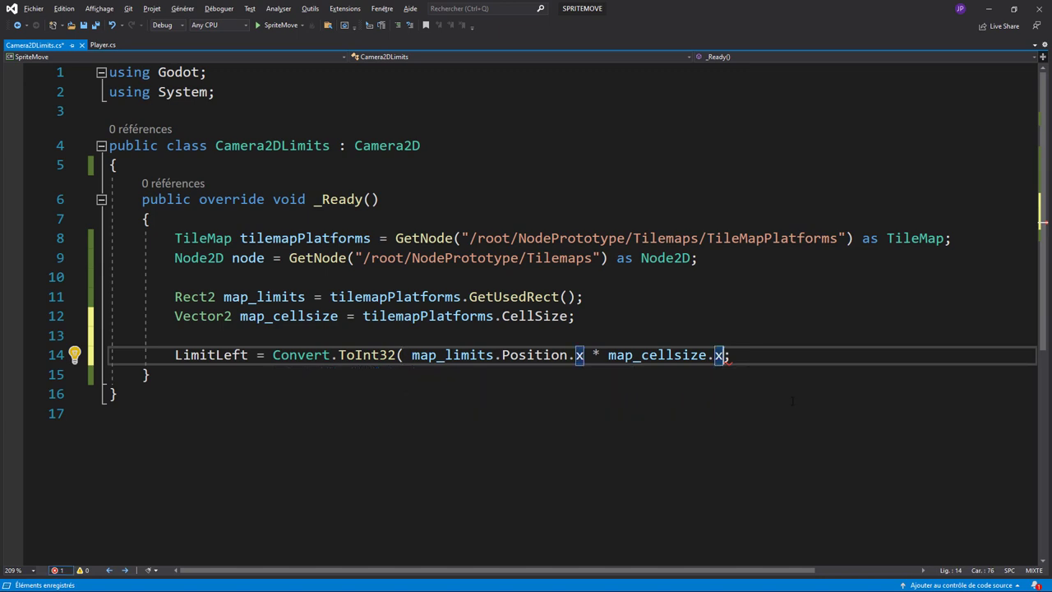
{"action": "type", "text": ")"}
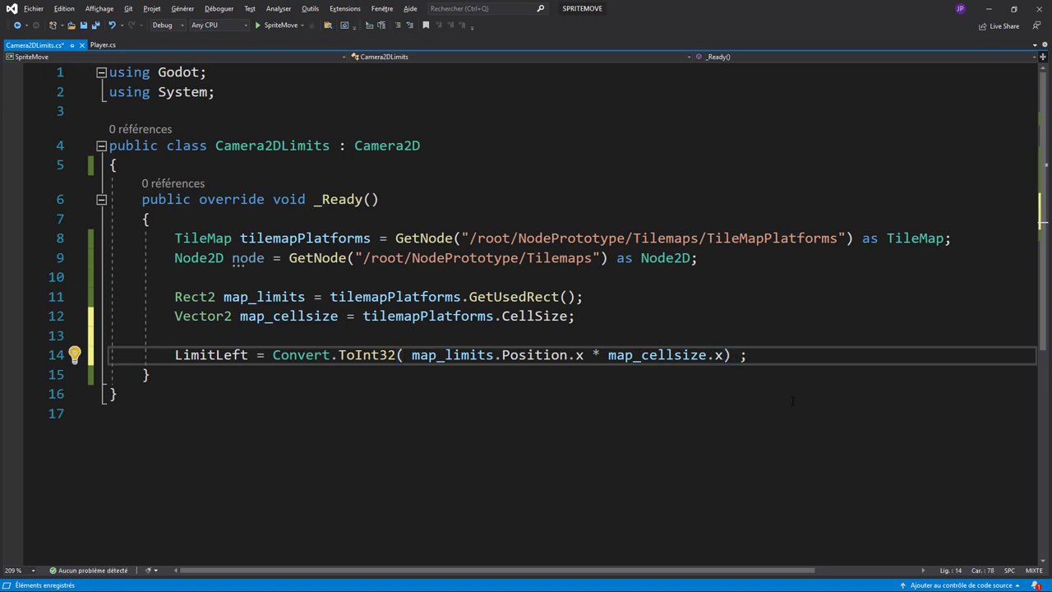
{"action": "type", "text": "* node"}
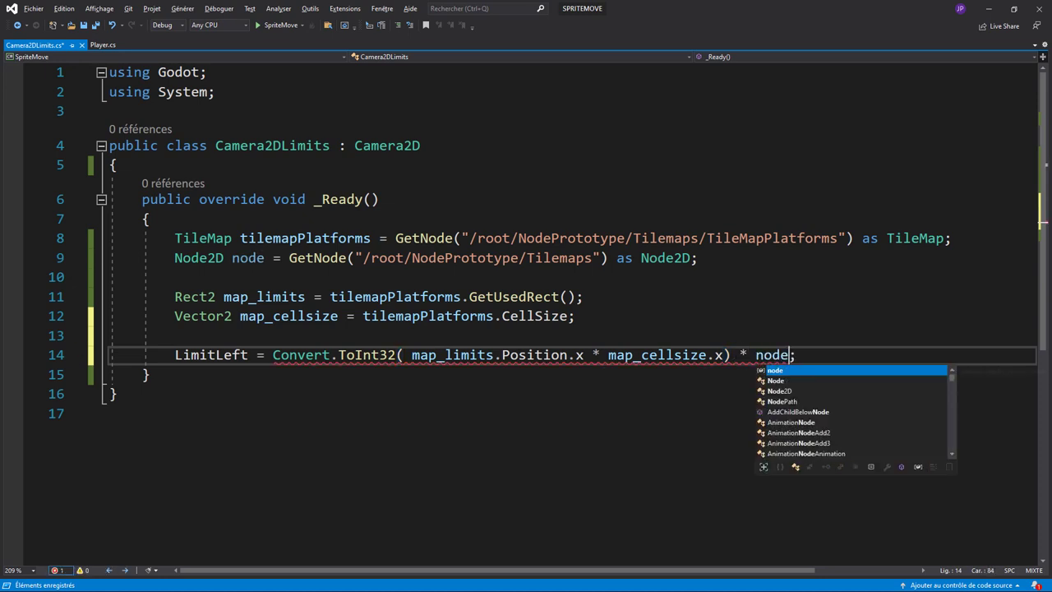
Append "* node.Scale.x" inside the Convert.ToInt32 call
{"action": "key", "text": "Escape"}
{"action": "type", "text": ".sc"}
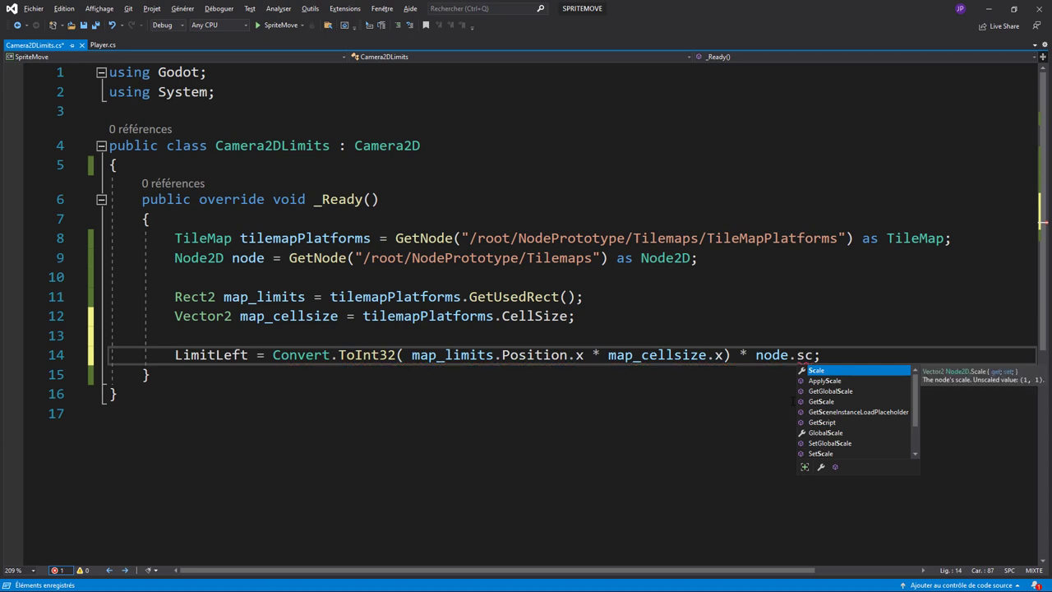
{"action": "key", "text": "Tab"}
{"action": "type", "text": ".x"}
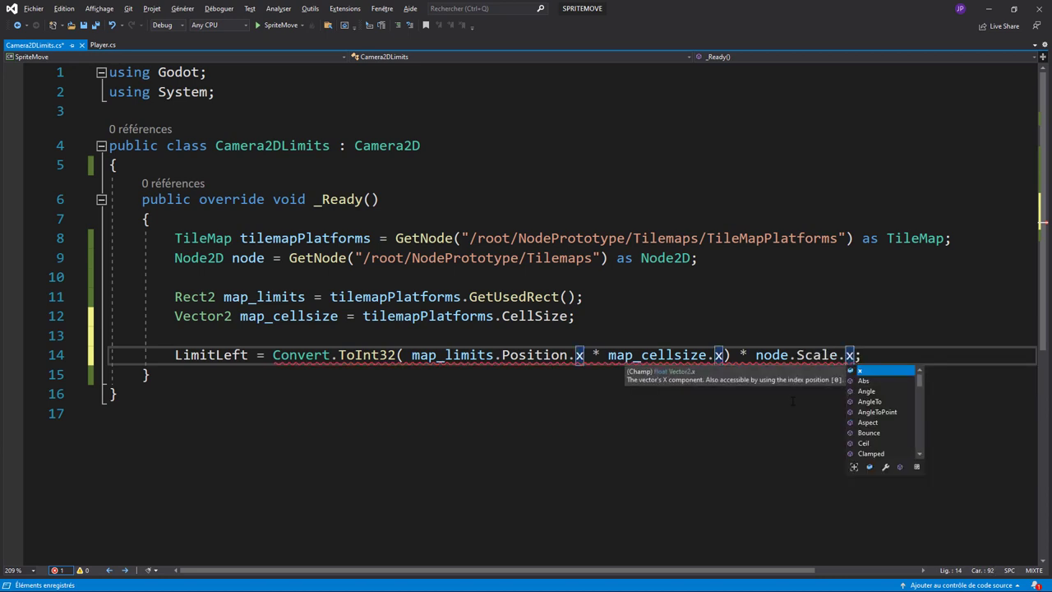
{"action": "type", "text": ")"}
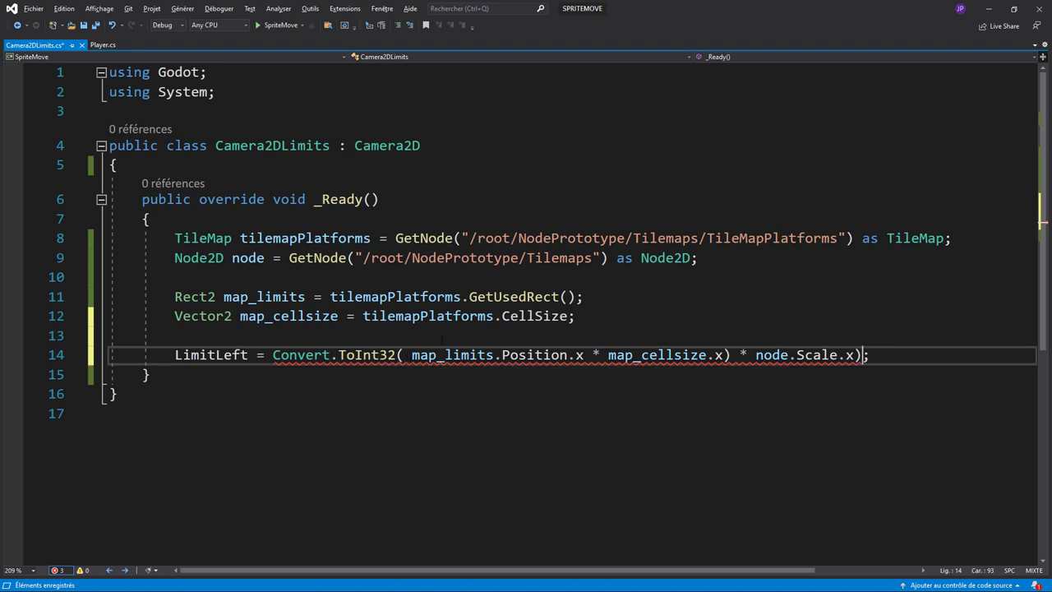
Parenthesise the position-times-cell-size product, remove the stray space, and select line 14
{"action": "left_click", "coordinate": [404, 355]}
{"action": "type", "text": "("}
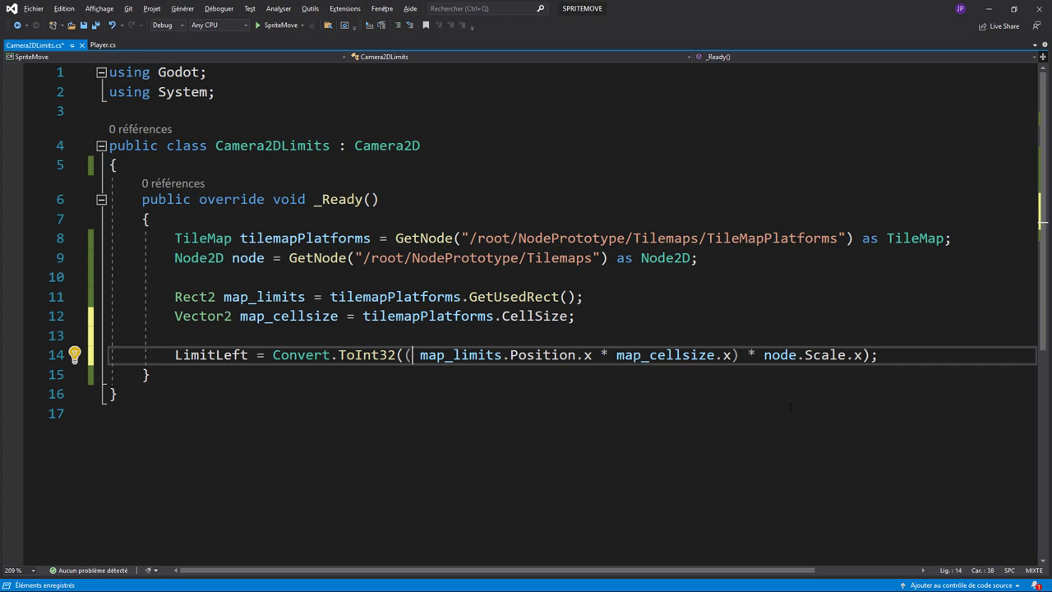
{"action": "mouse_move", "coordinate": [408, 355]}
{"action": "key", "text": "Delete"}
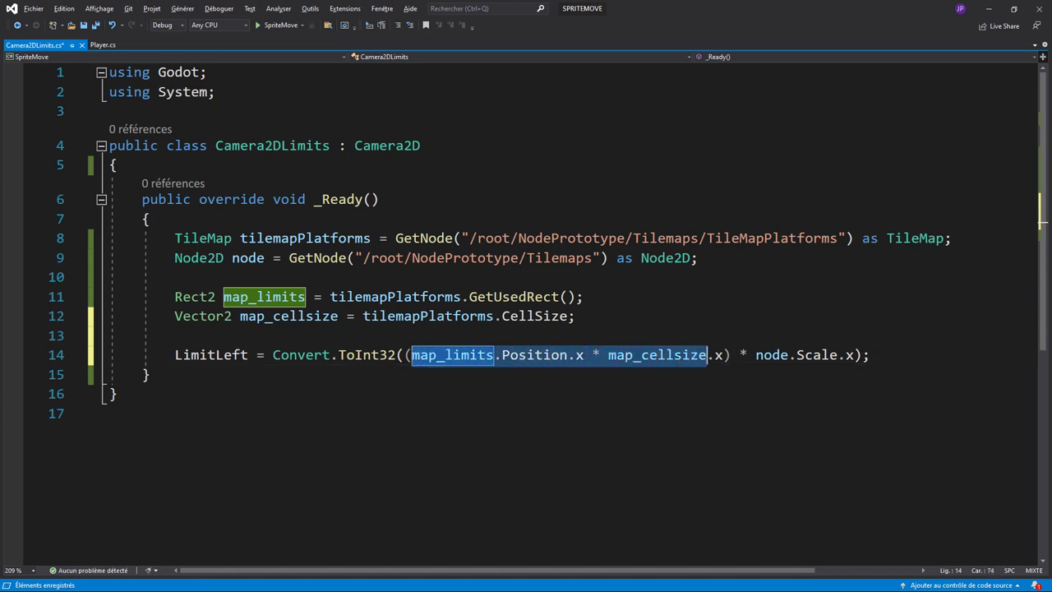
{"action": "left_click_drag", "start_coordinate": [411, 355], "coordinate": [724, 355]}
{"action": "left_click", "coordinate": [275, 380]}
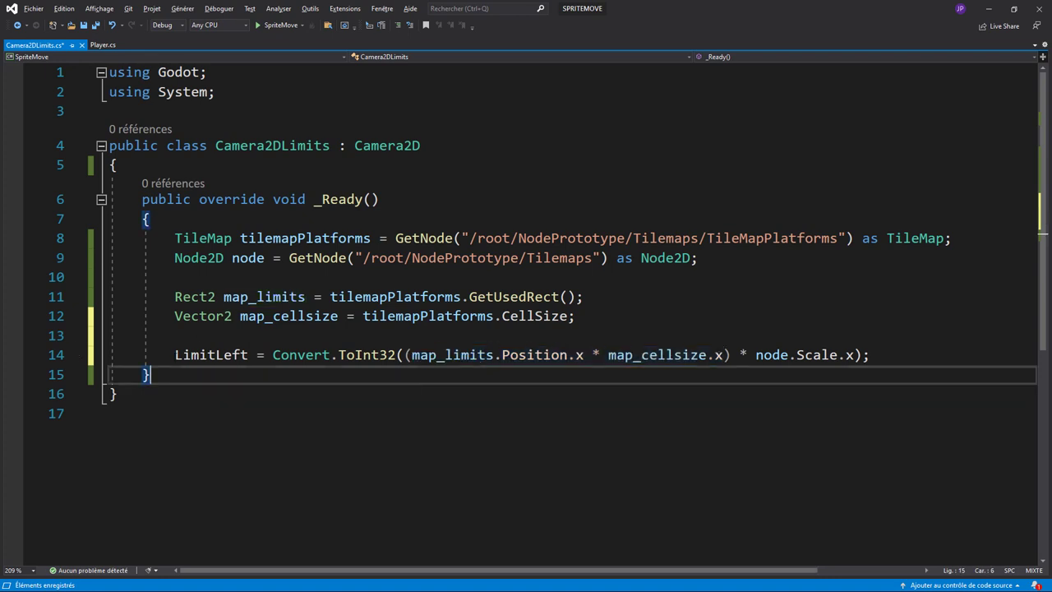
{"action": "left_click_drag", "start_coordinate": [175, 355], "coordinate": [871, 355]}
Copy the LimitLeft line into three new lines below it (lines 15–17)
{"action": "key", "text": "ctrl+c"}
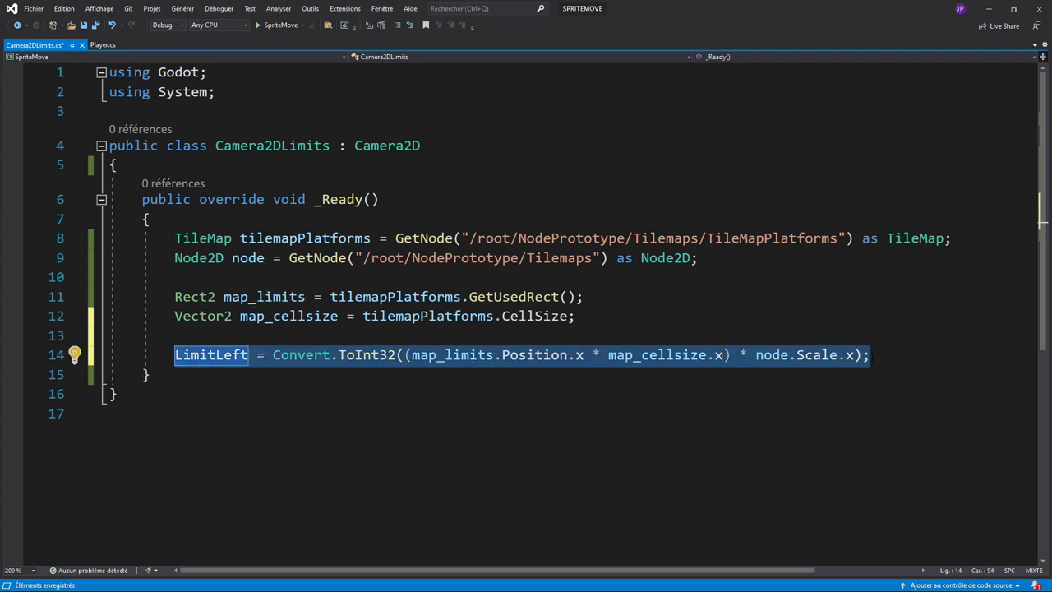
{"action": "left_click", "coordinate": [871, 356]}
{"action": "key", "text": "Return"}
{"action": "key", "text": "ctrl+v"}
{"action": "key", "text": "Return"}
{"action": "key", "text": "ctrl+v"}
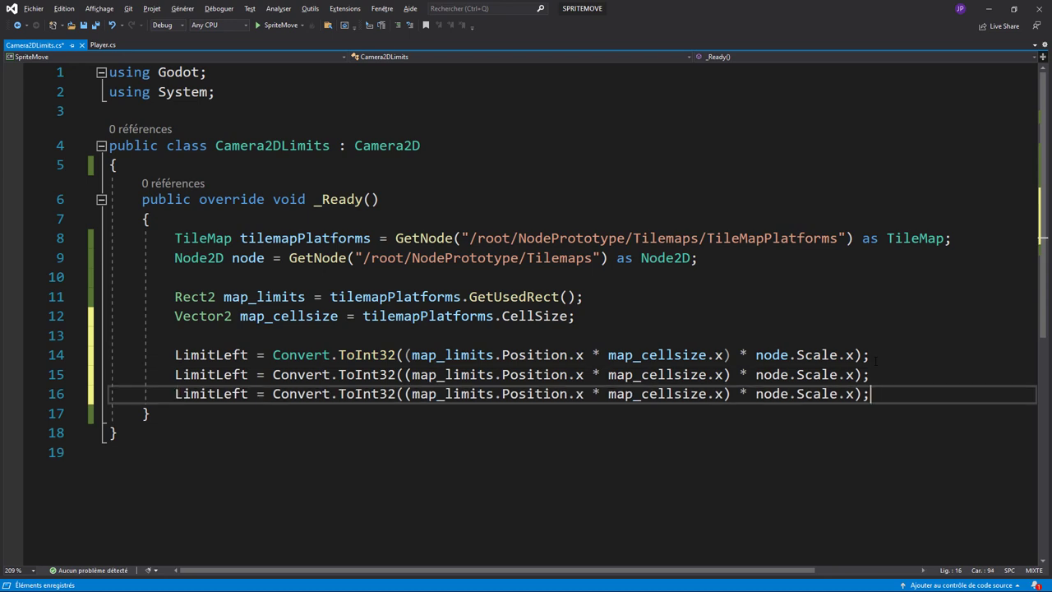
{"action": "key", "text": "Return"}
{"action": "key", "text": "ctrl+v"}
Make line 15 set LimitRight using the used rect's End instead of Position
{"action": "double_click", "coordinate": [213, 375]}
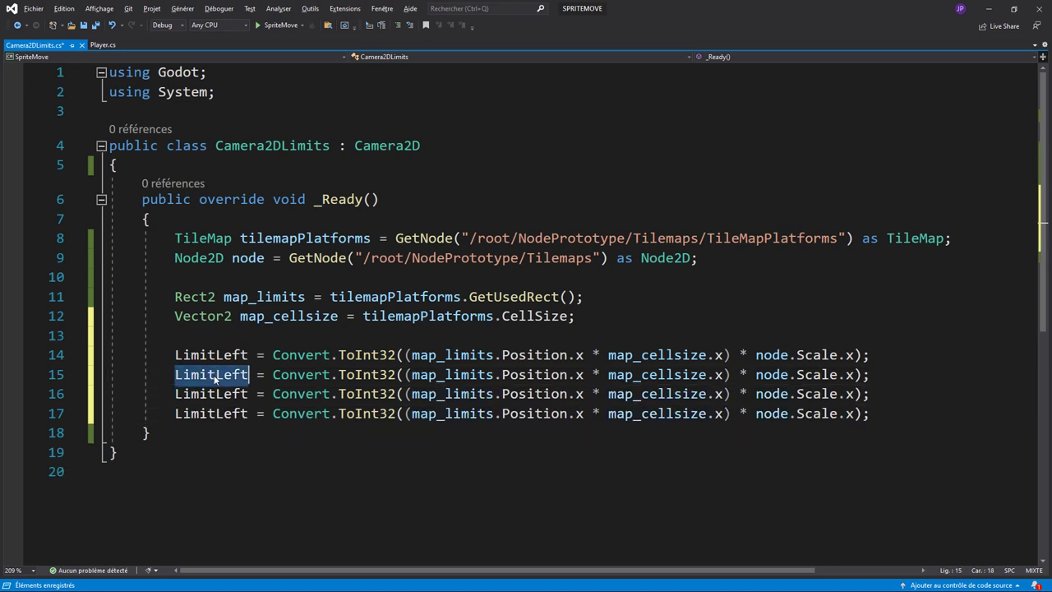
{"action": "type", "text": "lim"}
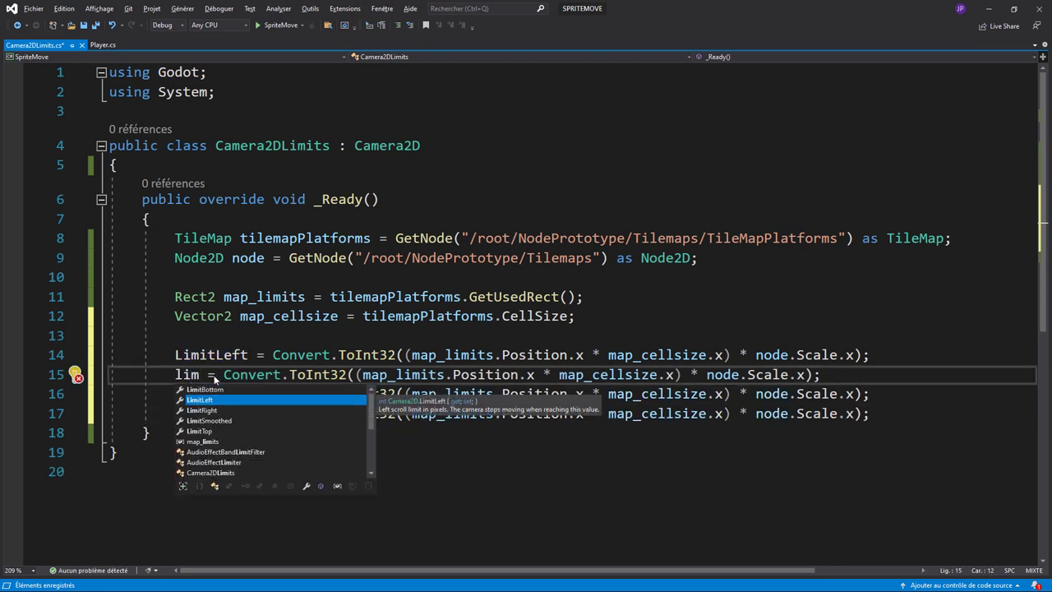
{"action": "key", "text": "Down"}
{"action": "key", "text": "Tab"}
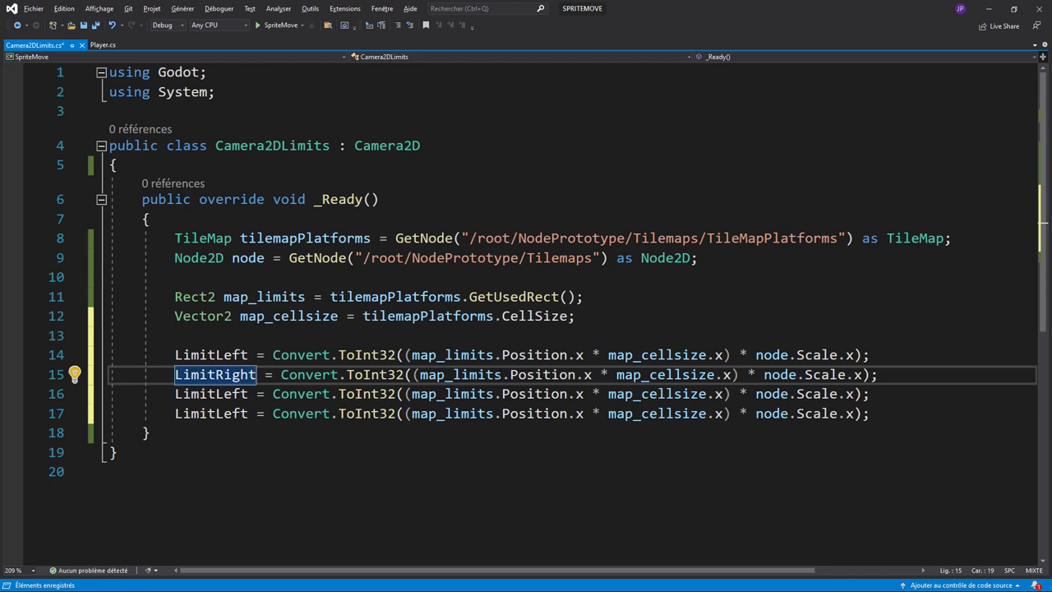
{"action": "mouse_move", "coordinate": [516, 394]}
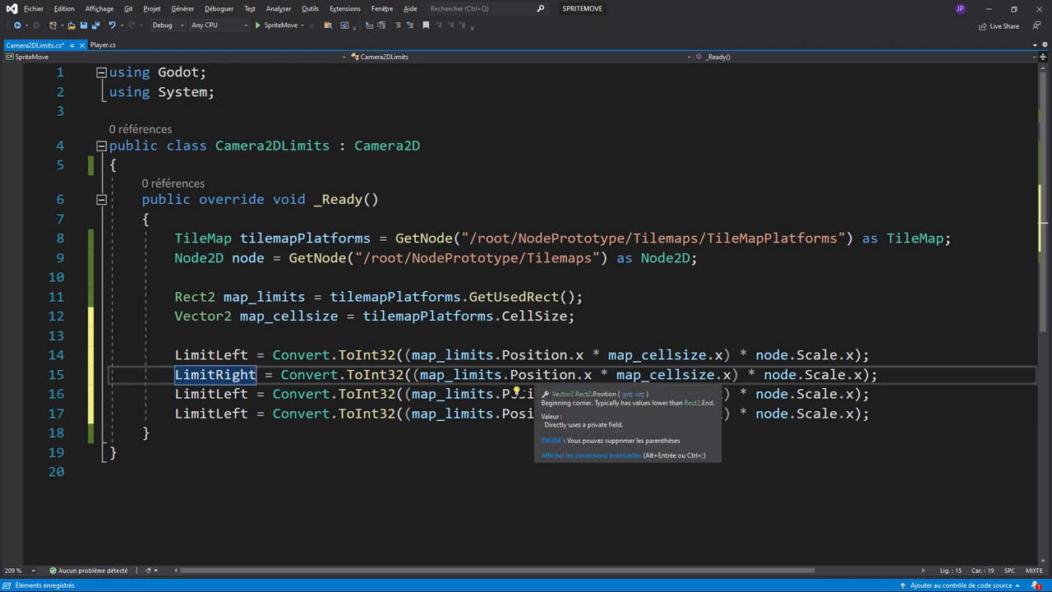
{"action": "left_click", "coordinate": [538, 375]}
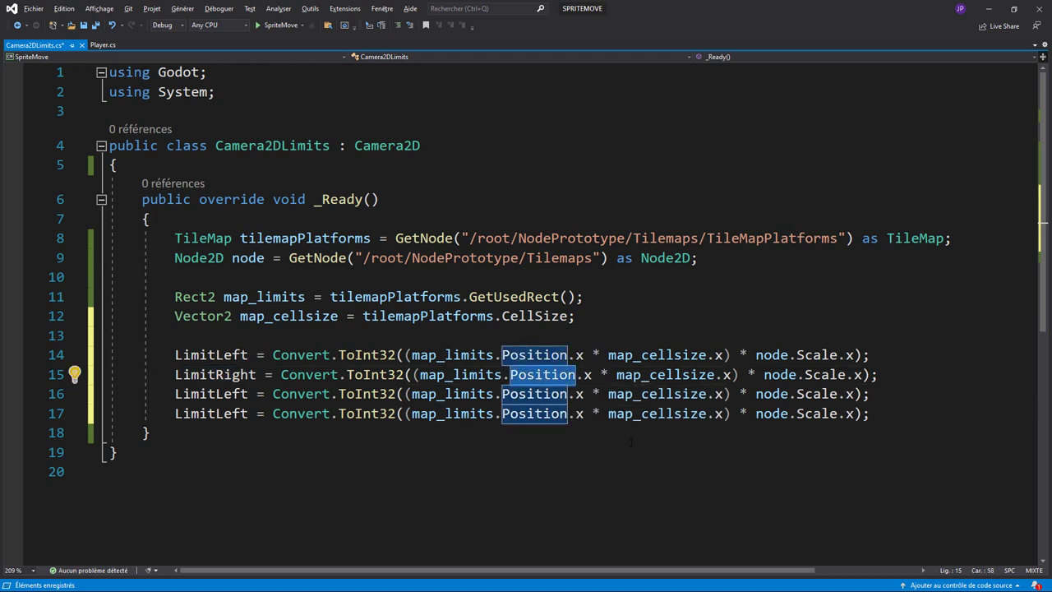
{"action": "type", "text": "en"}
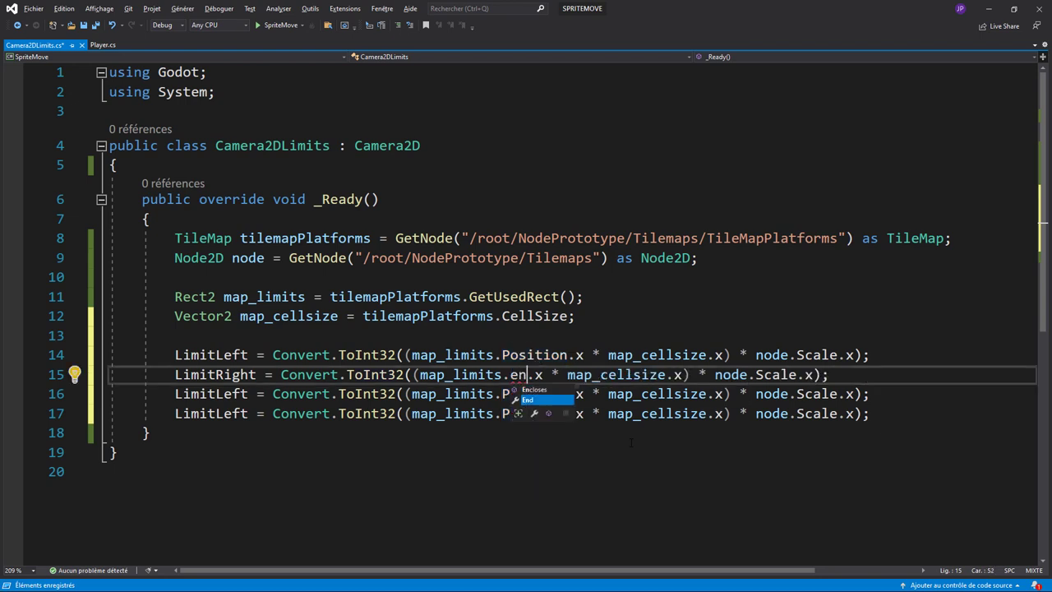
{"action": "key", "text": "Tab"}
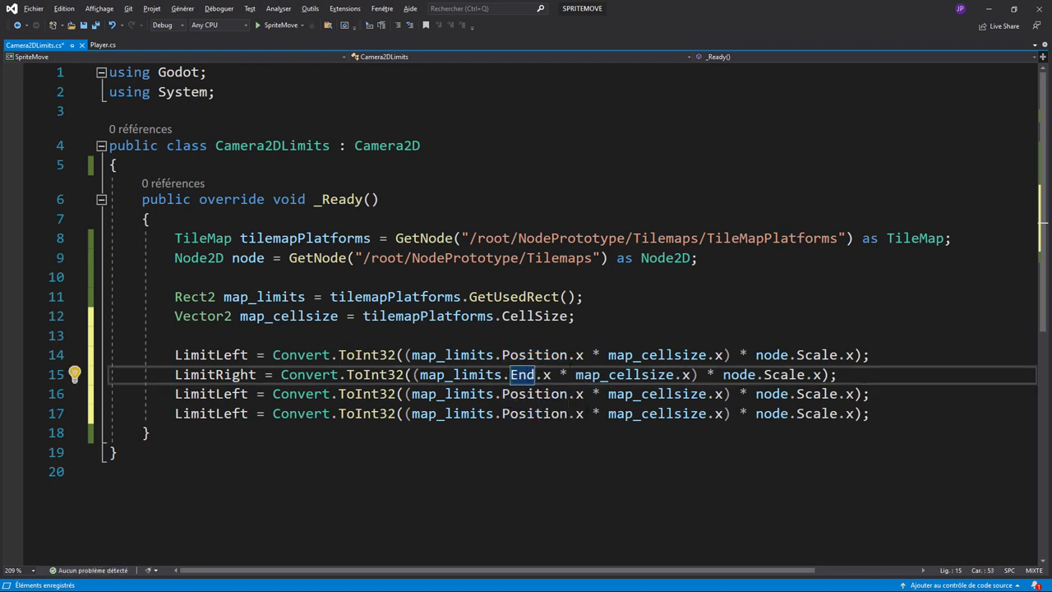
Change line 16's property from LimitLeft to LimitTop
{"action": "mouse_move", "coordinate": [563, 376]}
{"action": "left_click", "coordinate": [216, 394]}
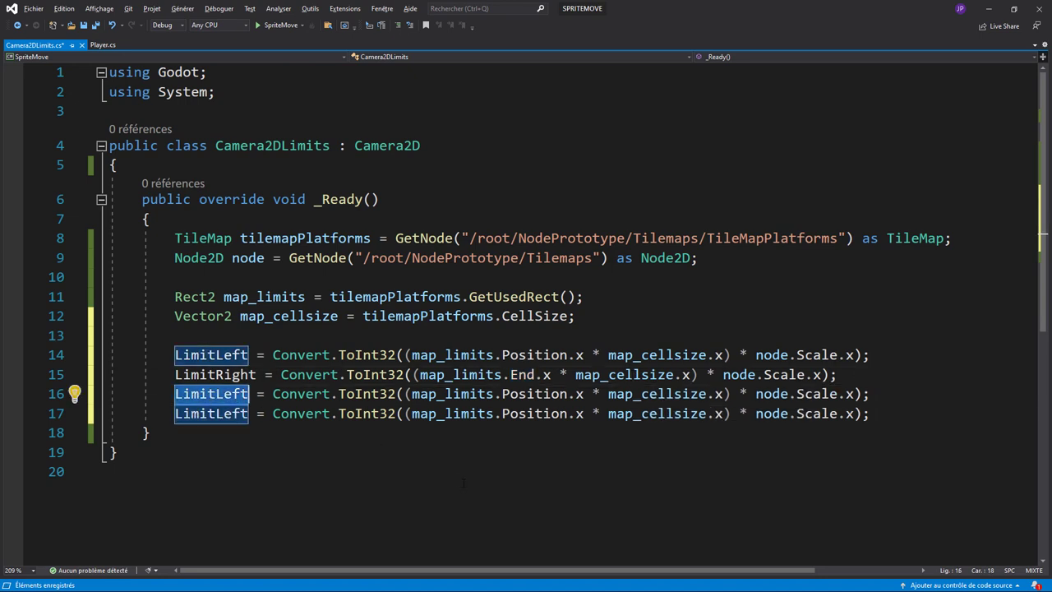
{"action": "key", "text": "ctrl+BackSpace"}
{"action": "key", "text": "ctrl+Delete"}
{"action": "type", "text": "Limi"}
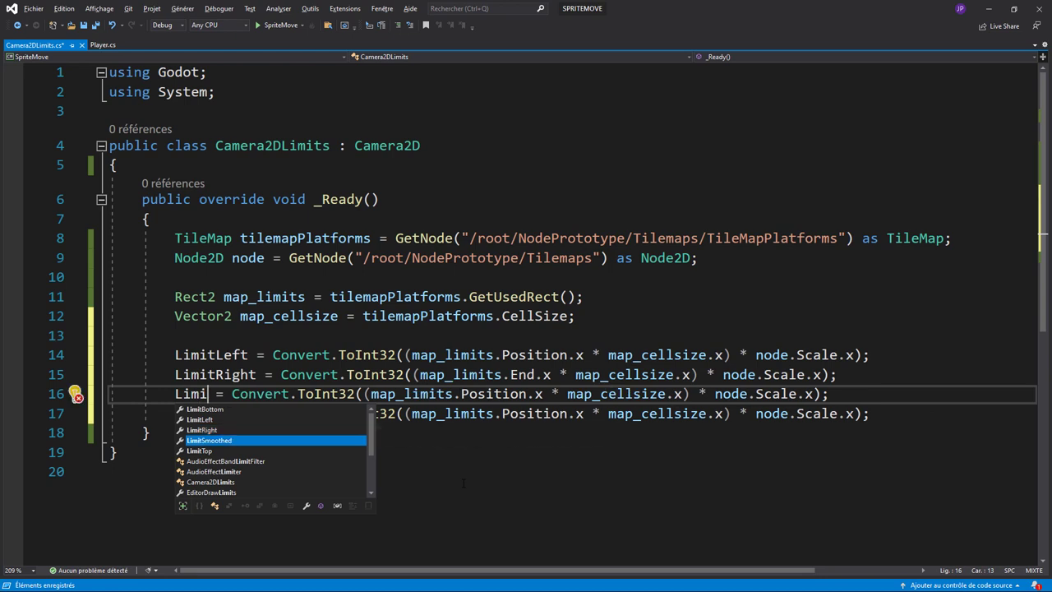
{"action": "key", "text": "Down"}
{"action": "key", "text": "Tab"}
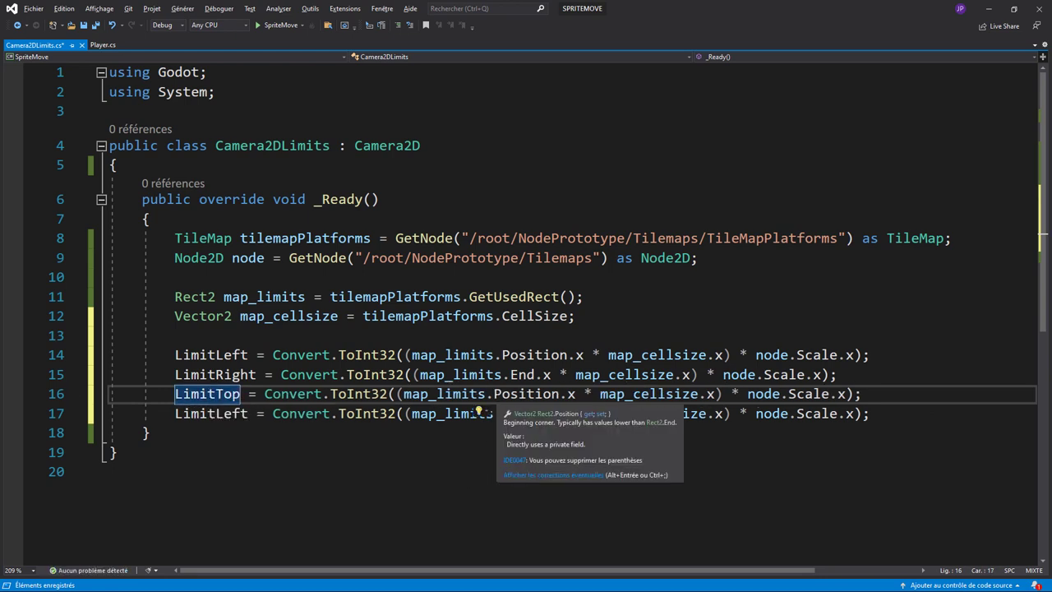
Switch line 16 to Position.y, map_cellsize.y and node.Scale.y
{"action": "double_click", "coordinate": [569, 394]}
{"action": "type", "text": "y"}
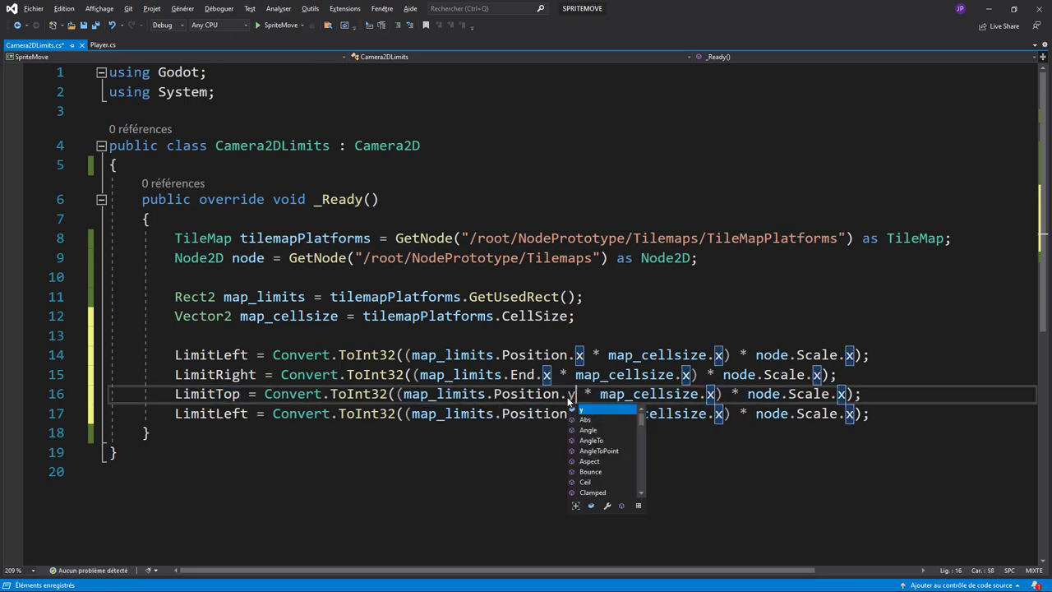
{"action": "left_click", "coordinate": [710, 396]}
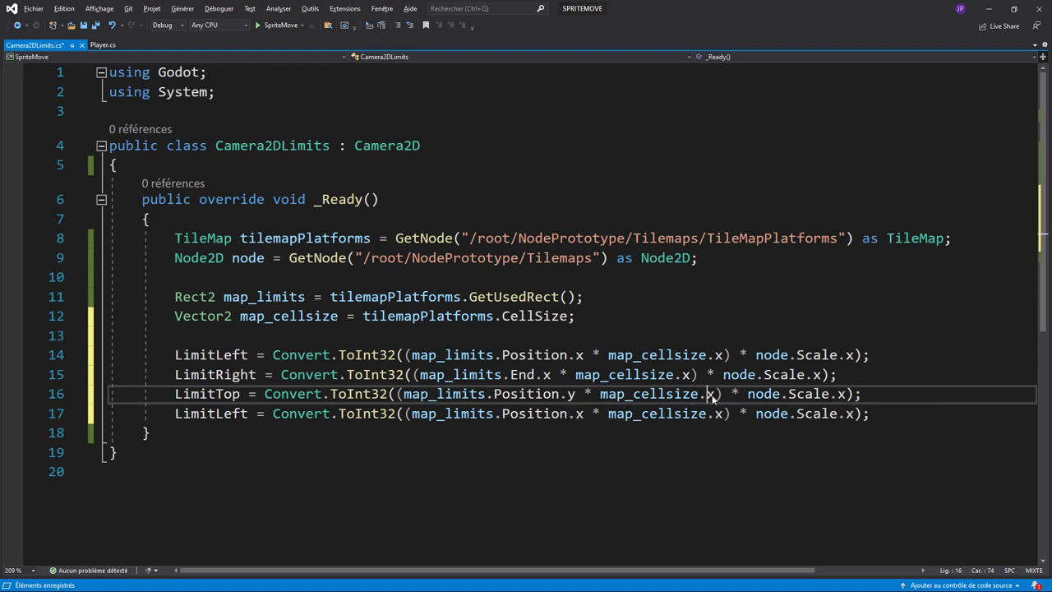
{"action": "key", "text": "Delete"}
{"action": "type", "text": "y"}
{"action": "key", "text": "End"}
{"action": "key", "text": "Left"}
{"action": "key", "text": "Left"}
{"action": "key", "text": "Left"}
{"action": "key", "text": "Right"}
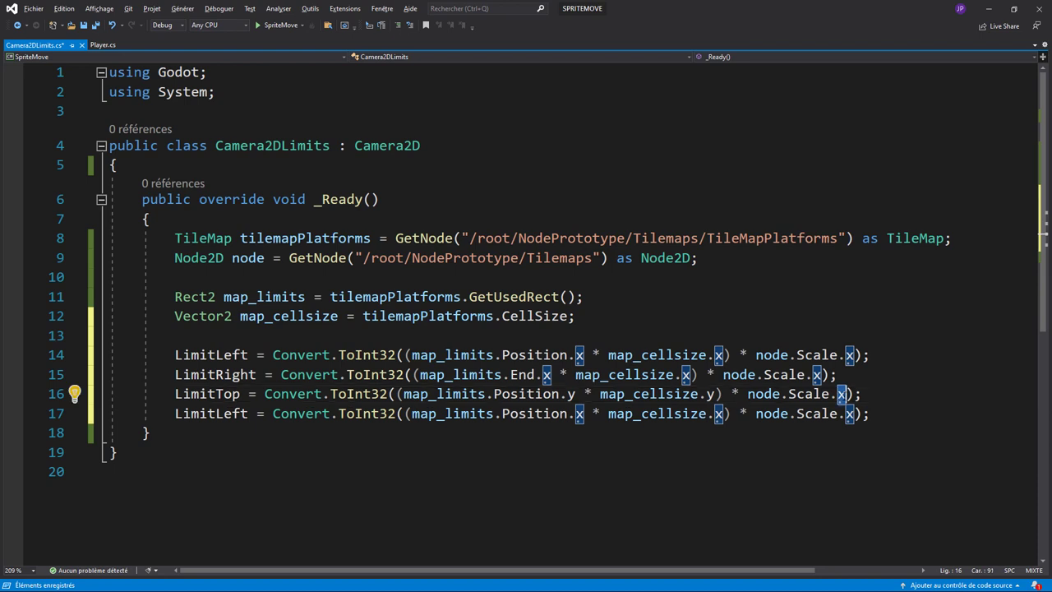
{"action": "key", "text": "BackSpace"}
{"action": "type", "text": "y"}
{"action": "key", "text": "Escape"}
{"action": "left_click", "coordinate": [109, 471]}
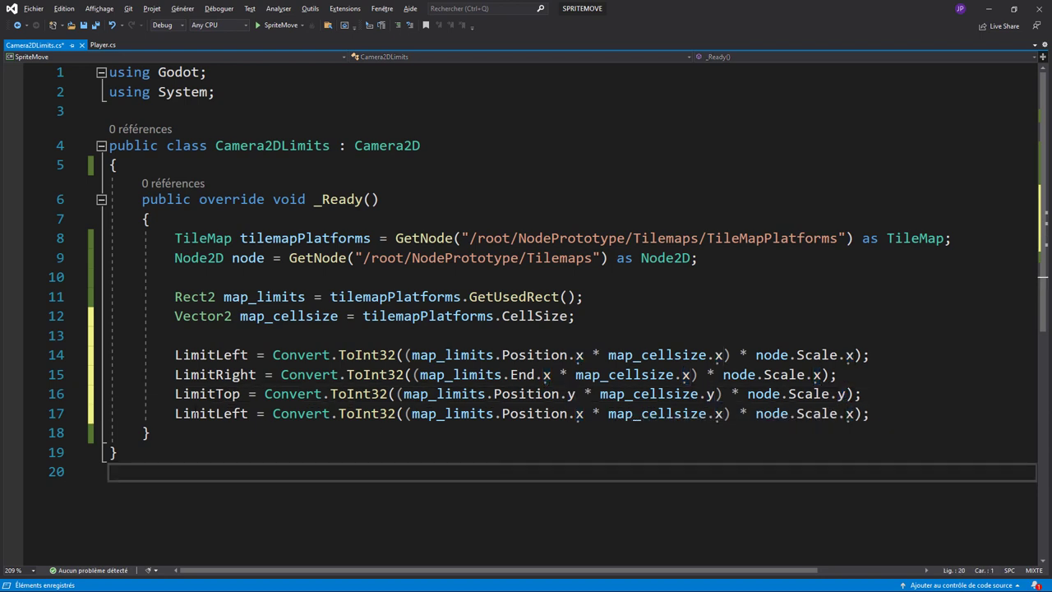
Make line 17 set LimitBottom using the used rect's End
{"action": "double_click", "coordinate": [234, 413]}
{"action": "type", "text": "lim"}
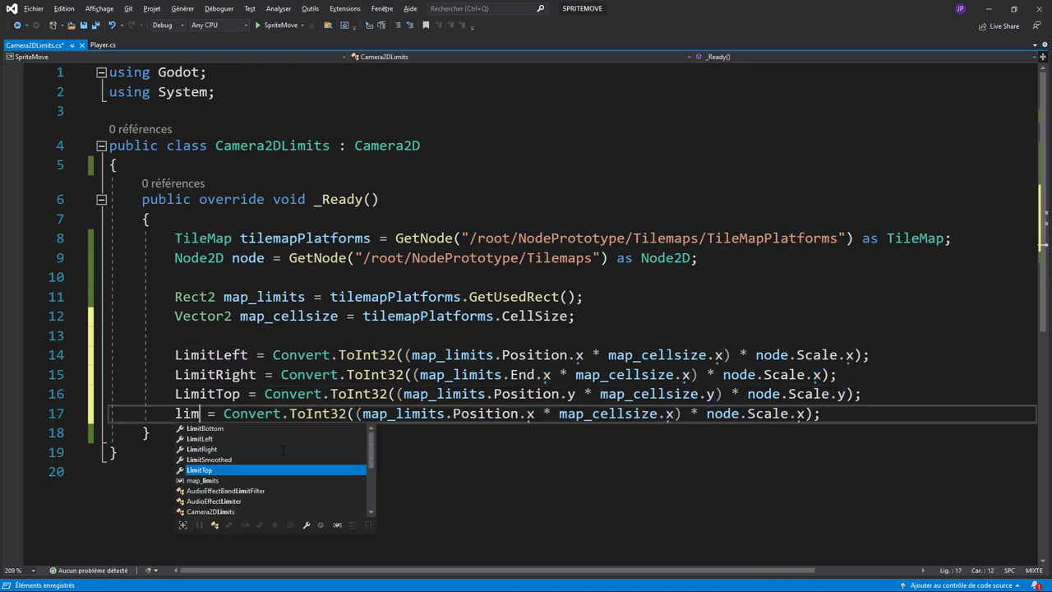
{"action": "key", "text": "Up"}
{"action": "key", "text": "Up"}
{"action": "key", "text": "Up"}
{"action": "key", "text": "Tab"}
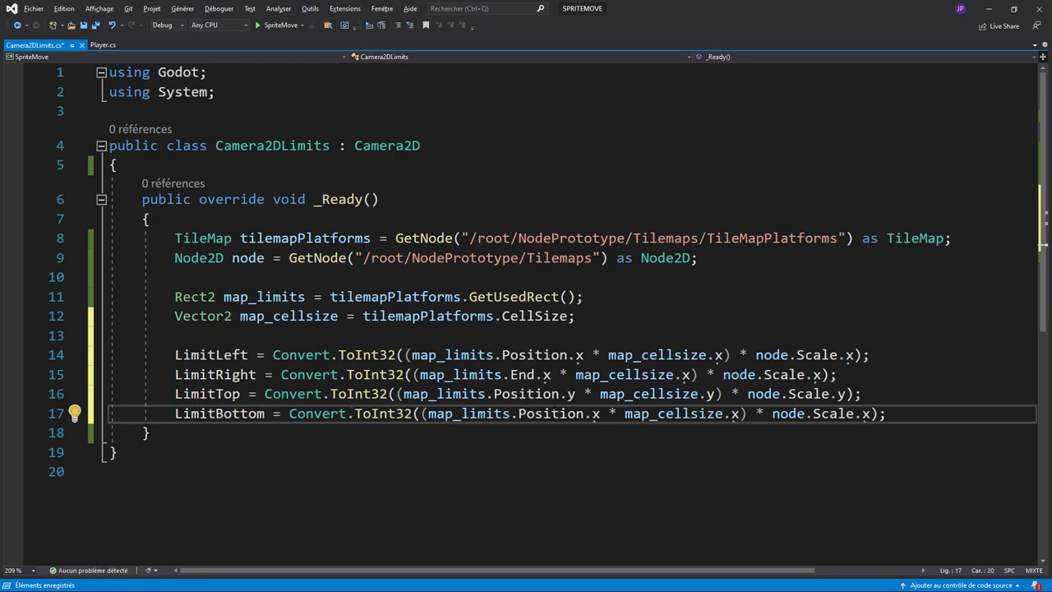
{"action": "double_click", "coordinate": [553, 414]}
{"action": "key", "text": "BackSpace"}
{"action": "type", "text": "en"}
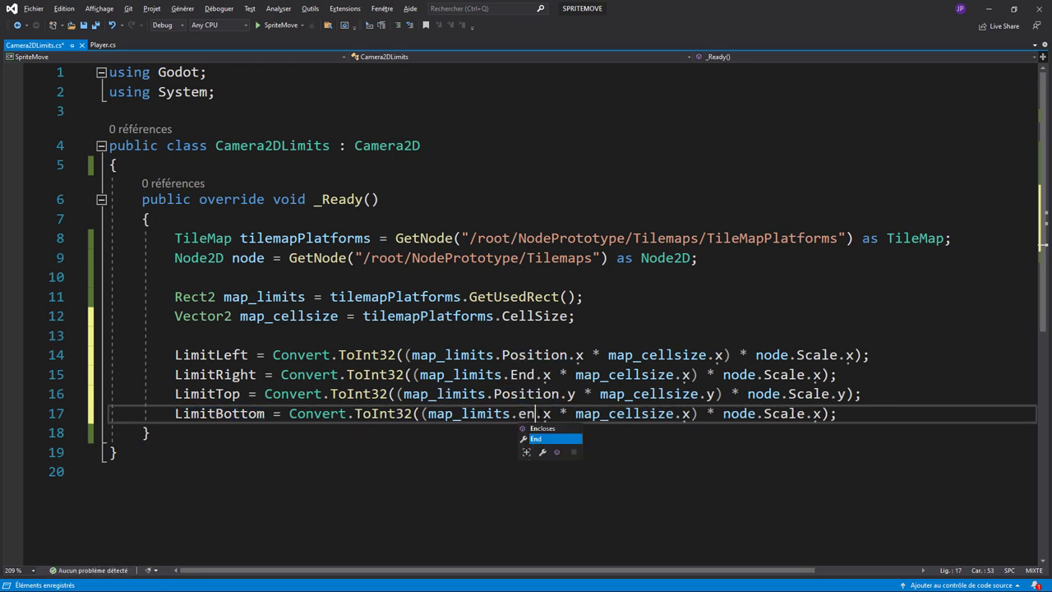
{"action": "key", "text": "Tab"}
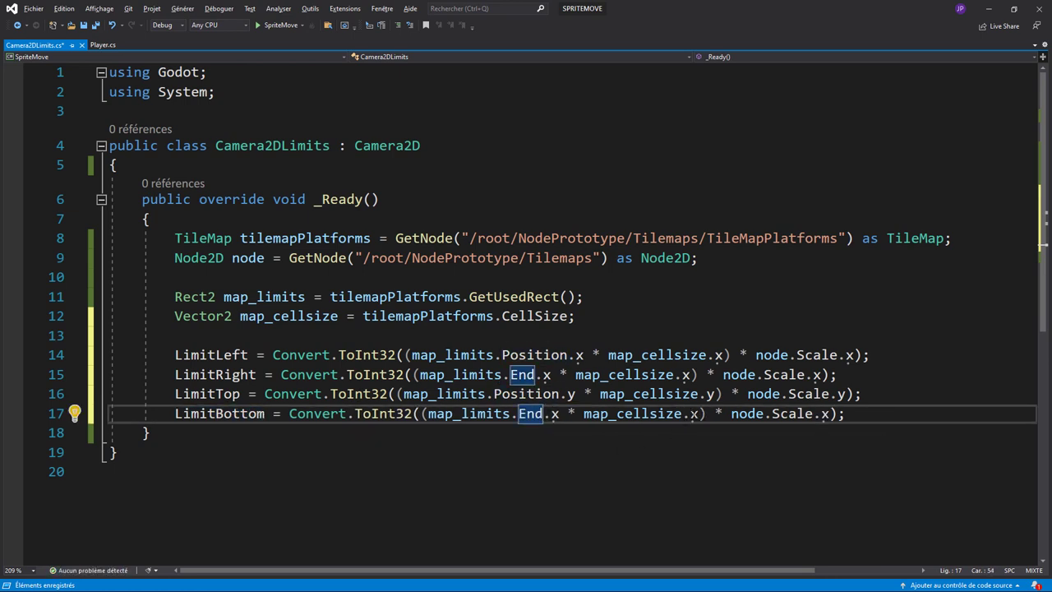
Switch line 17 to map_cellsize.y and node.Scale.y, then save the script
{"action": "double_click", "coordinate": [697, 413]}
{"action": "type", "text": "y"}
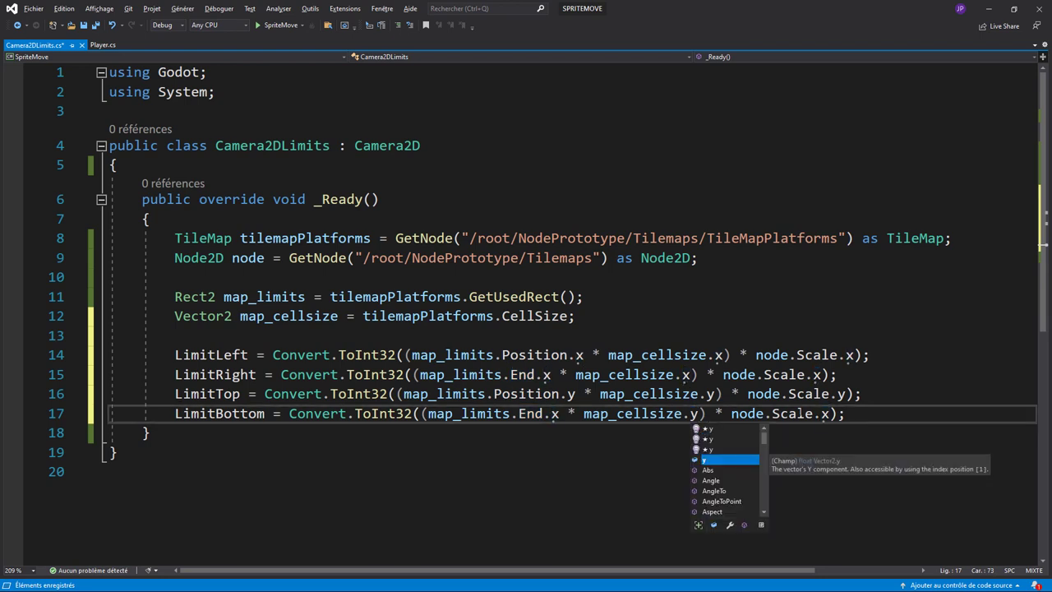
{"action": "key", "text": "Escape"}
{"action": "double_click", "coordinate": [824, 414]}
{"action": "type", "text": "y"}
{"action": "left_click", "coordinate": [700, 463]}
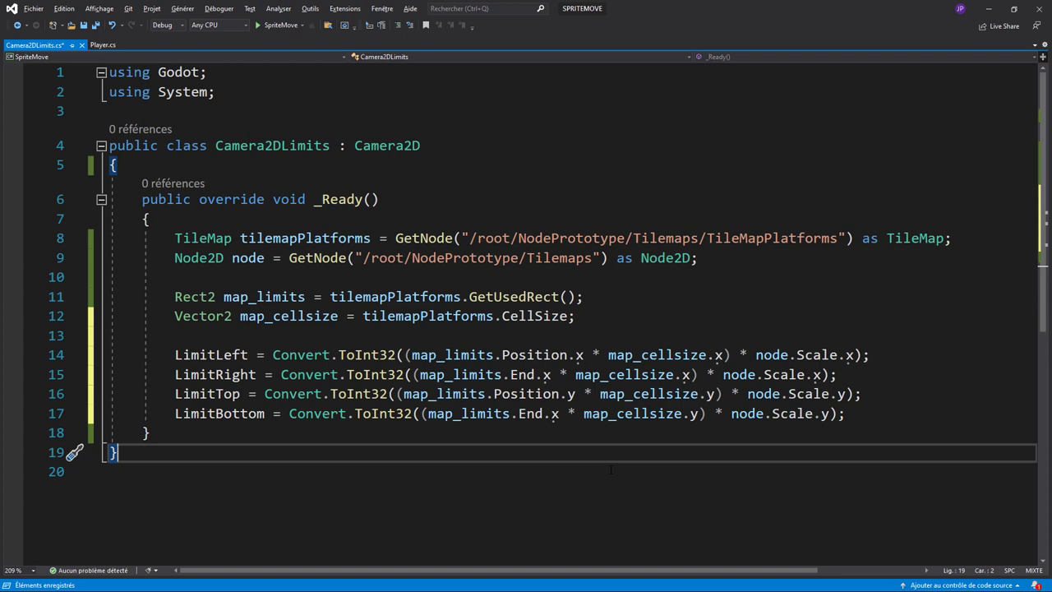
{"action": "key", "text": "ctrl+s"}
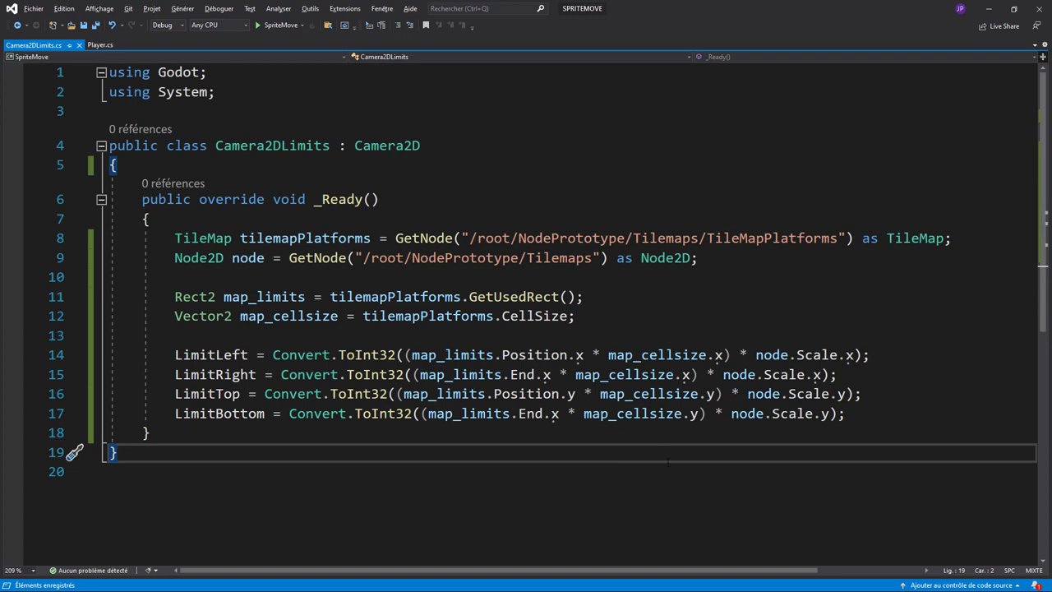
Run the game from Godot and walk and jump the character left and right
{"action": "left_click", "coordinate": [989, 8]}
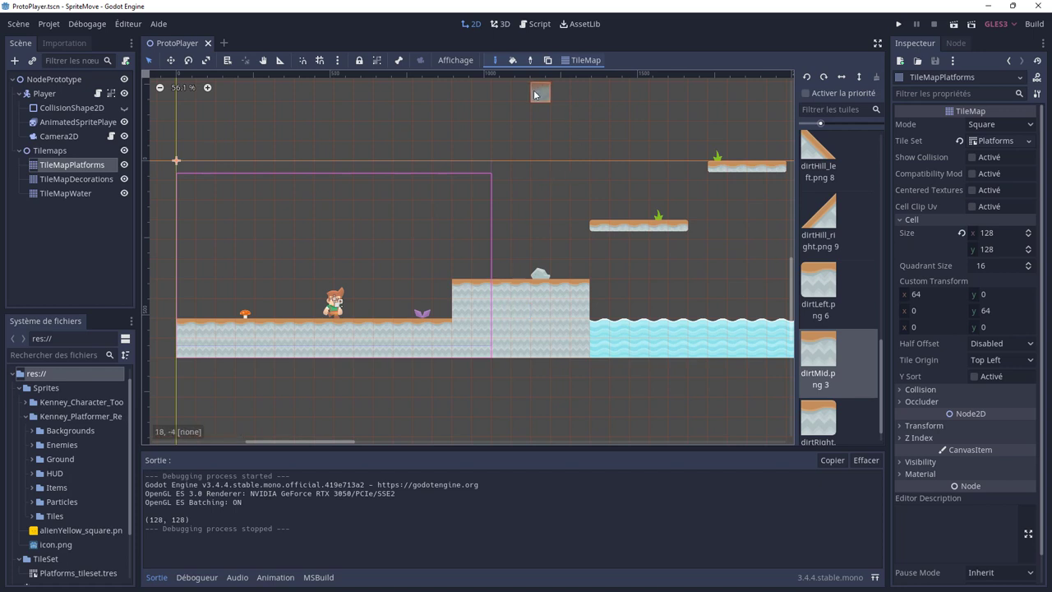
{"action": "left_click", "coordinate": [899, 26]}
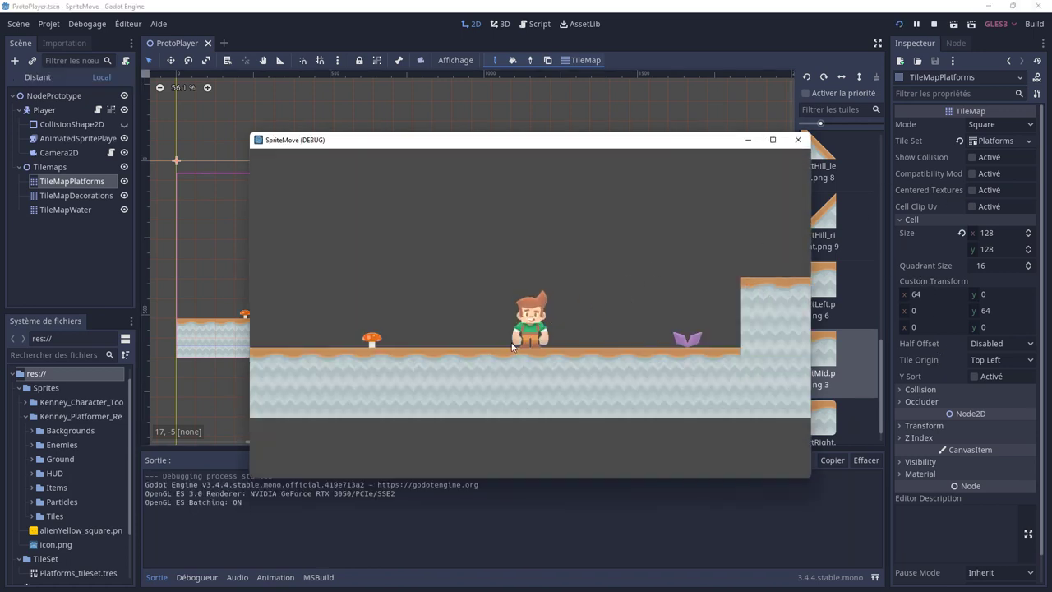
{"action": "key", "text": "Left"}
{"action": "key", "text": "Right"}
{"action": "key", "text": "space"}
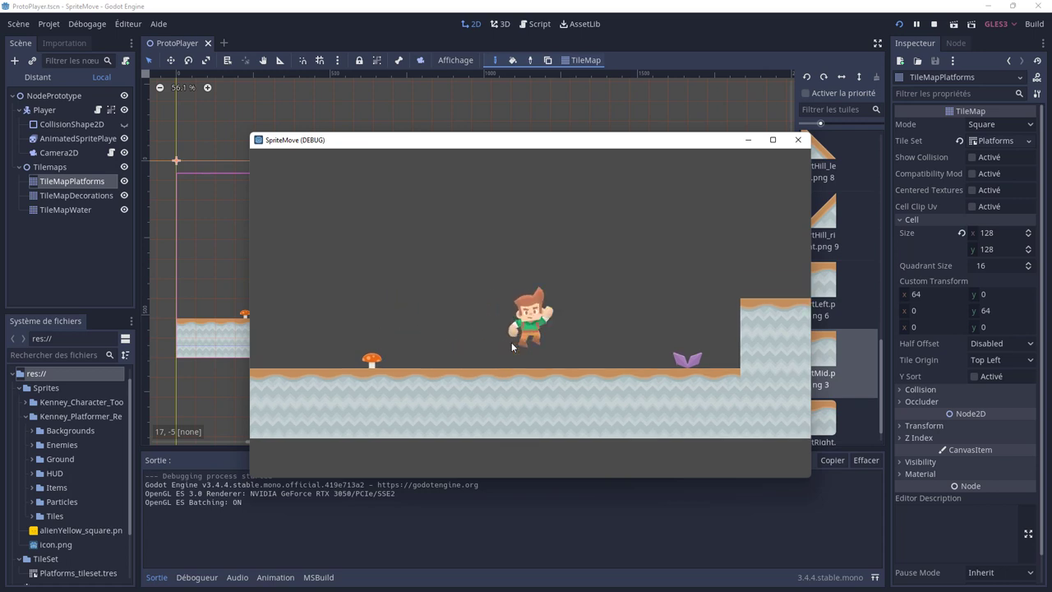
{"action": "key", "text": "Left"}
{"action": "key", "text": "space"}
{"action": "key", "text": "Right"}
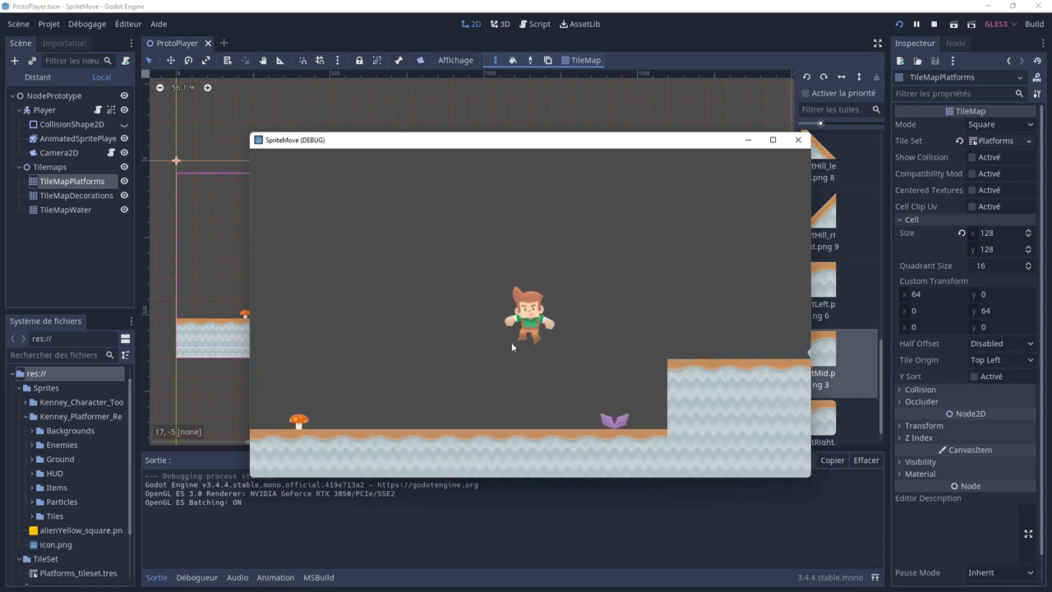
{"action": "key", "text": "Left"}
Jump onto the raised and floating platforms to check the camera follows, then stop the game
{"action": "key", "text": "space"}
{"action": "key", "text": "Right"}
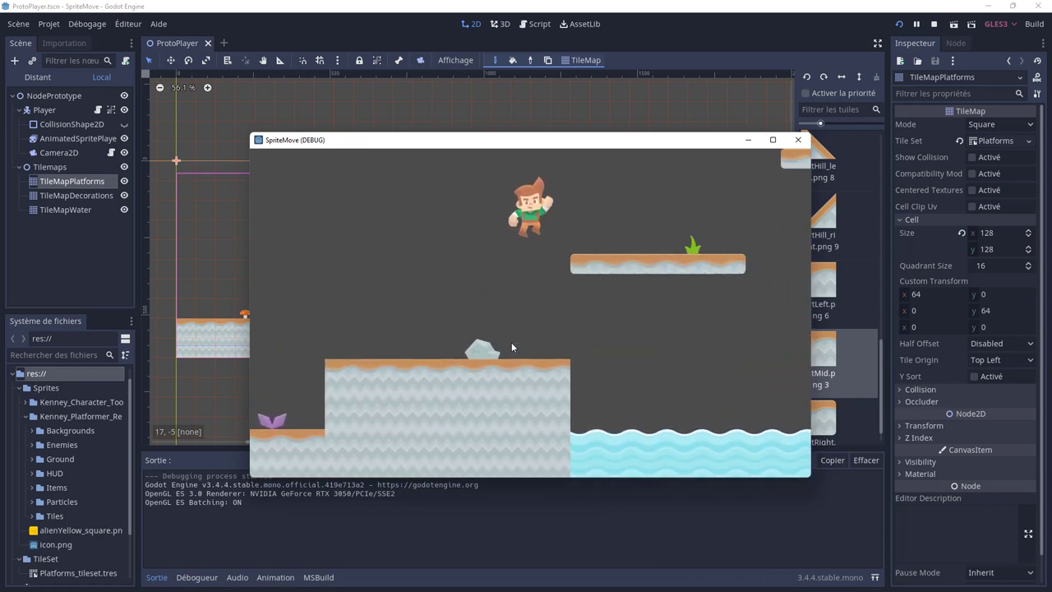
{"action": "key", "text": "Right"}
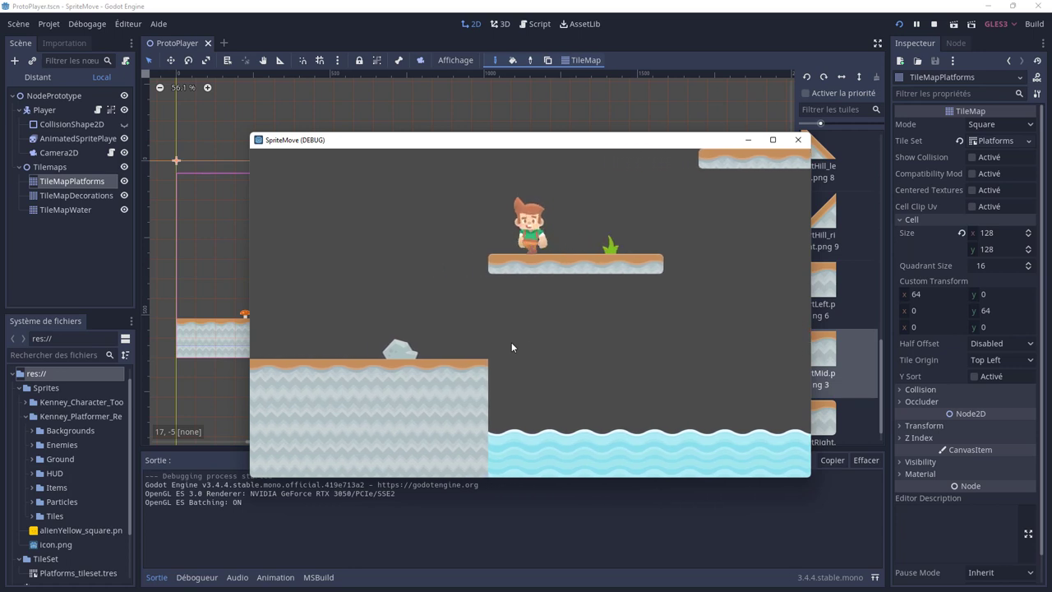
{"action": "key", "text": "Left"}
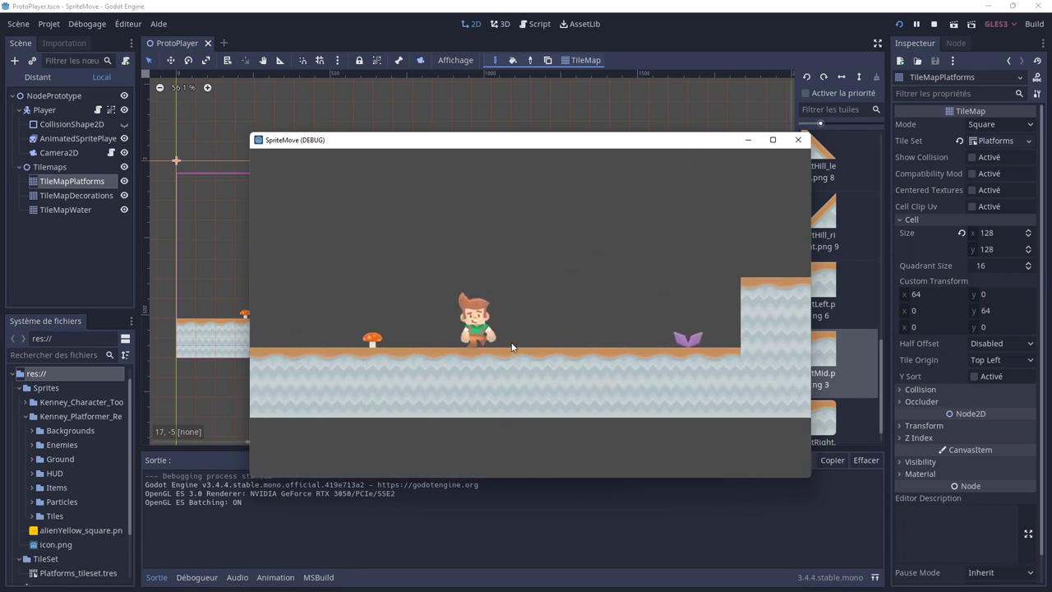
{"action": "key", "text": "Right"}
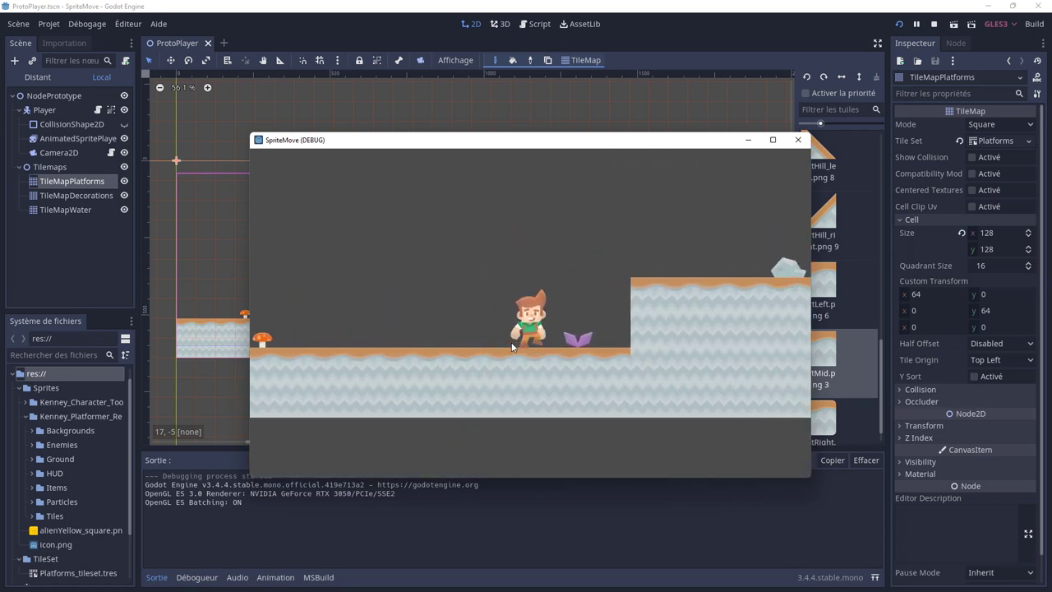
{"action": "key", "text": "space"}
{"action": "key", "text": "Right"}
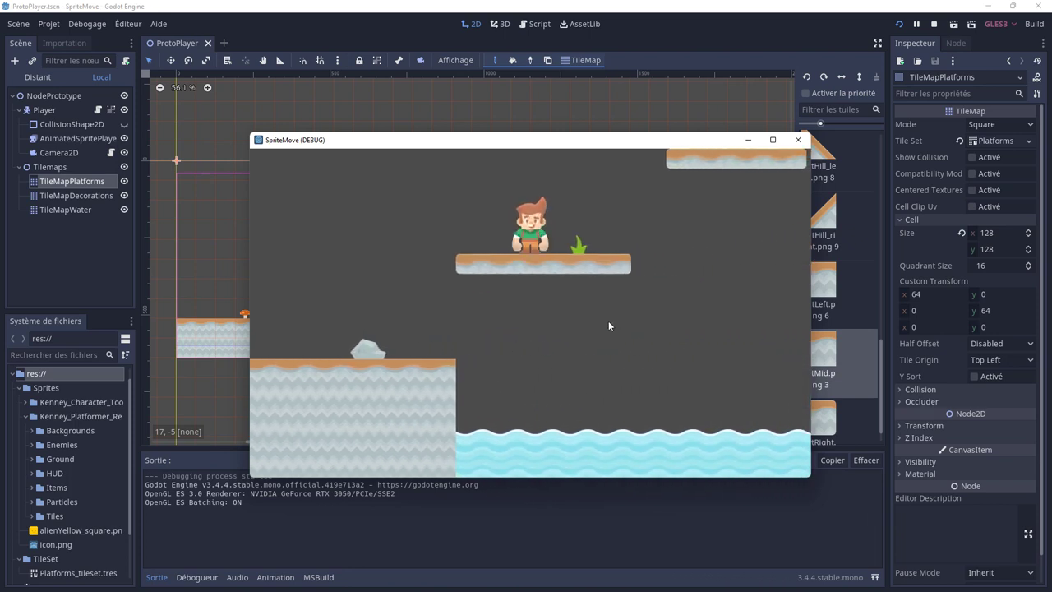
{"action": "left_click", "coordinate": [798, 140]}
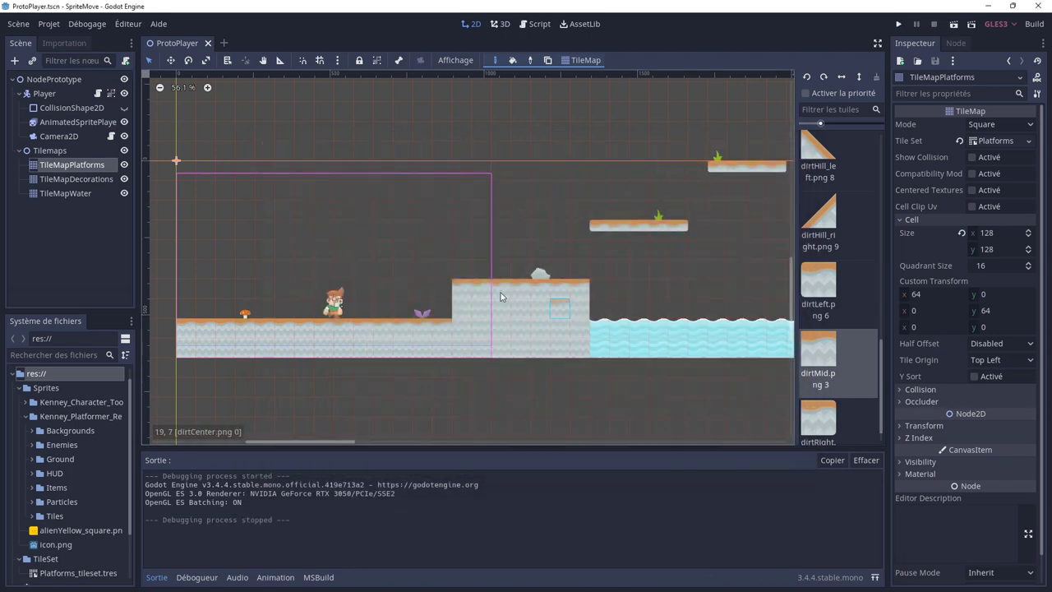
Reset the Camera2D's Left, Top, Right and Bottom limits to their default values
{"action": "left_click", "coordinate": [61, 137]}
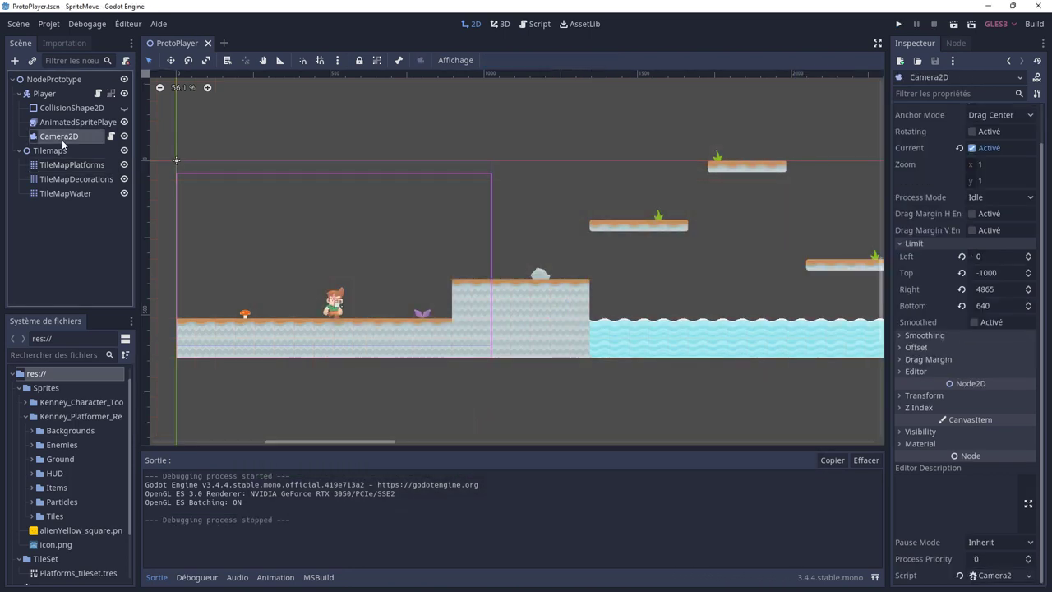
{"action": "left_click", "coordinate": [962, 256]}
{"action": "left_click", "coordinate": [962, 273]}
{"action": "left_click", "coordinate": [962, 288]}
{"action": "left_click", "coordinate": [962, 305]}
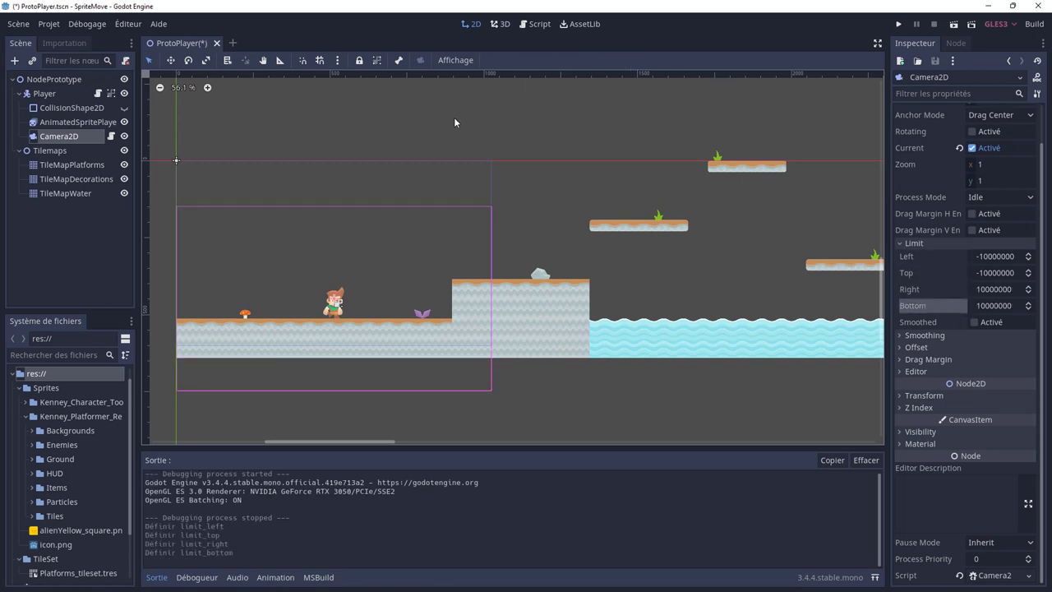
Play-test the level, running and jumping the player right across the platforms, then stop
{"action": "left_click", "coordinate": [898, 24]}
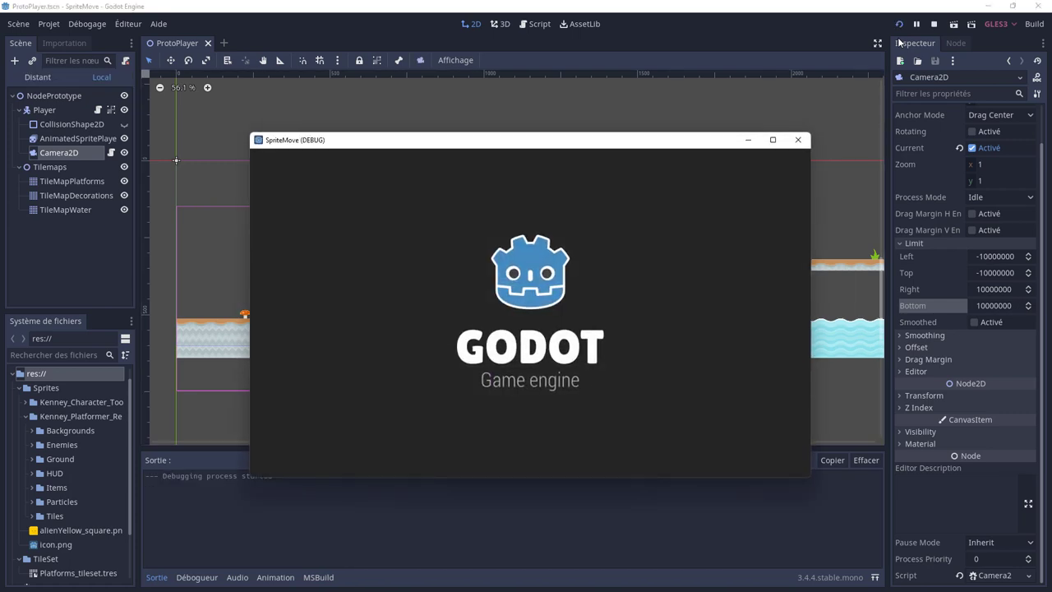
{"action": "key", "text": "Right"}
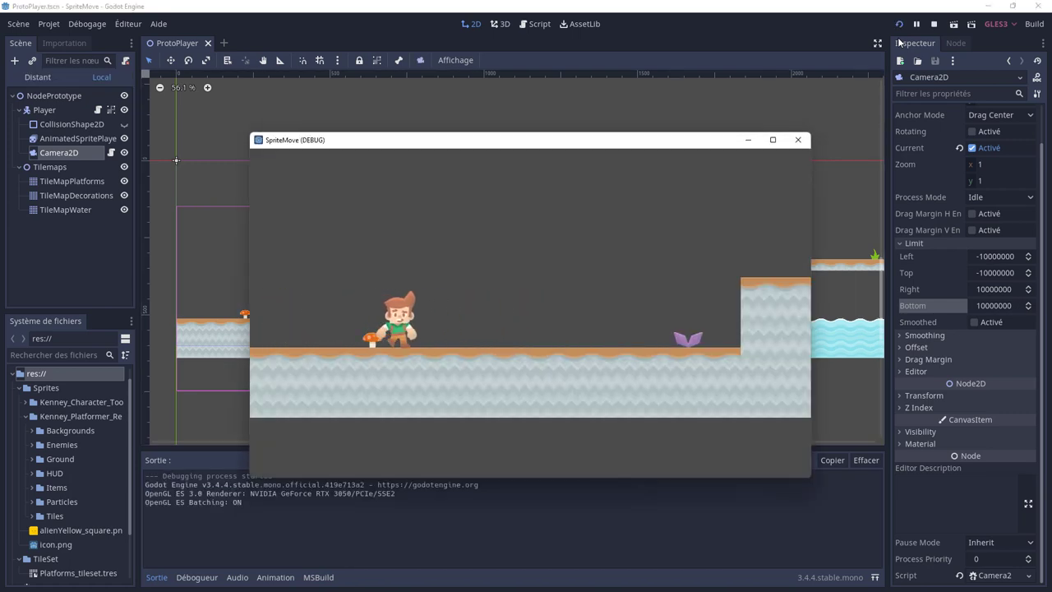
{"action": "key", "text": "space"}
{"action": "key", "text": "Right"}
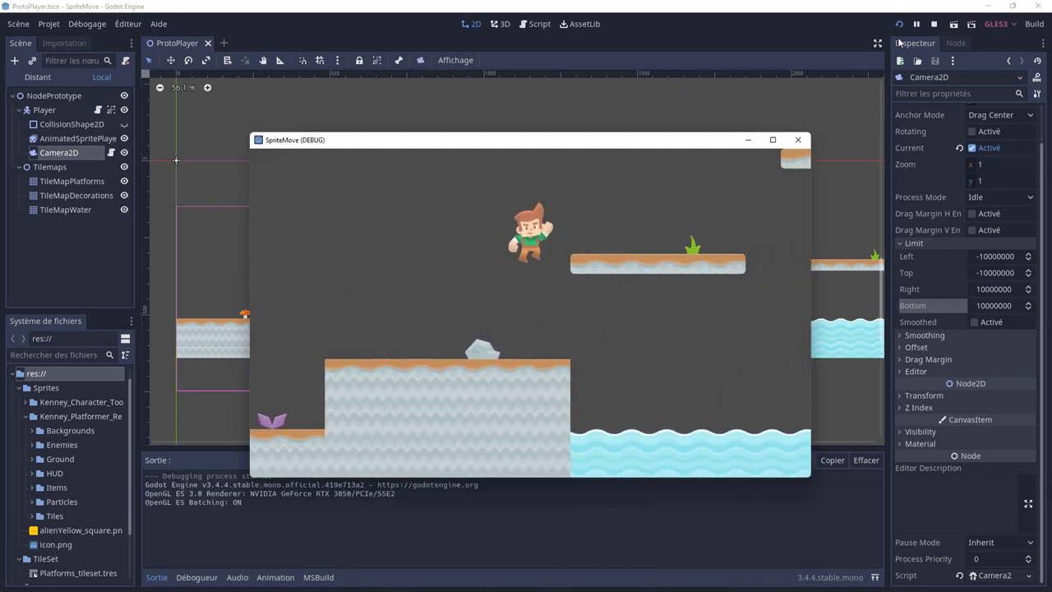
{"action": "key", "text": "Right"}
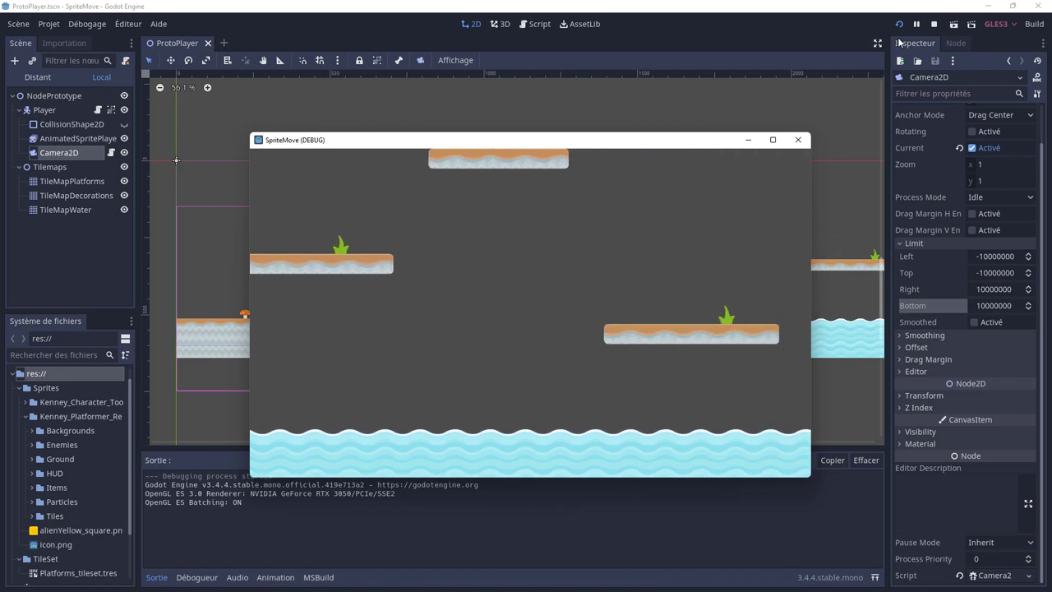
{"action": "key", "text": "Right"}
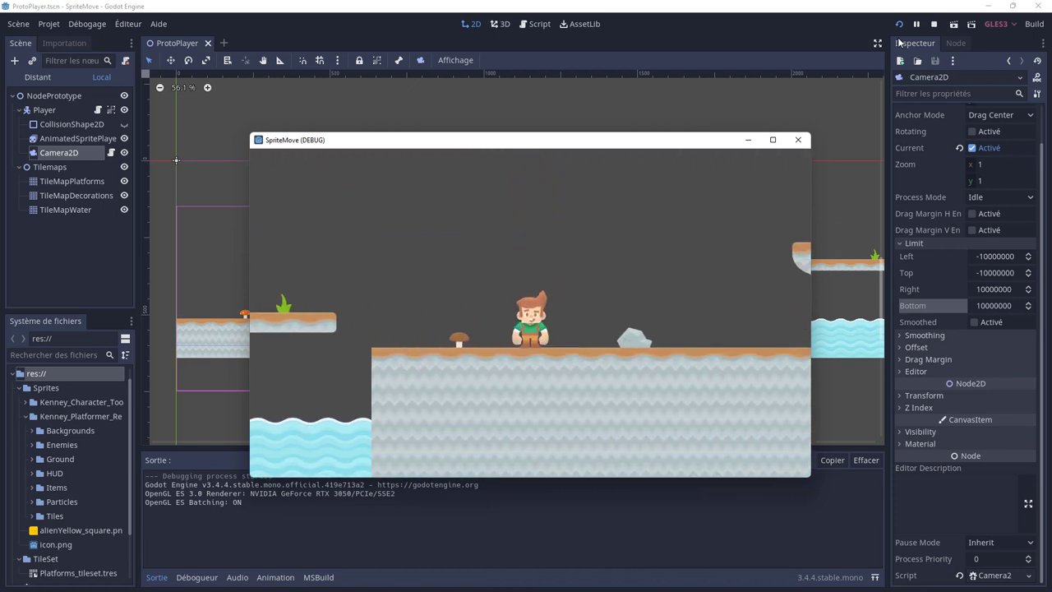
{"action": "left_click", "coordinate": [797, 140]}
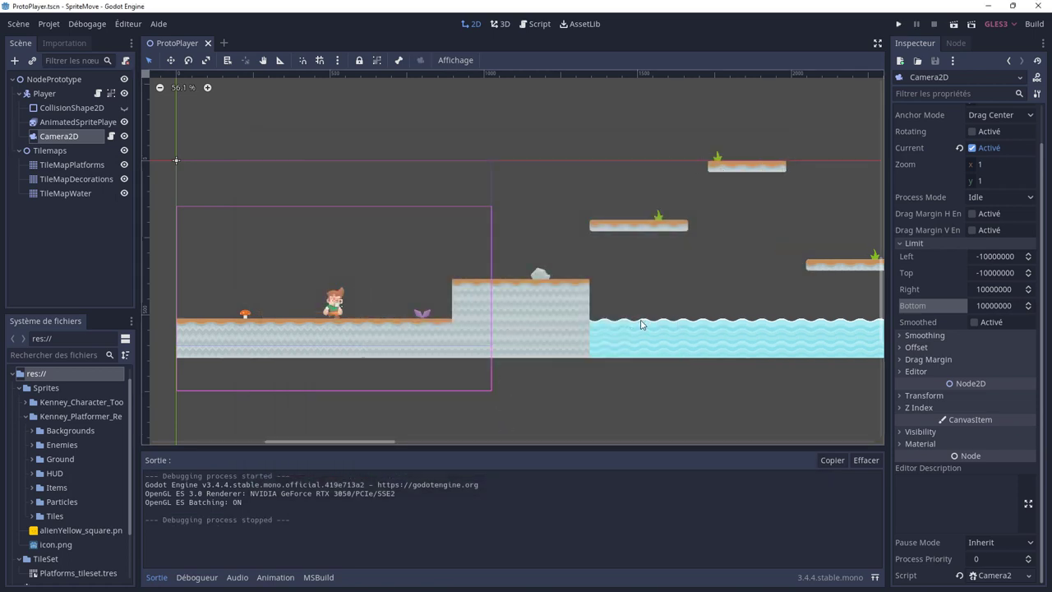
Paint a tall dirtCenter wall column at the level's left end on TileMapPlatforms, erasing a stray tile
{"action": "scroll", "coordinate": [641, 325], "scroll_direction": "down", "scroll_amount": 2}
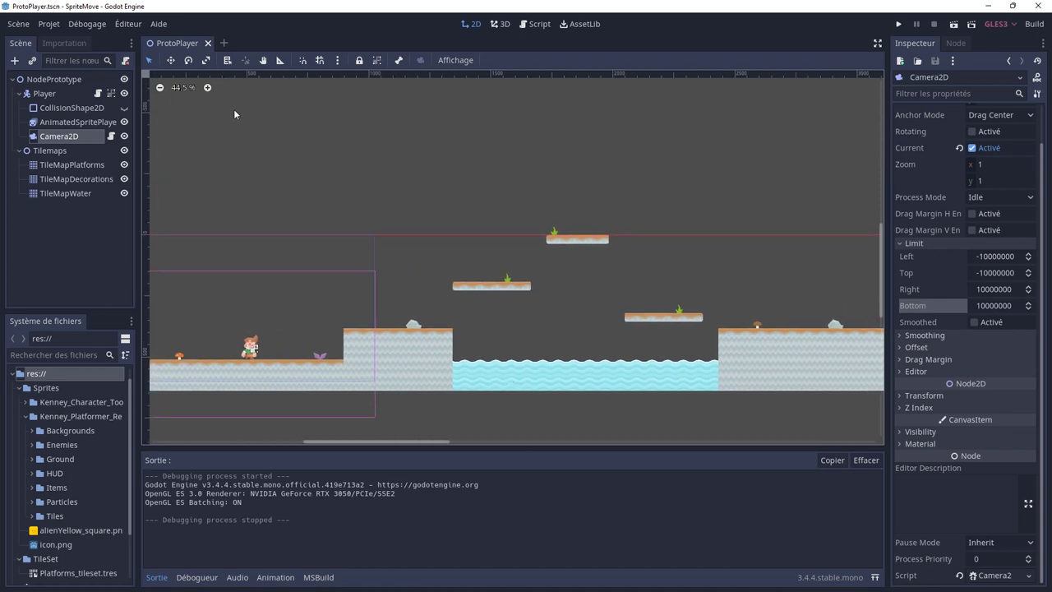
{"action": "left_click", "coordinate": [67, 165]}
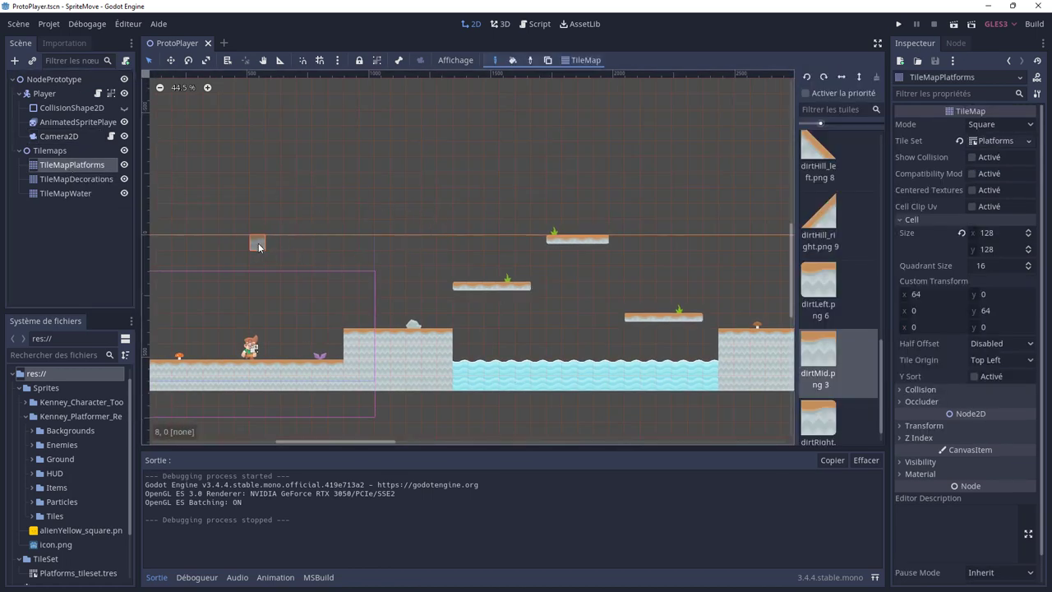
{"action": "middle_click_drag", "start_coordinate": [257, 244], "coordinate": [414, 237]}
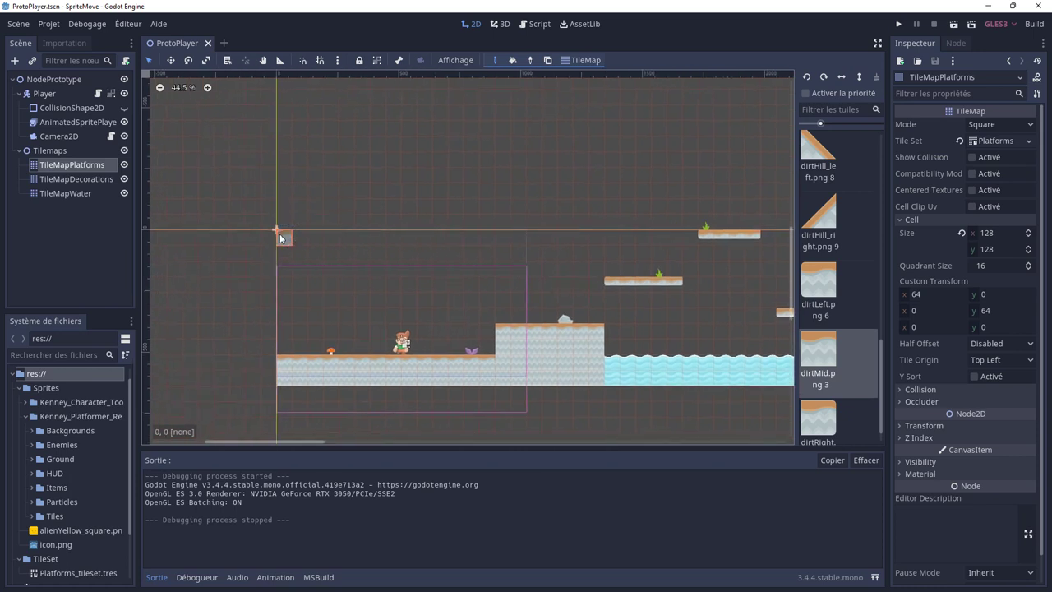
{"action": "scroll", "coordinate": [815, 261], "scroll_direction": "down", "scroll_amount": 1}
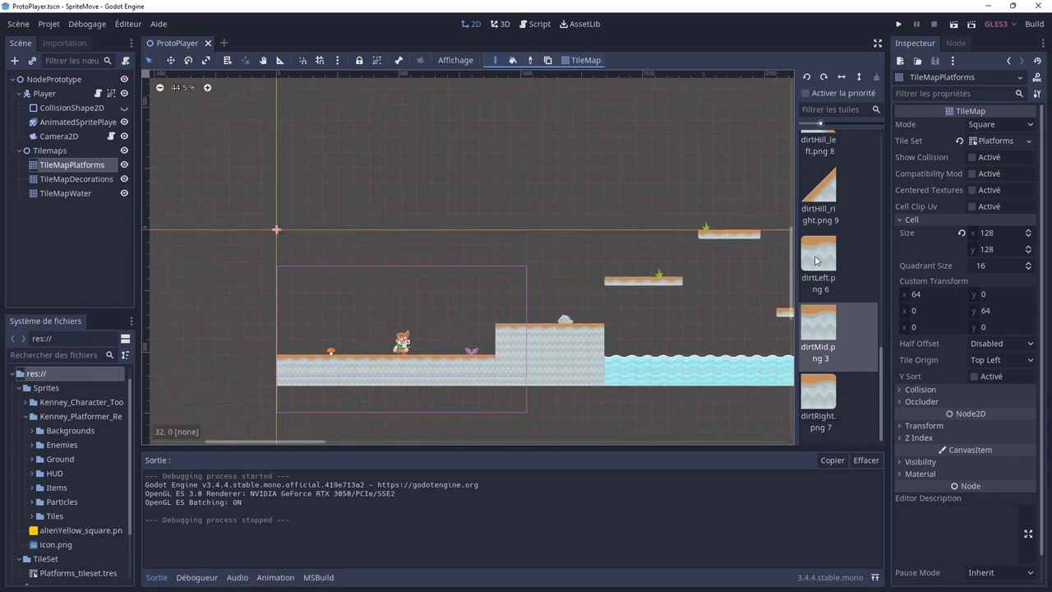
{"action": "scroll", "coordinate": [827, 280], "scroll_direction": "up", "scroll_amount": 5}
{"action": "scroll", "coordinate": [827, 280], "scroll_direction": "up", "scroll_amount": 5}
{"action": "scroll", "coordinate": [826, 281], "scroll_direction": "up", "scroll_amount": 5}
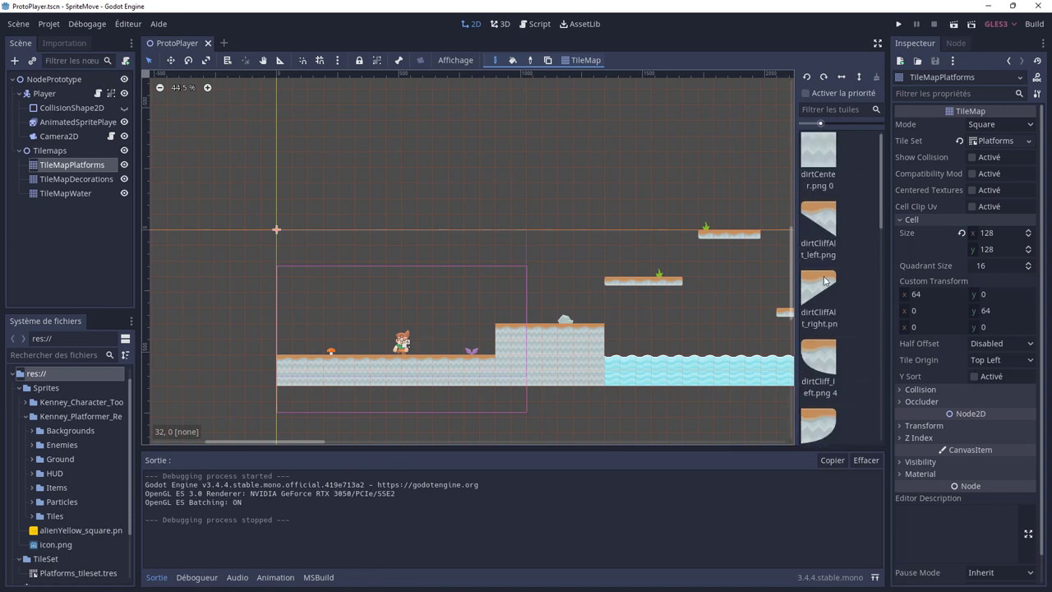
{"action": "left_click", "coordinate": [815, 175]}
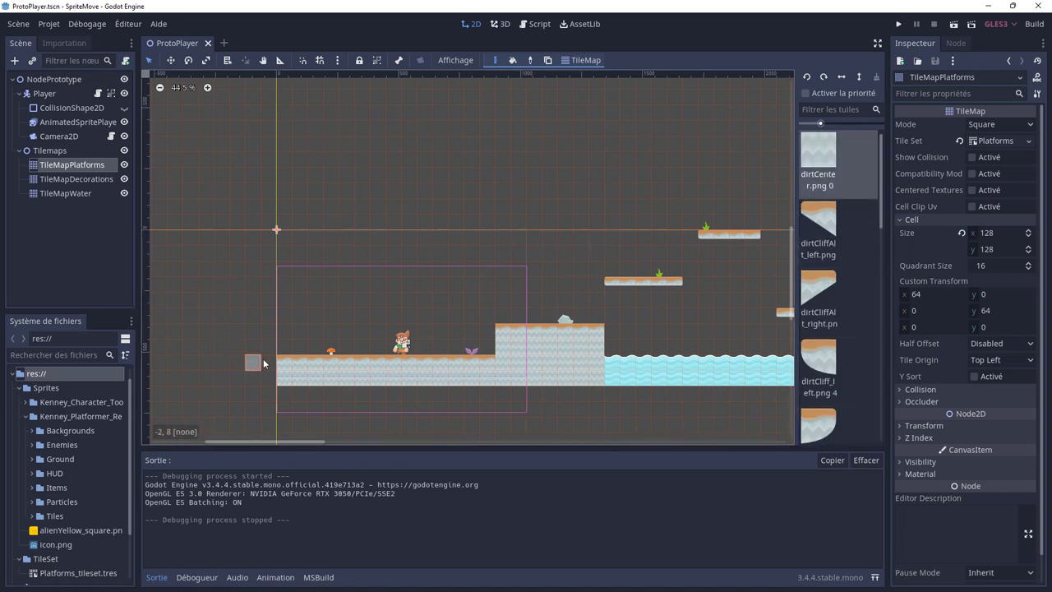
{"action": "left_click_drag", "start_coordinate": [270, 379], "coordinate": [261, 245]}
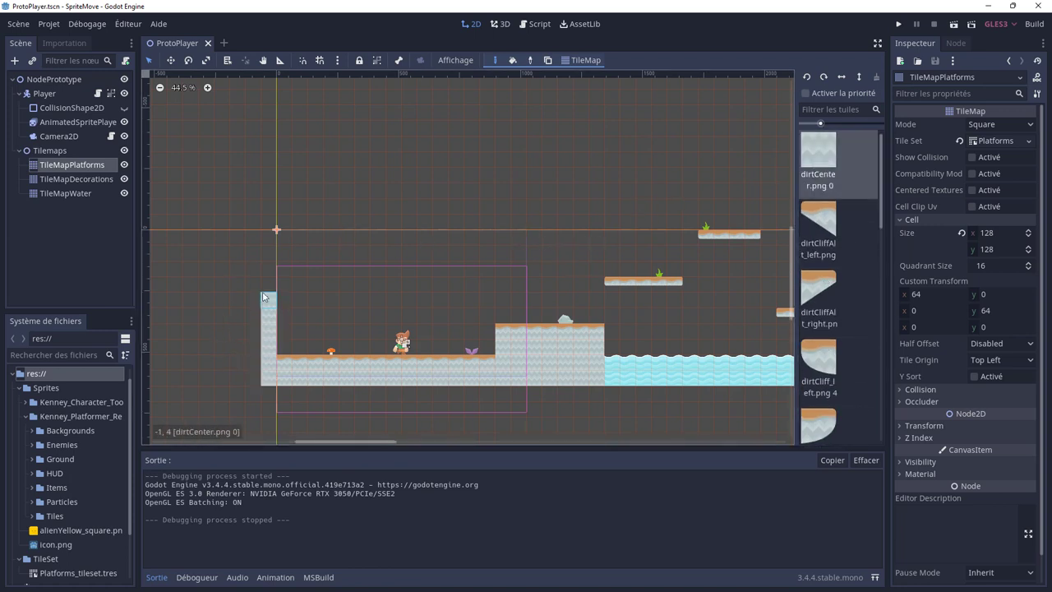
{"action": "right_click", "coordinate": [253, 247]}
{"action": "mouse_move", "coordinate": [266, 209]}
{"action": "left_mouse_down"}
{"action": "mouse_move", "coordinate": [267, 255]}
{"action": "mouse_move", "coordinate": [265, 191]}
{"action": "left_mouse_up"}
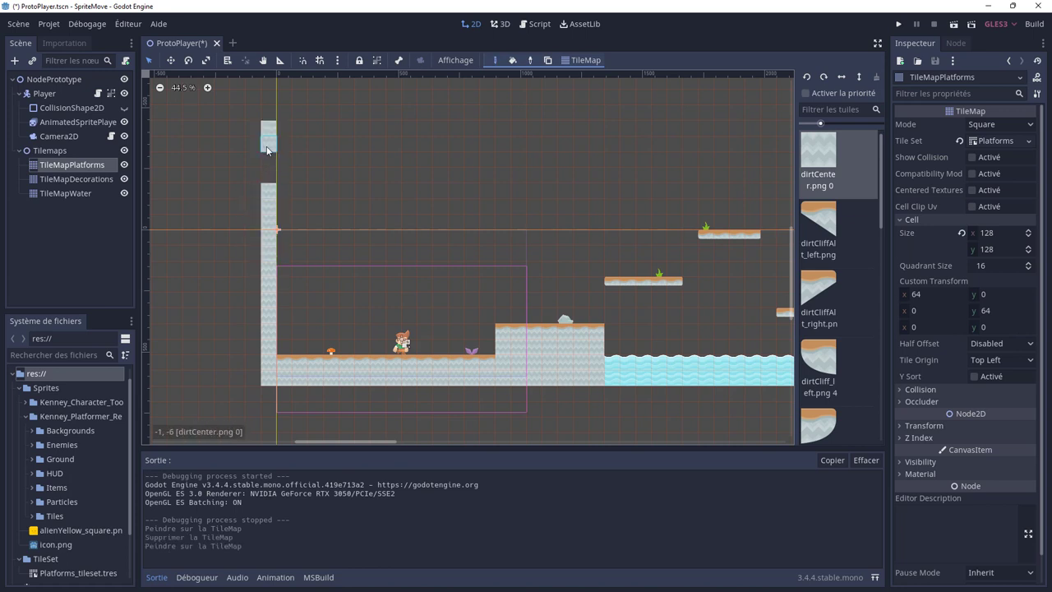
Paint a matching dirtCenter wall column at the level's right end
{"action": "middle_click_drag", "start_coordinate": [637, 240], "coordinate": [182, 237]}
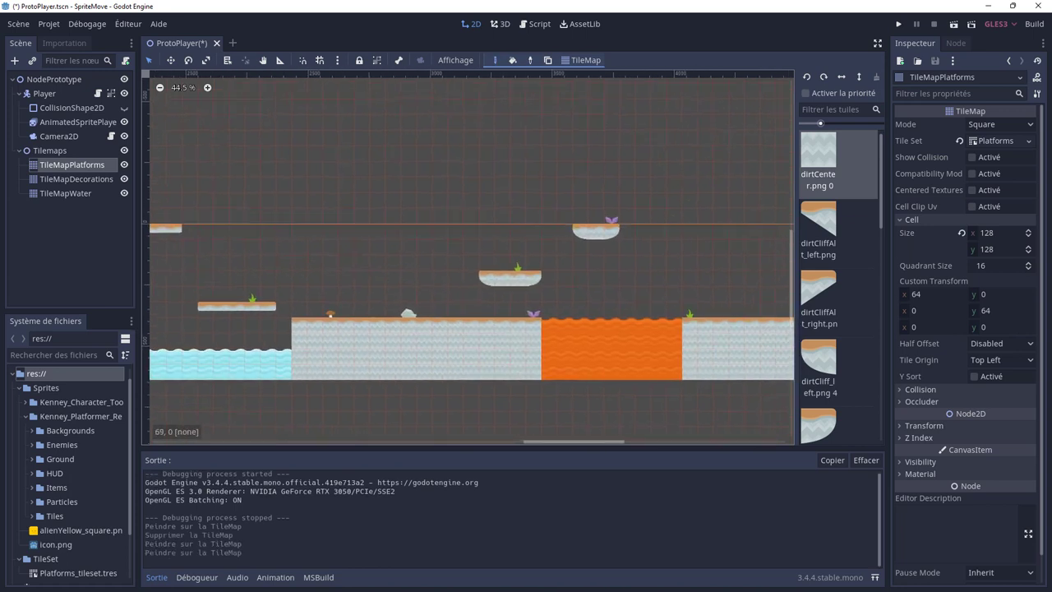
{"action": "mouse_move", "coordinate": [638, 280]}
{"action": "middle_mouse_down"}
{"action": "mouse_move", "coordinate": [203, 261]}
{"action": "mouse_move", "coordinate": [501, 288]}
{"action": "middle_mouse_up"}
{"action": "scroll", "coordinate": [482, 305], "scroll_direction": "down", "scroll_amount": 2}
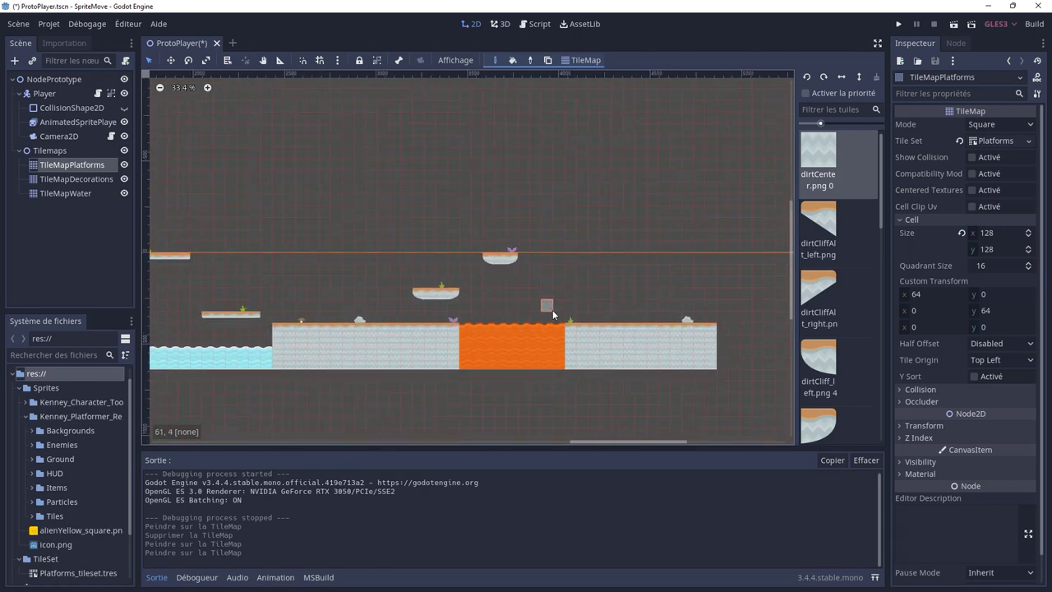
{"action": "scroll", "coordinate": [568, 317], "scroll_direction": "down", "scroll_amount": 4}
{"action": "scroll", "coordinate": [568, 316], "scroll_direction": "down", "scroll_amount": 1}
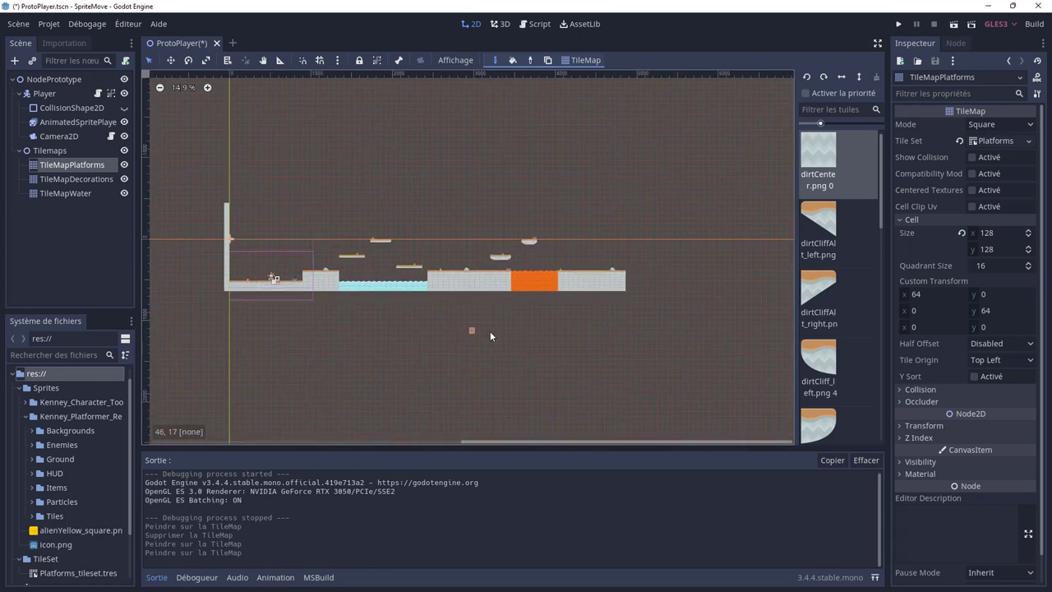
{"action": "left_click_drag", "start_coordinate": [628, 284], "coordinate": [628, 212]}
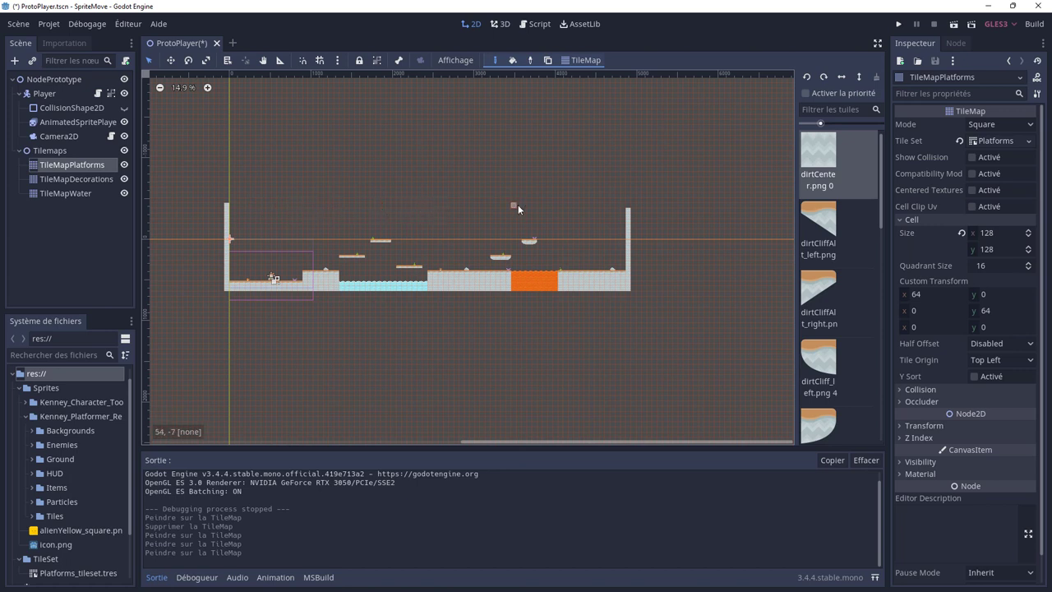
Run the game and move the character right through the level, jumping onto higher ground
{"action": "left_click", "coordinate": [899, 23]}
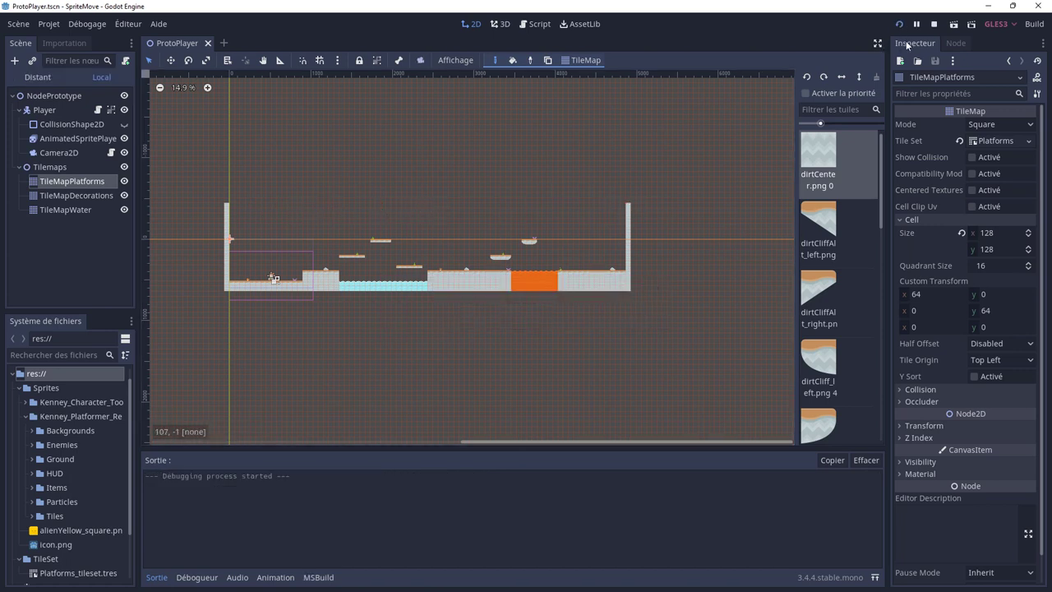
{"action": "key", "text": "Right"}
{"action": "key", "text": "space"}
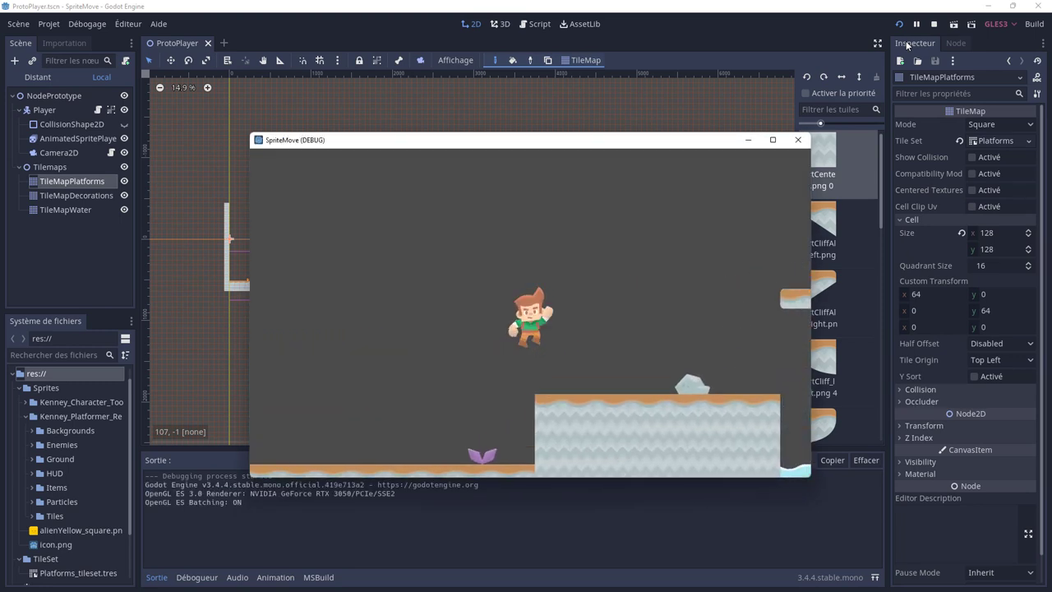
{"action": "key", "text": "space"}
{"action": "key", "text": "Right"}
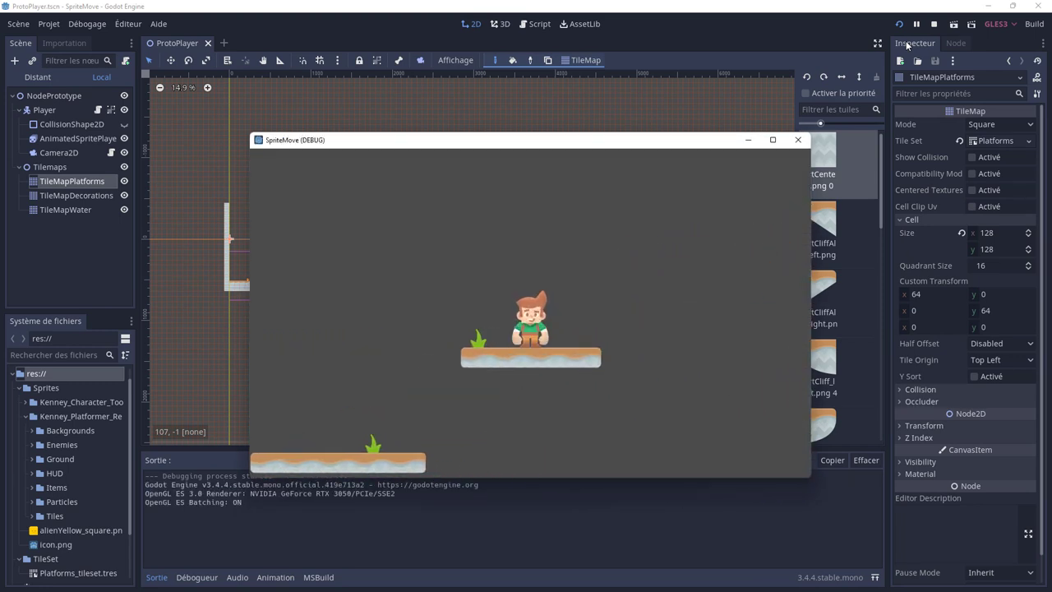
{"action": "key", "text": "space"}
{"action": "key", "text": "Right"}
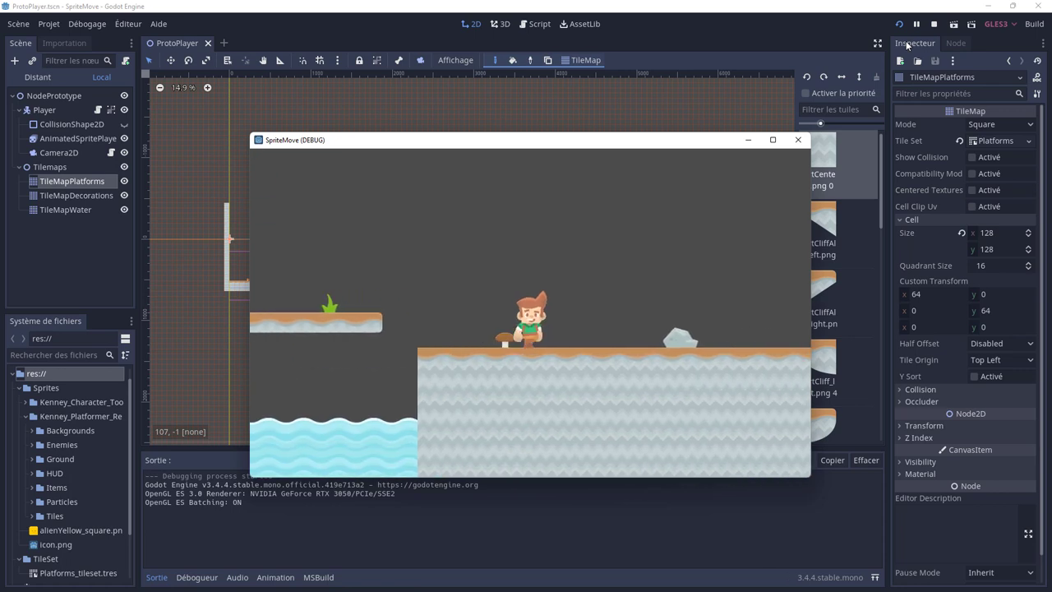
Jump to the higher platform, walk toward the right wall and back, then stop the game
{"action": "key", "text": "space"}
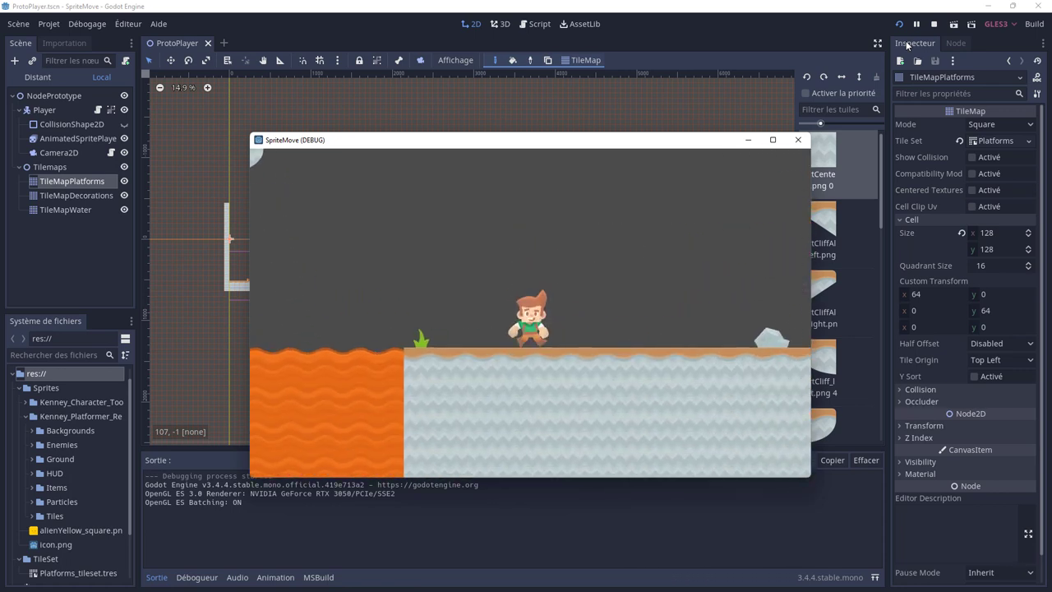
{"action": "key", "text": "Right"}
{"action": "key", "text": "Left"}
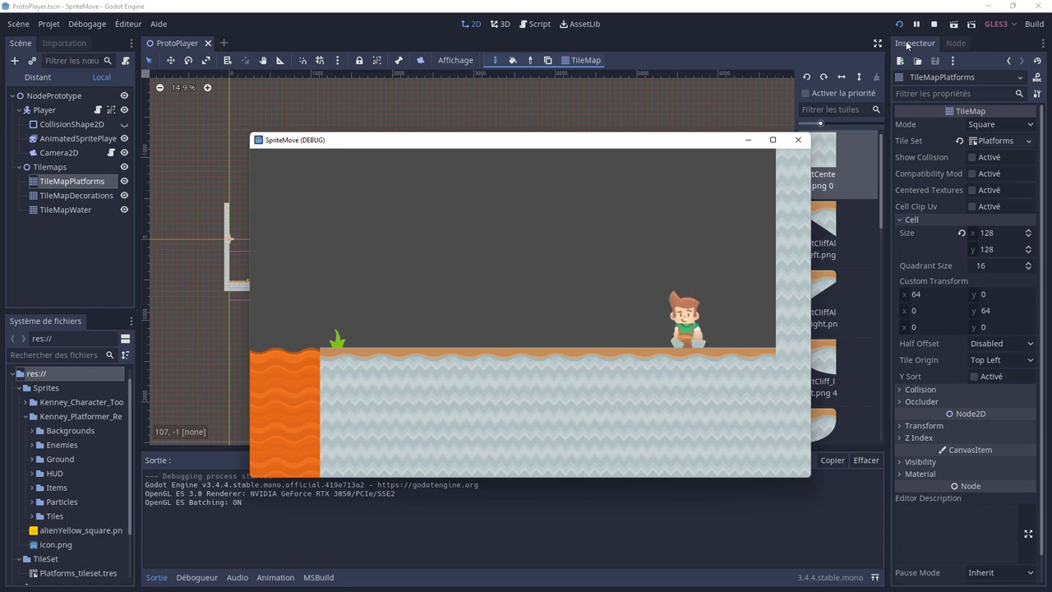
{"action": "key", "text": "Left"}
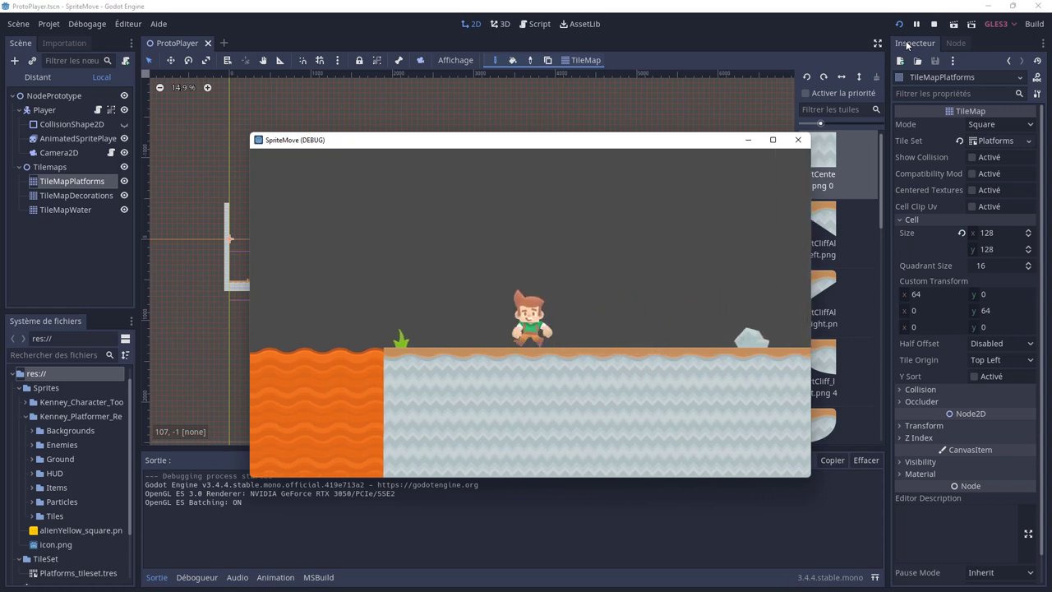
{"action": "key", "text": "space"}
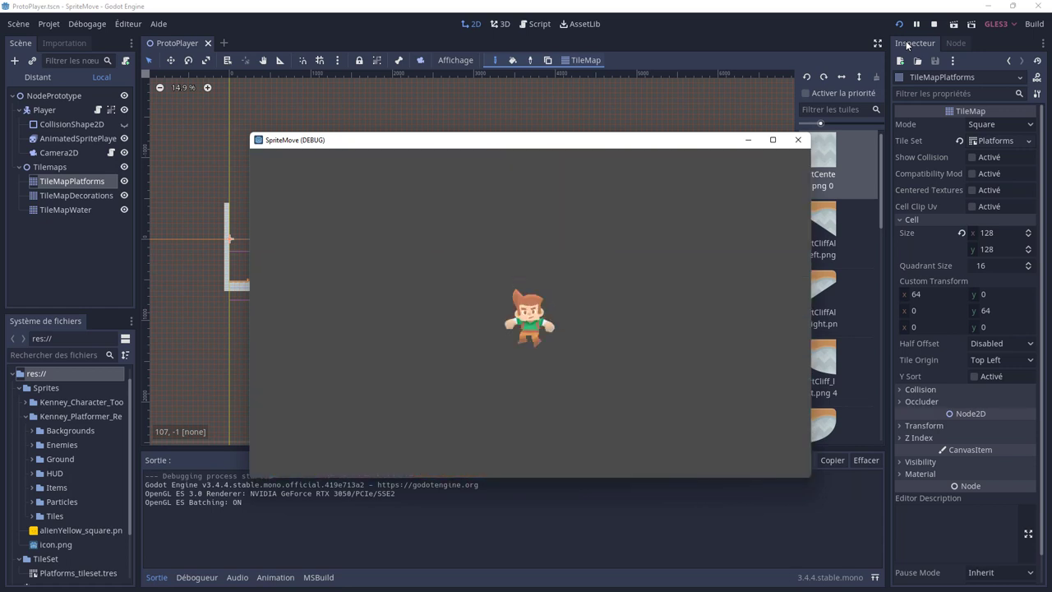
{"action": "left_click", "coordinate": [797, 139]}
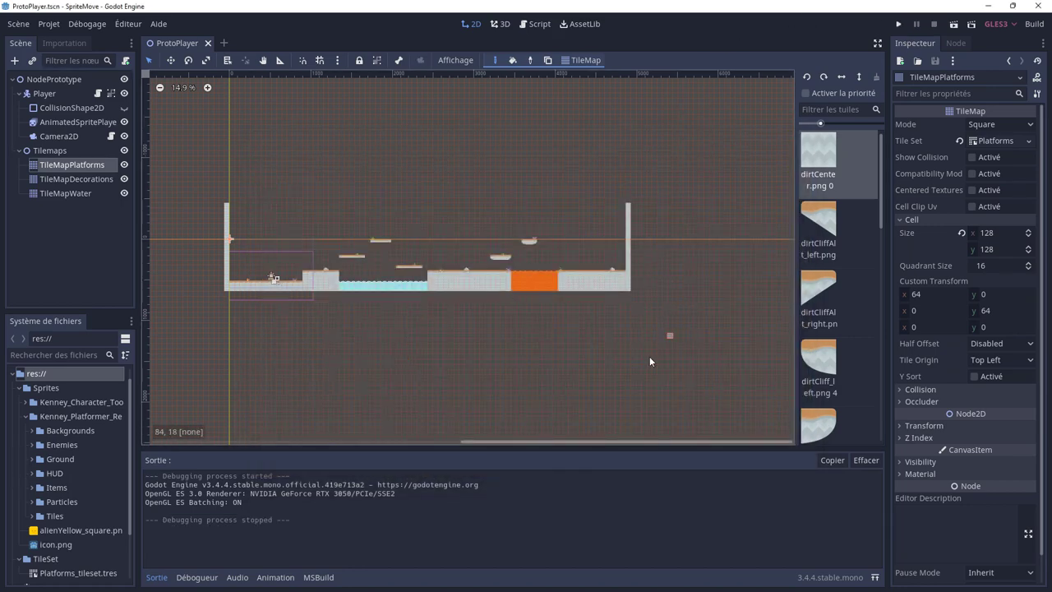
{"action": "scroll", "coordinate": [559, 324], "scroll_direction": "up", "scroll_amount": 2}
{"action": "scroll", "coordinate": [610, 314], "scroll_direction": "left", "scroll_amount": 2, "text": "shift"}
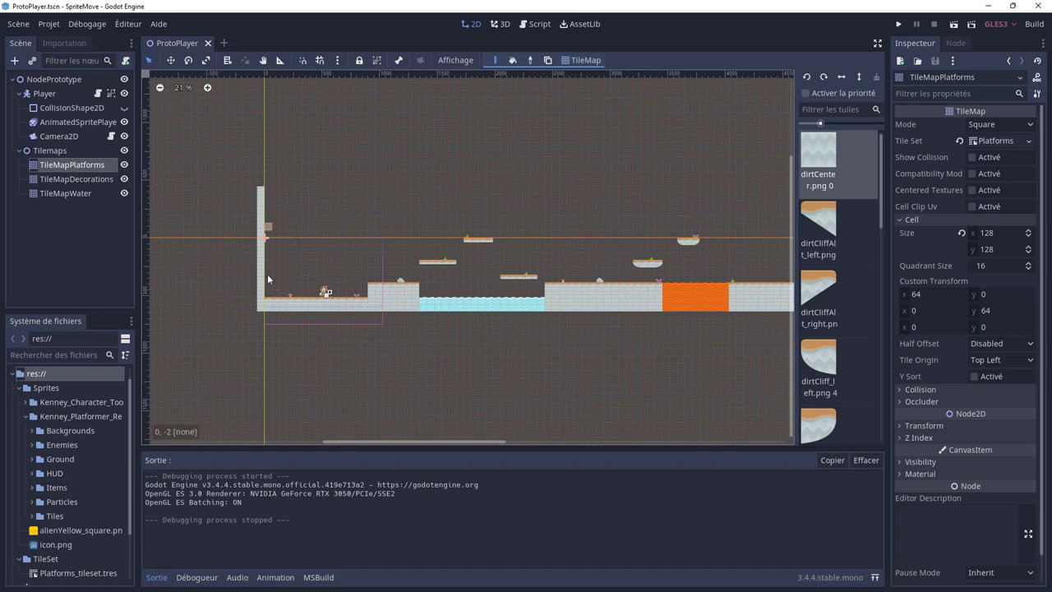
Open Camera2DLimits.cs and add 'LimitLeft += map_cellsize.x * node.Scale.x;' below the limit assignments
{"action": "left_click", "coordinate": [111, 136]}
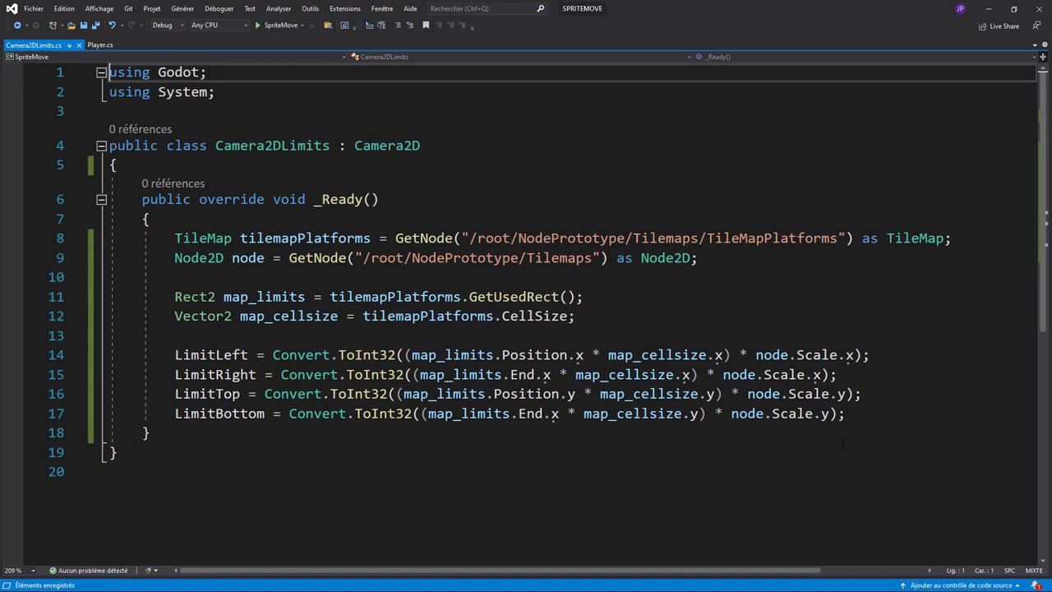
{"action": "left_click", "coordinate": [855, 413]}
{"action": "key", "text": "Return"}
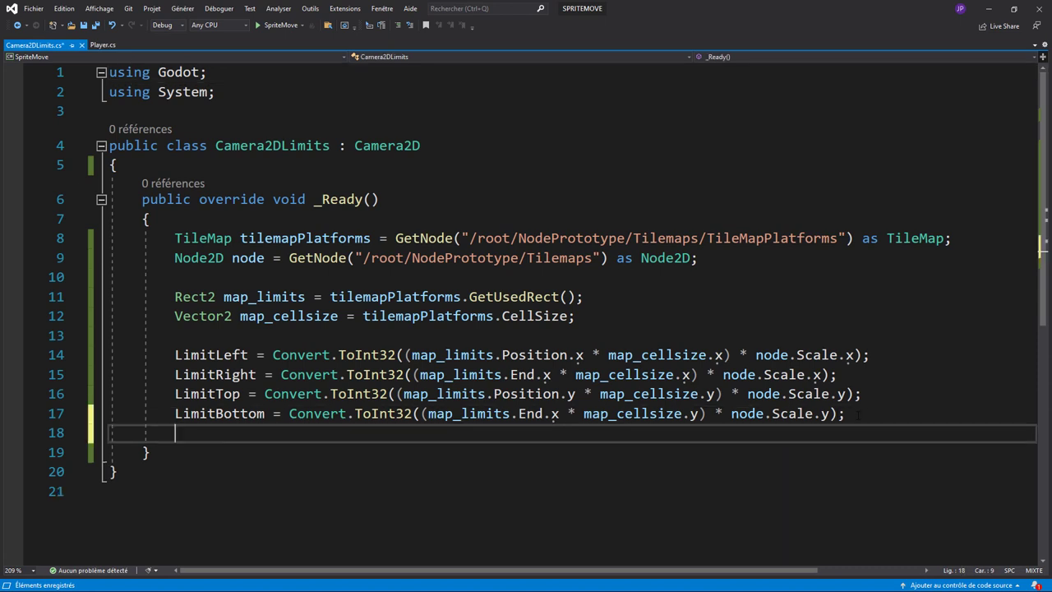
{"action": "key", "text": "Return"}
{"action": "type", "text": "limi"}
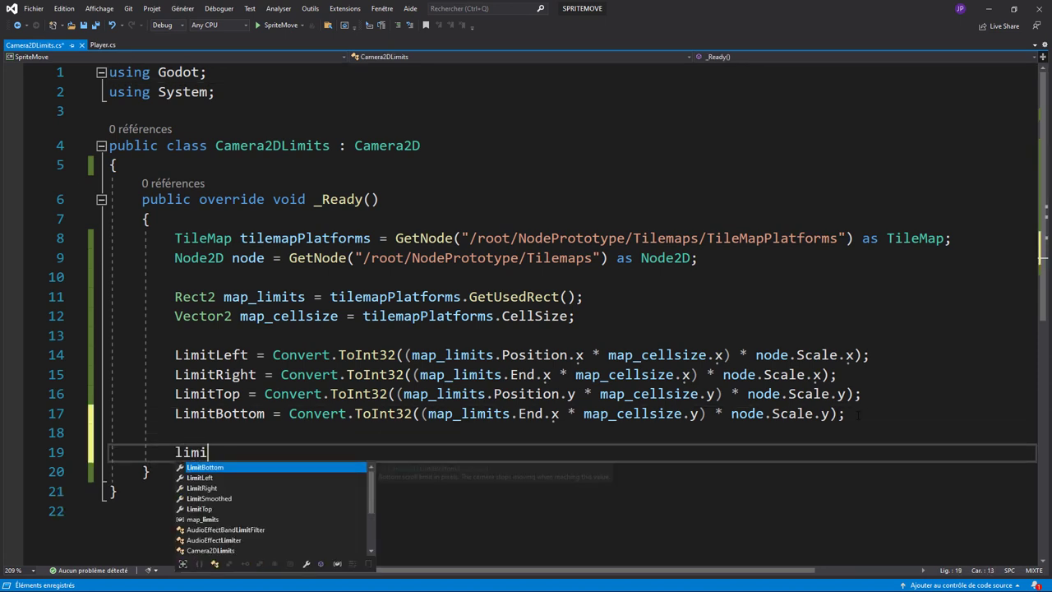
{"action": "key", "text": "Tab"}
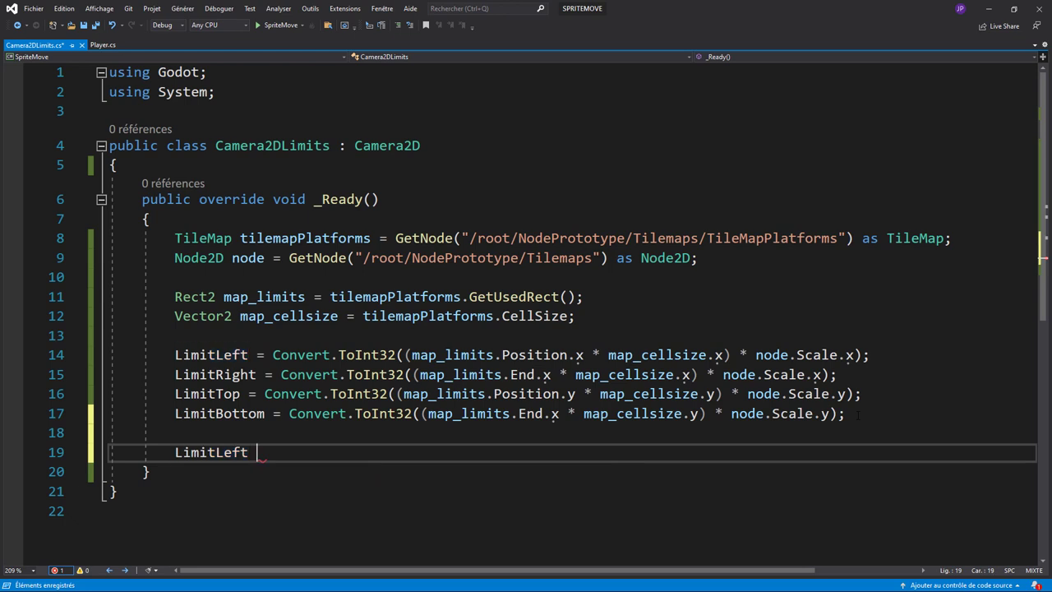
{"action": "type", "text": "+= "}
{"action": "type", "text": "map"}
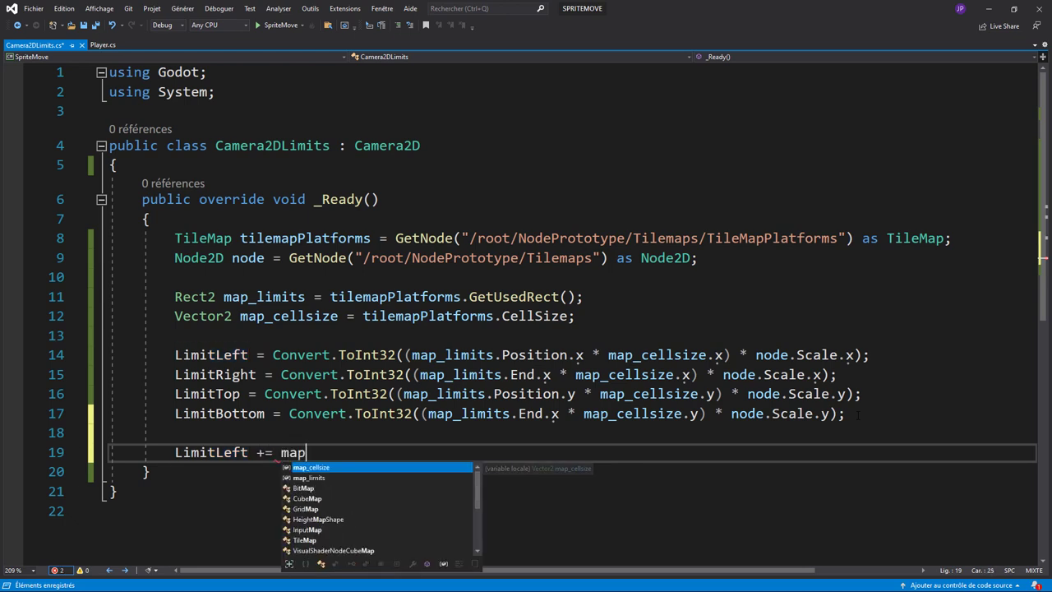
{"action": "key", "text": "Tab"}
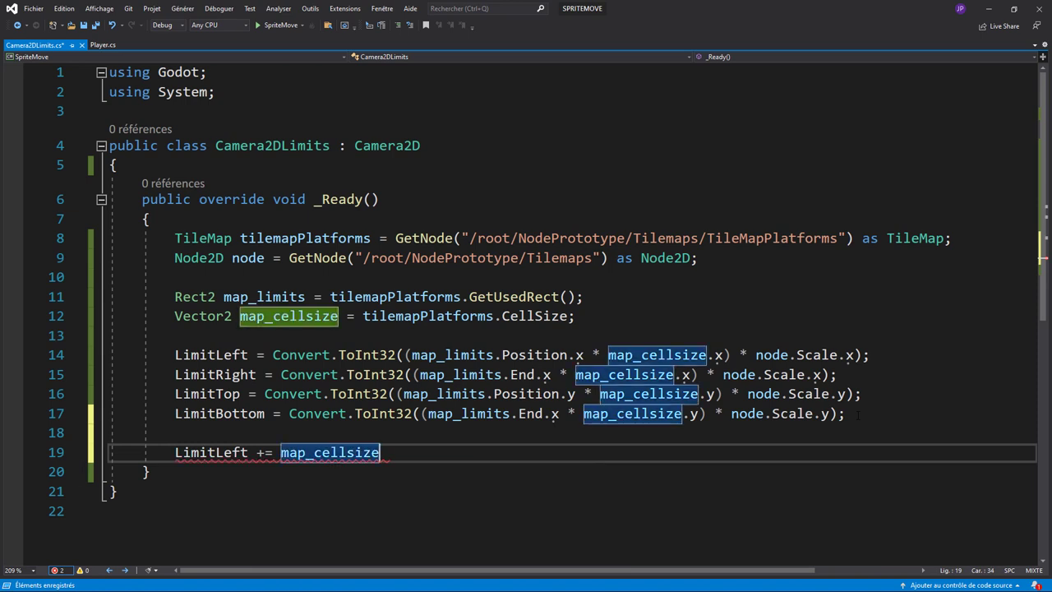
{"action": "type", "text": ".x"}
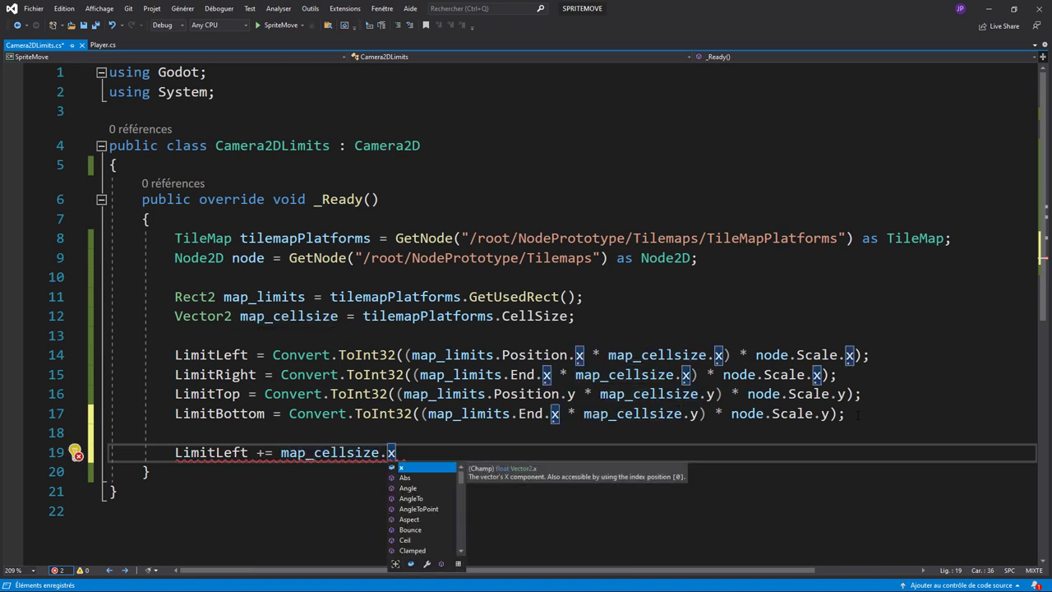
{"action": "type", "text": " * no"}
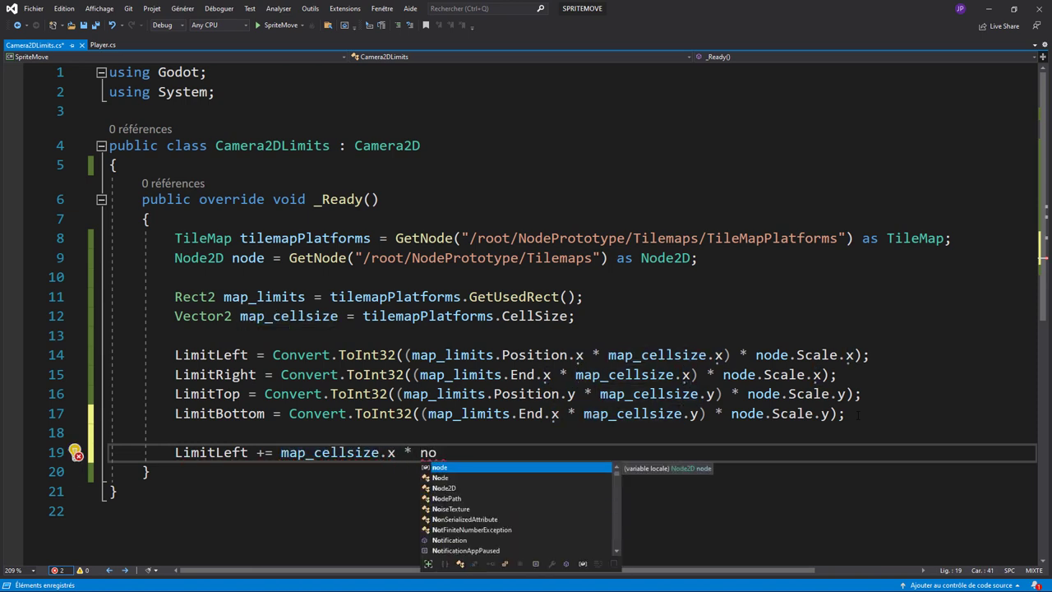
{"action": "key", "text": "Tab"}
{"action": "type", "text": ".Scale"}
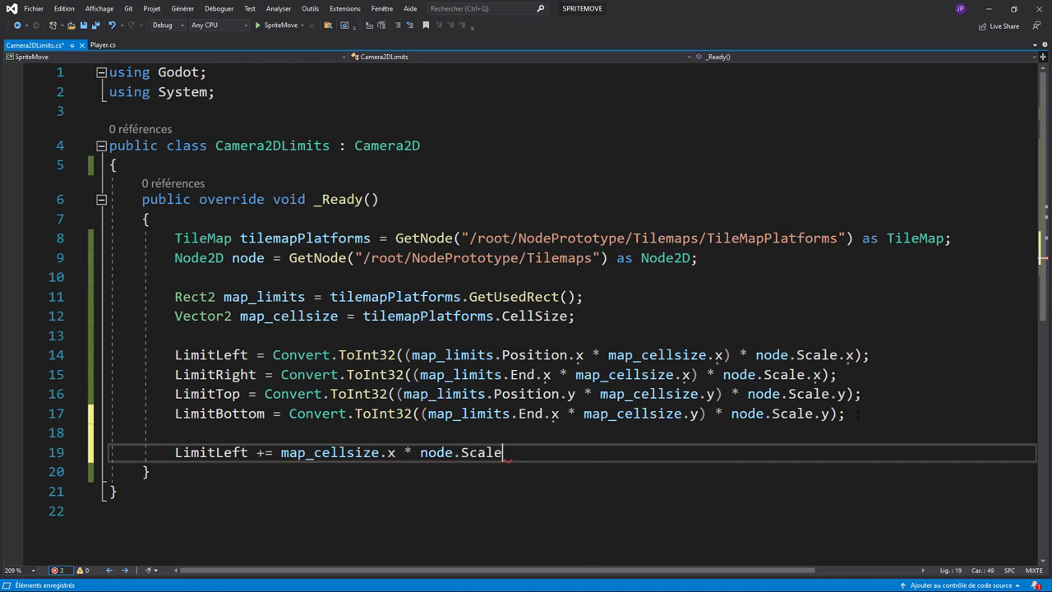
{"action": "type", "text": ".x;"}
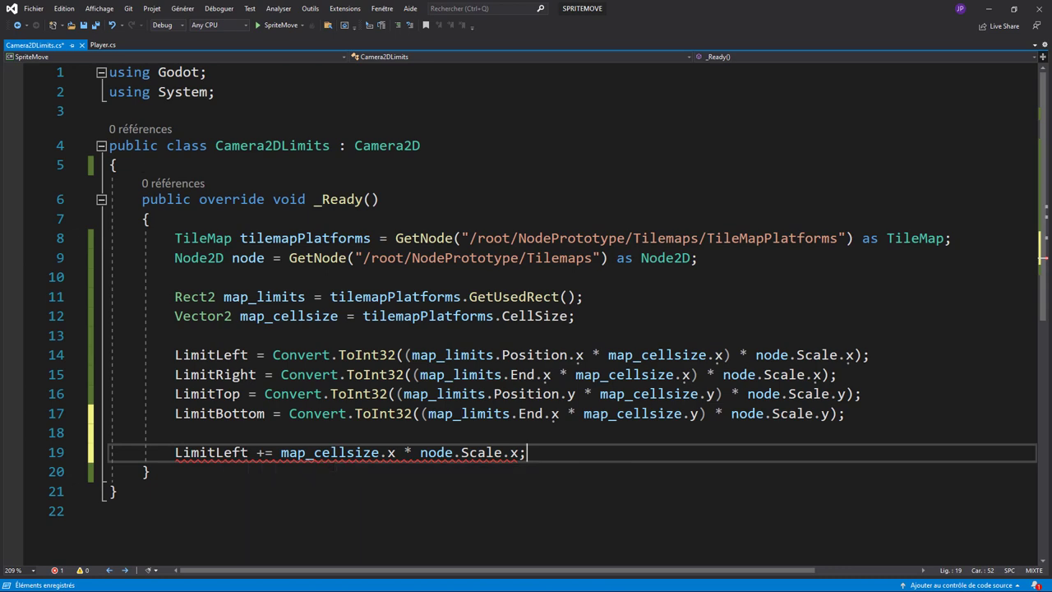
Zoom and pan the Godot level view to inspect the left and right walls, then return to Visual Studio
{"action": "left_click", "coordinate": [989, 8]}
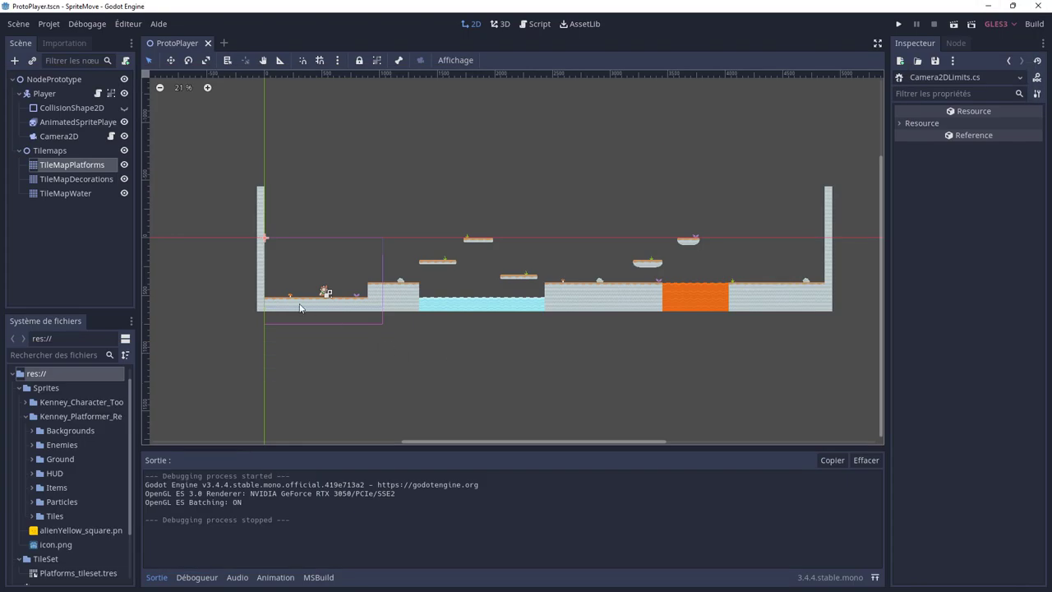
{"action": "scroll", "coordinate": [259, 316], "scroll_direction": "up", "scroll_amount": 6}
{"action": "scroll", "coordinate": [272, 367], "scroll_direction": "up", "scroll_amount": 2}
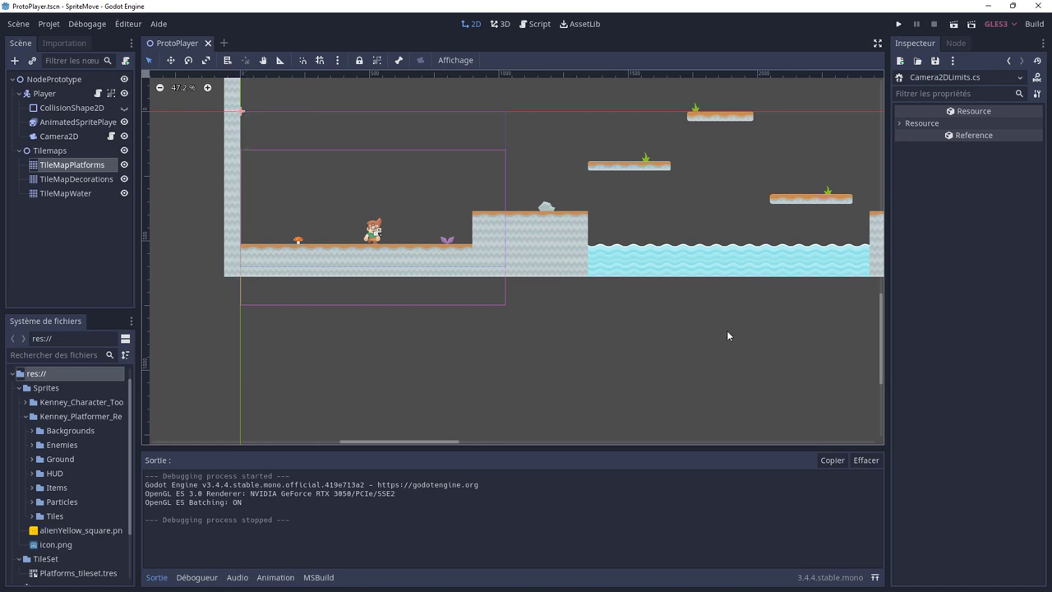
{"action": "middle_click_drag", "start_coordinate": [806, 289], "coordinate": [630, 337]}
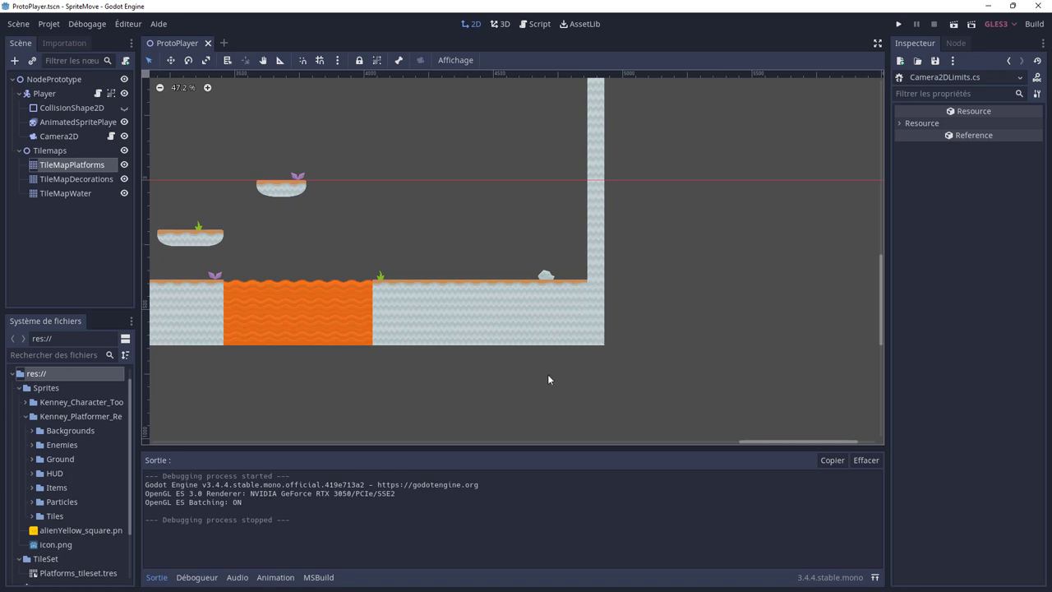
{"action": "key", "text": "alt+Tab"}
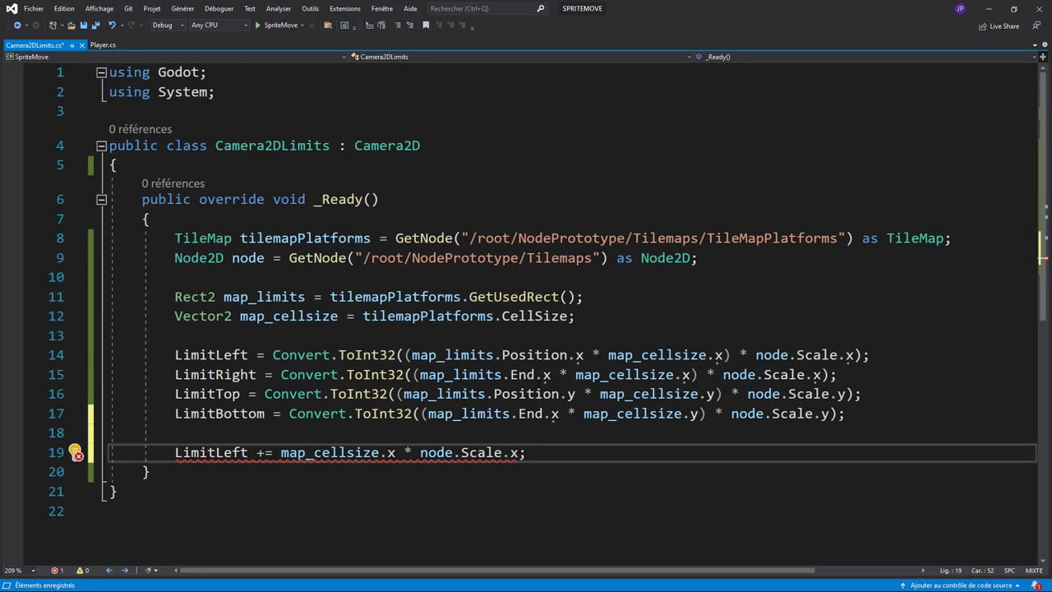
Wrap the map_cellsize offset expression on line 19 in Convert.ToInt32( )
{"action": "left_click", "coordinate": [282, 452]}
{"action": "key", "text": "Left"}
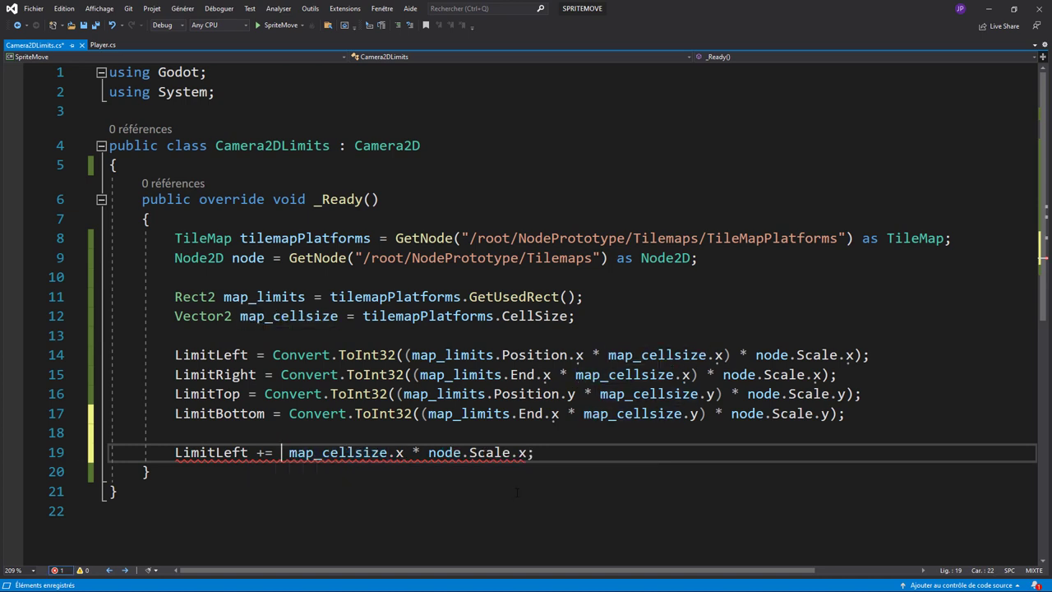
{"action": "type", "text": "con"}
{"action": "key", "text": "Down"}
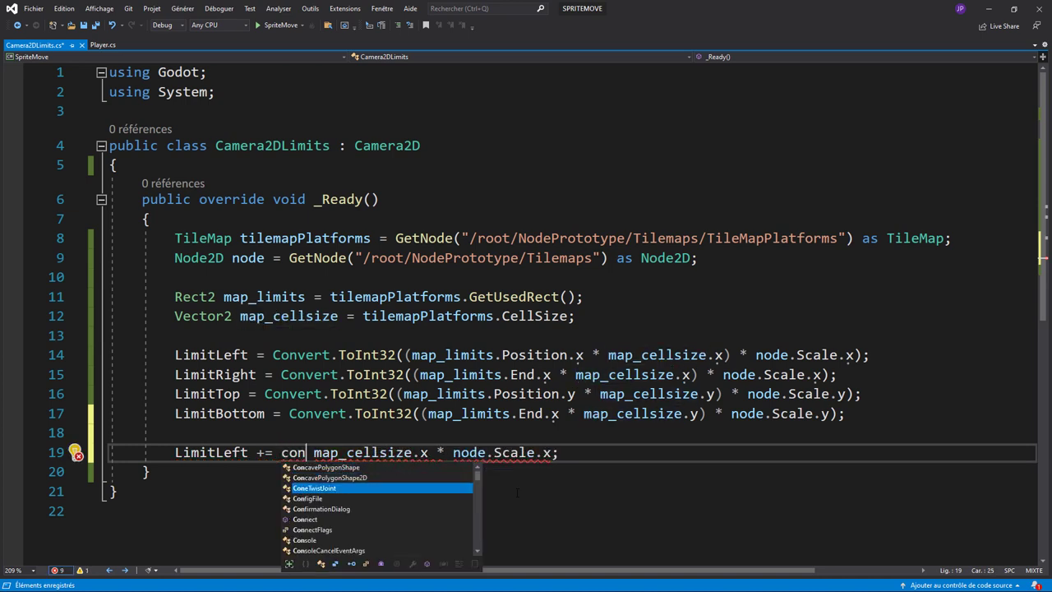
{"action": "type", "text": "ver"}
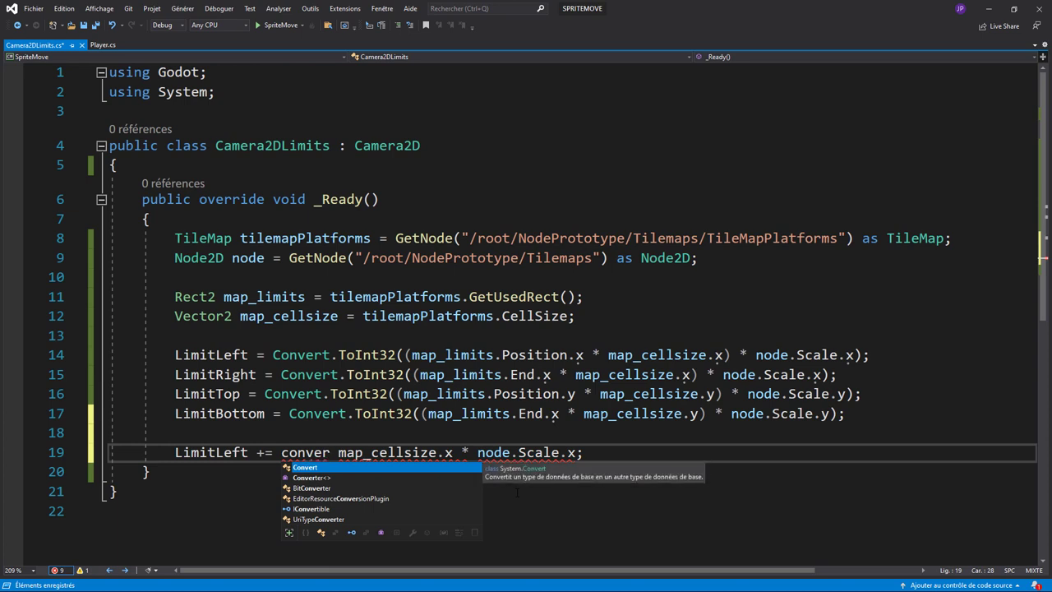
{"action": "key", "text": "Tab"}
{"action": "type", "text": ".to"}
{"action": "key", "text": "Tab"}
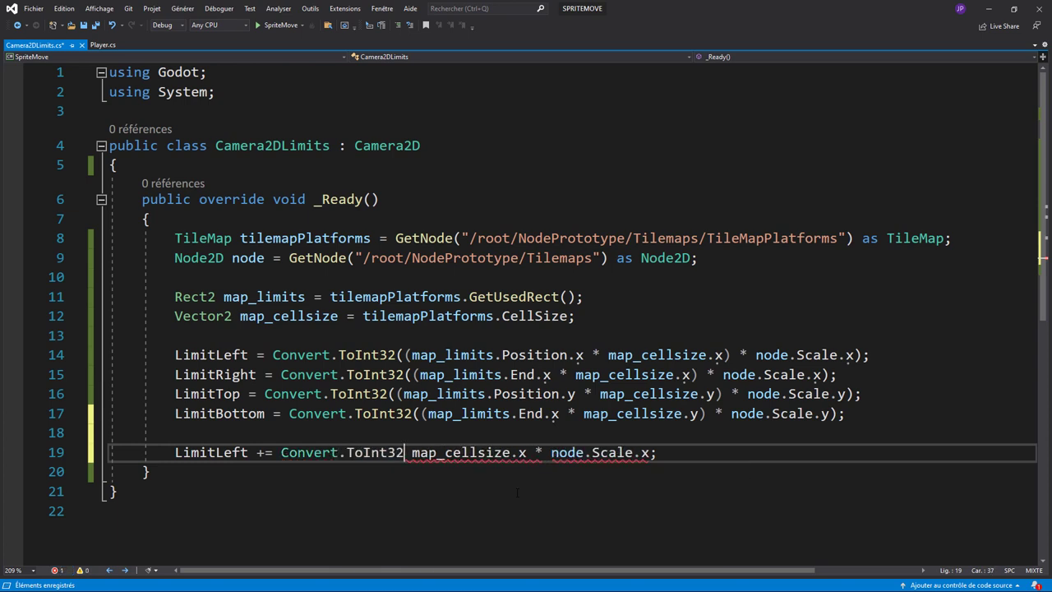
{"action": "type", "text": "("}
{"action": "key", "text": "Delete"}
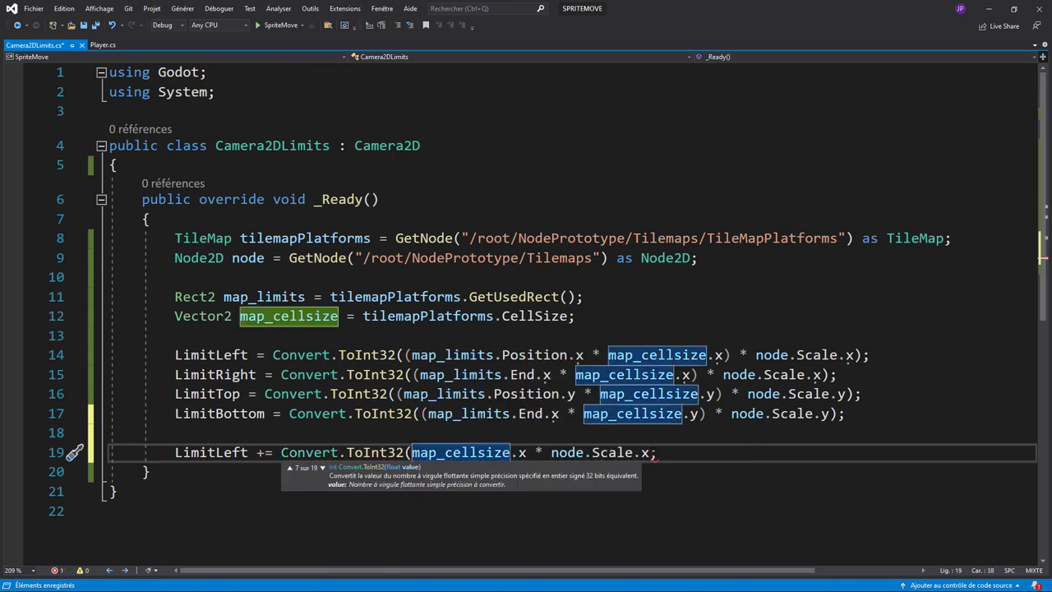
{"action": "left_click", "coordinate": [647, 453]}
{"action": "type", "text": ")"}
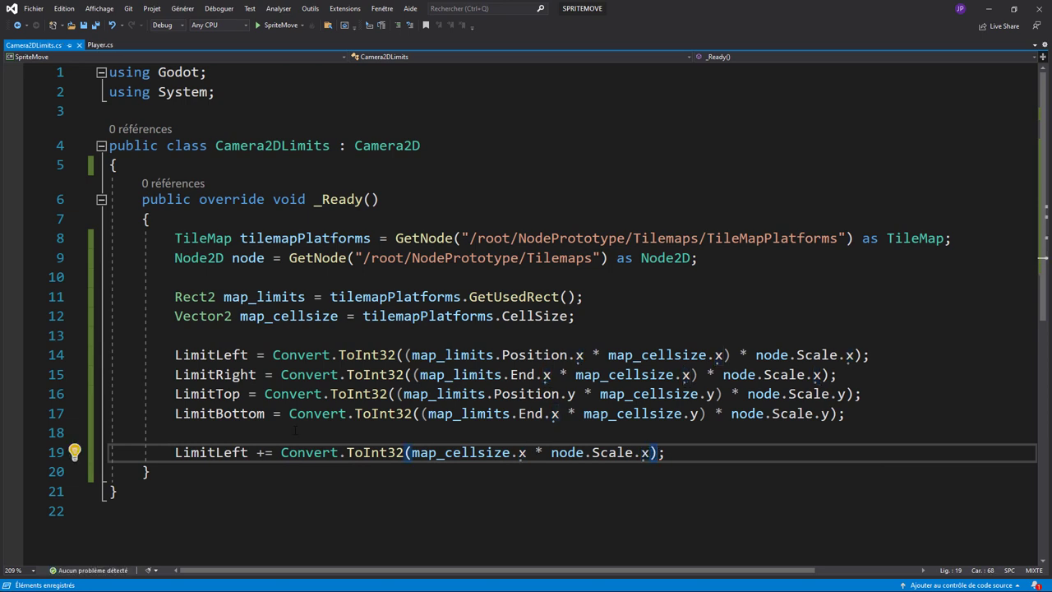
Duplicate line 19 as a 'LimitLeft -=' line 20, save the script and return to Godot
{"action": "left_click_drag", "start_coordinate": [175, 452], "coordinate": [680, 452]}
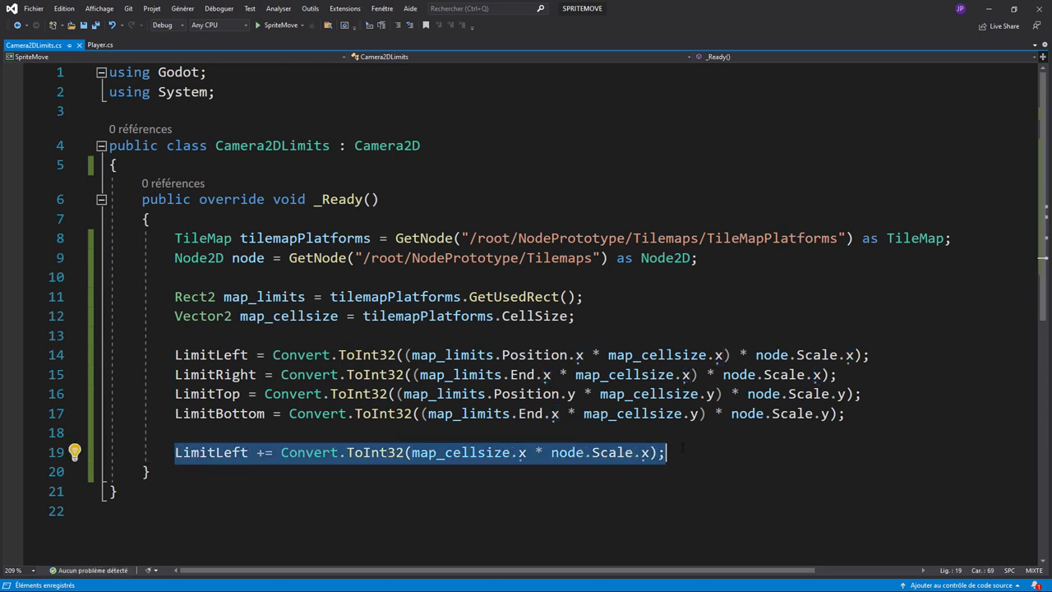
{"action": "key", "text": "ctrl+c"}
{"action": "key", "text": "End"}
{"action": "key", "text": "Return"}
{"action": "key", "text": "ctrl+v"}
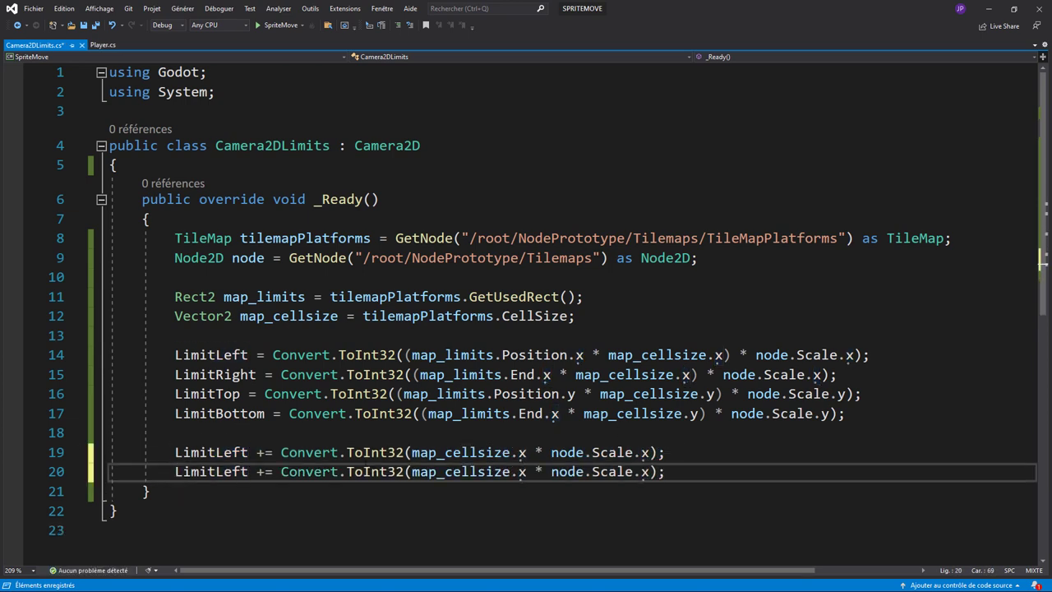
{"action": "left_click", "coordinate": [258, 471]}
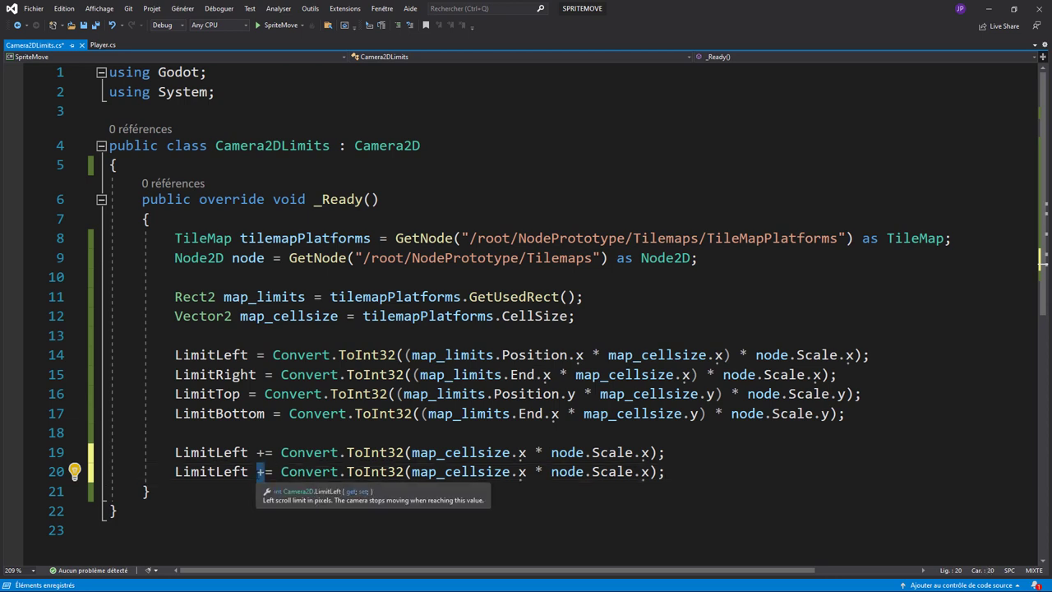
{"action": "key", "text": "Delete"}
{"action": "type", "text": "-"}
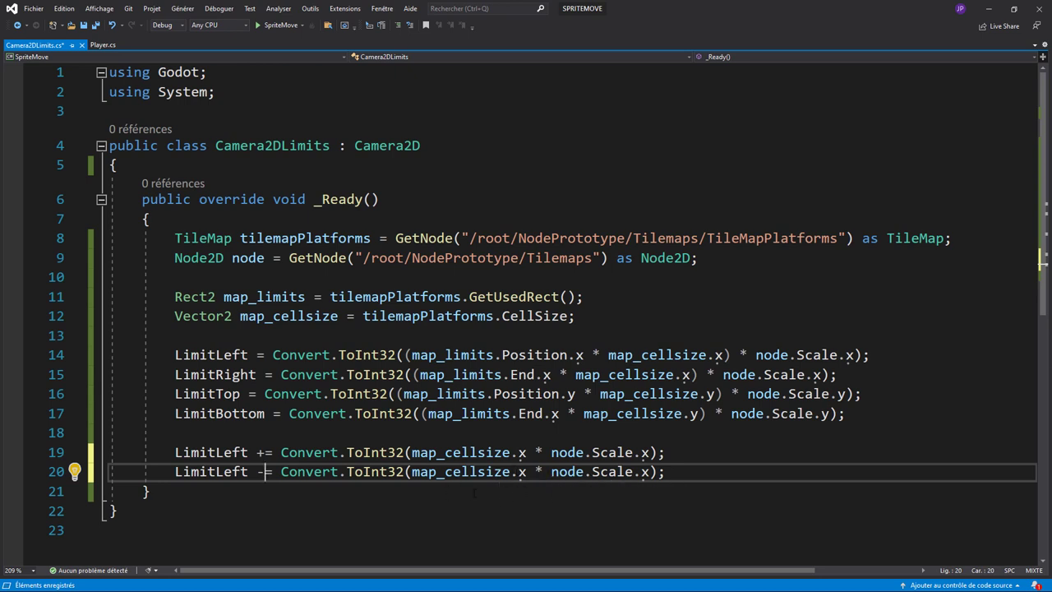
{"action": "key", "text": "ctrl+s"}
{"action": "key", "text": "alt+Tab"}
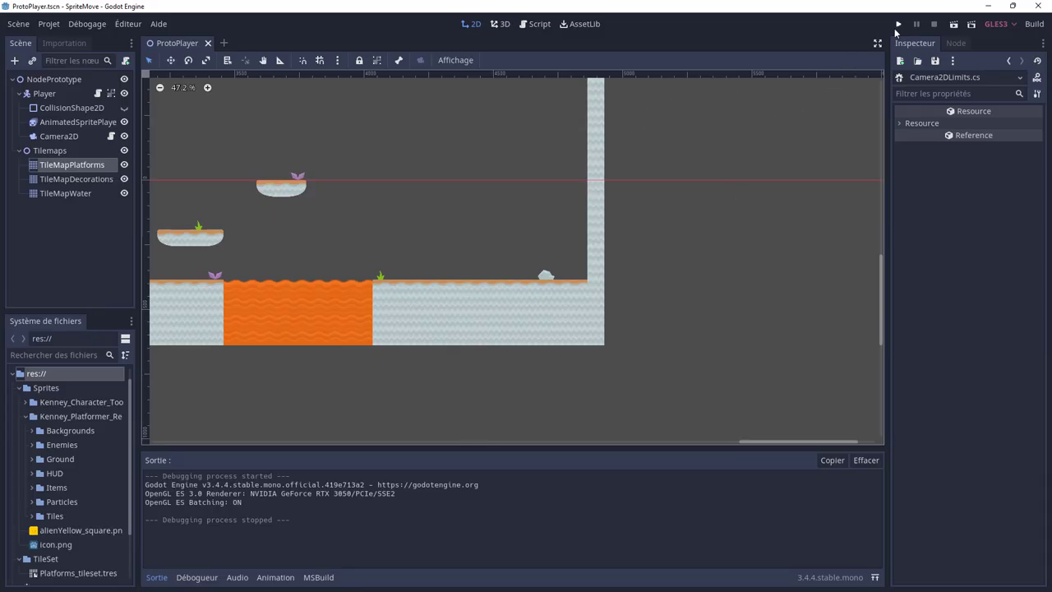
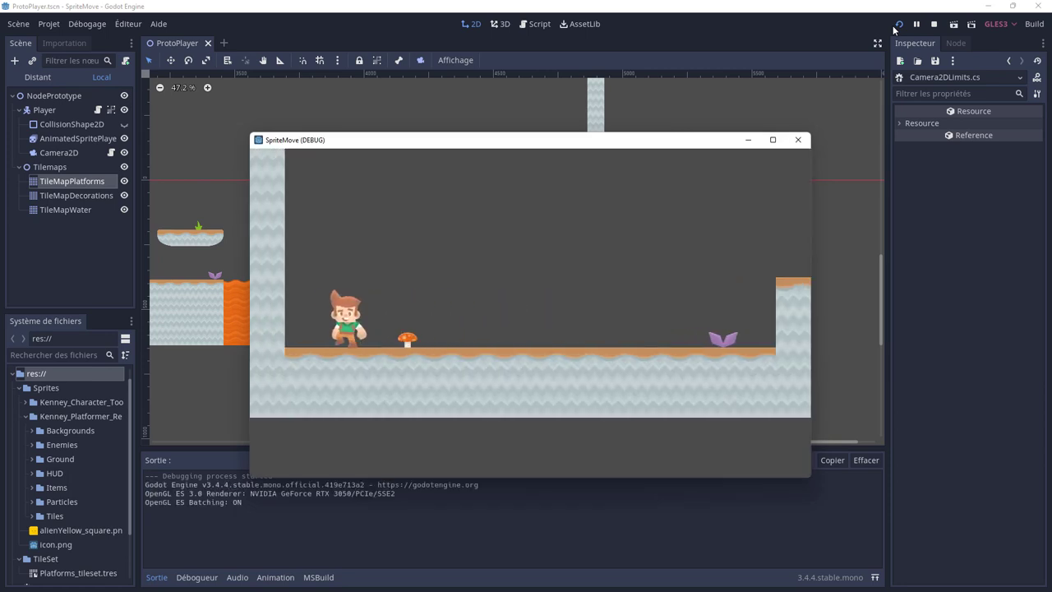
Walk and jump the player toward the walls in the test run, then stop the game
{"action": "key", "text": "Right"}
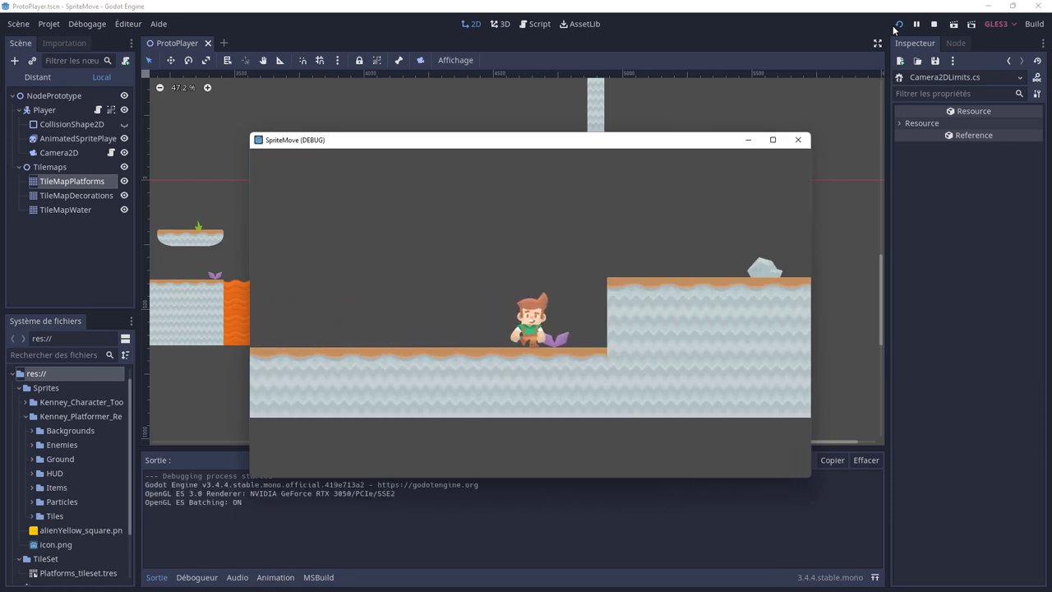
{"action": "key", "text": "space"}
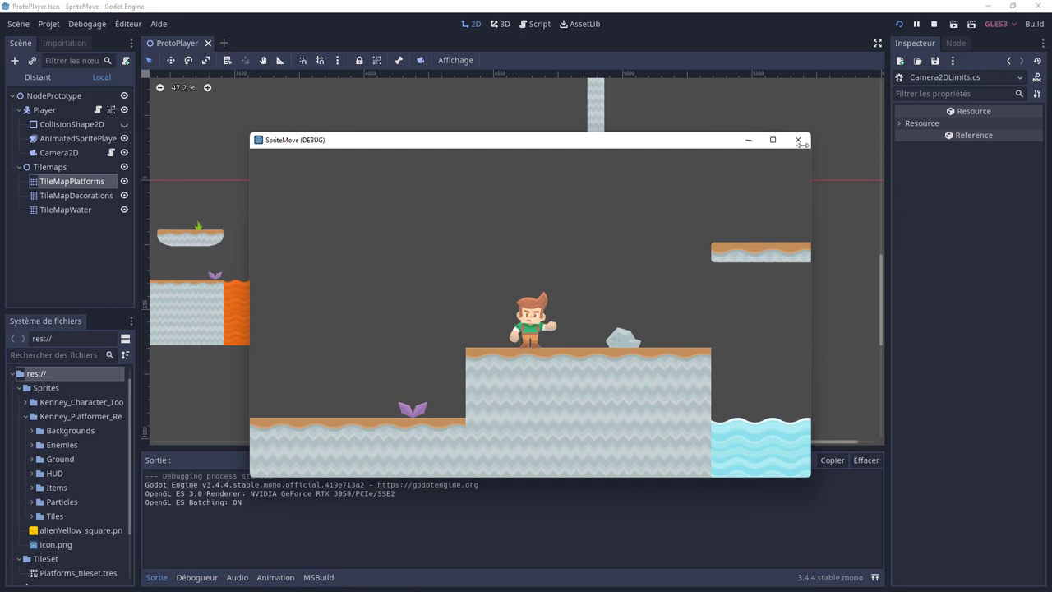
{"action": "left_click", "coordinate": [797, 140]}
{"action": "scroll", "coordinate": [329, 353], "scroll_direction": "down", "scroll_amount": 2}
Pan the view over the whole level and select the player's Camera2D node
{"action": "scroll", "coordinate": [328, 356], "scroll_direction": "down", "scroll_amount": 3}
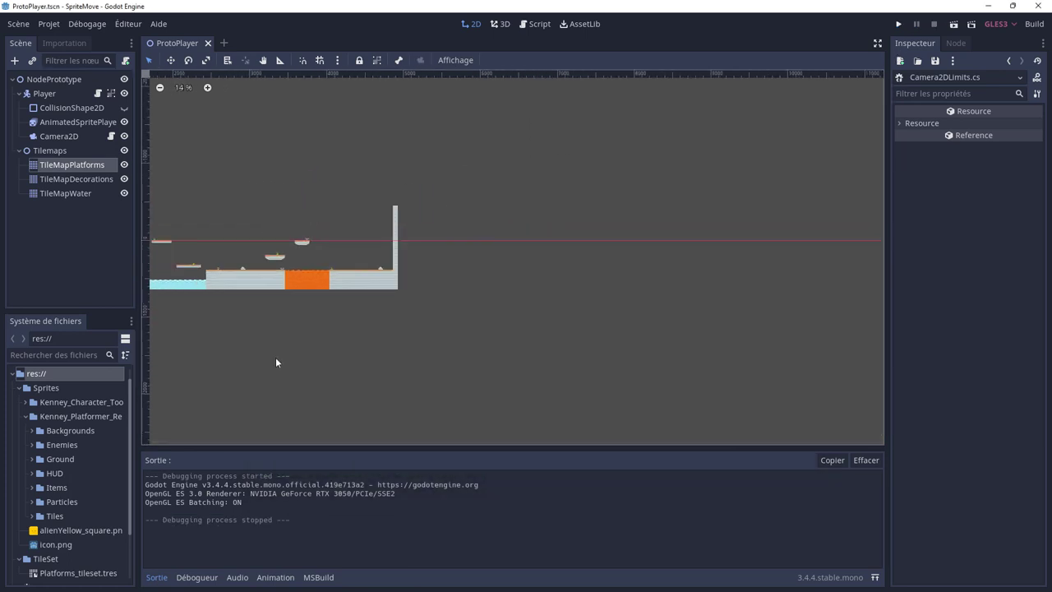
{"action": "middle_click_drag", "start_coordinate": [275, 357], "coordinate": [559, 353]}
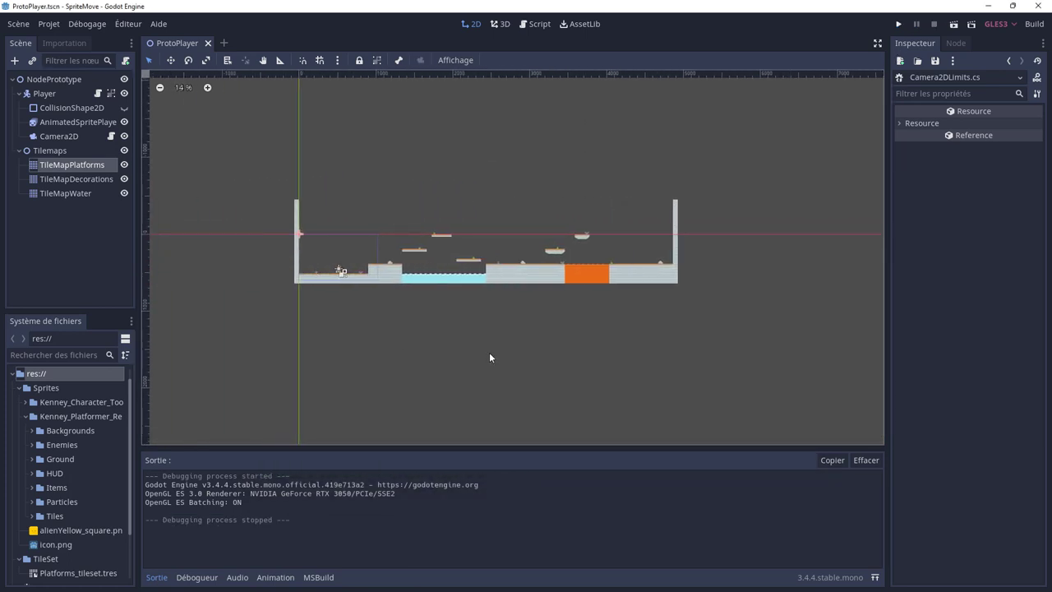
{"action": "scroll", "coordinate": [476, 345], "scroll_direction": "up", "scroll_amount": 1}
{"action": "scroll", "coordinate": [467, 341], "scroll_direction": "up", "scroll_amount": 2}
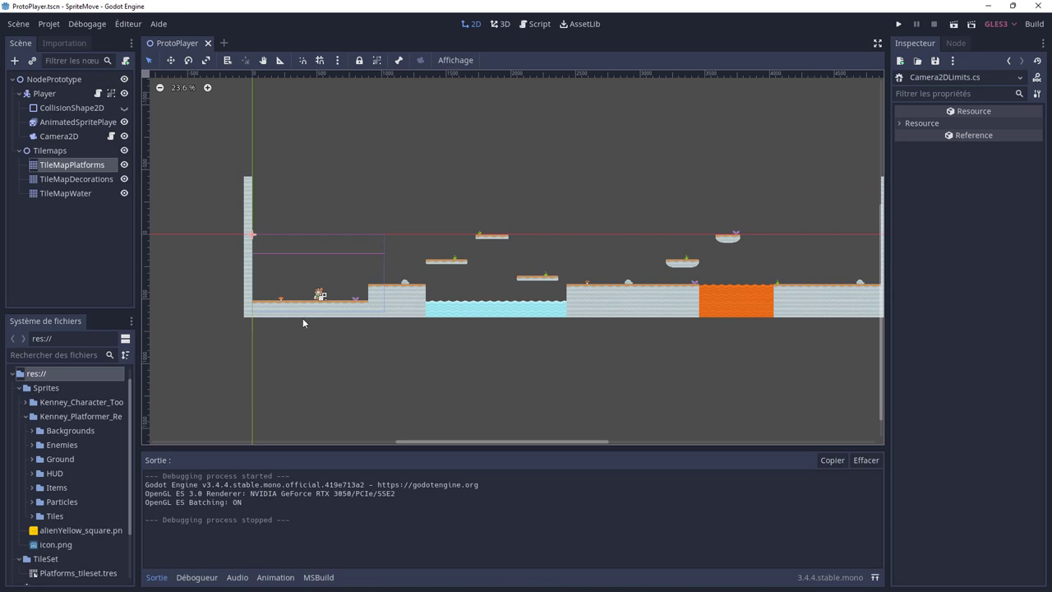
{"action": "double_click", "coordinate": [63, 135]}
{"action": "left_click", "coordinate": [61, 179]}
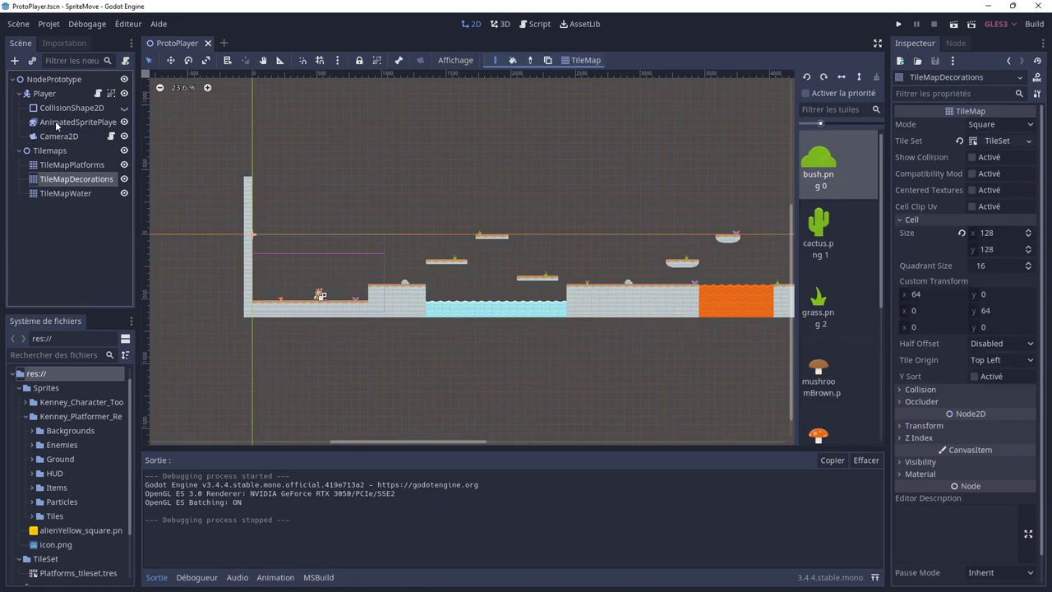
{"action": "double_click", "coordinate": [48, 137]}
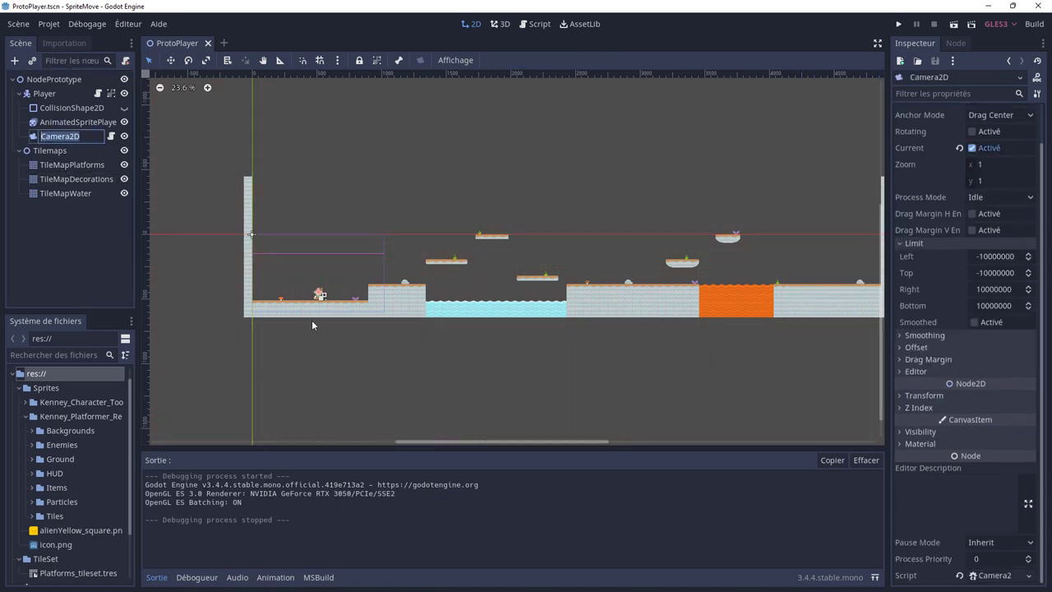
{"action": "left_click", "coordinate": [71, 178]}
{"action": "left_click", "coordinate": [63, 138]}
Move Camera2D up about 92 px to (10, -225) and run the game
{"action": "scroll", "coordinate": [350, 333], "scroll_direction": "up", "scroll_amount": 1}
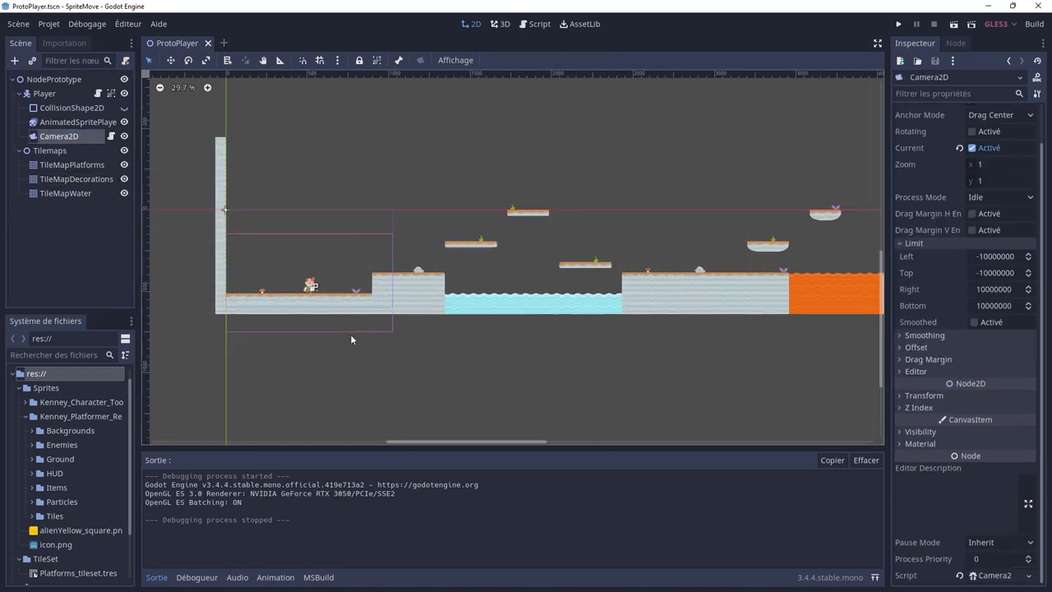
{"action": "scroll", "coordinate": [309, 329], "scroll_direction": "up", "scroll_amount": 1}
{"action": "scroll", "coordinate": [301, 319], "scroll_direction": "up", "scroll_amount": 1}
{"action": "scroll", "coordinate": [460, 332], "scroll_direction": "up", "scroll_amount": 1}
{"action": "scroll", "coordinate": [461, 332], "scroll_direction": "down", "scroll_amount": 1}
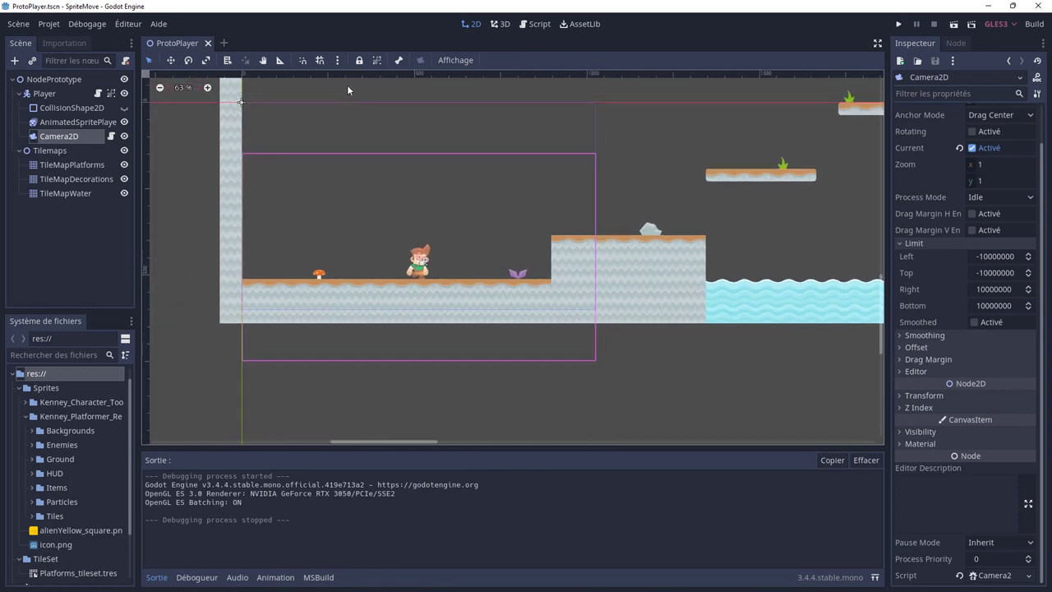
{"action": "left_click", "coordinate": [171, 61]}
{"action": "left_click_drag", "start_coordinate": [395, 254], "coordinate": [400, 179]}
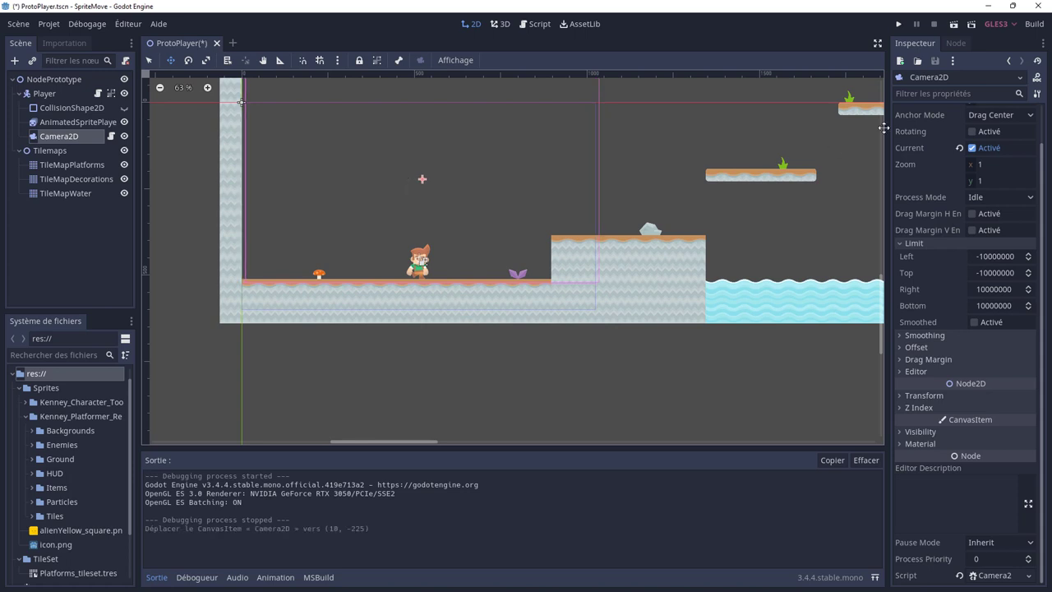
{"action": "left_click", "coordinate": [899, 26]}
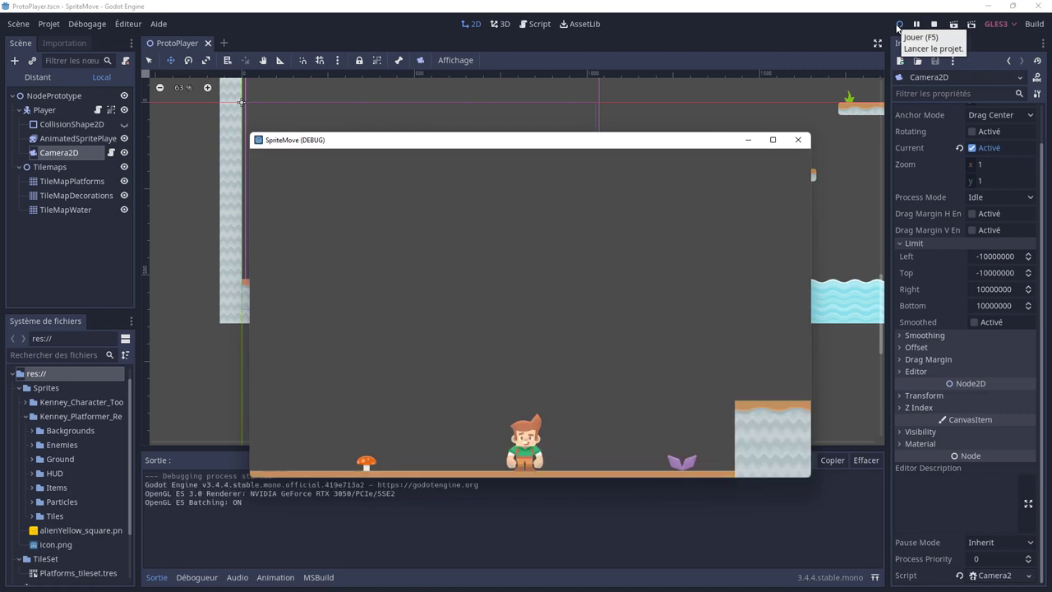
Stop the test, move Camera2D down about 49 px, and rerun the game
{"action": "key", "text": "Left"}
{"action": "key", "text": "Right"}
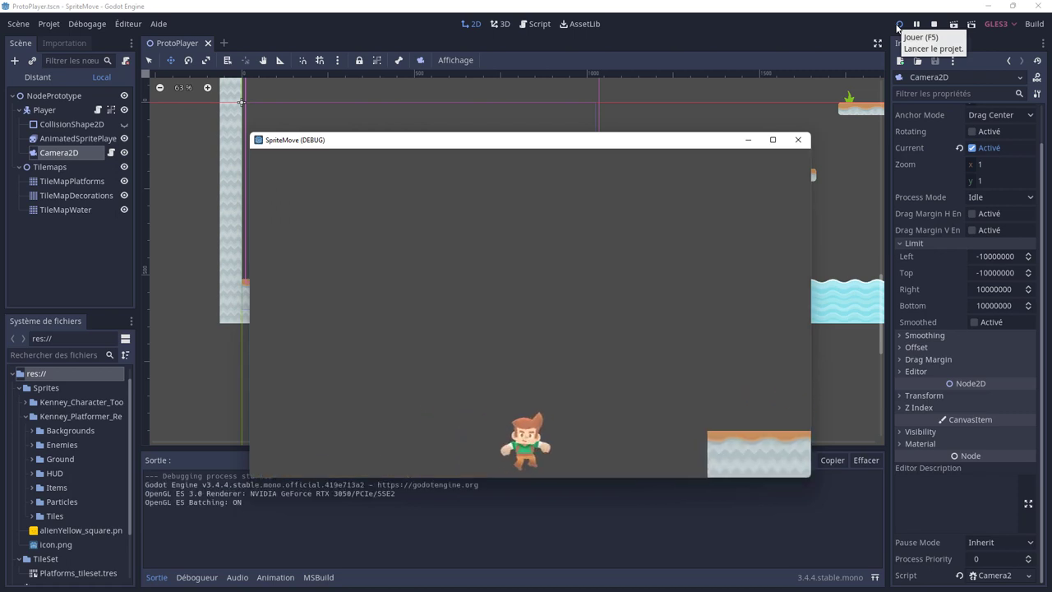
{"action": "left_click", "coordinate": [798, 139]}
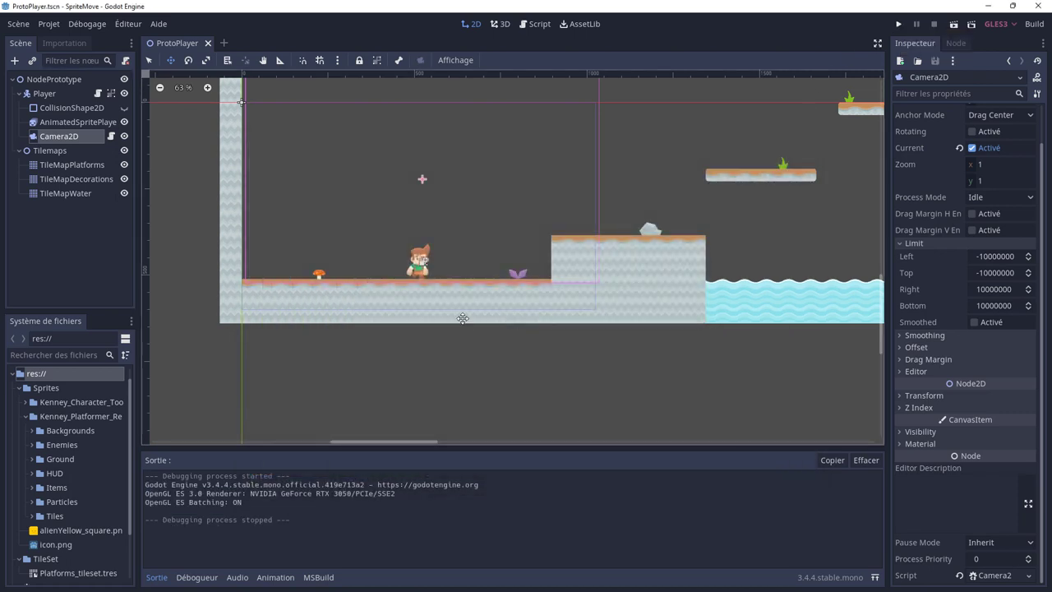
{"action": "left_click_drag", "start_coordinate": [443, 227], "coordinate": [440, 265]}
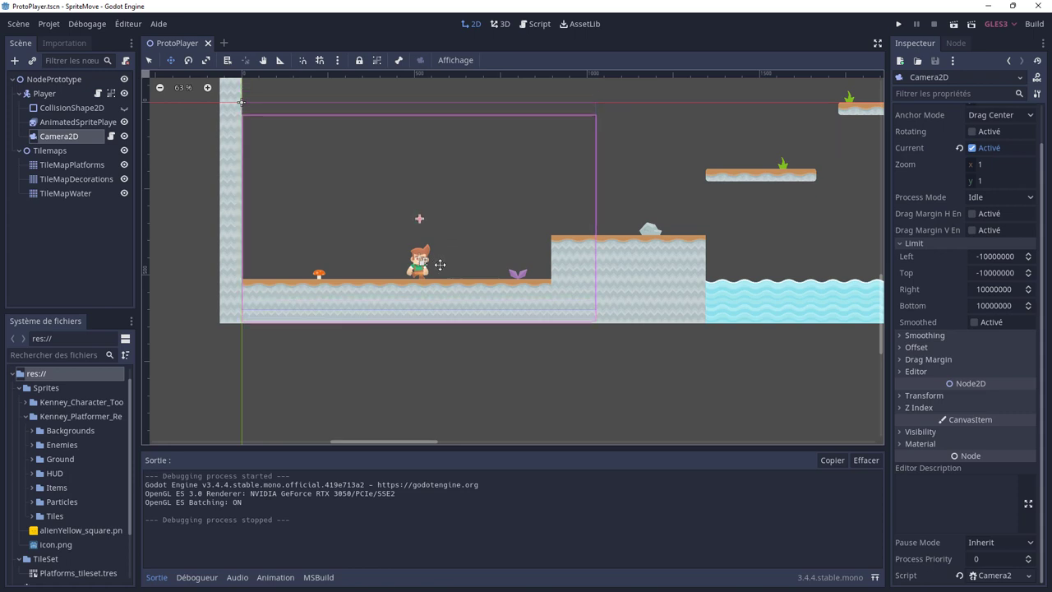
{"action": "left_click", "coordinate": [901, 25]}
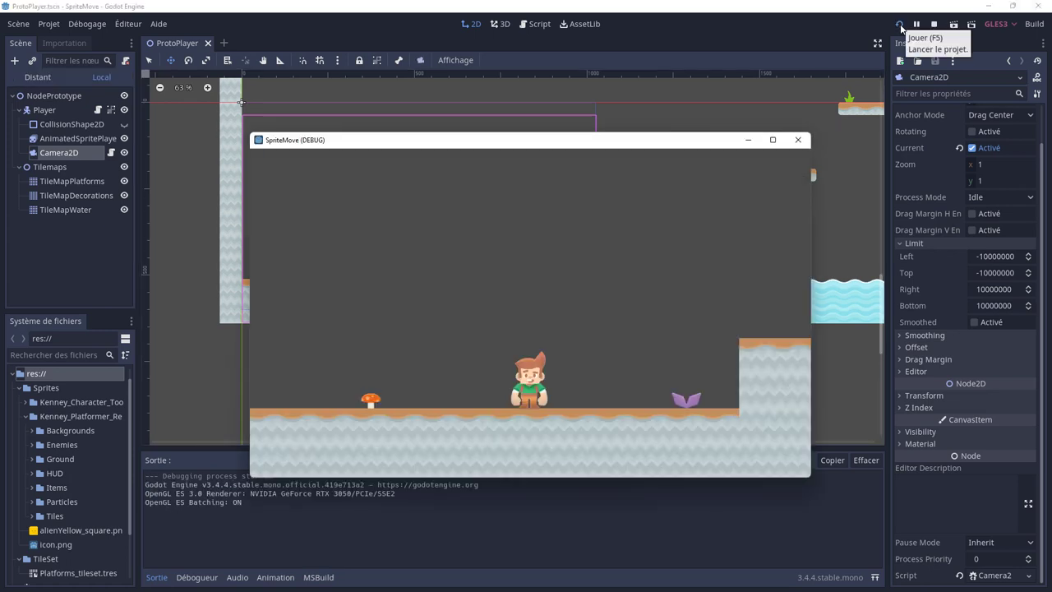
Run and jump the player through the level to check the lowered camera, then stop
{"action": "key", "text": "Right"}
{"action": "key", "text": "space"}
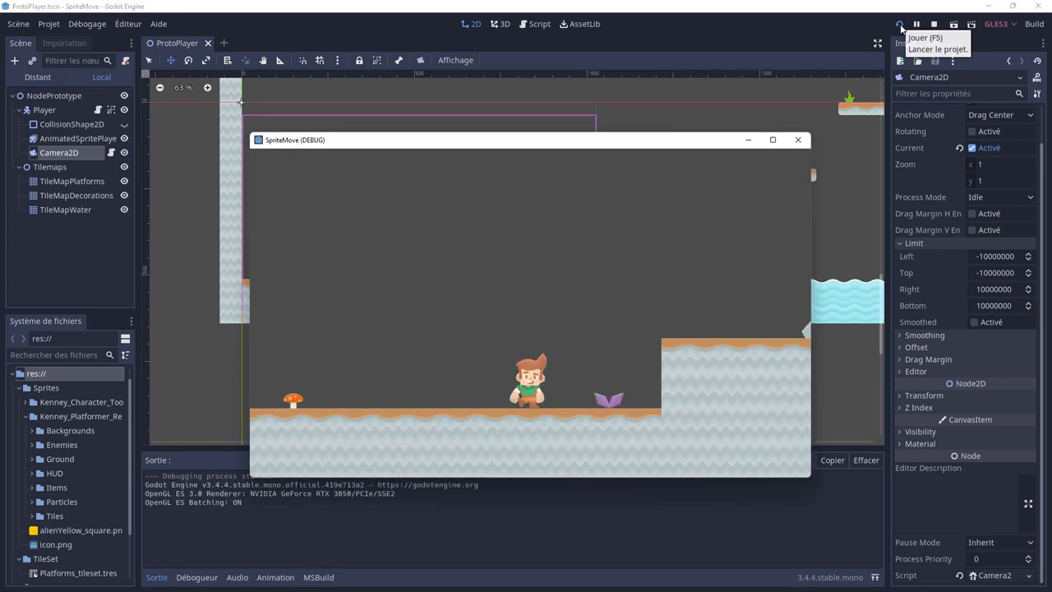
{"action": "key", "text": "space"}
{"action": "key", "text": "Left"}
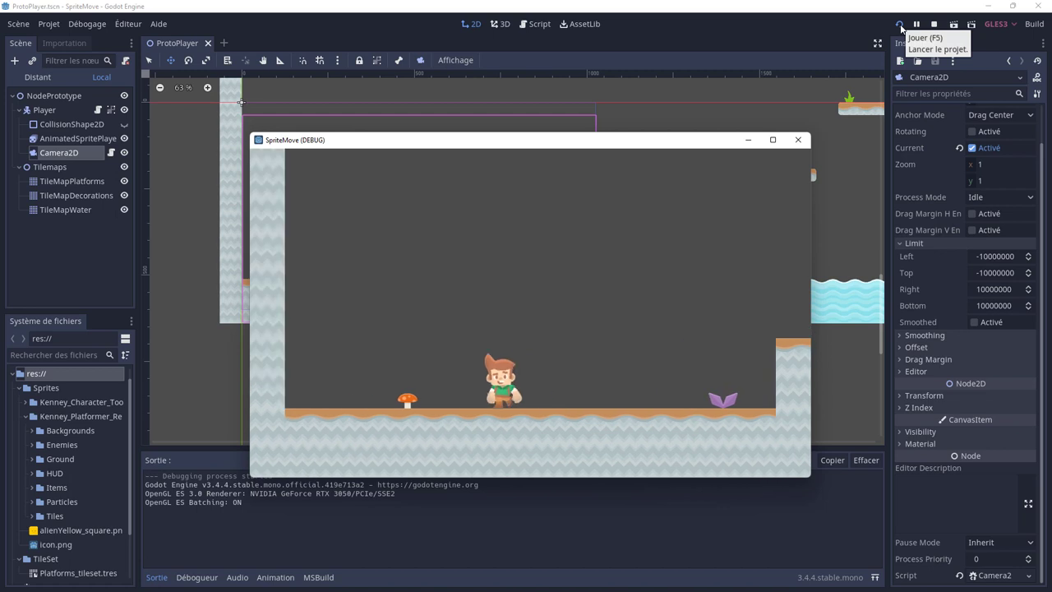
{"action": "left_click", "coordinate": [799, 140]}
Nudge Camera2D slightly right to (12, -113) and test it again
{"action": "left_click_drag", "start_coordinate": [310, 284], "coordinate": [314, 284]}
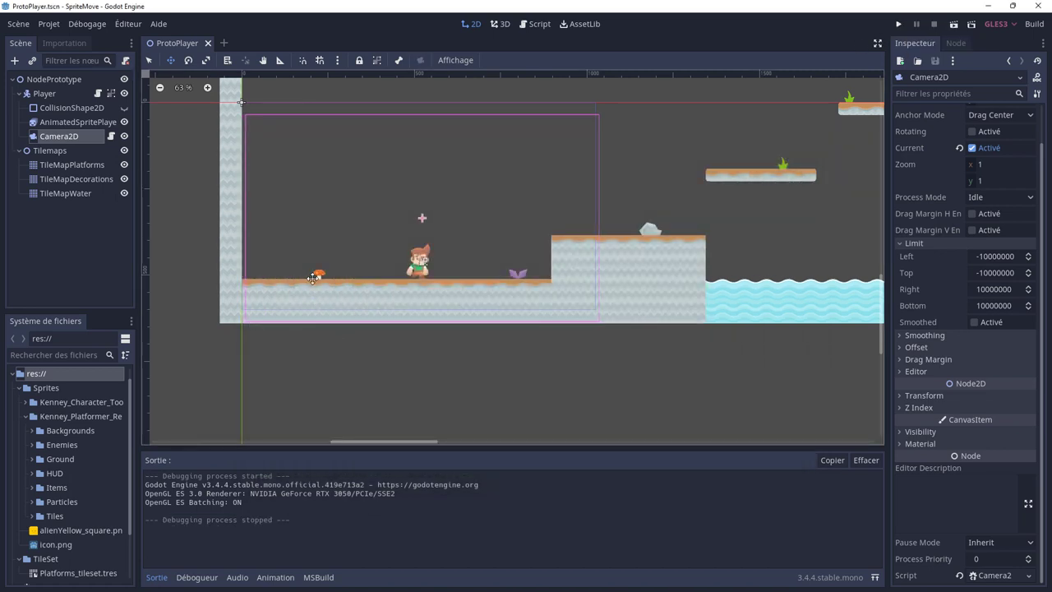
{"action": "left_click", "coordinate": [897, 26]}
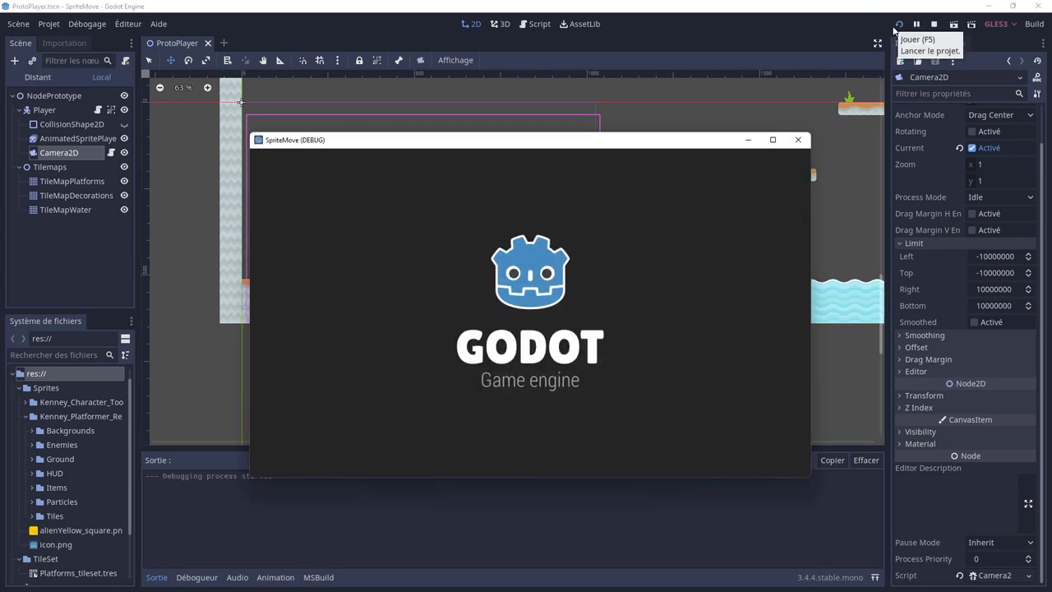
{"action": "key", "text": "Left"}
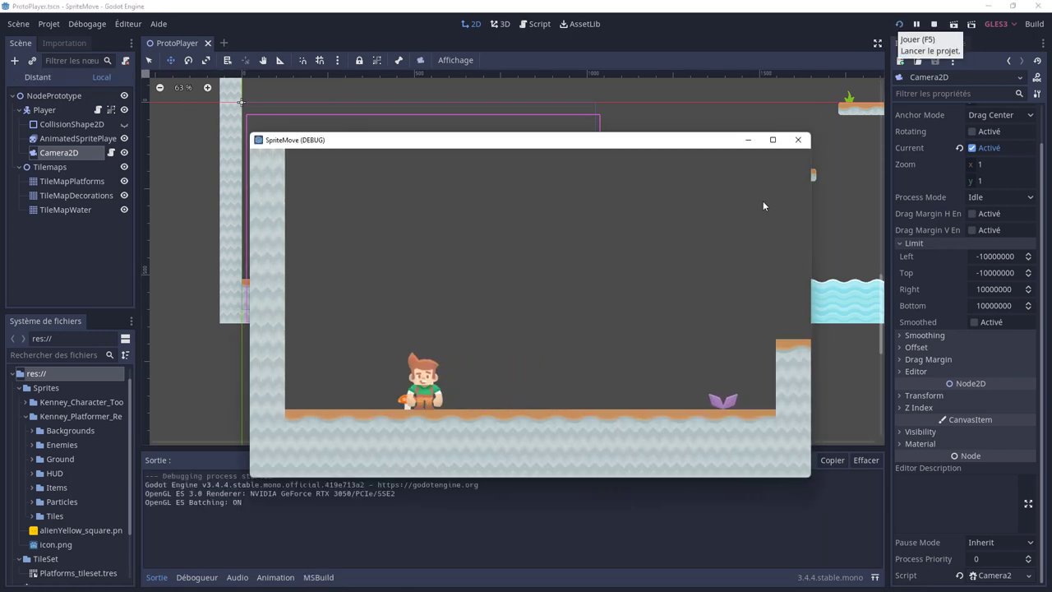
{"action": "left_click", "coordinate": [797, 140]}
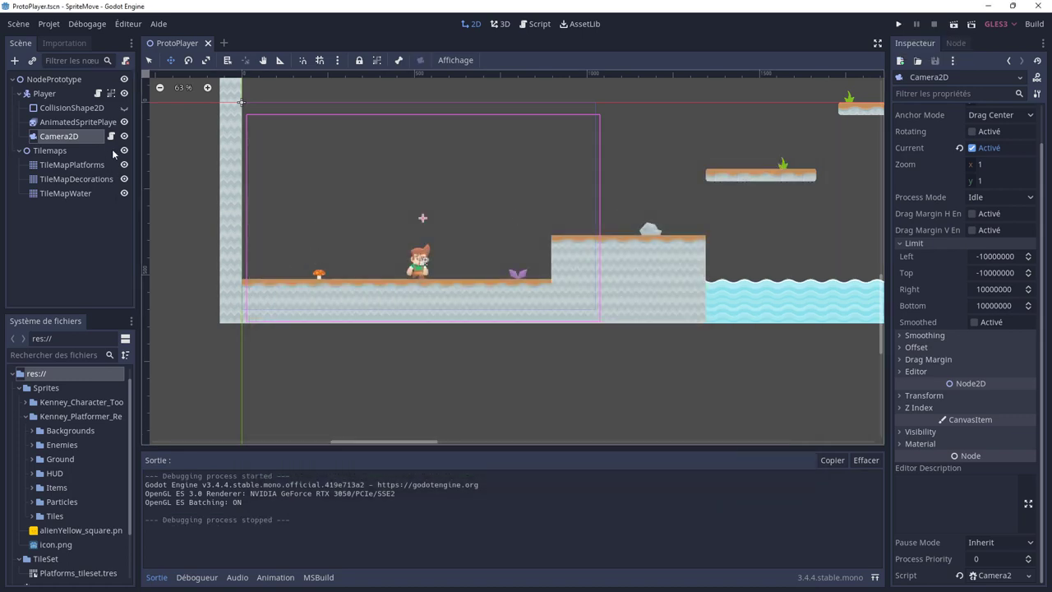
Check the Camera2DLimits script in Visual Studio, then return to Godot and run the game
{"action": "key", "text": "alt+Tab"}
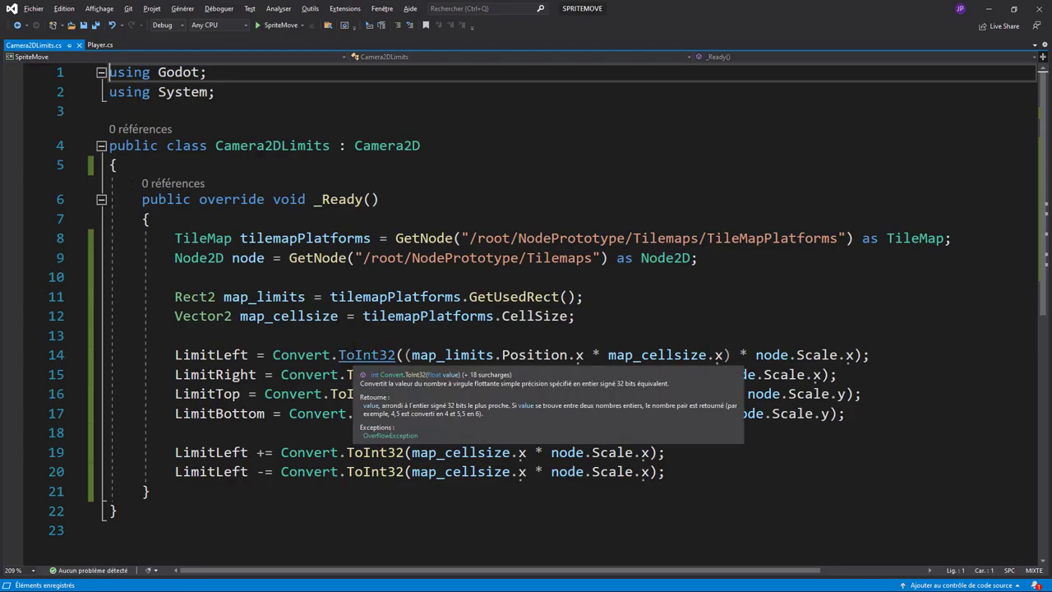
{"action": "left_click", "coordinate": [989, 8]}
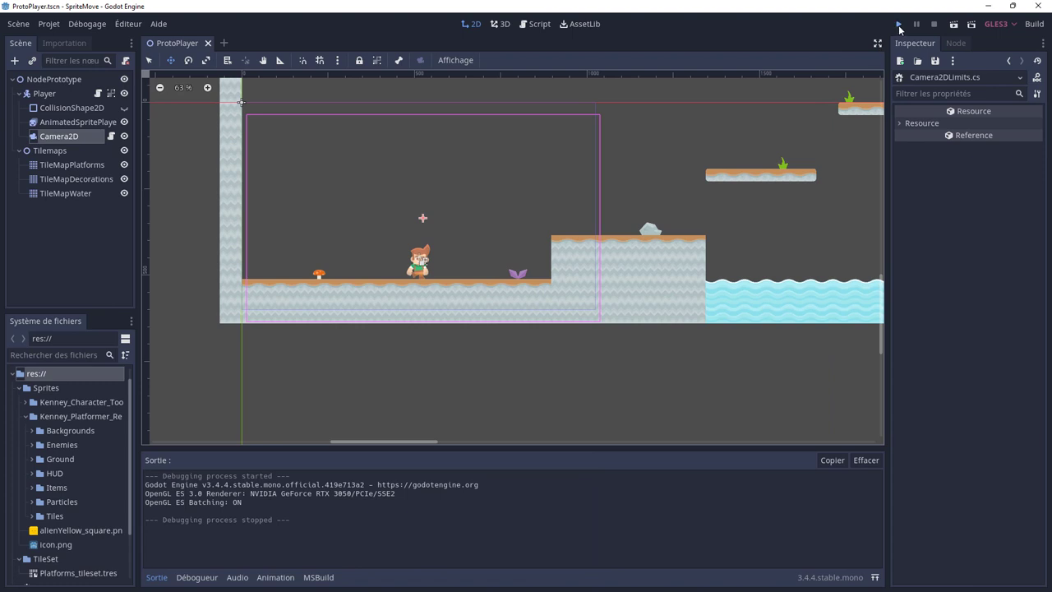
{"action": "left_click", "coordinate": [899, 27]}
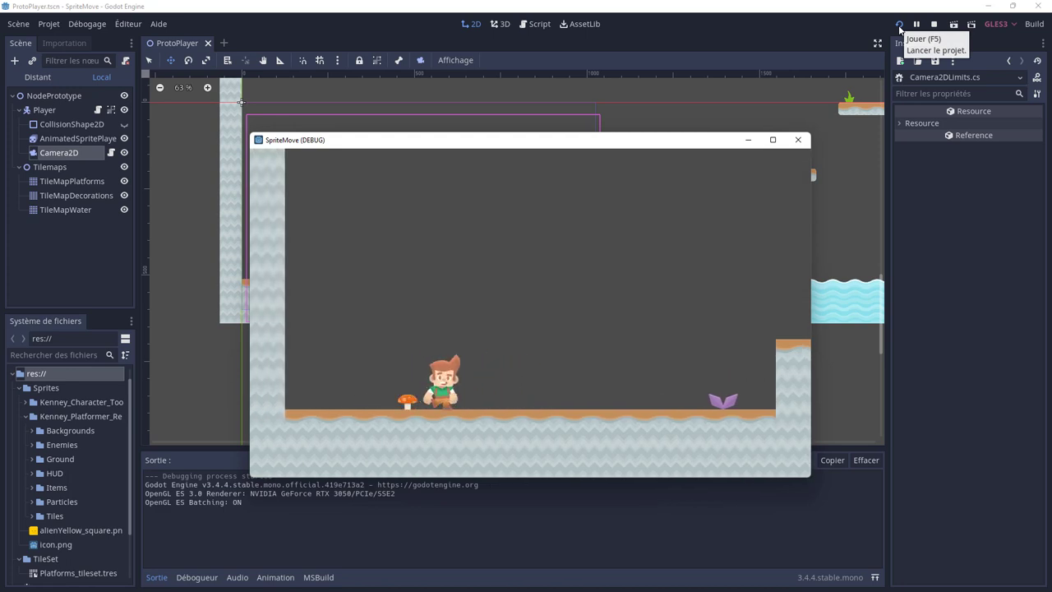
Run and jump the player right to the far end wall, then close the game
{"action": "key", "text": "Right"}
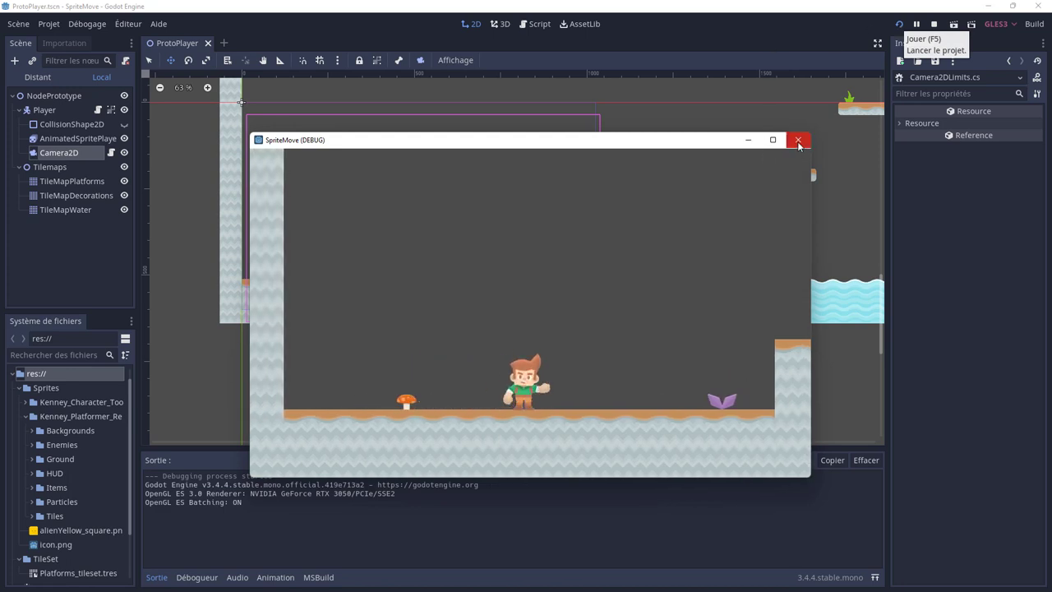
{"action": "key", "text": "Right"}
{"action": "key", "text": "space"}
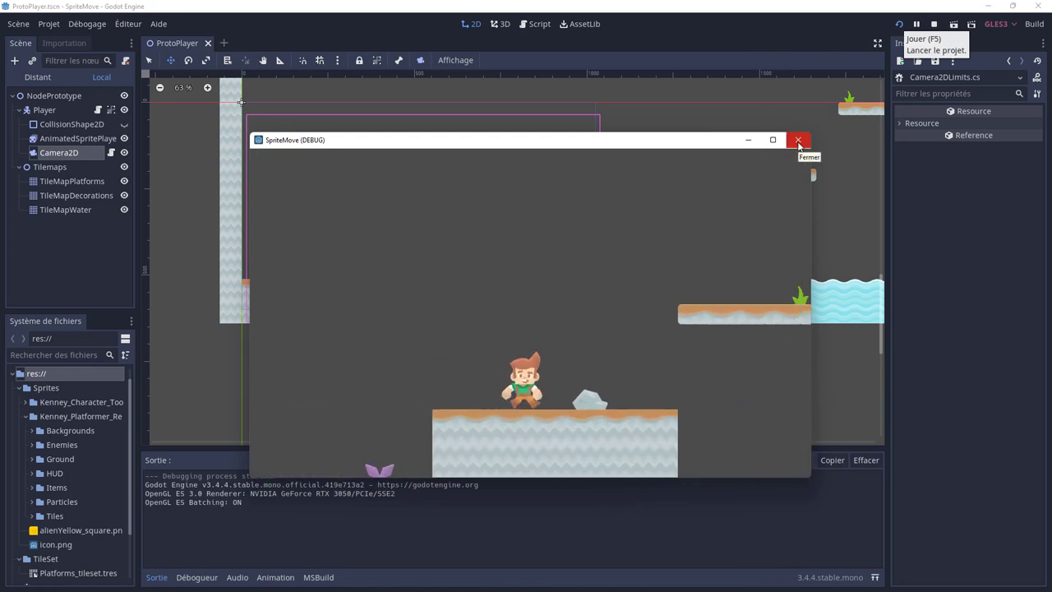
{"action": "key", "text": "Right"}
{"action": "key", "text": "space"}
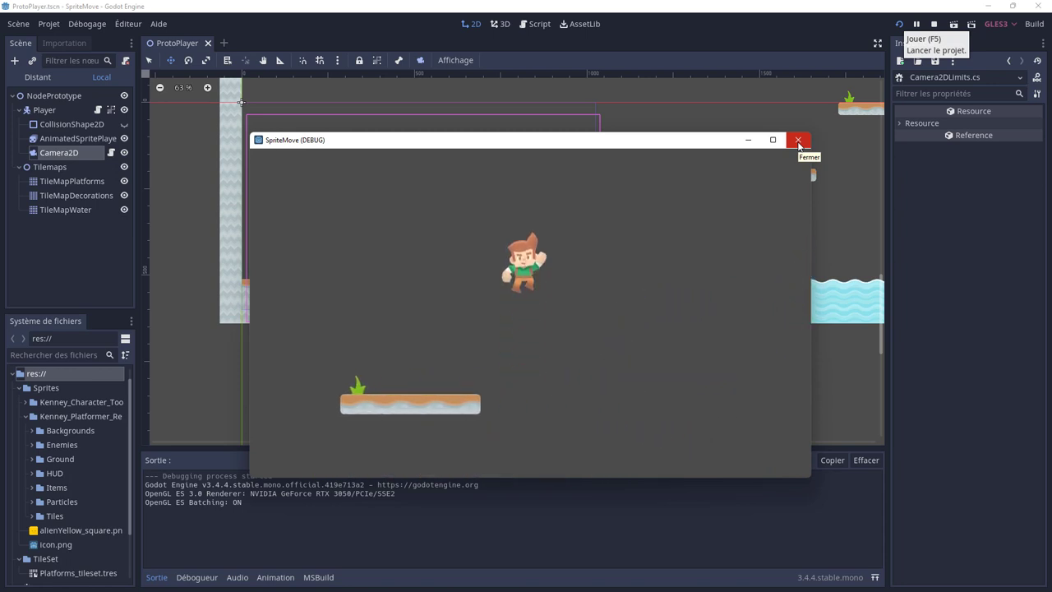
{"action": "key", "text": "space"}
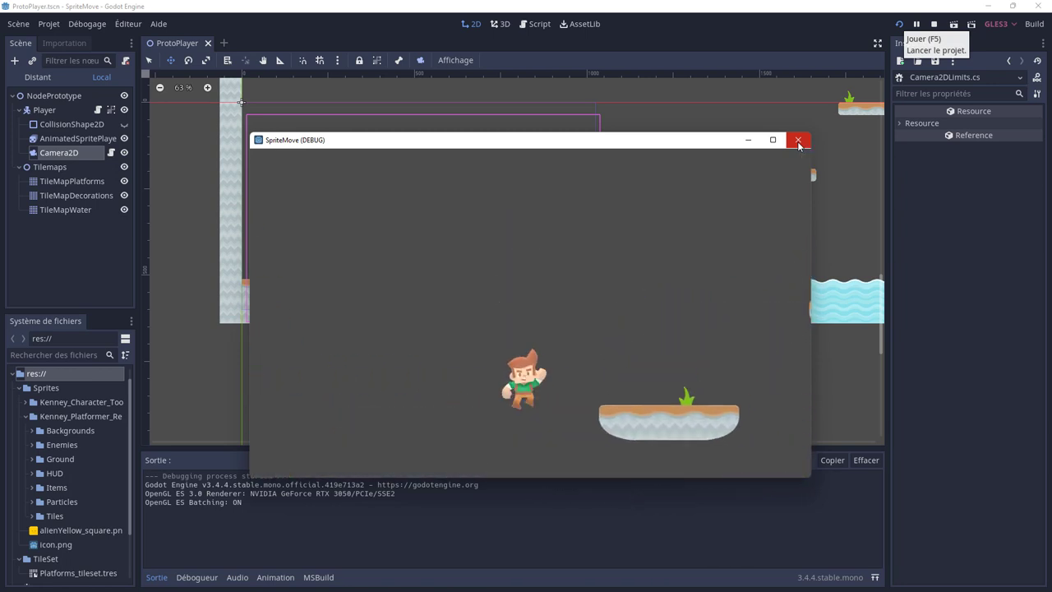
{"action": "key", "text": "space"}
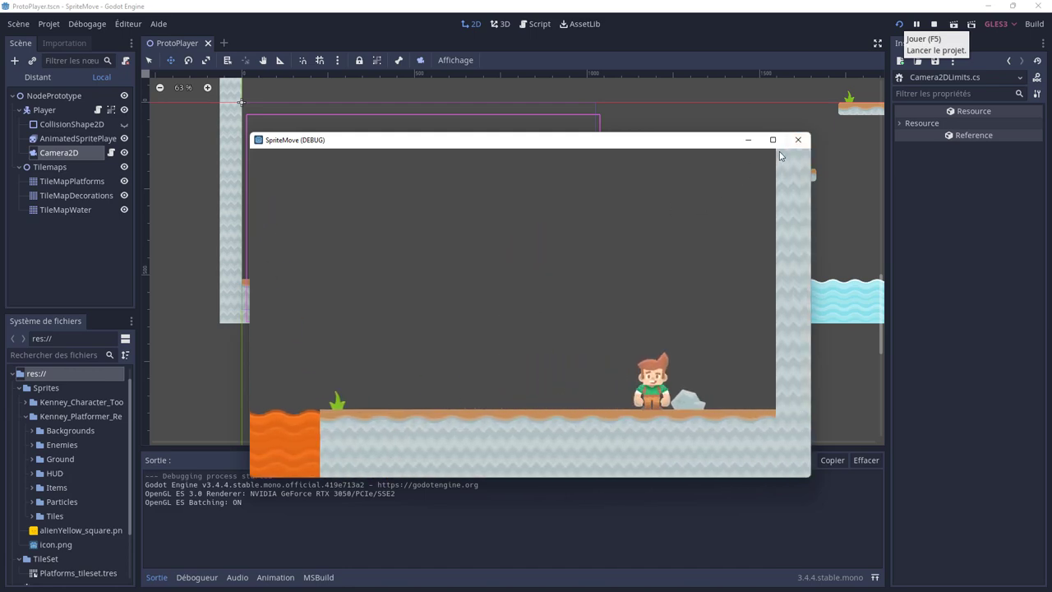
{"action": "left_click", "coordinate": [799, 140]}
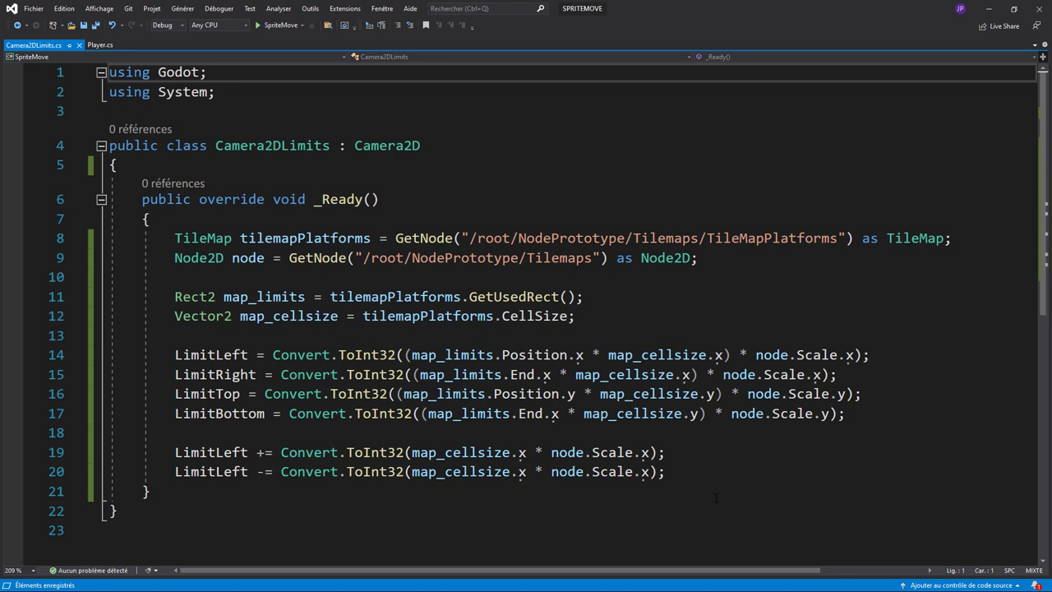
Replace LimitLeft with LimitRight on line 20 of Camera2DLimits.cs and save the script
{"action": "key", "text": "ctrl+z"}
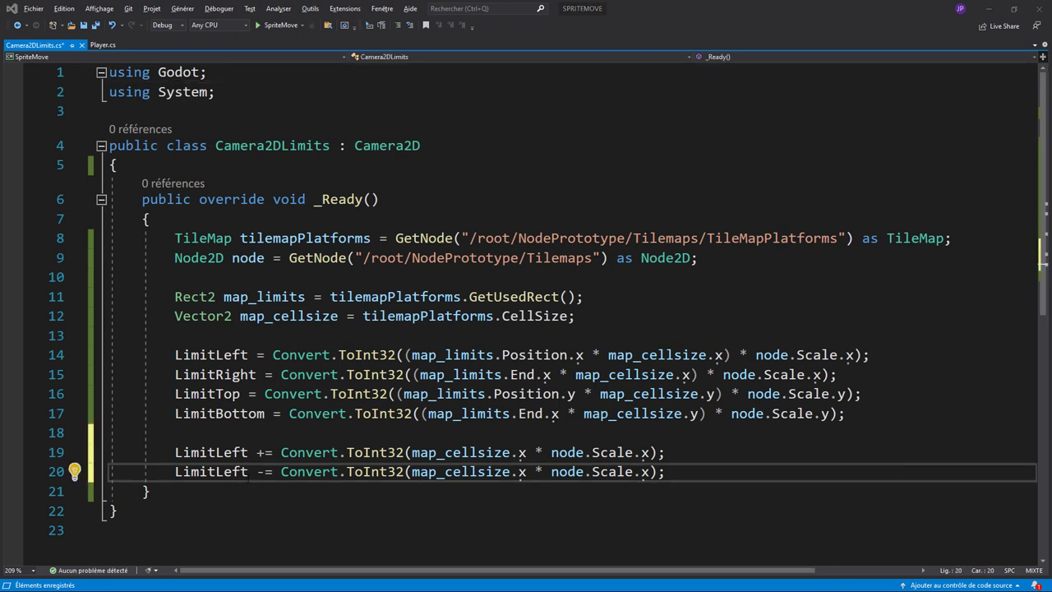
{"action": "double_click", "coordinate": [211, 374]}
{"action": "key", "text": "ctrl+c"}
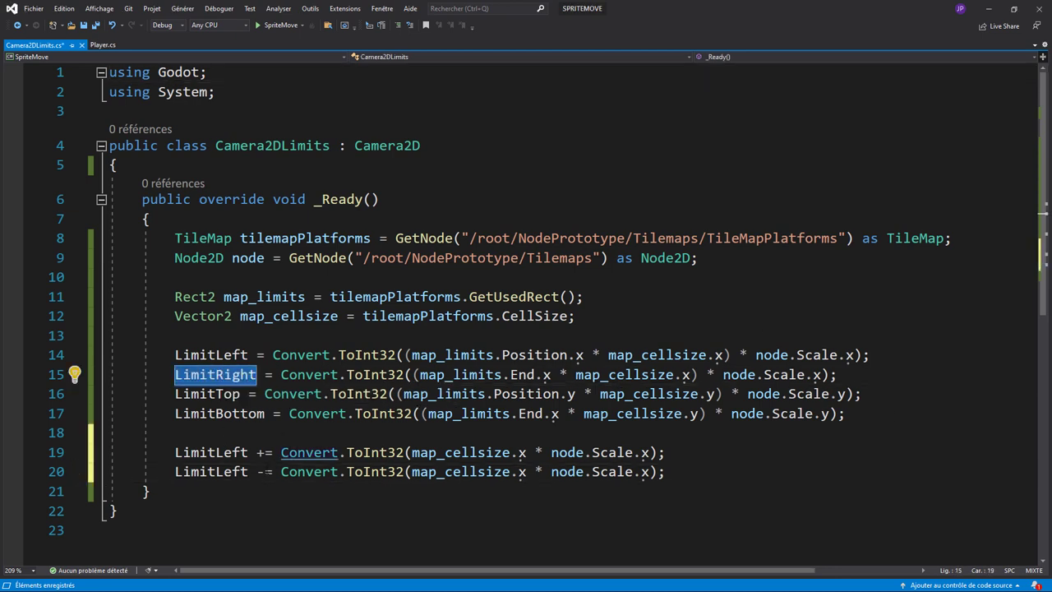
{"action": "double_click", "coordinate": [211, 472]}
{"action": "key", "text": "ctrl+v"}
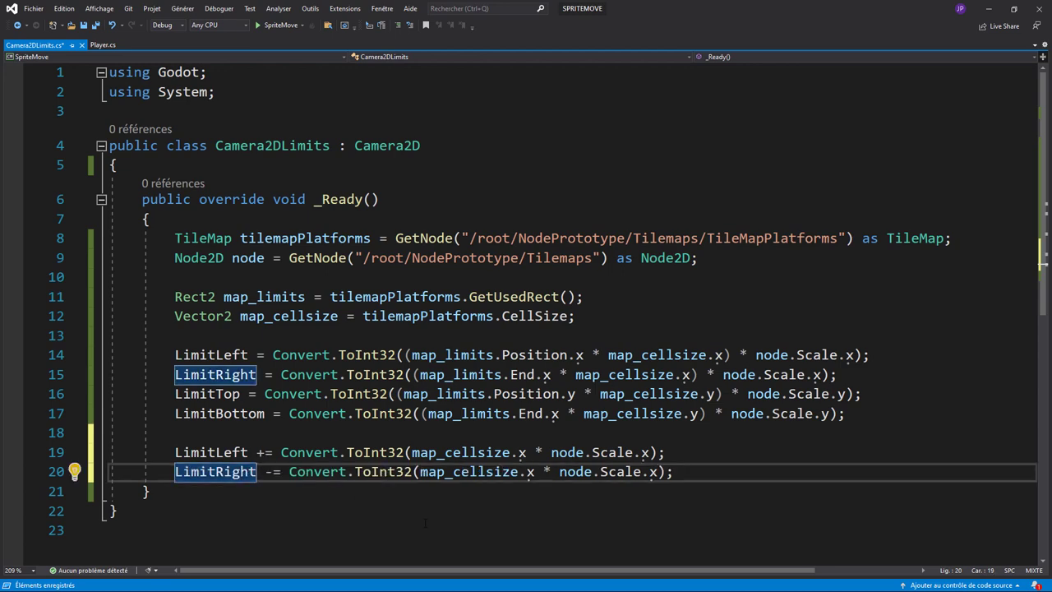
{"action": "key", "text": "ctrl+s"}
{"action": "left_click", "coordinate": [989, 10]}
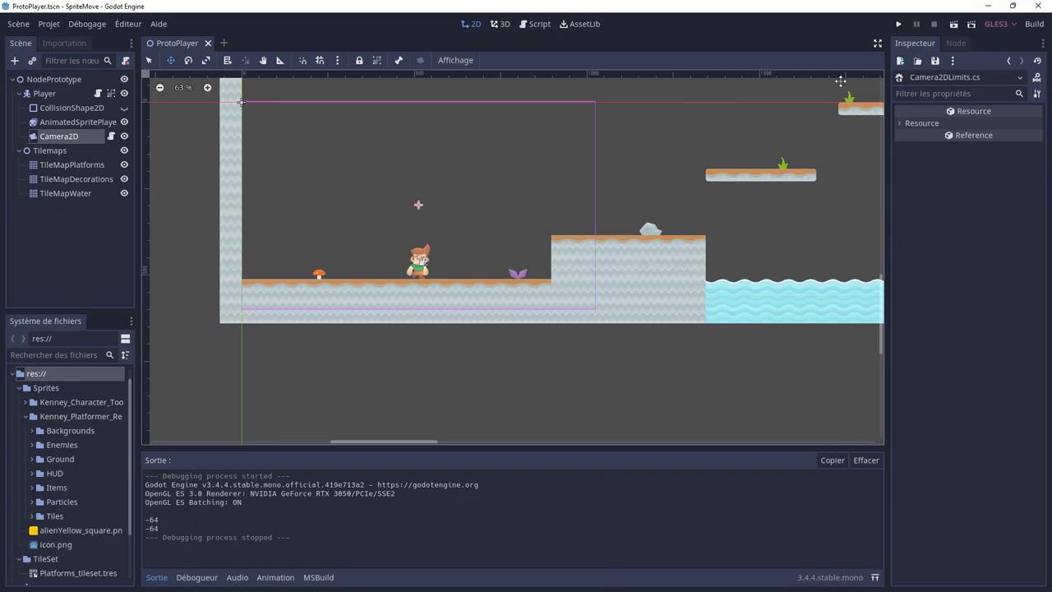
Run the player from the left wall to the far right end and back, then stop
{"action": "left_click", "coordinate": [898, 26]}
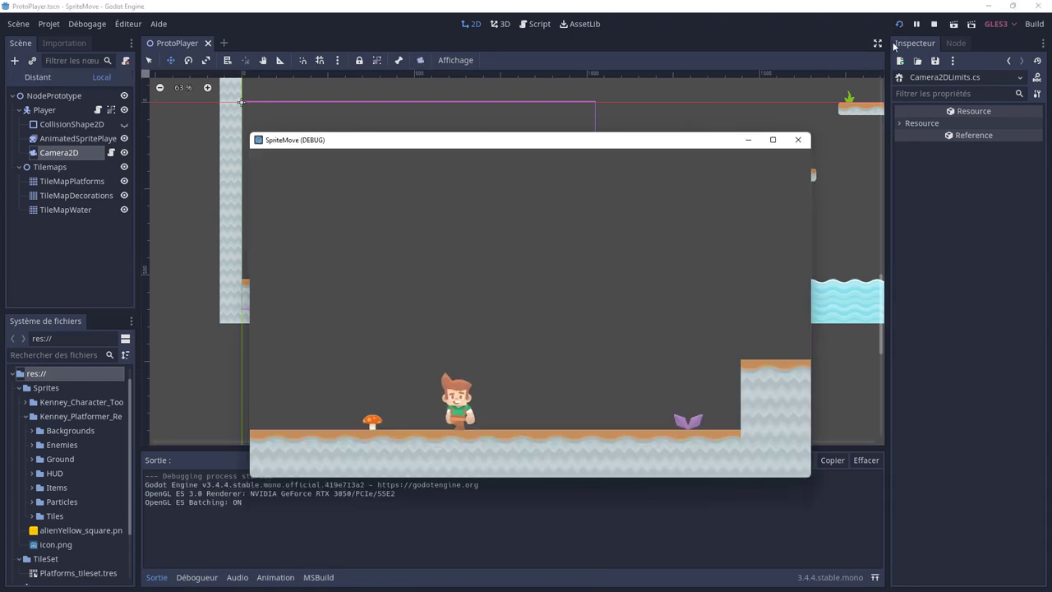
{"action": "key", "text": "Left"}
{"action": "key", "text": "Right"}
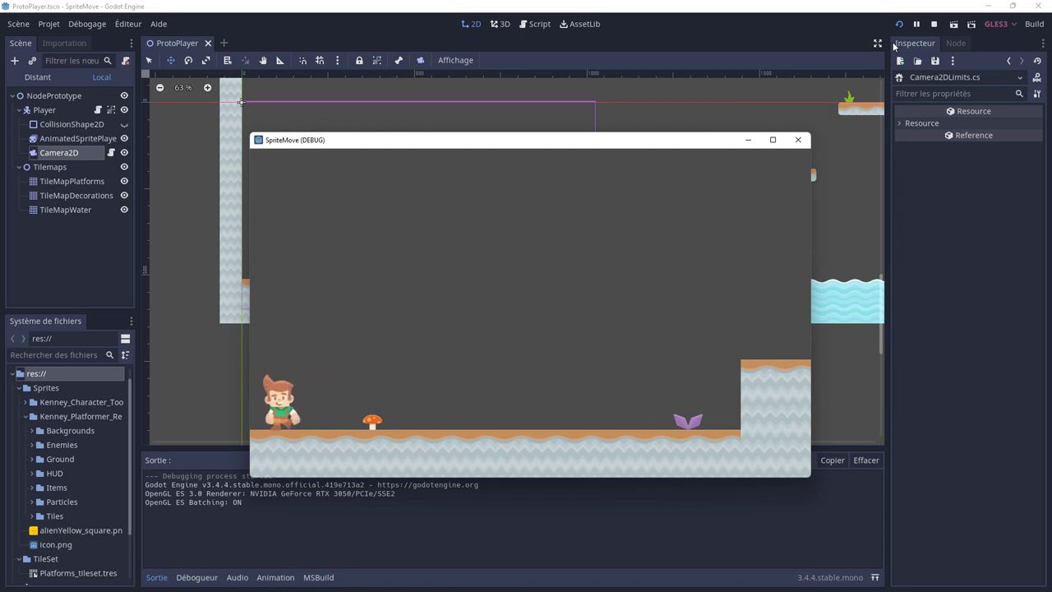
{"action": "key", "text": "space"}
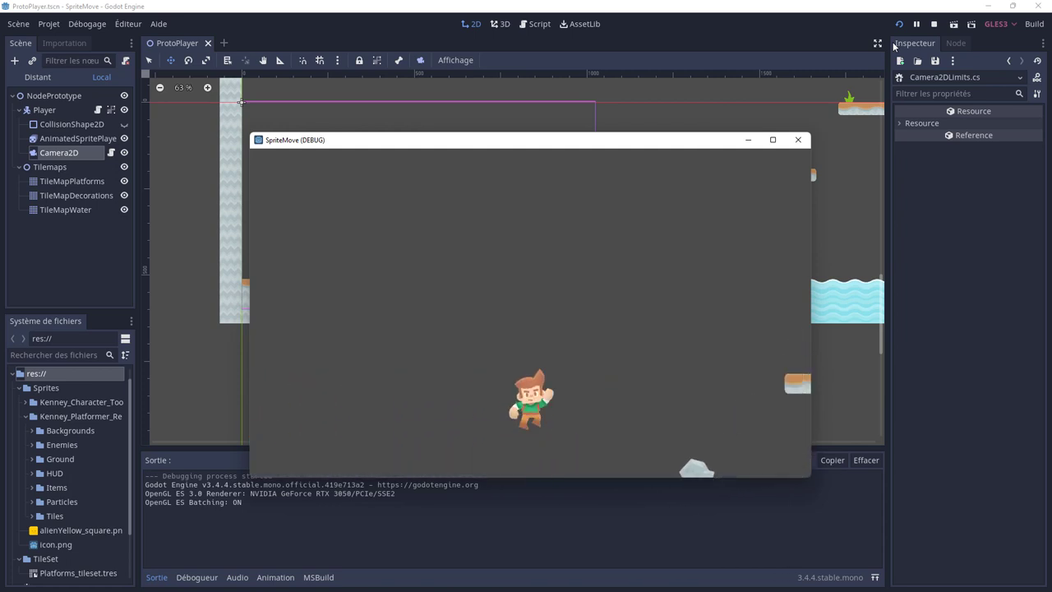
{"action": "key", "text": "space"}
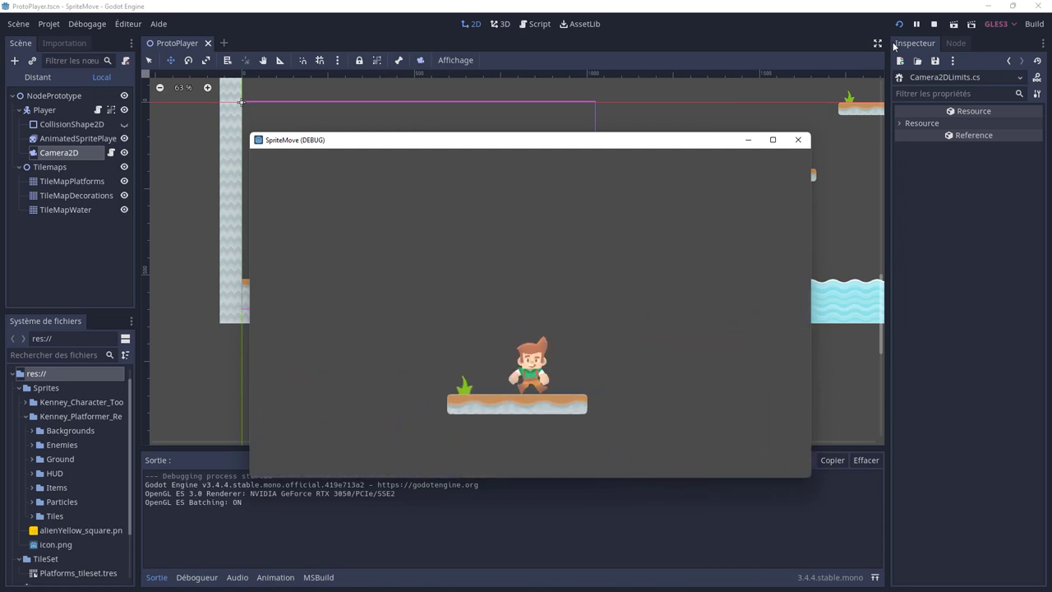
{"action": "key", "text": "space"}
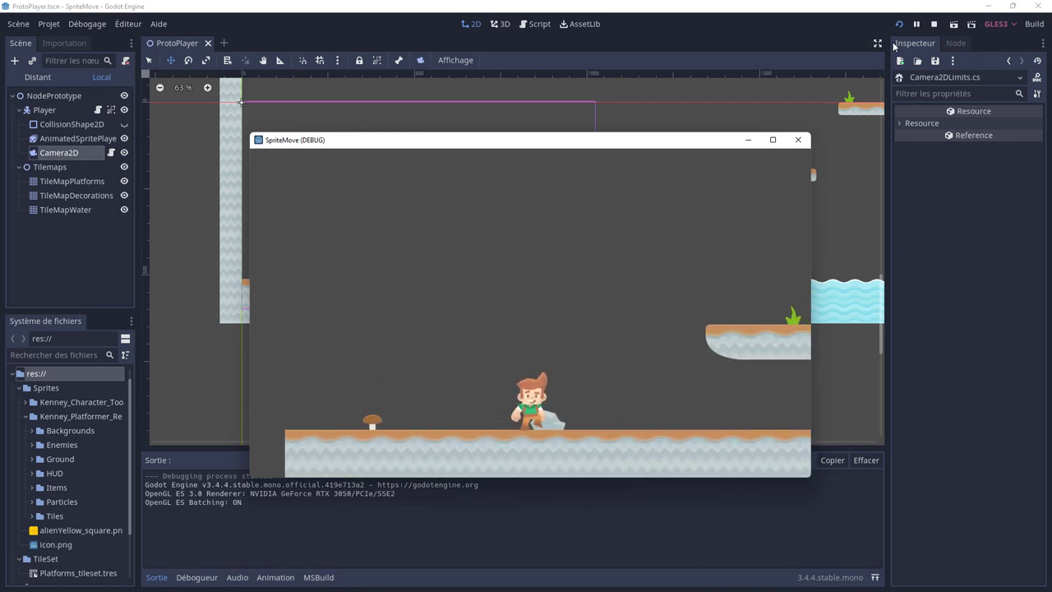
{"action": "key", "text": "space"}
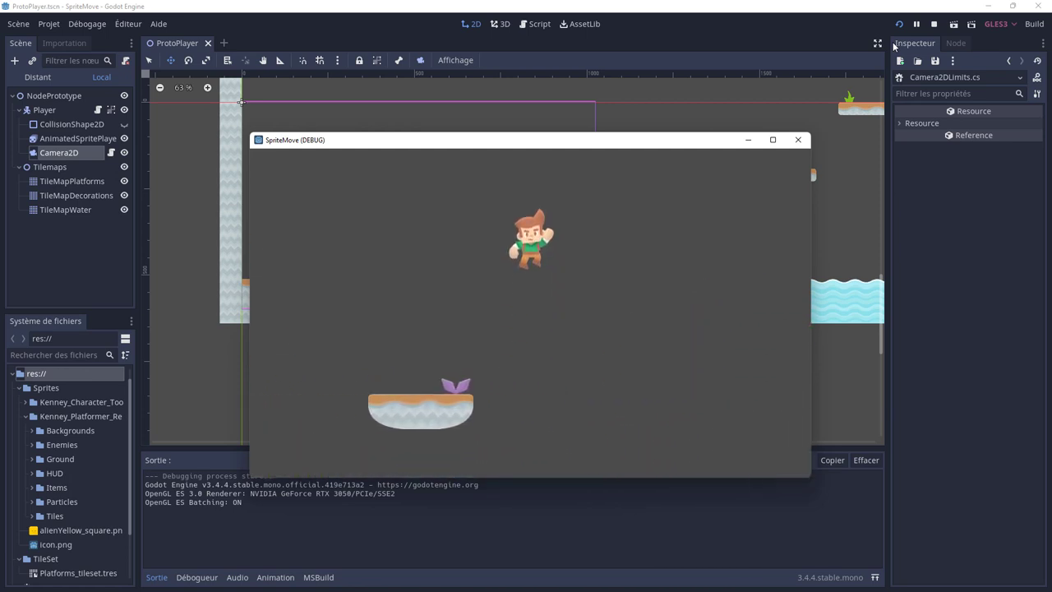
{"action": "key", "text": "Right"}
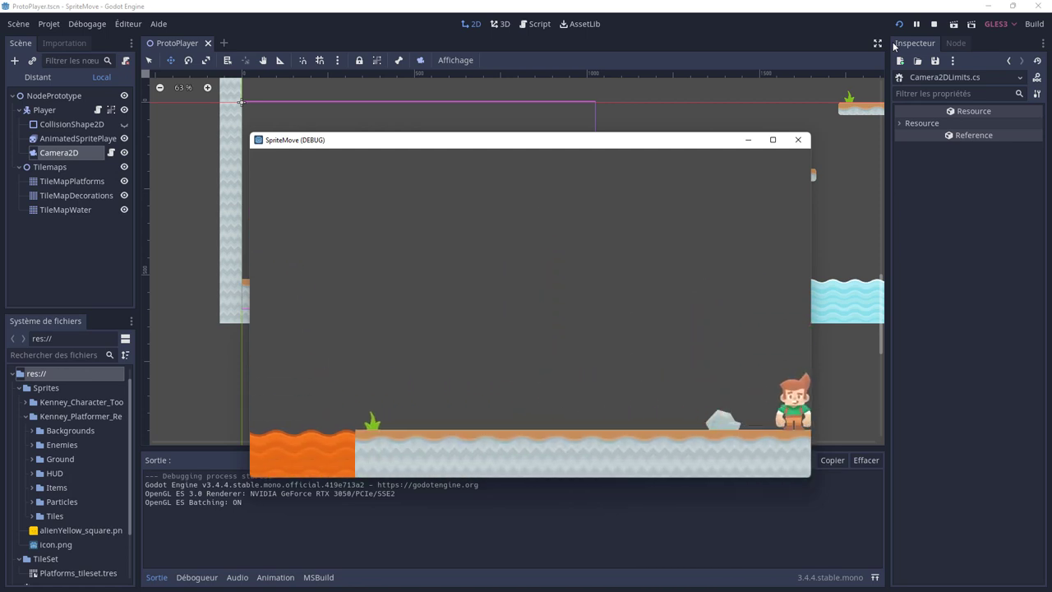
{"action": "key", "text": "Left"}
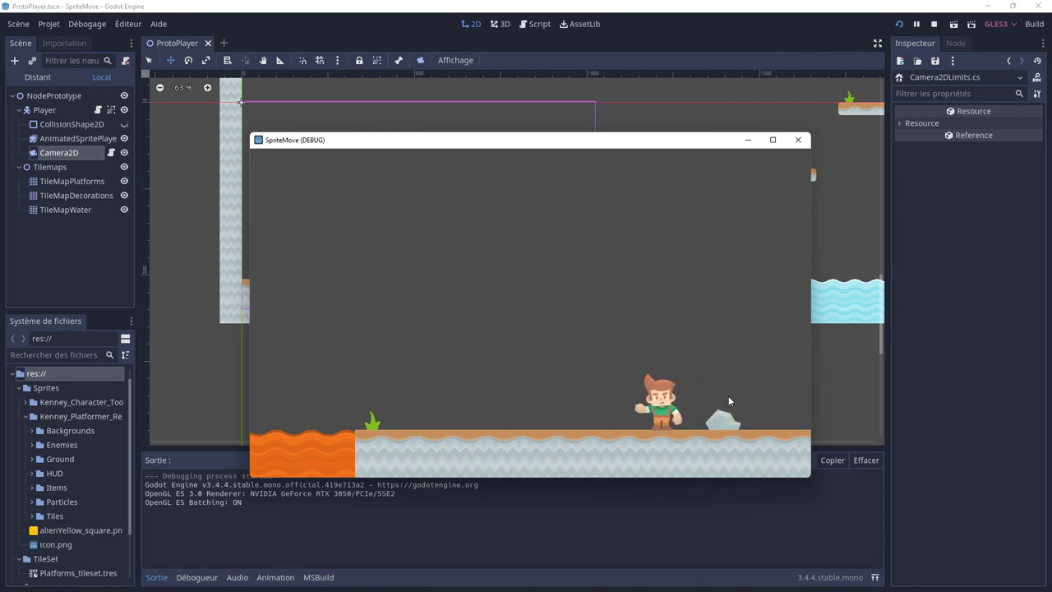
{"action": "left_click", "coordinate": [797, 140]}
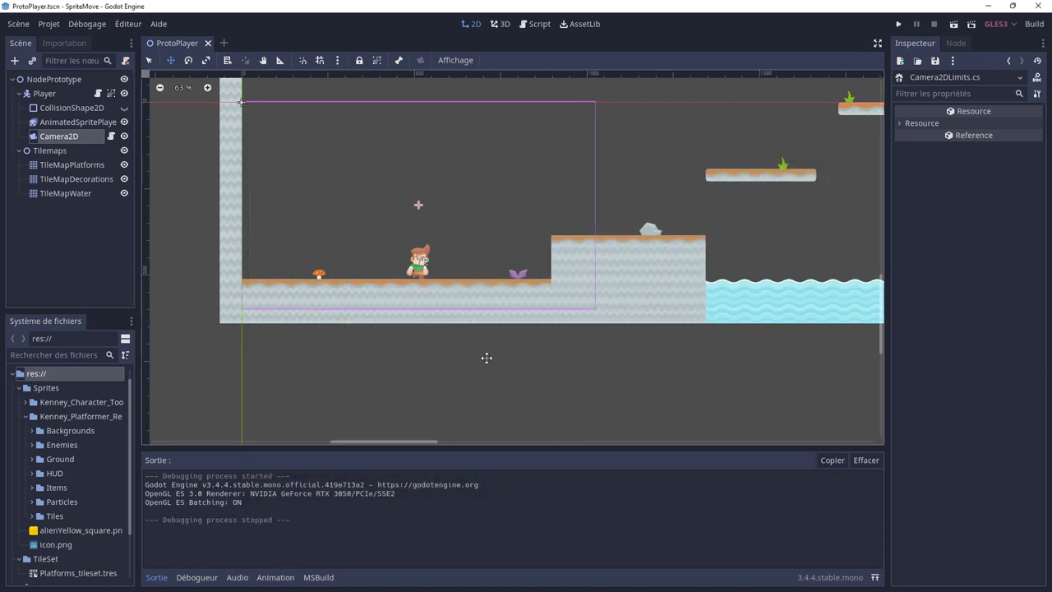
Frame the level and show Camera2D's Limit properties (Left/Top -10000000, Right/Bottom 10000000)
{"action": "scroll", "coordinate": [491, 364], "scroll_direction": "up", "scroll_amount": 1}
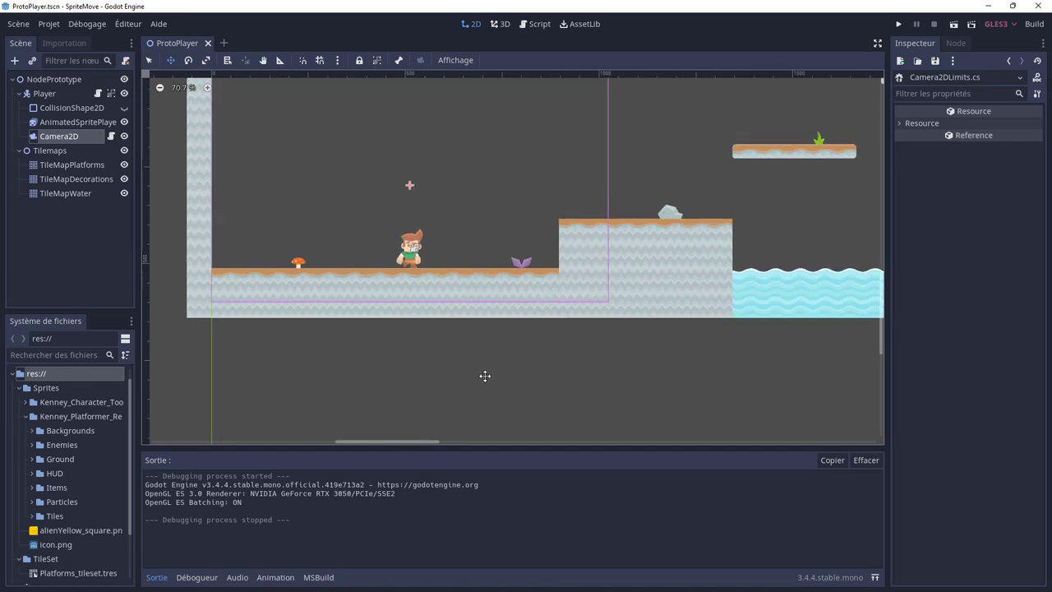
{"action": "scroll", "coordinate": [484, 378], "scroll_direction": "up", "scroll_amount": 1}
{"action": "scroll", "coordinate": [475, 360], "scroll_direction": "up", "scroll_amount": 2}
{"action": "middle_click_drag", "start_coordinate": [550, 411], "coordinate": [546, 417]}
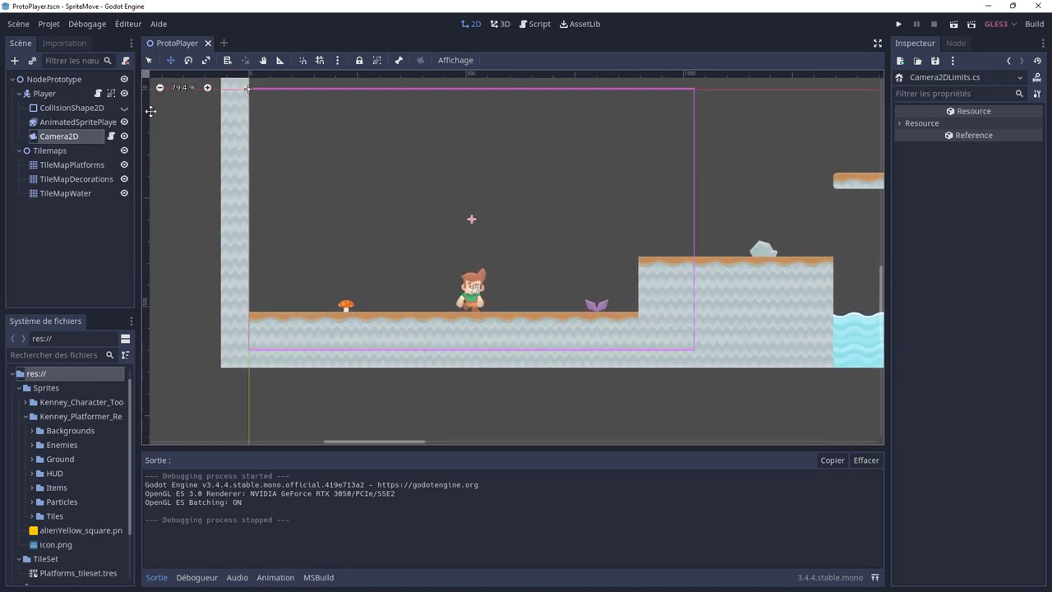
{"action": "left_click", "coordinate": [51, 136]}
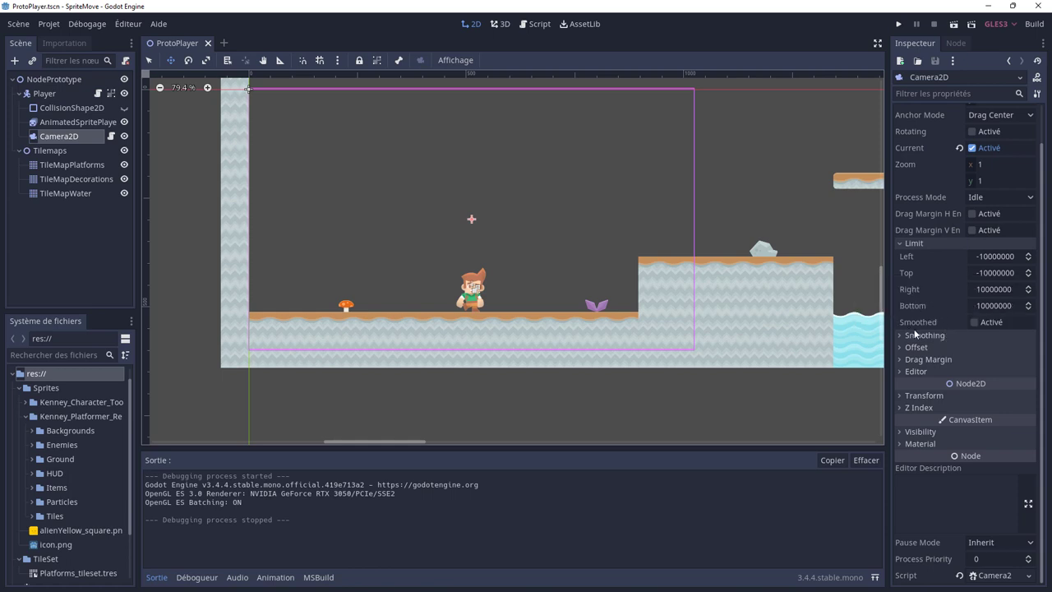
Check Limit Smoothed and Smoothing Enabled with speed 10 on Camera2D, then run the game
{"action": "mouse_move", "coordinate": [913, 330]}
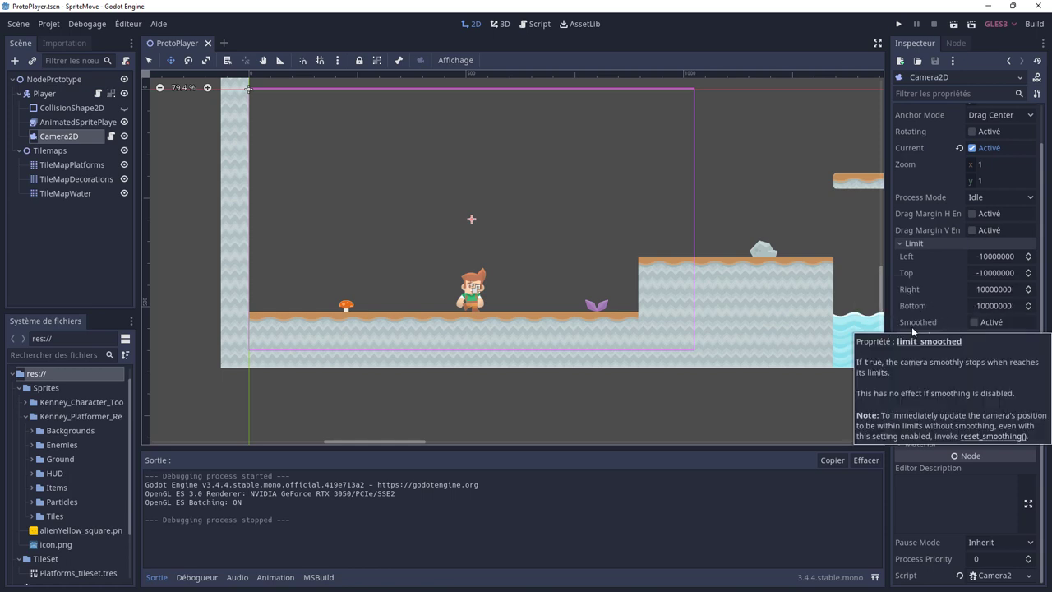
{"action": "left_click", "coordinate": [978, 322]}
{"action": "left_click", "coordinate": [902, 338]}
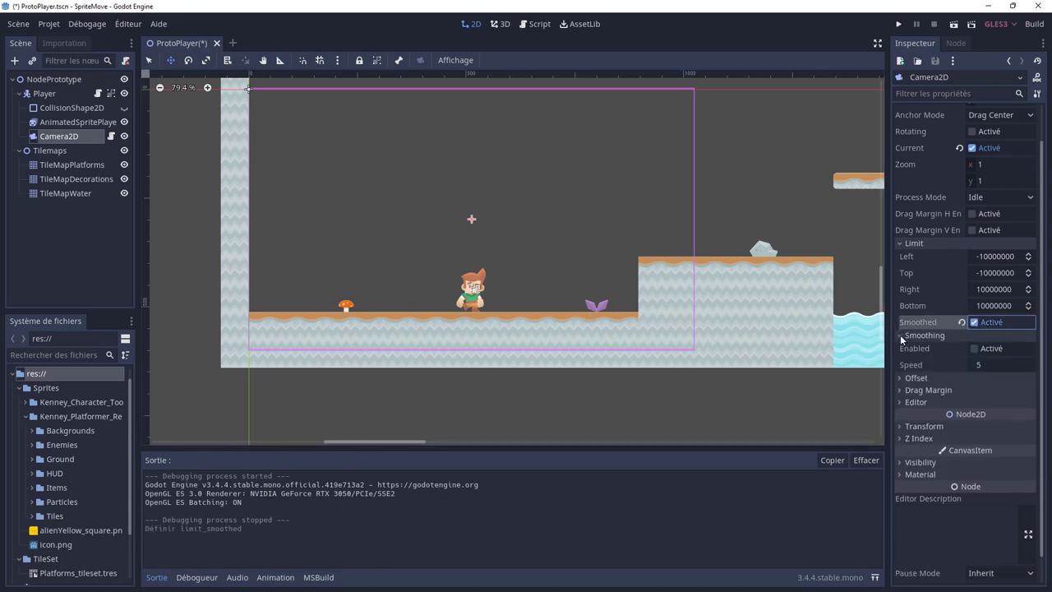
{"action": "left_click", "coordinate": [974, 350]}
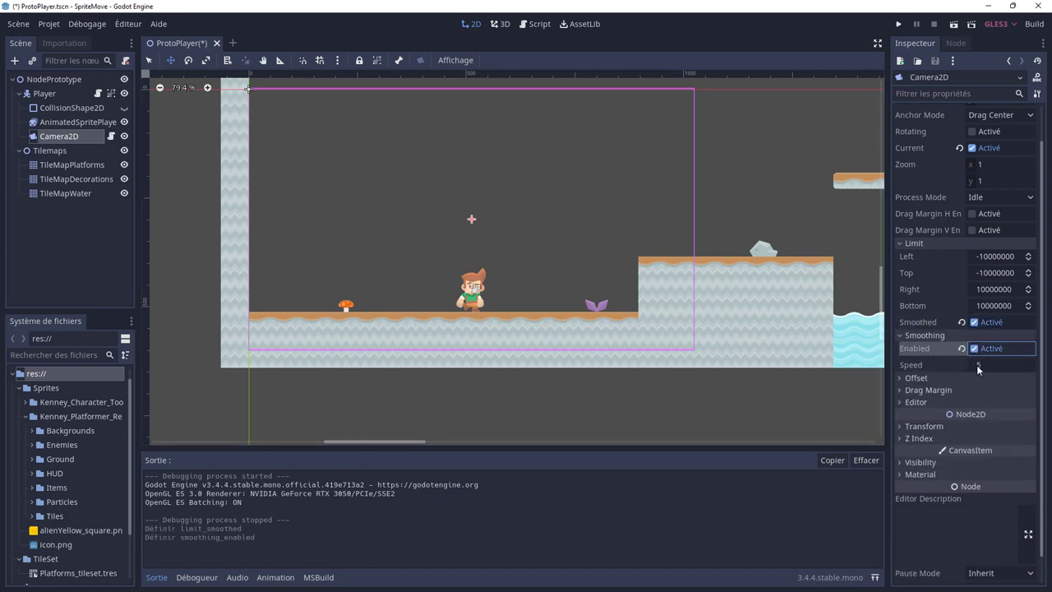
{"action": "left_click", "coordinate": [977, 366]}
{"action": "type", "text": "10"}
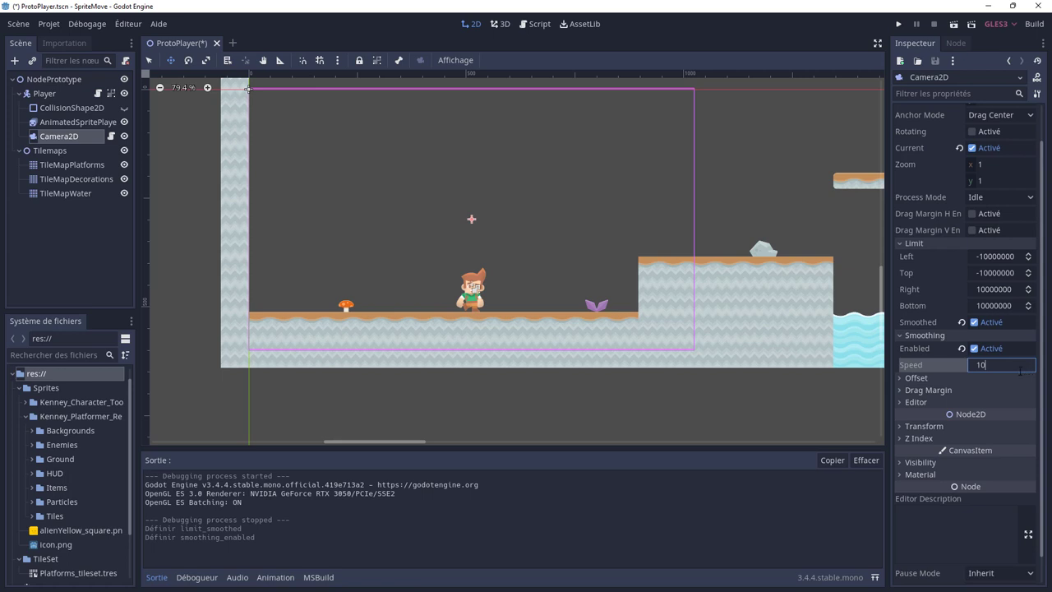
{"action": "key", "text": "Return"}
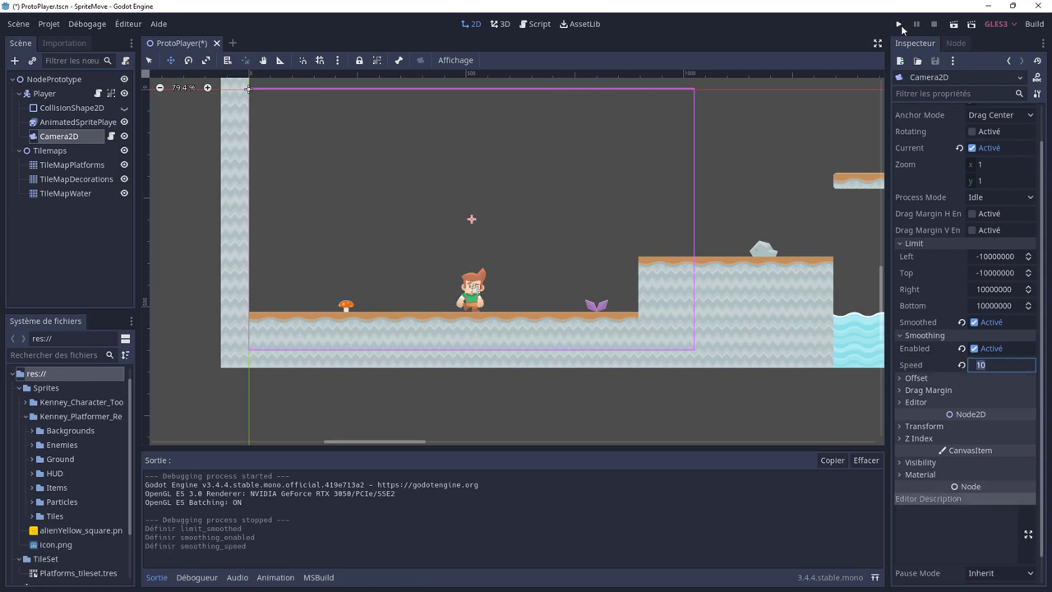
{"action": "left_click", "coordinate": [900, 26]}
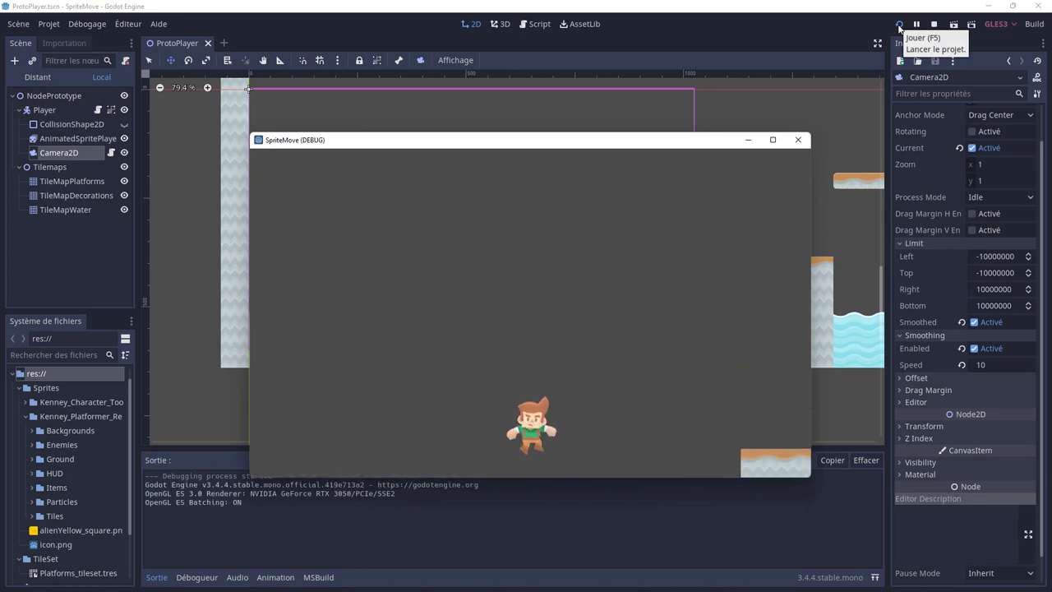
Run and jump the player right across the platforms to watch the smoothed camera follow
{"action": "key", "text": "space"}
{"action": "key", "text": "Right"}
{"action": "key", "text": "space"}
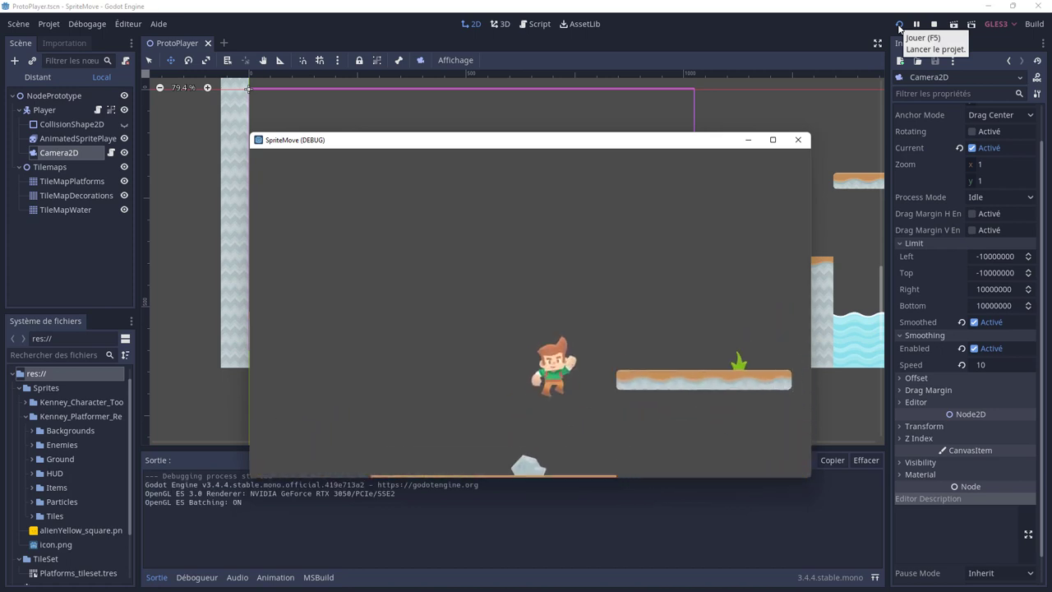
{"action": "key", "text": "space"}
{"action": "key", "text": "Right"}
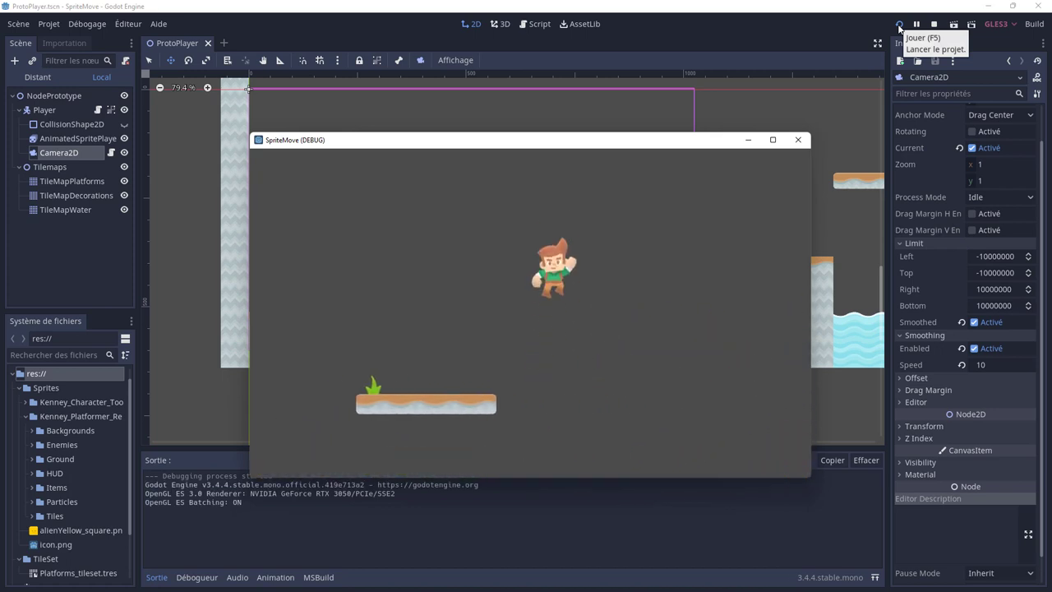
{"action": "key", "text": "space"}
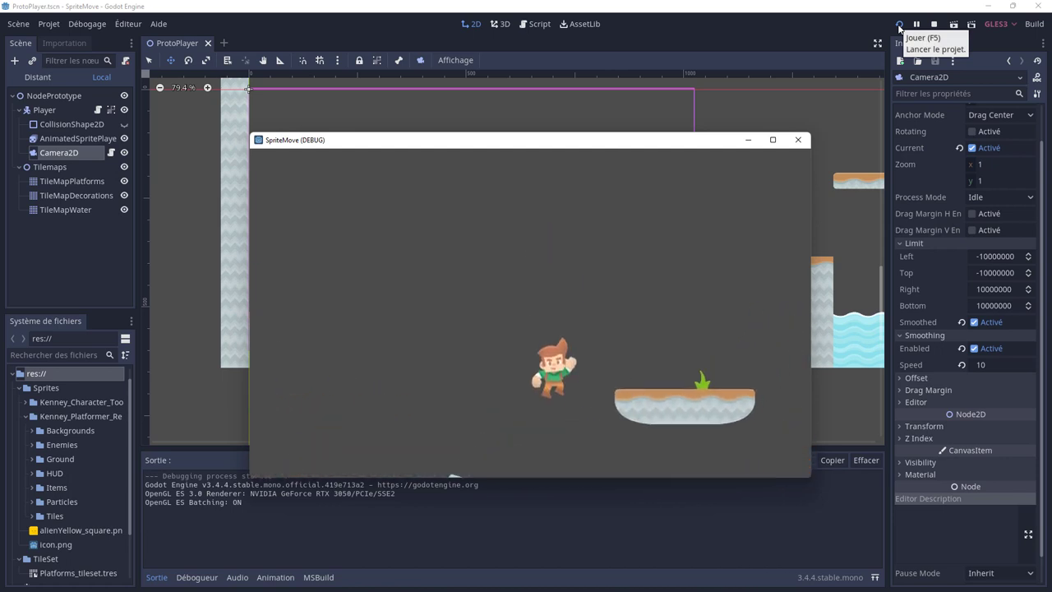
{"action": "key", "text": "space"}
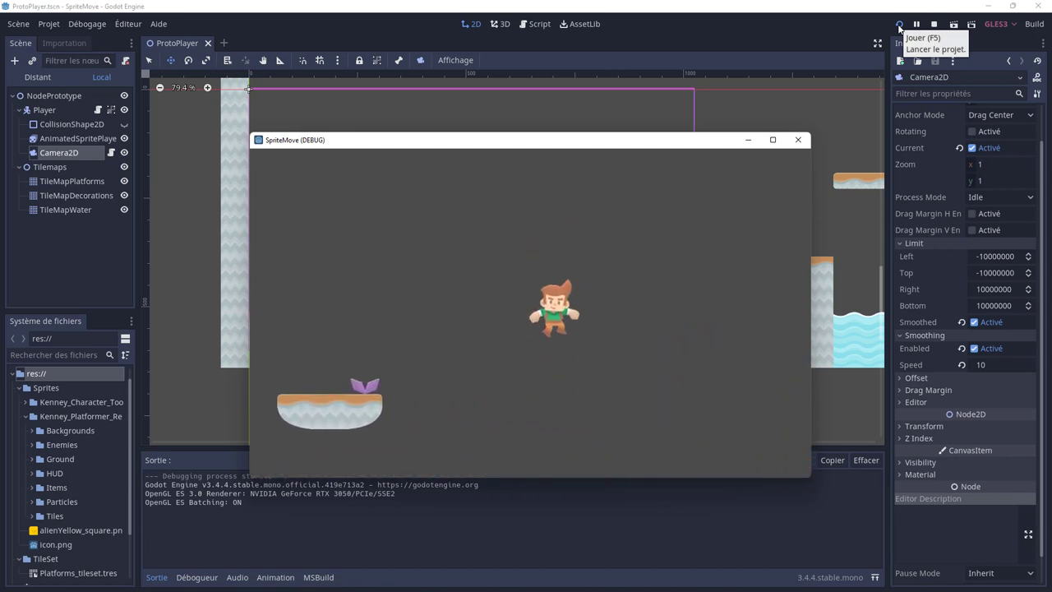
{"action": "key", "text": "Right"}
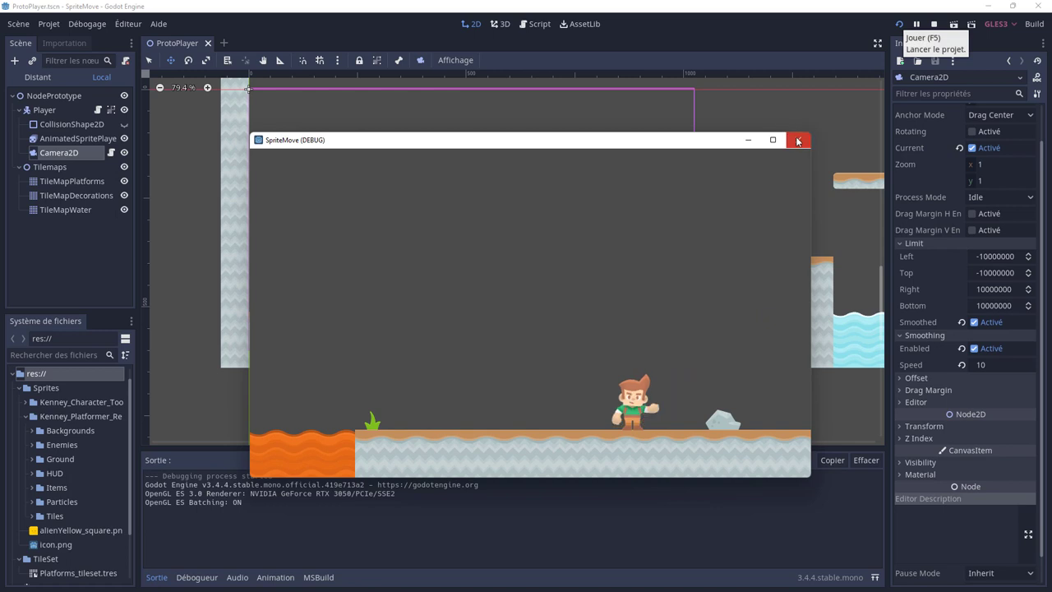
Close the game, relaunch it, and jump to test the camera again
{"action": "left_click", "coordinate": [797, 140]}
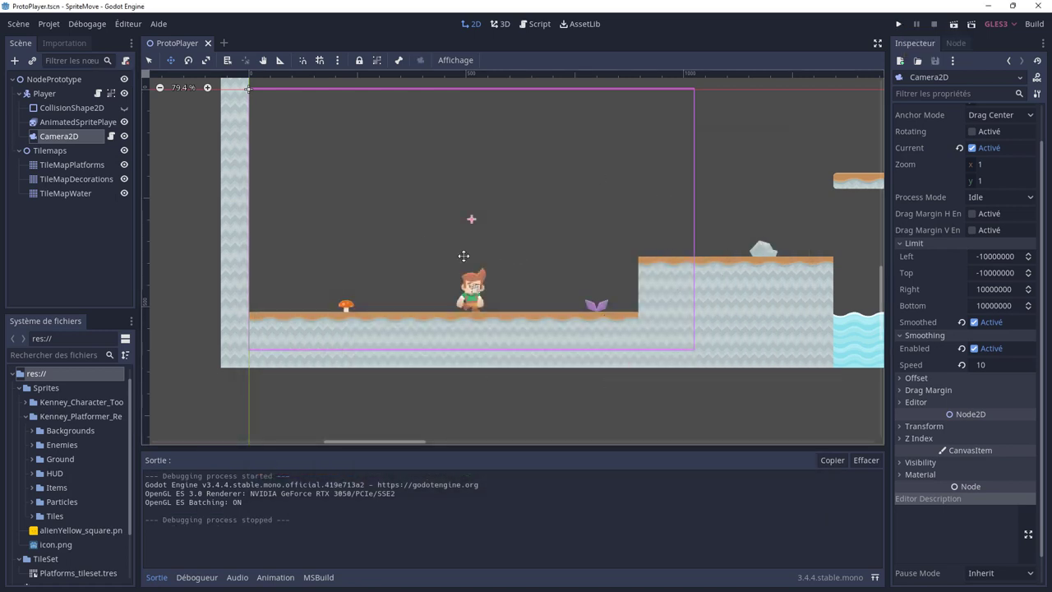
{"action": "left_click", "coordinate": [900, 26]}
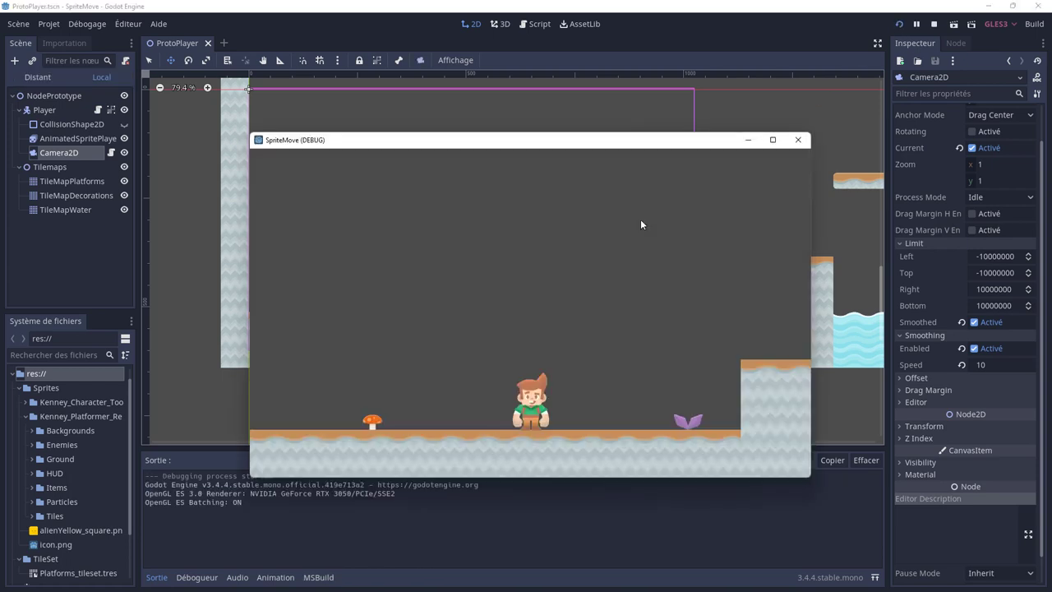
{"action": "key", "text": "space"}
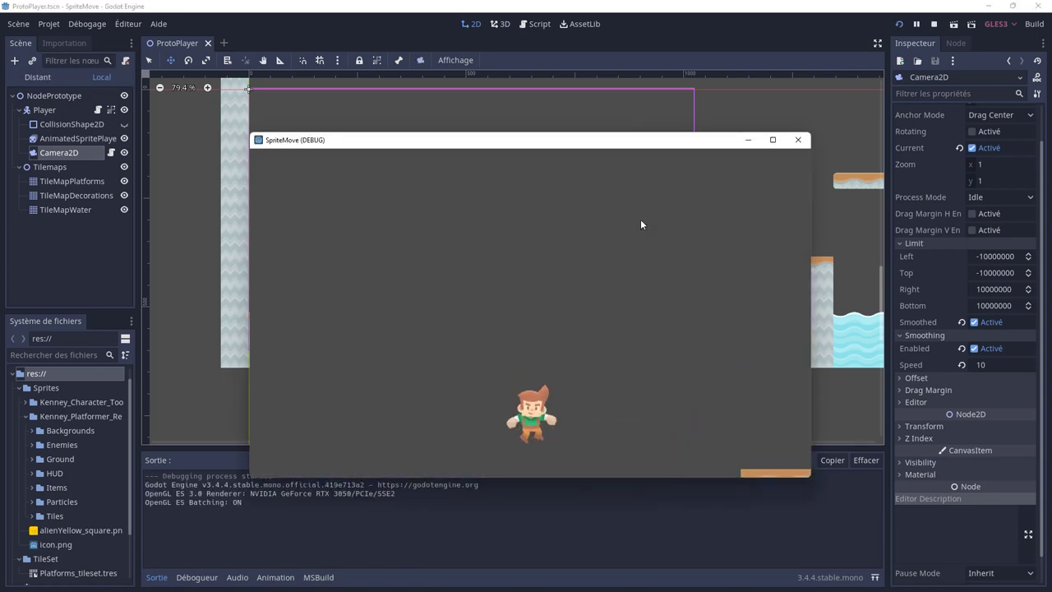
Stop the game and expand Camera2D's Drag Margin (all 0.2) and Editor drawing options
{"action": "left_click", "coordinate": [798, 140]}
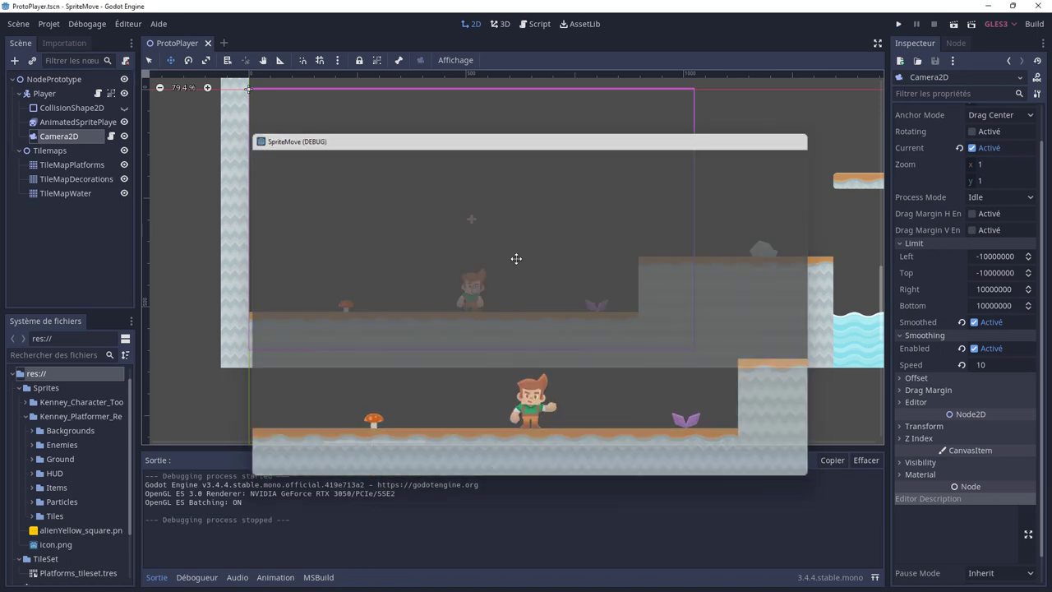
{"action": "scroll", "coordinate": [446, 251], "scroll_direction": "down", "scroll_amount": 1}
{"action": "scroll", "coordinate": [481, 218], "scroll_direction": "up", "scroll_amount": 2, "text": "ctrl"}
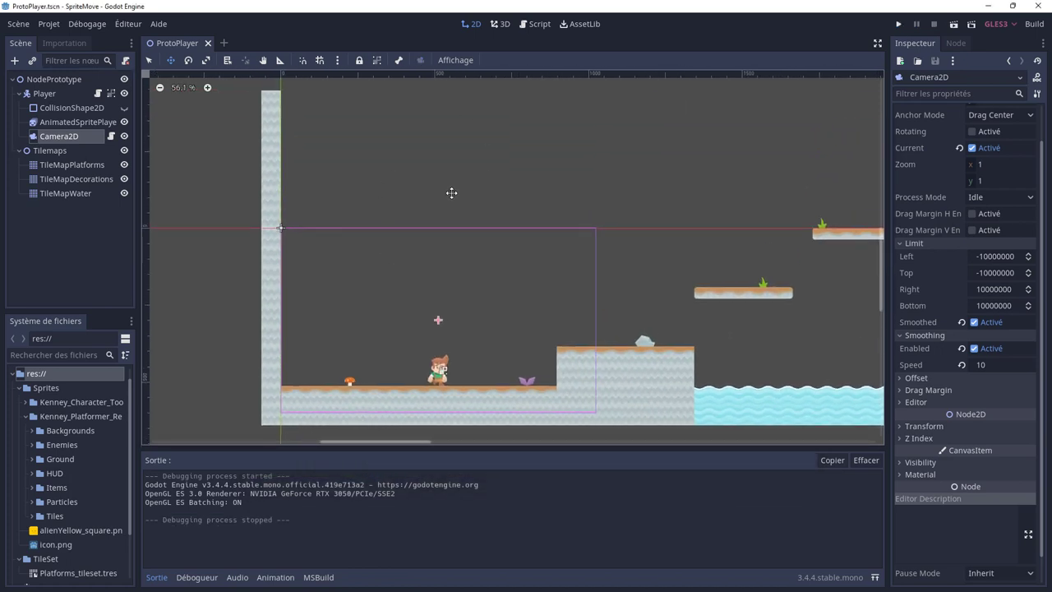
{"action": "left_click", "coordinate": [901, 391]}
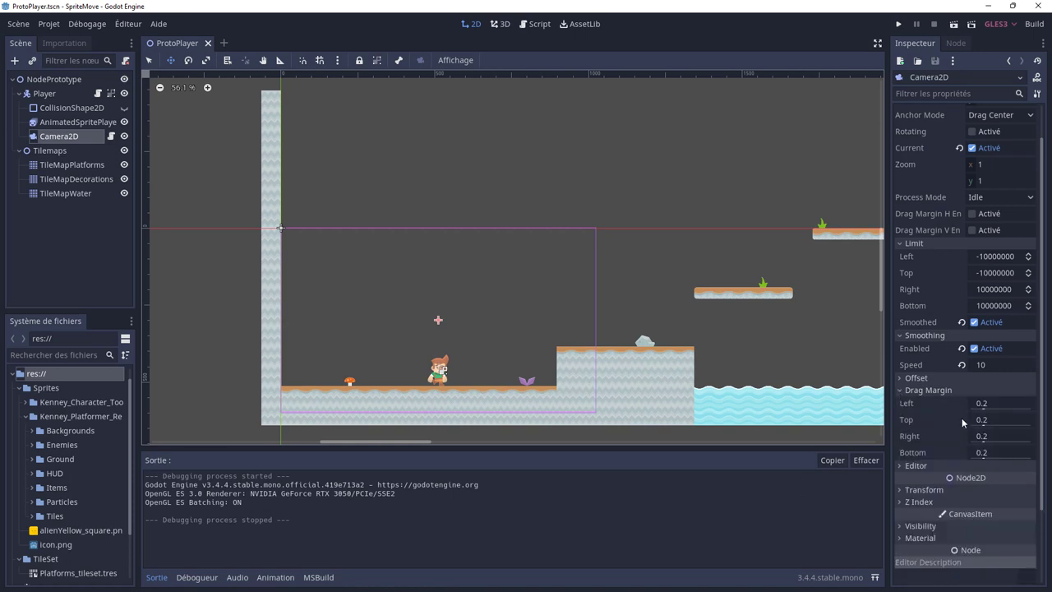
{"action": "left_click", "coordinate": [899, 464]}
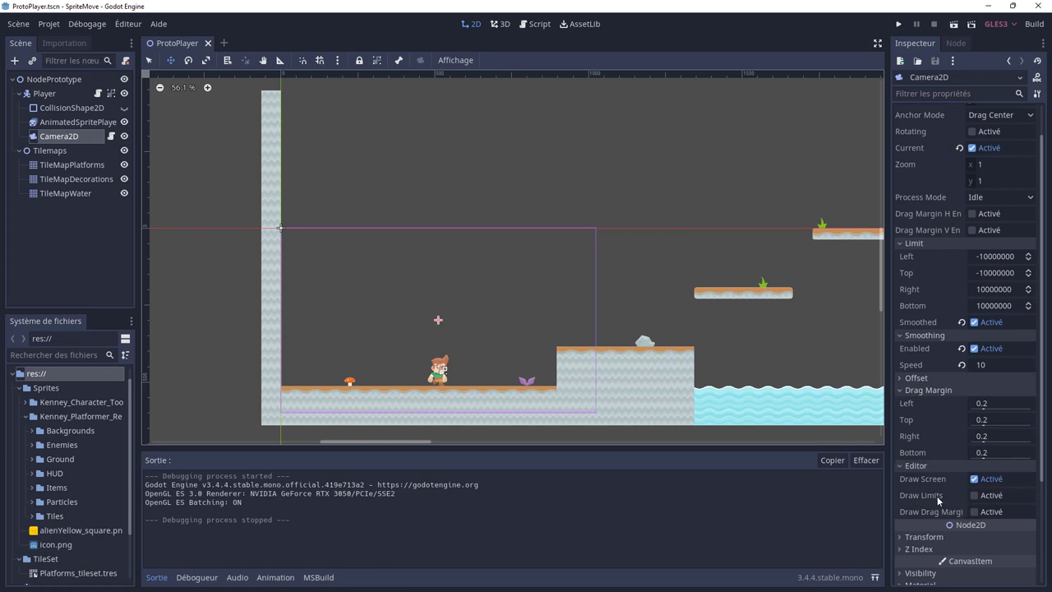
{"action": "left_click", "coordinate": [974, 495]}
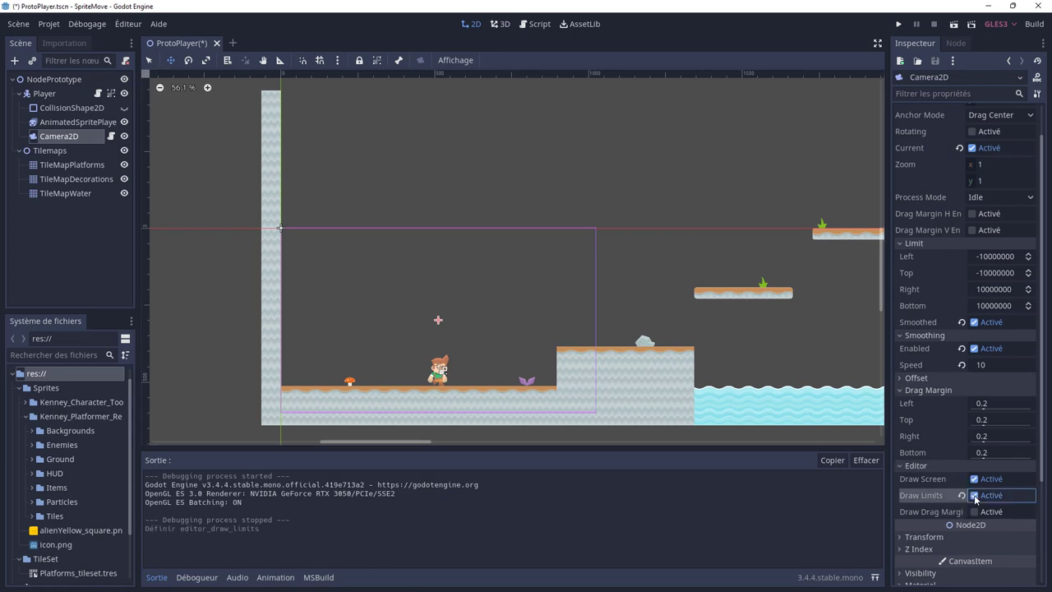
{"action": "left_click", "coordinate": [974, 495]}
{"action": "left_click", "coordinate": [974, 479]}
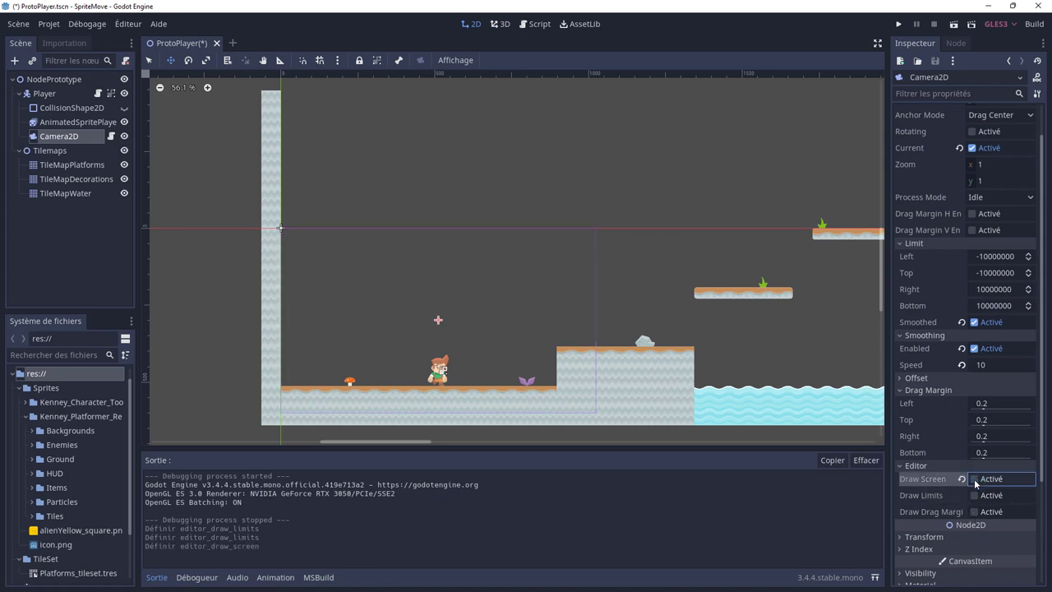
{"action": "left_click", "coordinate": [974, 479]}
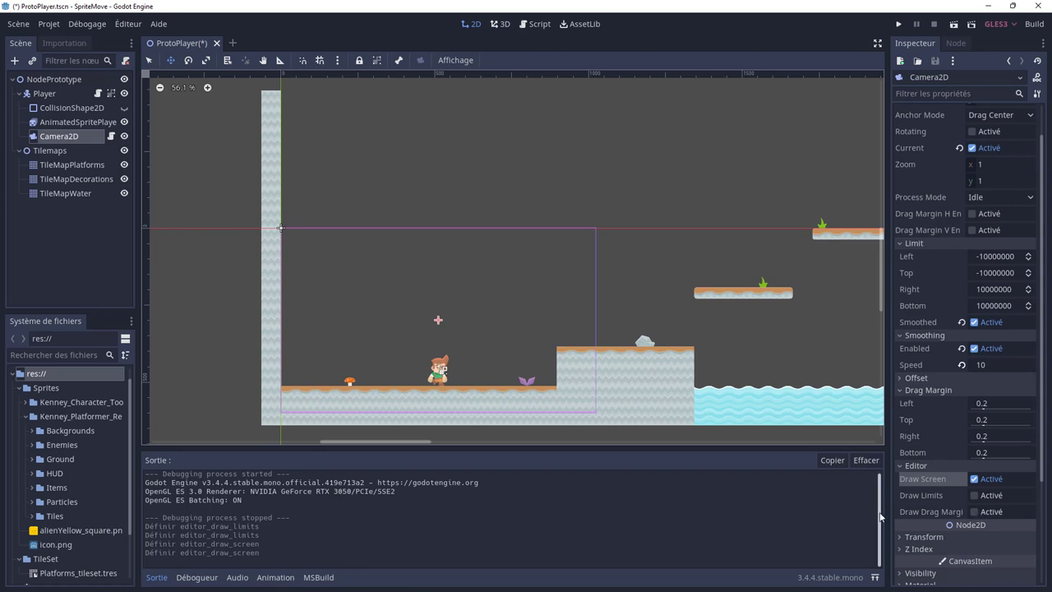
Enable Draw Drag Margin to show the drag-margin box around the camera
{"action": "left_click_drag", "start_coordinate": [888, 514], "coordinate": [802, 511]}
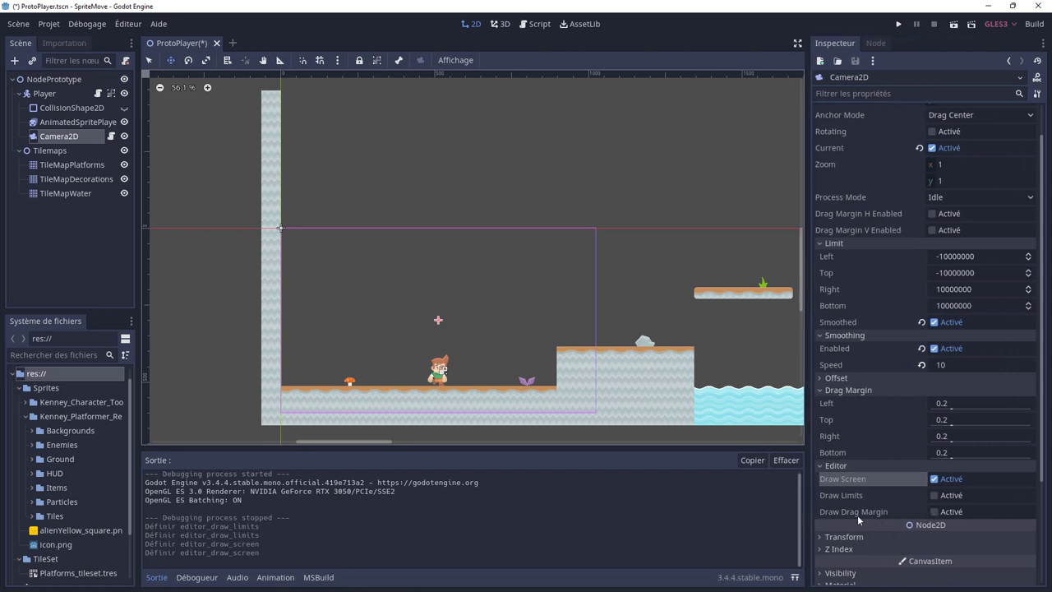
{"action": "left_click", "coordinate": [938, 512]}
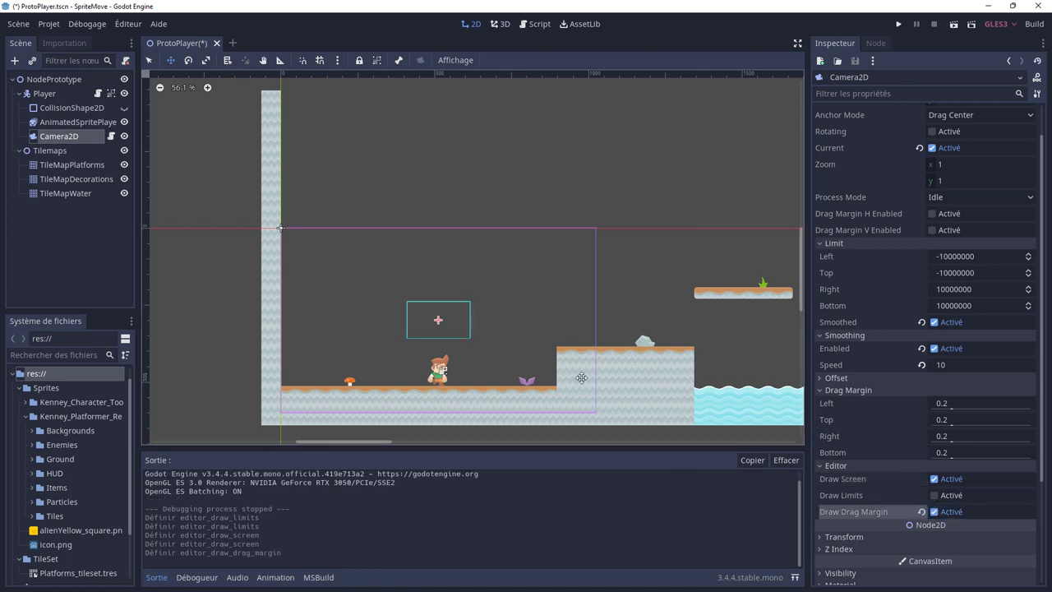
{"action": "left_click_drag", "start_coordinate": [810, 488], "coordinate": [870, 489]}
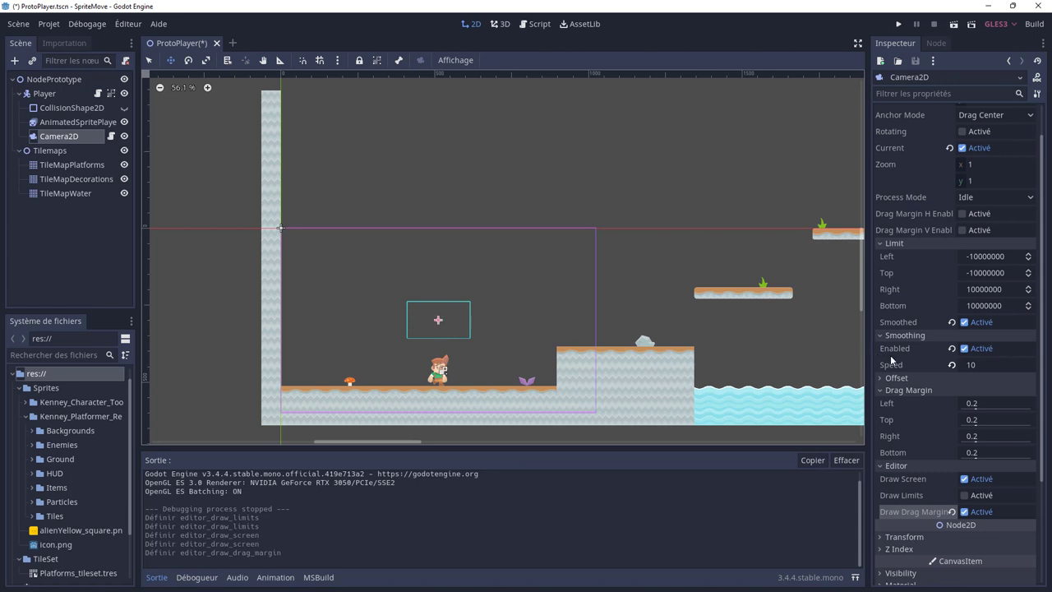
Enable the Camera2D's horizontal and vertical drag margins in the Inspector
{"action": "scroll", "coordinate": [942, 351], "scroll_direction": "up", "scroll_amount": 2}
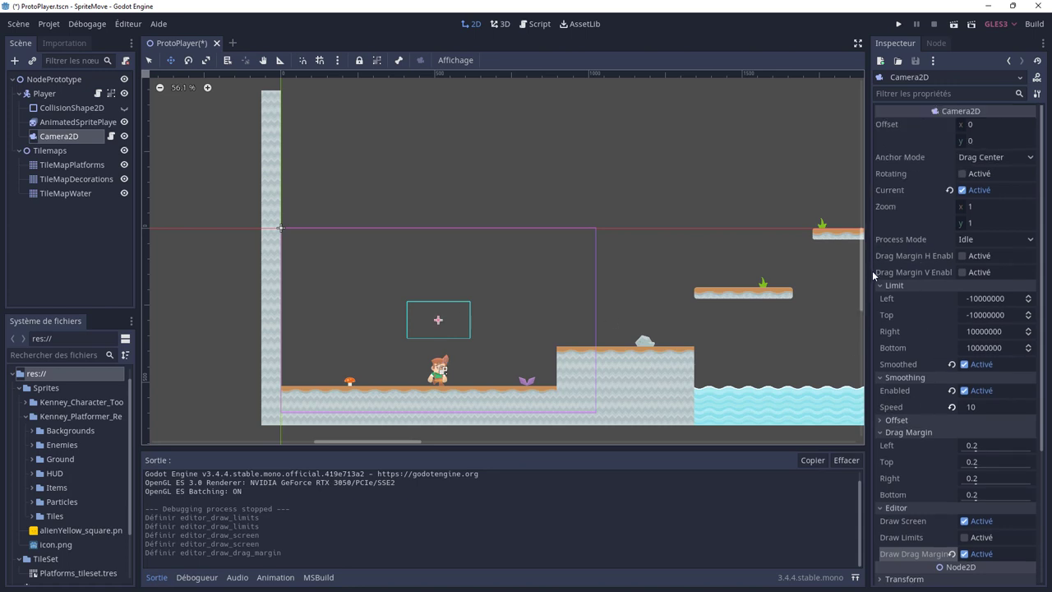
{"action": "left_click_drag", "start_coordinate": [867, 276], "coordinate": [758, 276]}
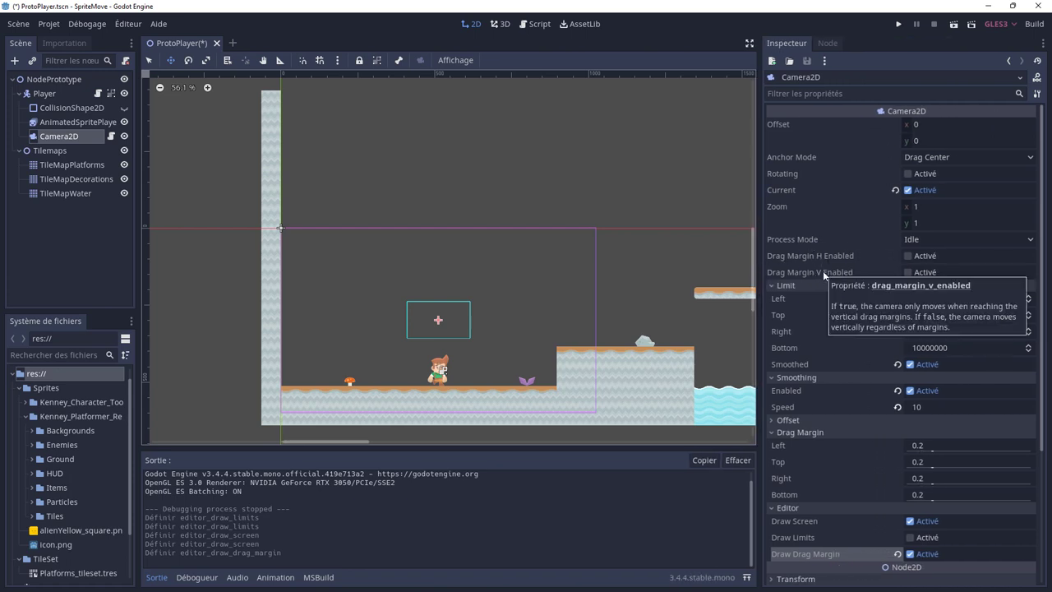
{"action": "left_click", "coordinate": [909, 256]}
{"action": "left_click", "coordinate": [909, 272]}
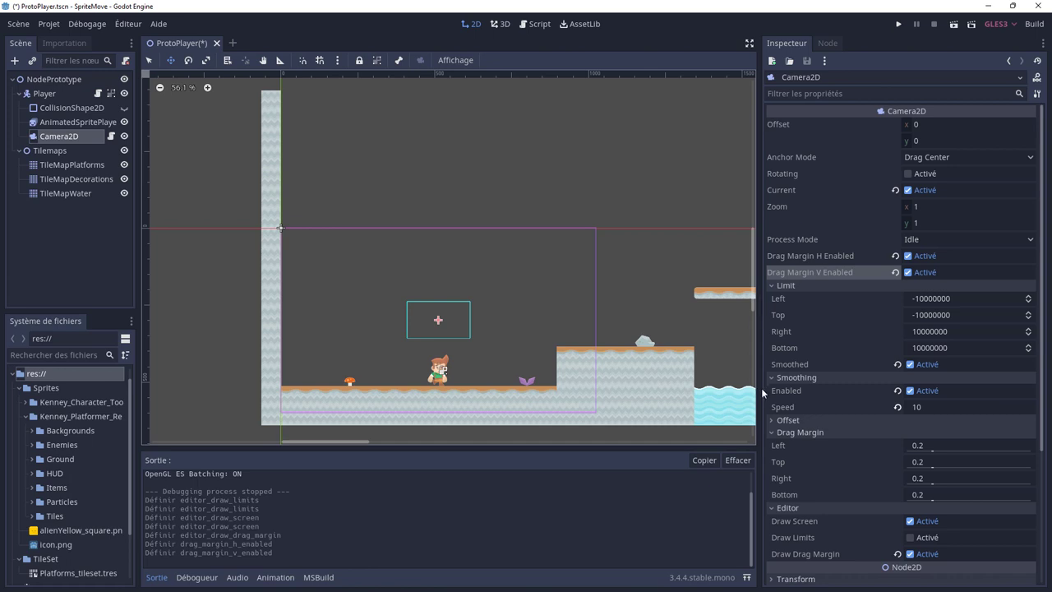
Set Drag Margin Left to 0.61 and Right to 0.7, then save and run the game
{"action": "left_click_drag", "start_coordinate": [760, 387], "coordinate": [825, 395]}
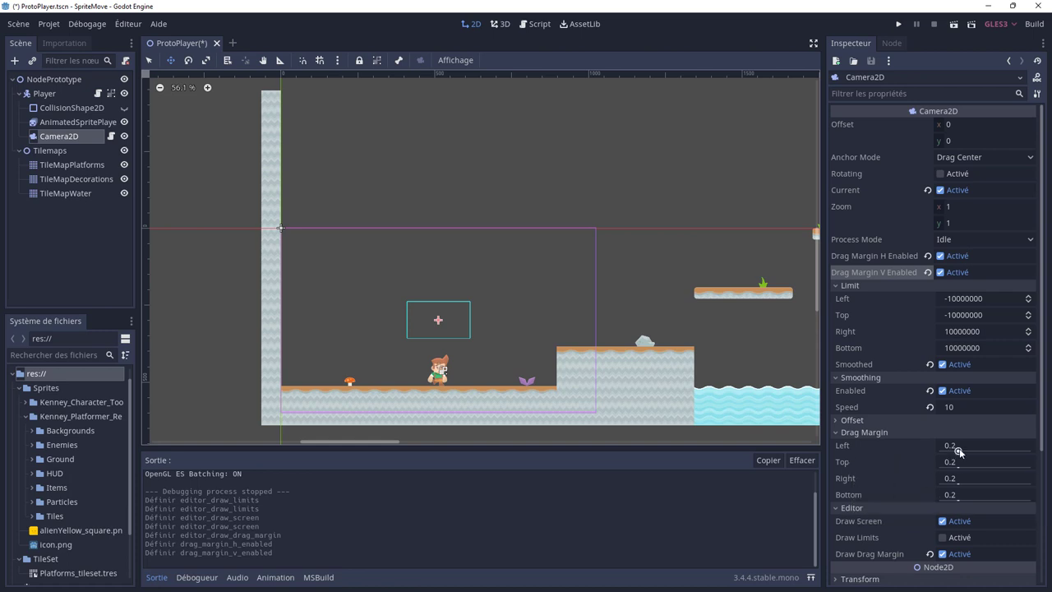
{"action": "left_click_drag", "start_coordinate": [959, 452], "coordinate": [987, 452]}
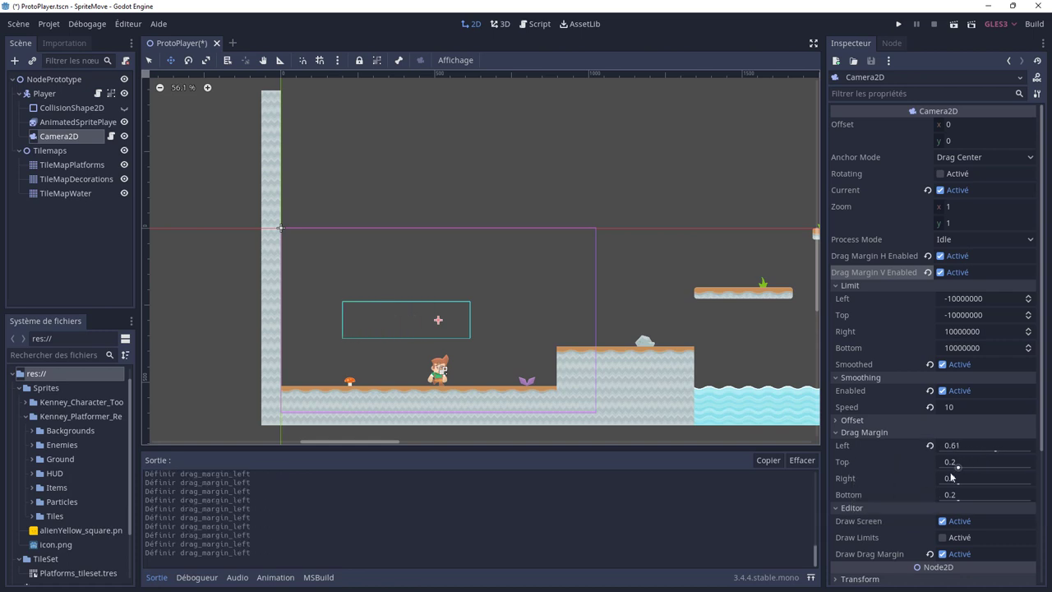
{"action": "left_click_drag", "start_coordinate": [957, 485], "coordinate": [1004, 485]}
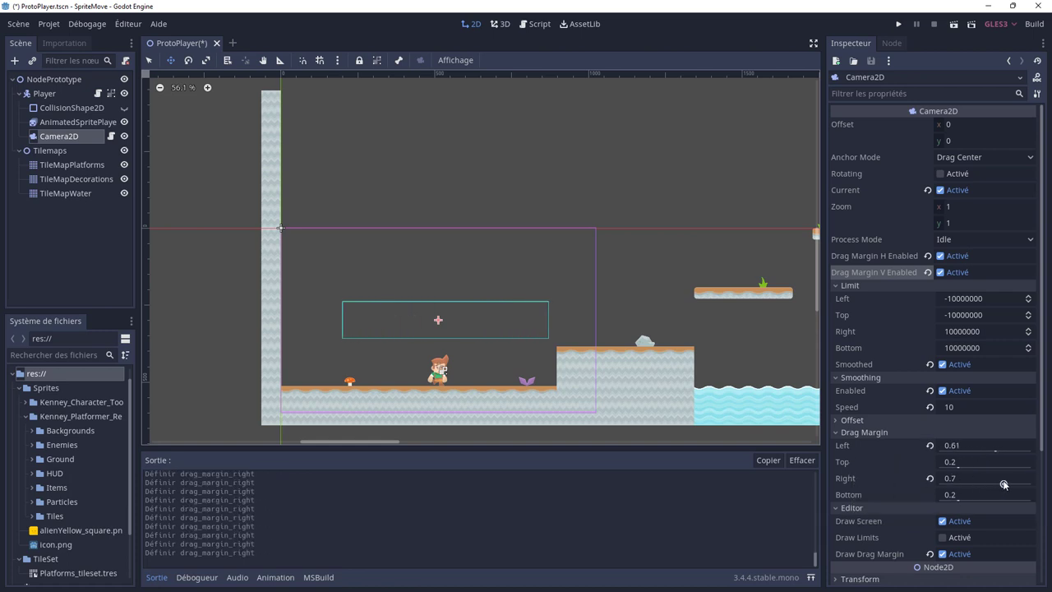
{"action": "left_click", "coordinate": [898, 26]}
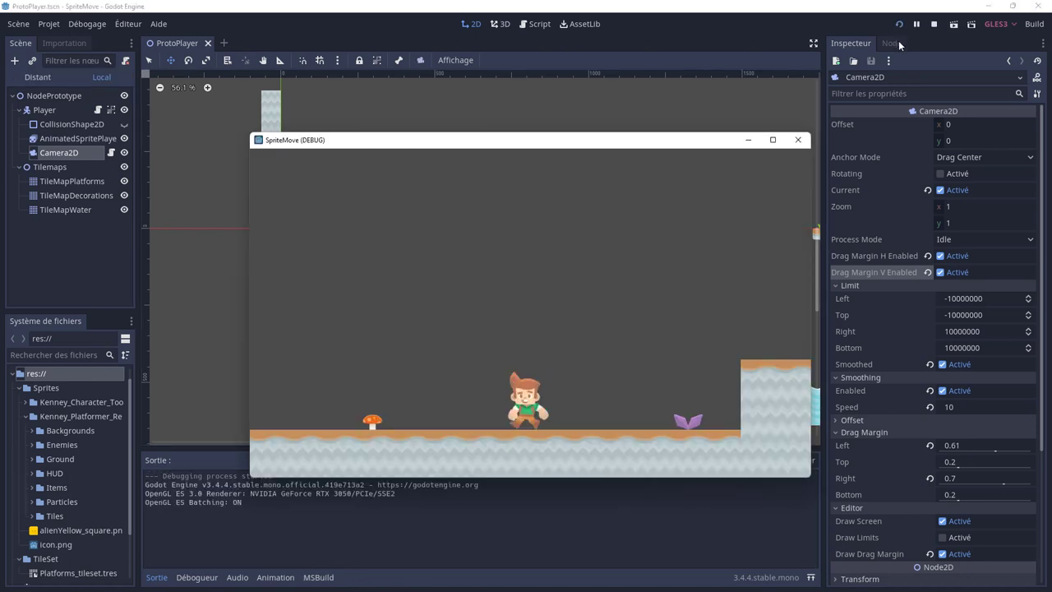
Walk the character left and right and jump onto the right platform, watching the camera, then close the game
{"action": "key", "text": "Left"}
{"action": "key", "text": "Right"}
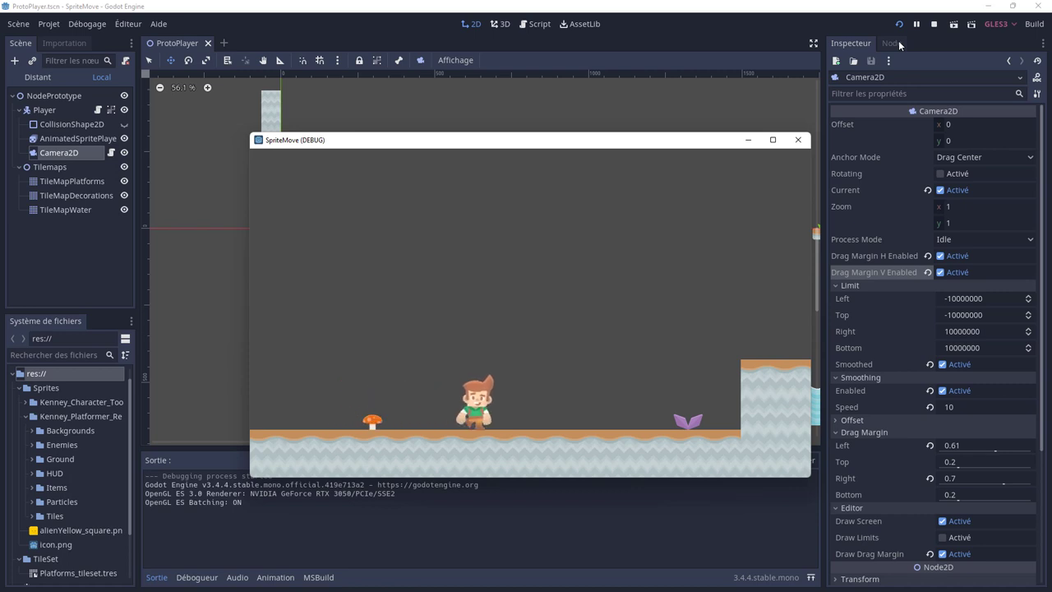
{"action": "key", "text": "space"}
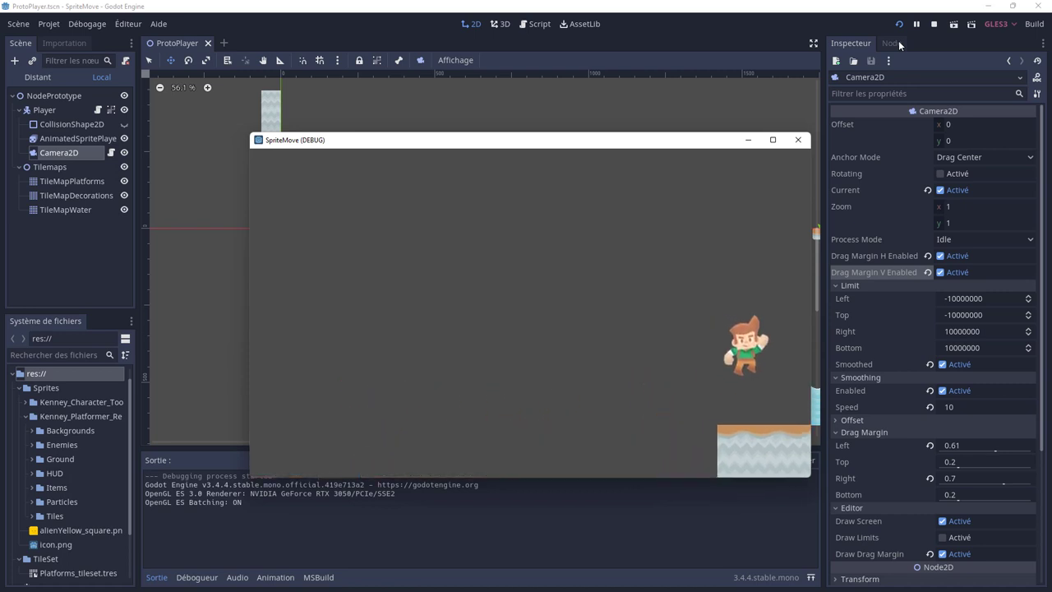
{"action": "key", "text": "Left"}
{"action": "key", "text": "Right"}
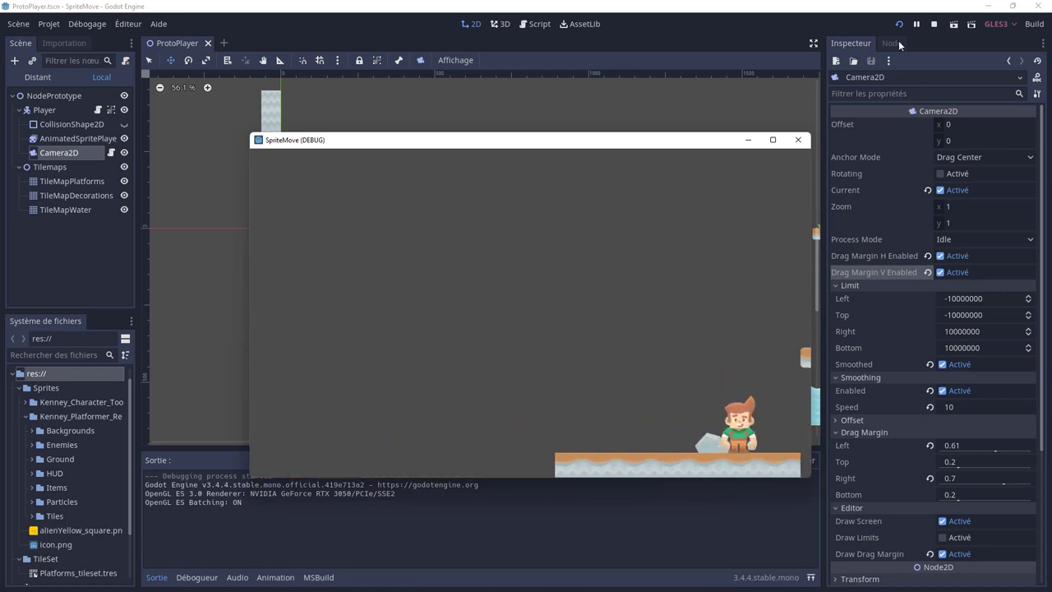
{"action": "key", "text": "Left"}
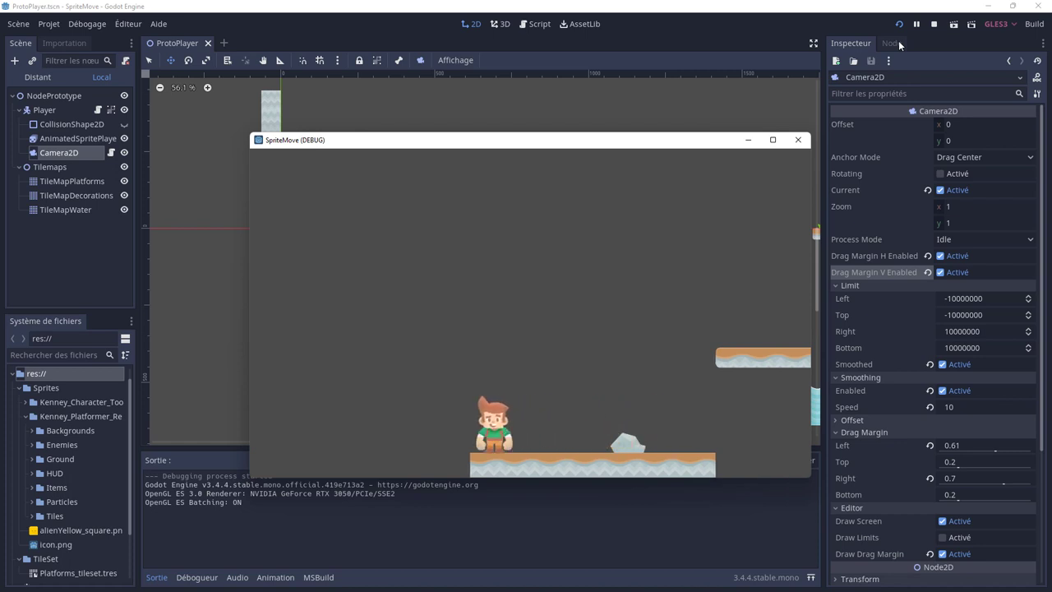
{"action": "left_click", "coordinate": [933, 25]}
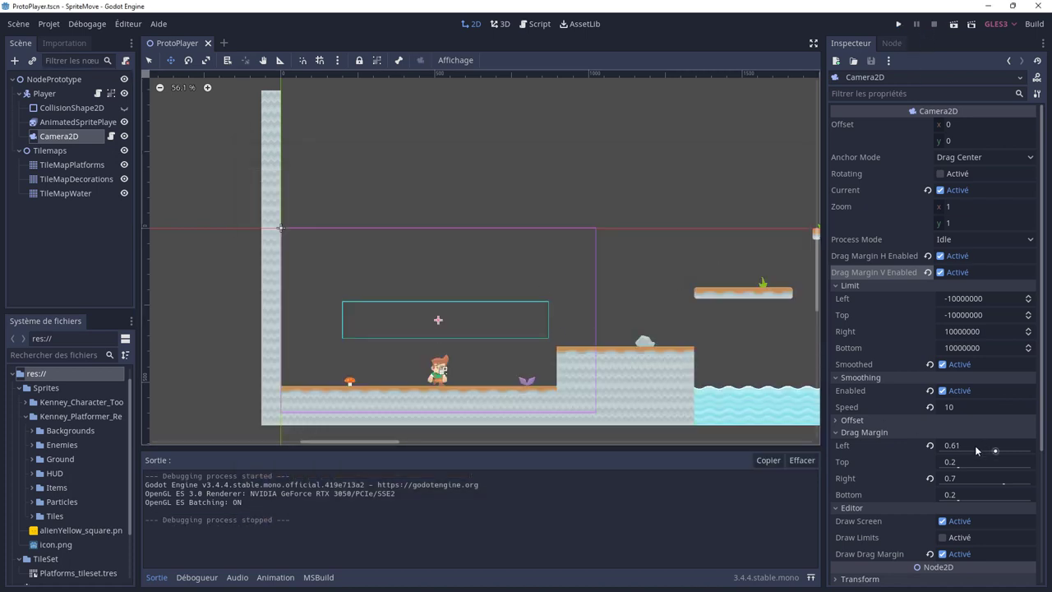
Set the Camera2D's Drag Margin Left and Right to 0.3
{"action": "left_click", "coordinate": [931, 446]}
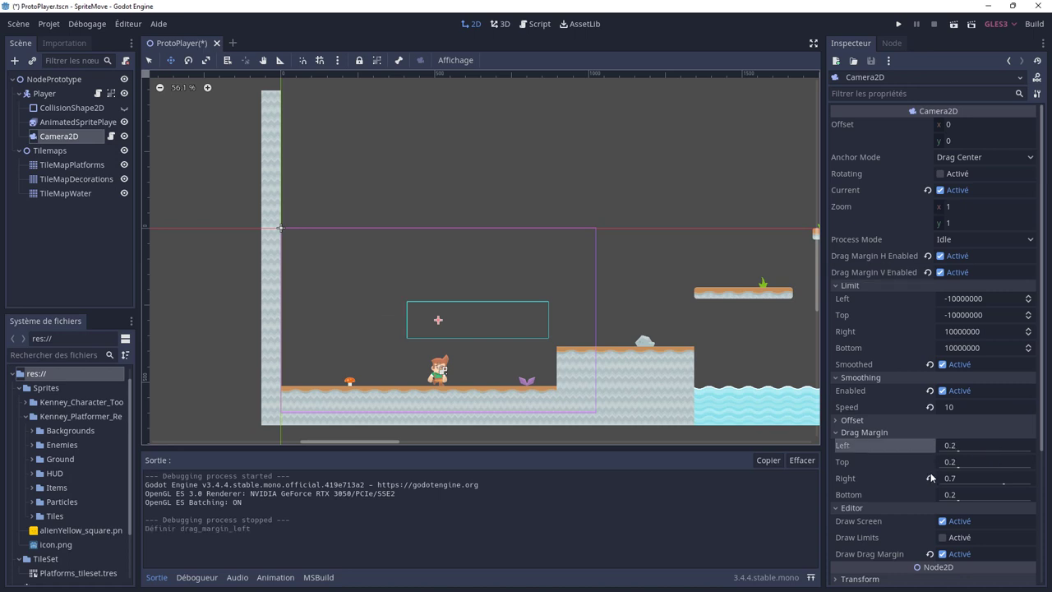
{"action": "left_click", "coordinate": [930, 478]}
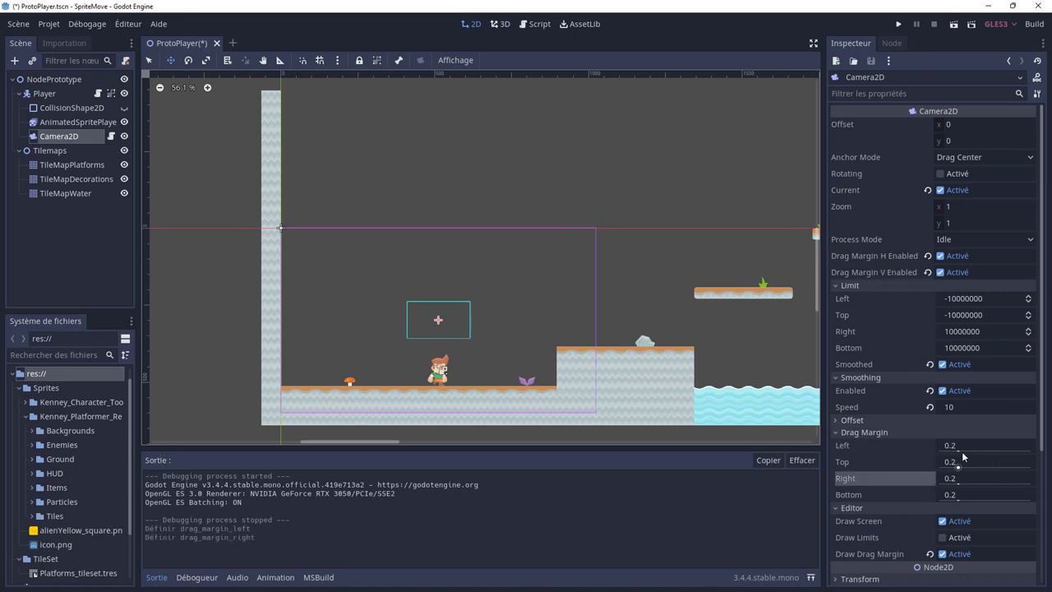
{"action": "left_click_drag", "start_coordinate": [956, 449], "coordinate": [961, 450]}
{"action": "left_click", "coordinate": [961, 450]}
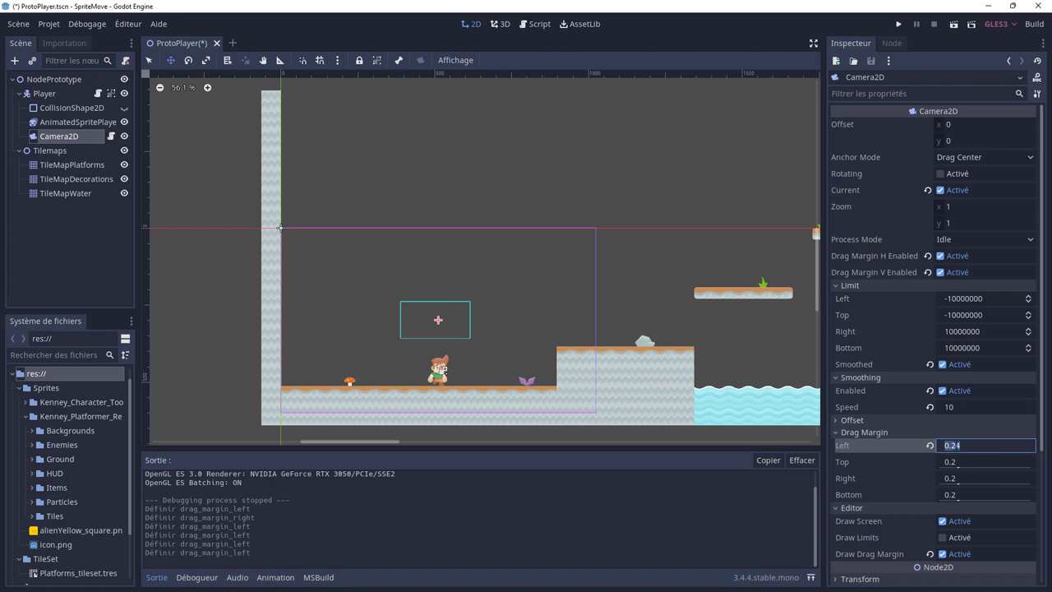
{"action": "key", "text": "Tab"}
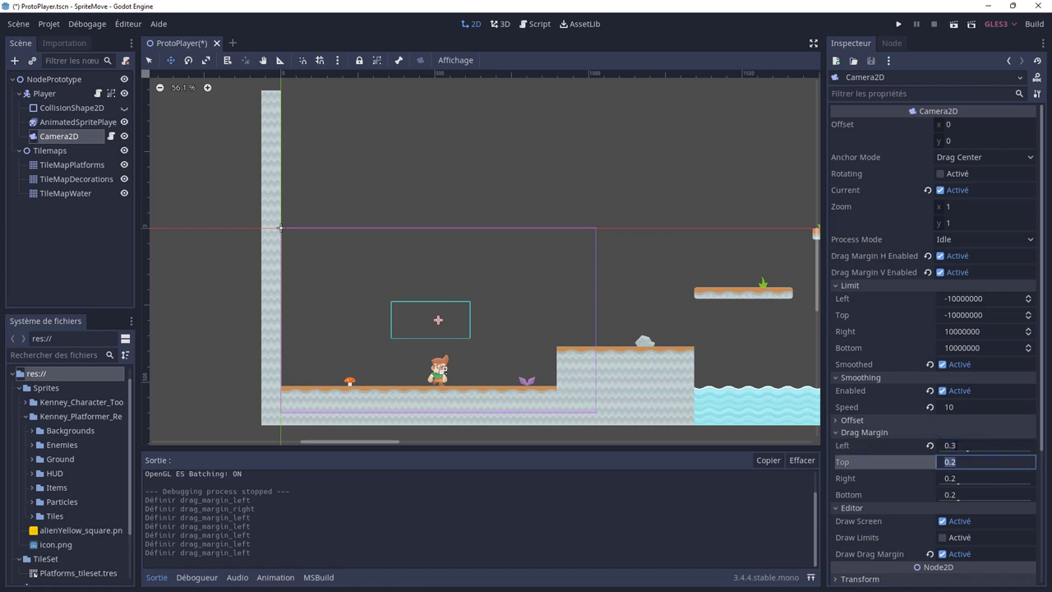
{"action": "key", "text": "Tab"}
{"action": "type", "text": "0"}
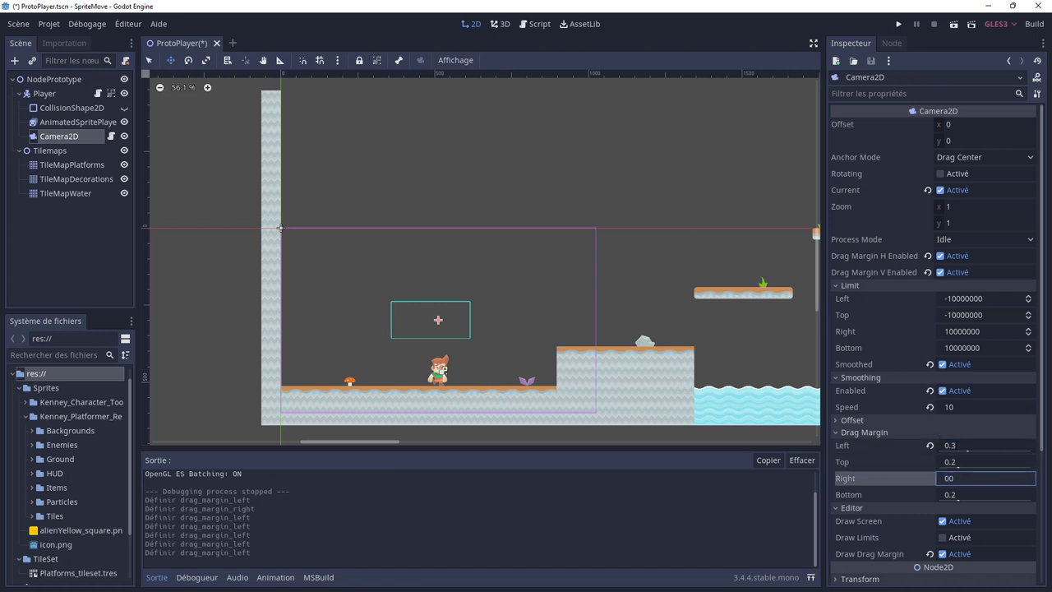
{"action": "key", "text": "Tab"}
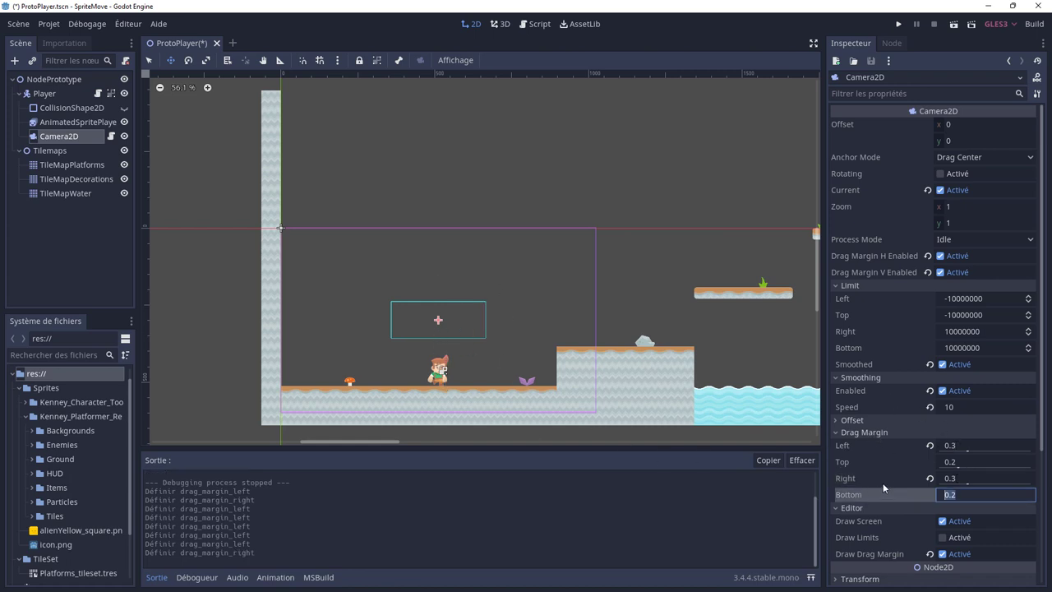
Set Drag Margin Top to 1 and Bottom to 0, then save and run the game
{"action": "left_click", "coordinate": [960, 466]}
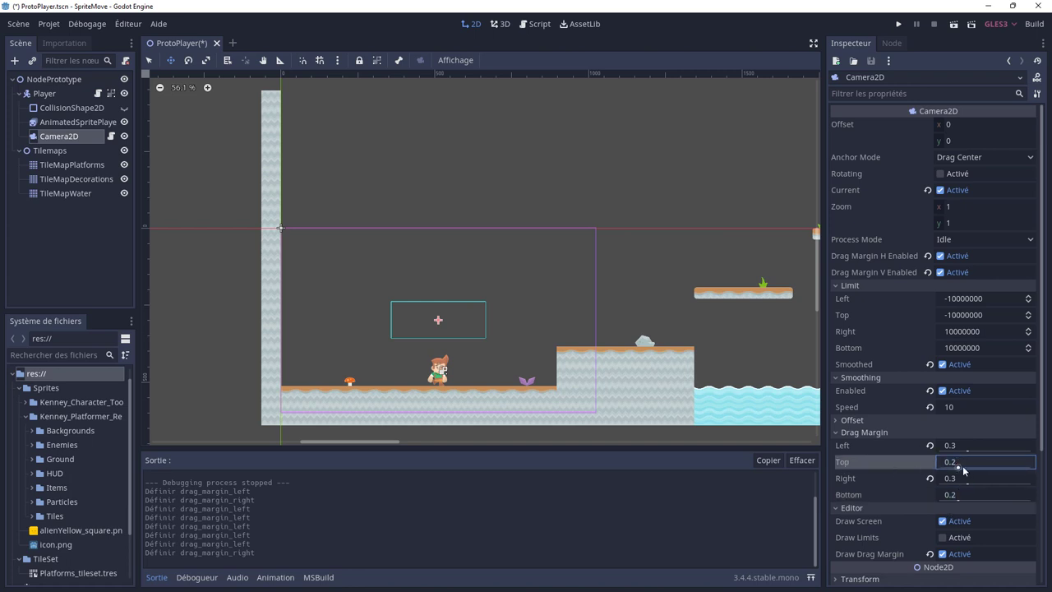
{"action": "left_click_drag", "start_coordinate": [964, 471], "coordinate": [1038, 462]}
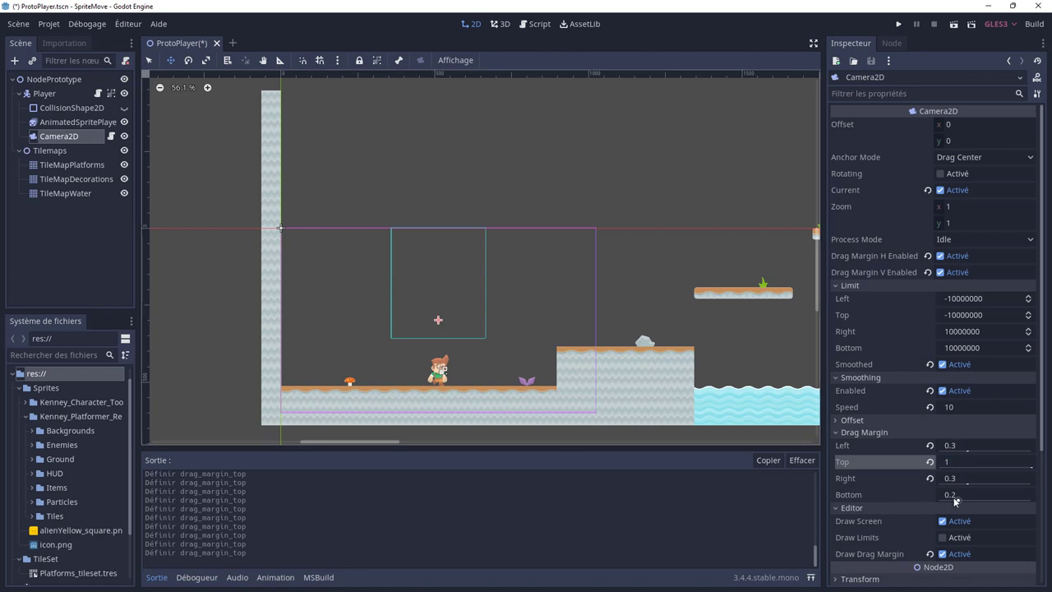
{"action": "left_click_drag", "start_coordinate": [956, 500], "coordinate": [898, 505]}
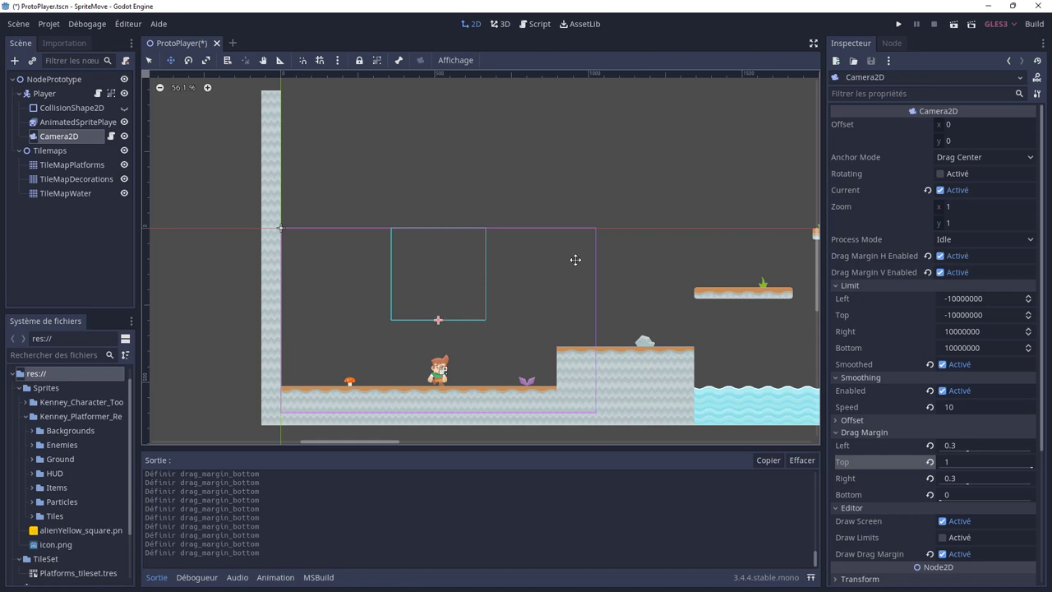
{"action": "left_click", "coordinate": [899, 26]}
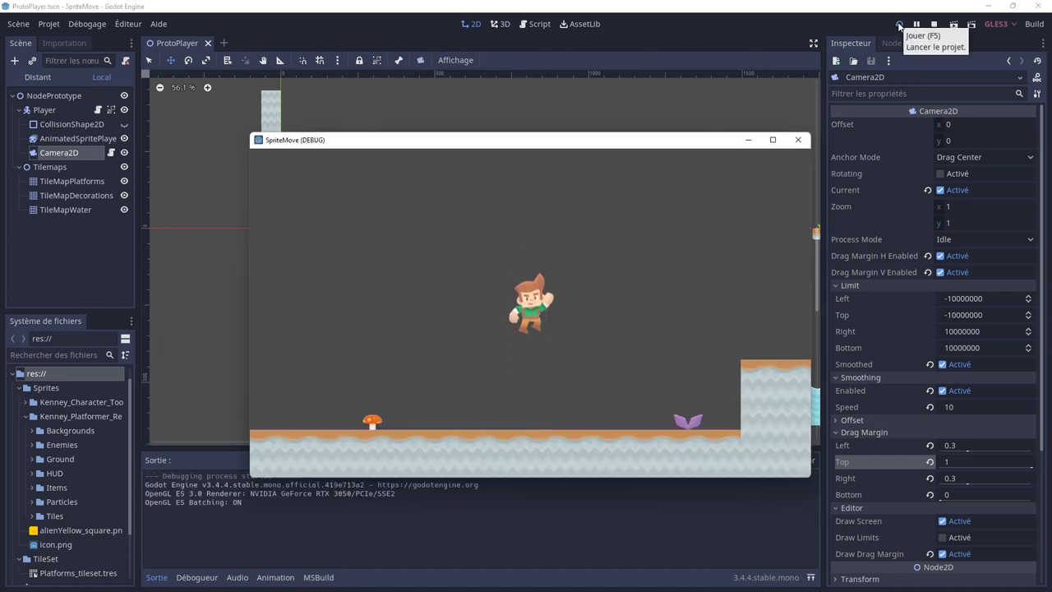
Jump the character left, then head right and jump up onto the higher floating platforms
{"action": "key", "text": "space"}
{"action": "key", "text": "Left"}
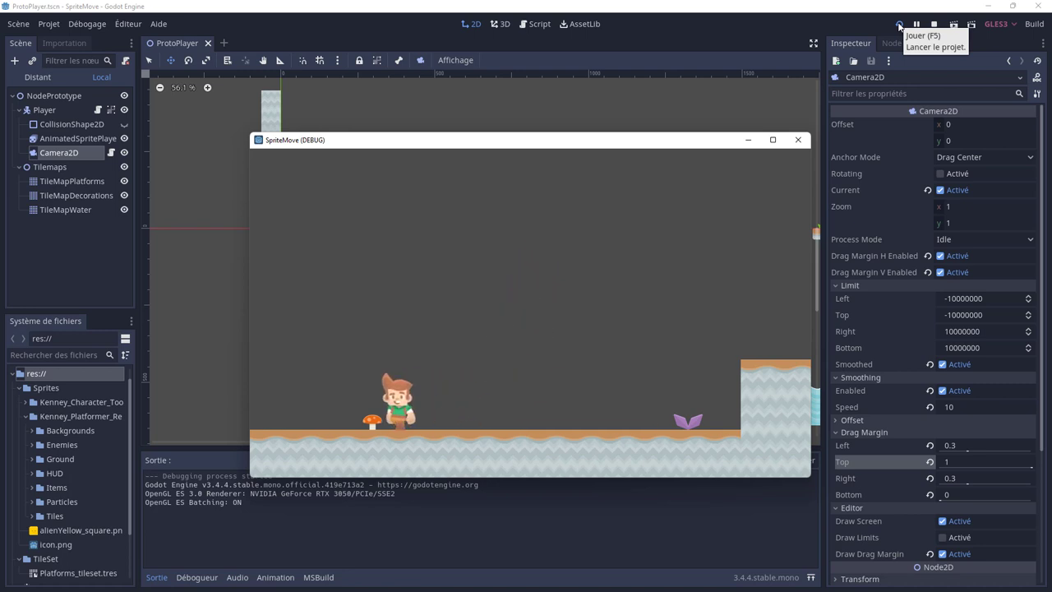
{"action": "key", "text": "Right"}
{"action": "key", "text": "space"}
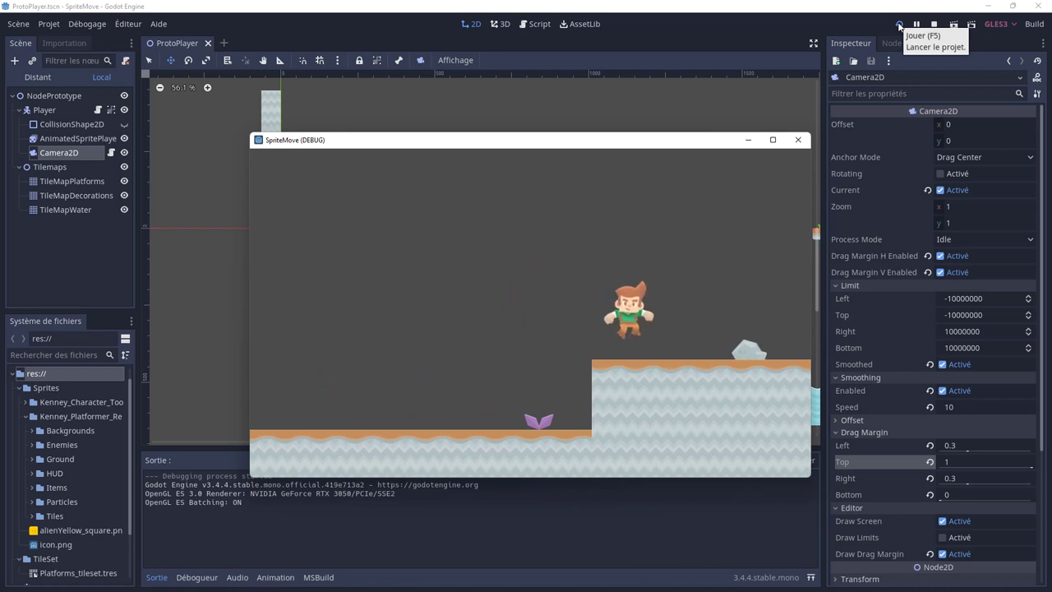
{"action": "key", "text": "Right"}
{"action": "key", "text": "space"}
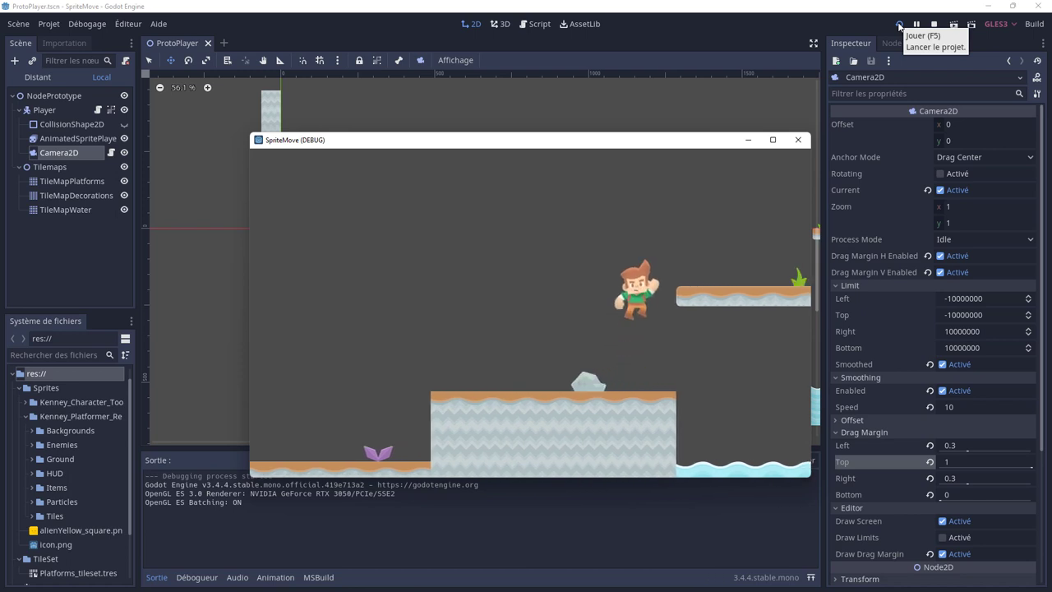
{"action": "key", "text": "Right"}
{"action": "key", "text": "space"}
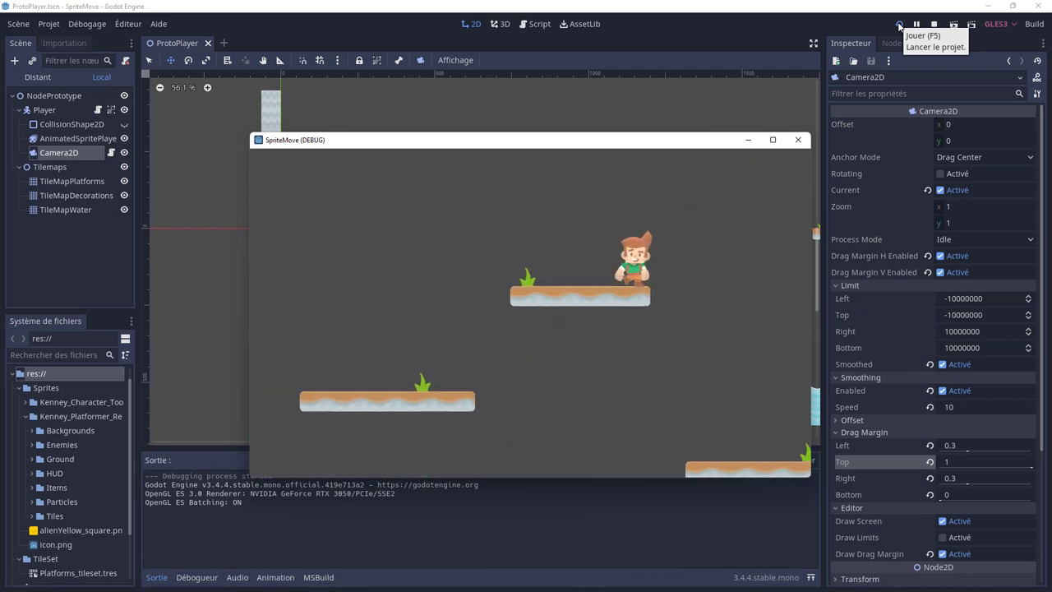
Continue right across the platforms down to the lava-edged ground, then step back left
{"action": "key", "text": "Right"}
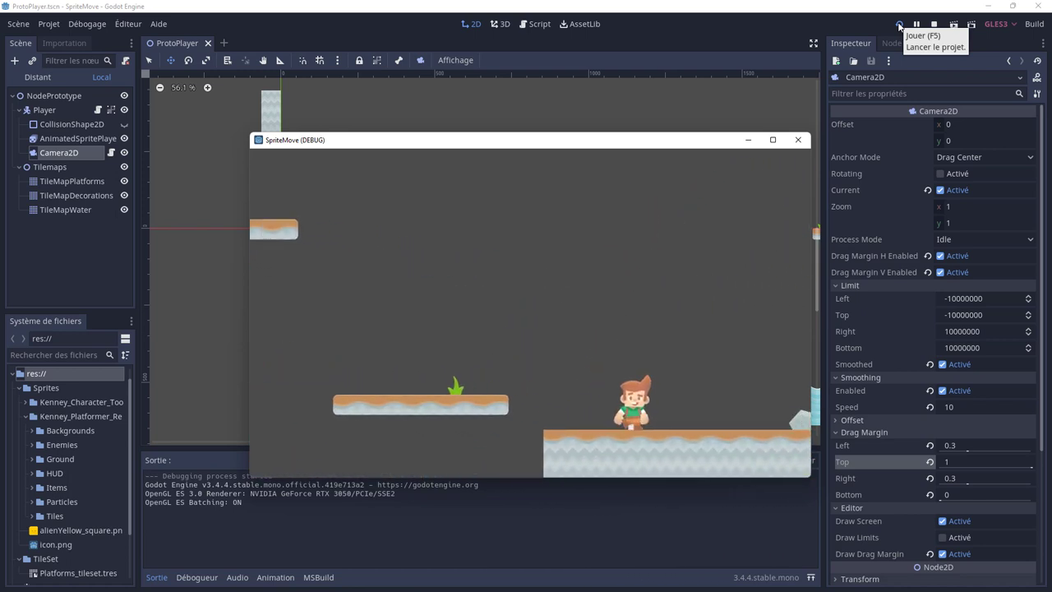
{"action": "key", "text": "Right"}
{"action": "key", "text": "space"}
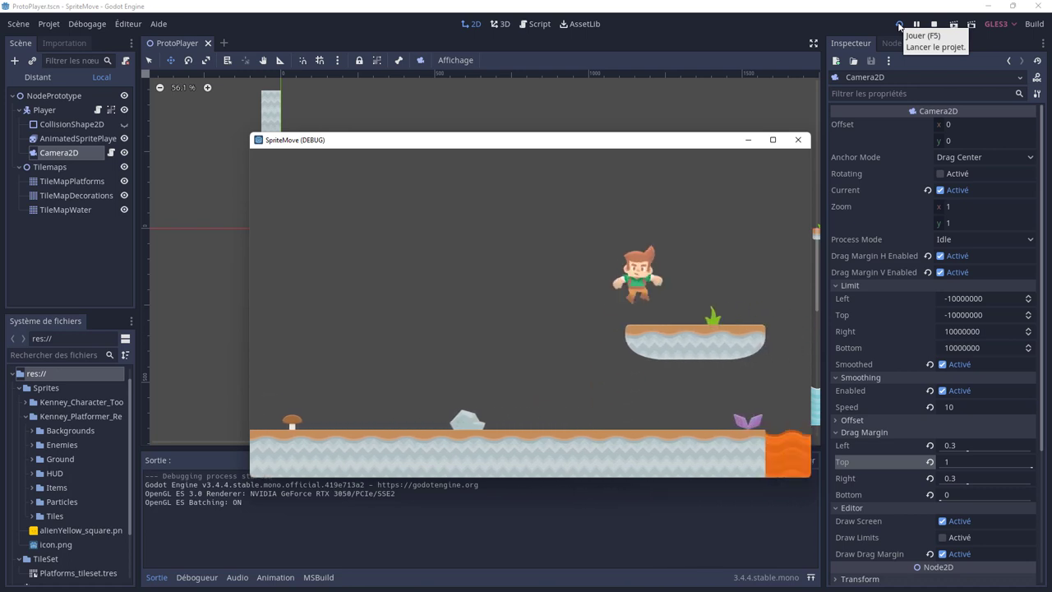
{"action": "key", "text": "Right"}
{"action": "key", "text": "space"}
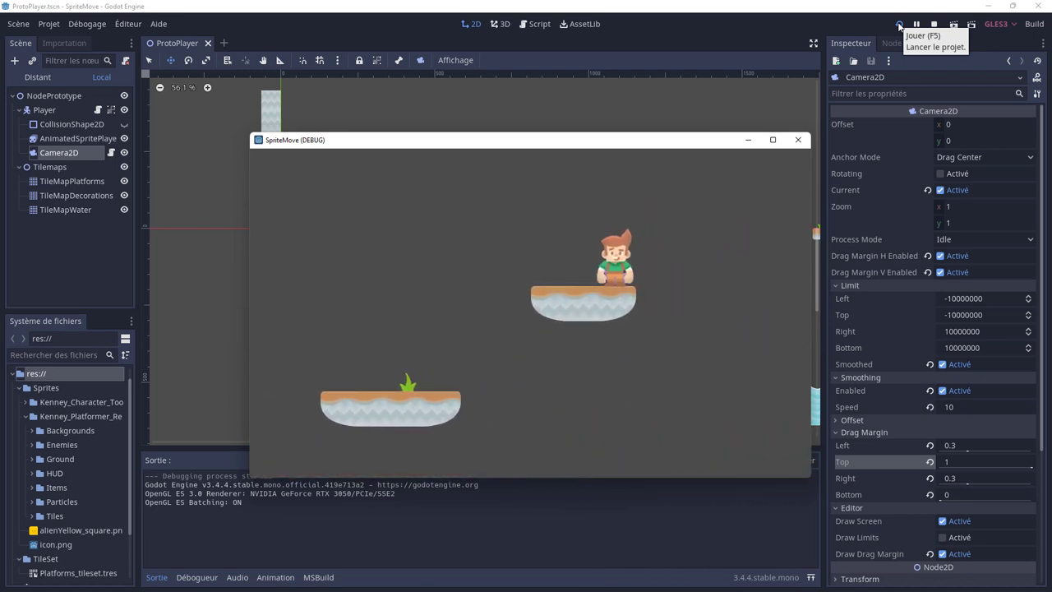
{"action": "key", "text": "Right"}
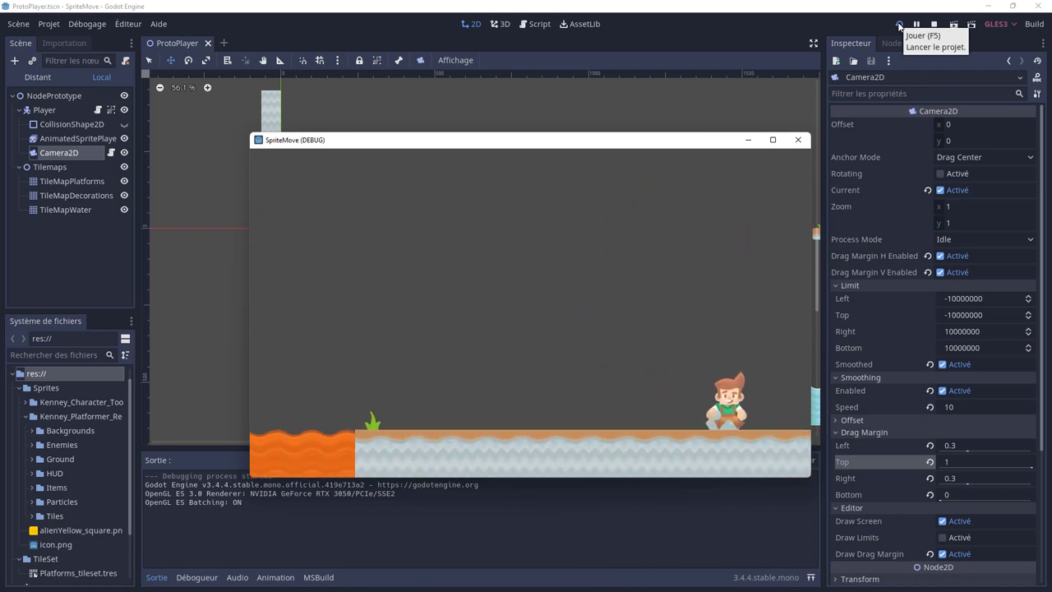
{"action": "key", "text": "Left"}
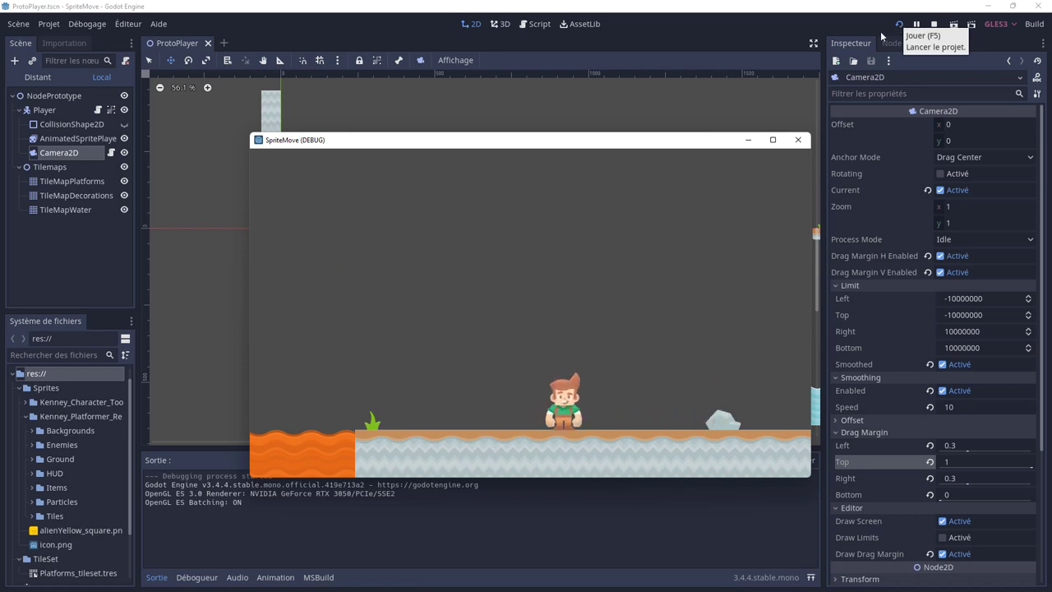
Stop the game and frame the level start in the 2D viewport
{"action": "left_click", "coordinate": [934, 24]}
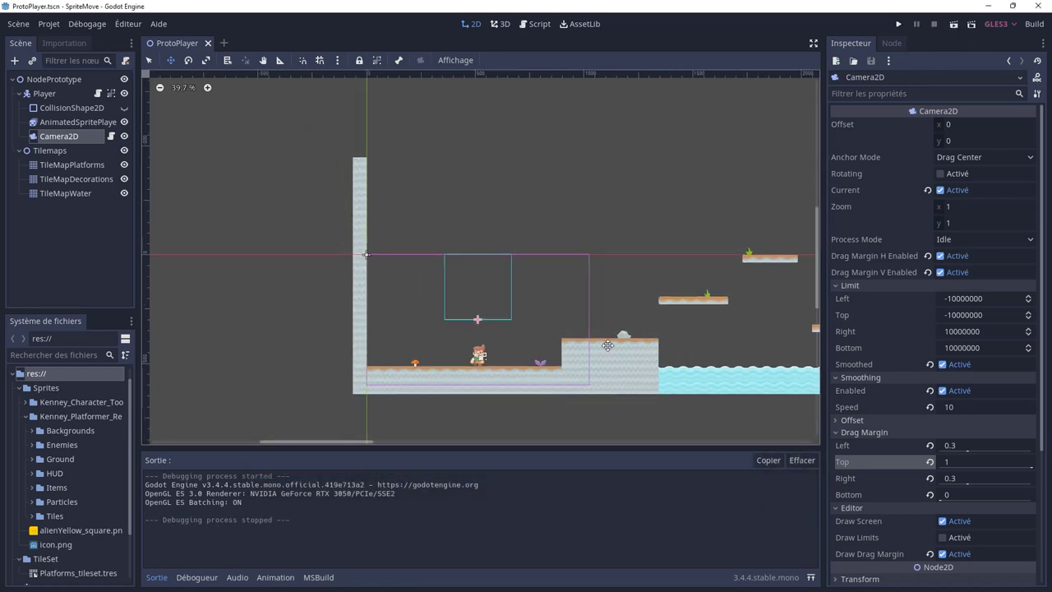
{"action": "scroll", "coordinate": [607, 345], "scroll_direction": "down", "scroll_amount": 1}
{"action": "scroll", "coordinate": [526, 329], "scroll_direction": "down", "scroll_amount": 1}
{"action": "scroll", "coordinate": [566, 353], "scroll_direction": "down", "scroll_amount": 1}
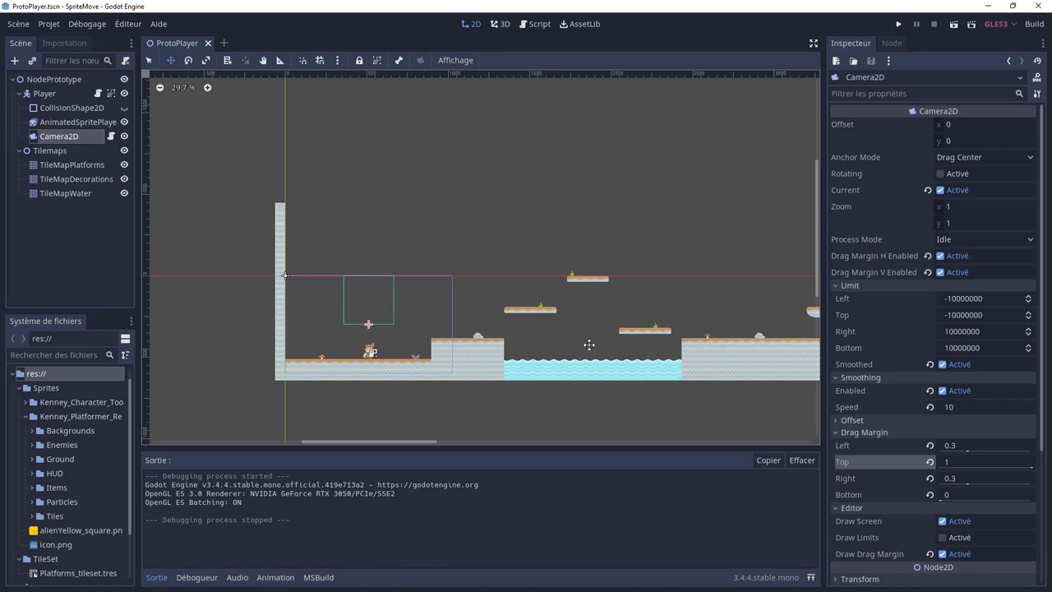
{"action": "mouse_move", "coordinate": [590, 344]}
{"action": "middle_mouse_down"}
{"action": "mouse_move", "coordinate": [493, 343]}
{"action": "mouse_move", "coordinate": [595, 333]}
{"action": "middle_mouse_up"}
{"action": "scroll", "coordinate": [440, 337], "scroll_direction": "up", "scroll_amount": 2}
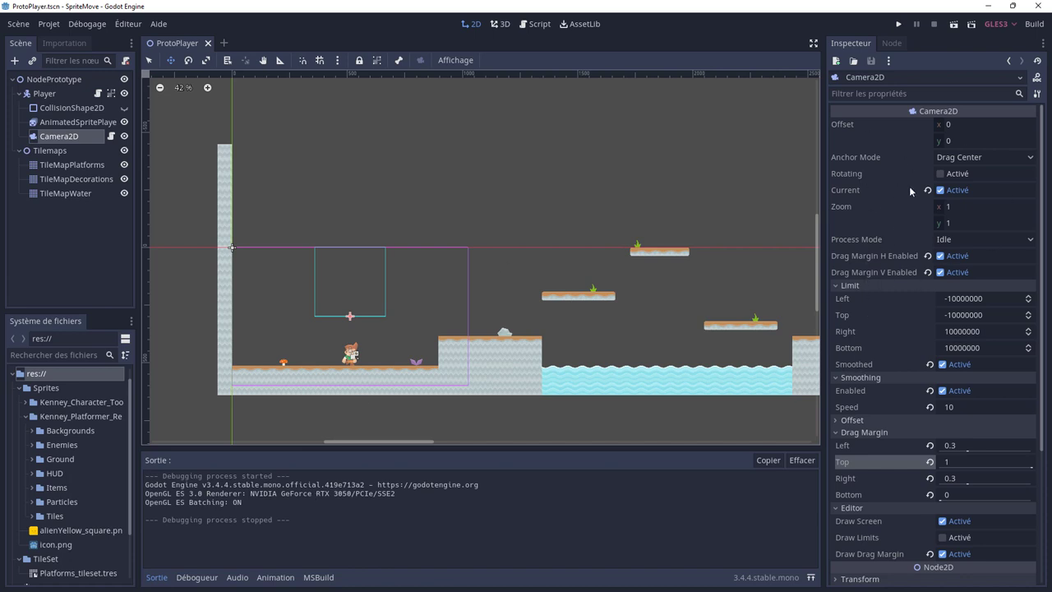
Run one more quick test, then pan the viewport to the lava pit and right end wall
{"action": "mouse_move", "coordinate": [907, 191]}
{"action": "left_click", "coordinate": [899, 24]}
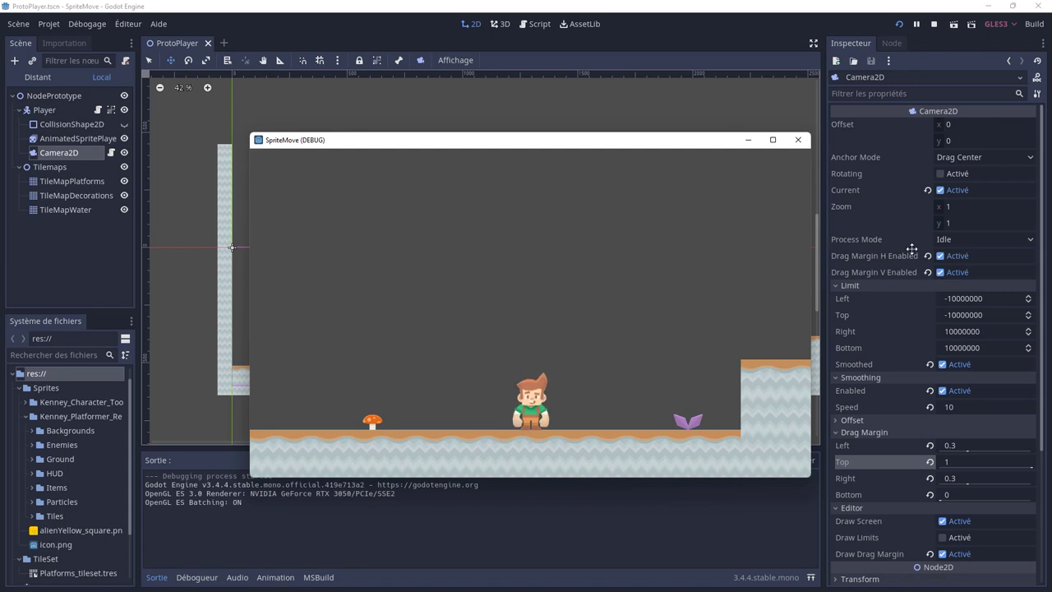
{"action": "left_click", "coordinate": [801, 140]}
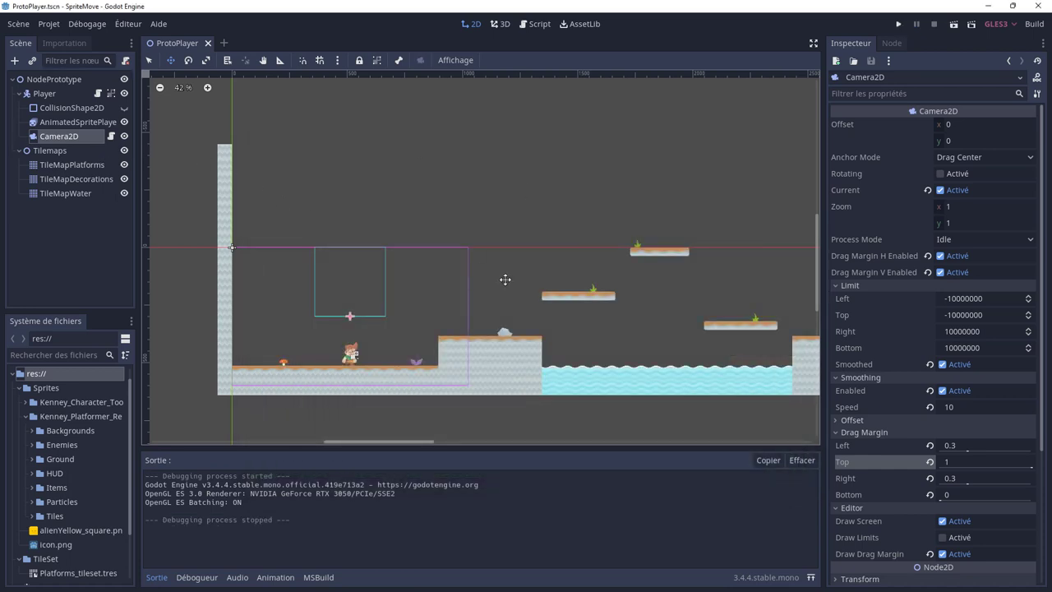
{"action": "scroll", "coordinate": [511, 294], "scroll_direction": "up", "scroll_amount": 2}
{"action": "scroll", "coordinate": [501, 298], "scroll_direction": "down", "scroll_amount": 2}
{"action": "scroll", "coordinate": [519, 300], "scroll_direction": "up", "scroll_amount": 1}
{"action": "middle_click_drag", "start_coordinate": [519, 299], "coordinate": [546, 292]}
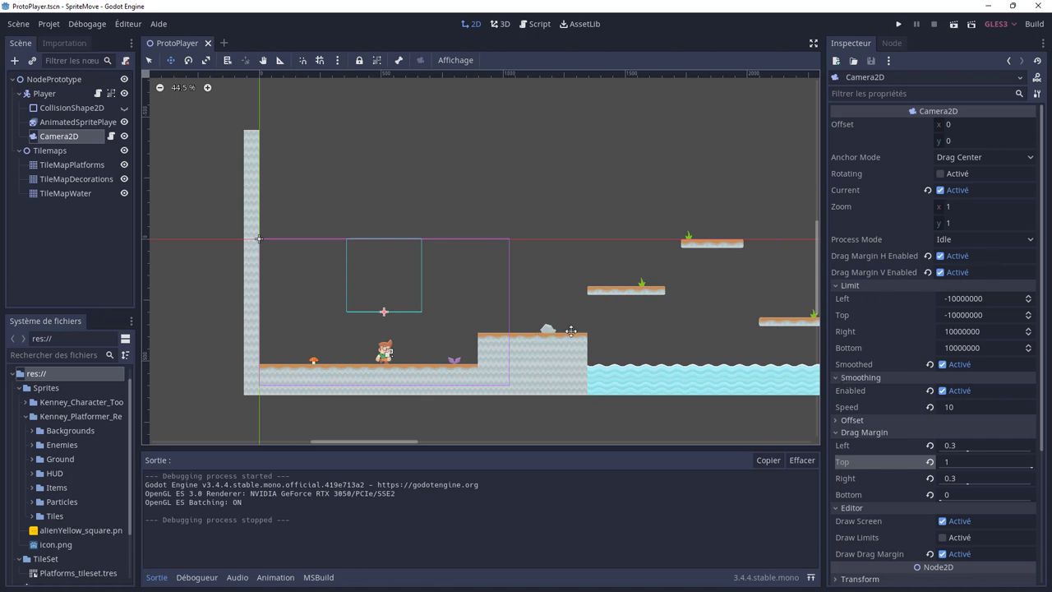
{"action": "scroll", "coordinate": [632, 333], "scroll_direction": "down", "scroll_amount": 1}
{"action": "mouse_move", "coordinate": [636, 324]}
{"action": "middle_mouse_down"}
{"action": "mouse_move", "coordinate": [305, 319]}
{"action": "mouse_move", "coordinate": [647, 321]}
{"action": "mouse_move", "coordinate": [443, 323]}
{"action": "middle_mouse_up"}
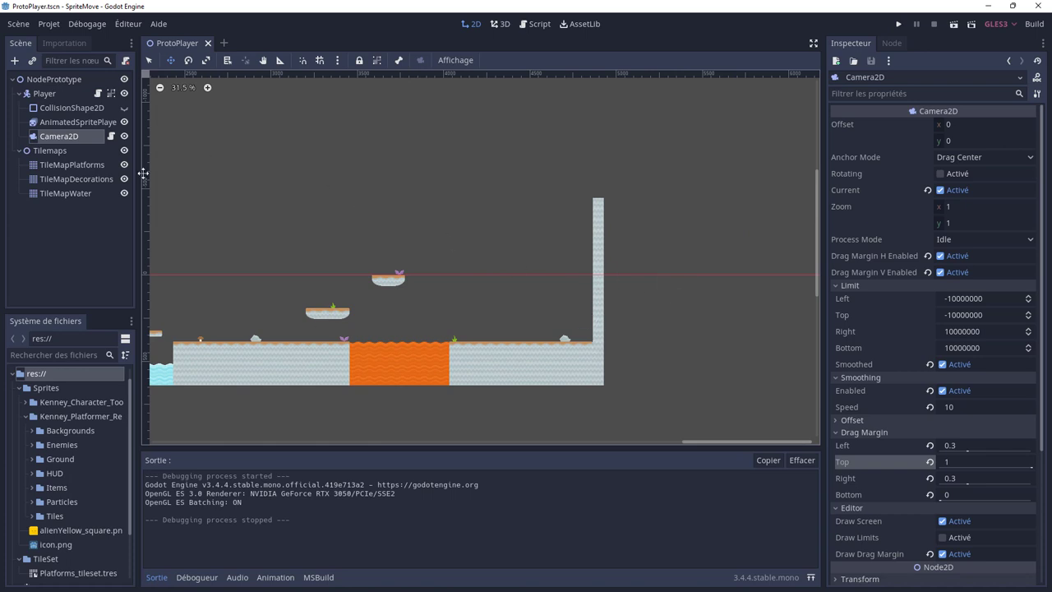
Paint a row of dirt tiles on TileMapPlatforms beside the level's left wall
{"action": "left_click", "coordinate": [74, 165]}
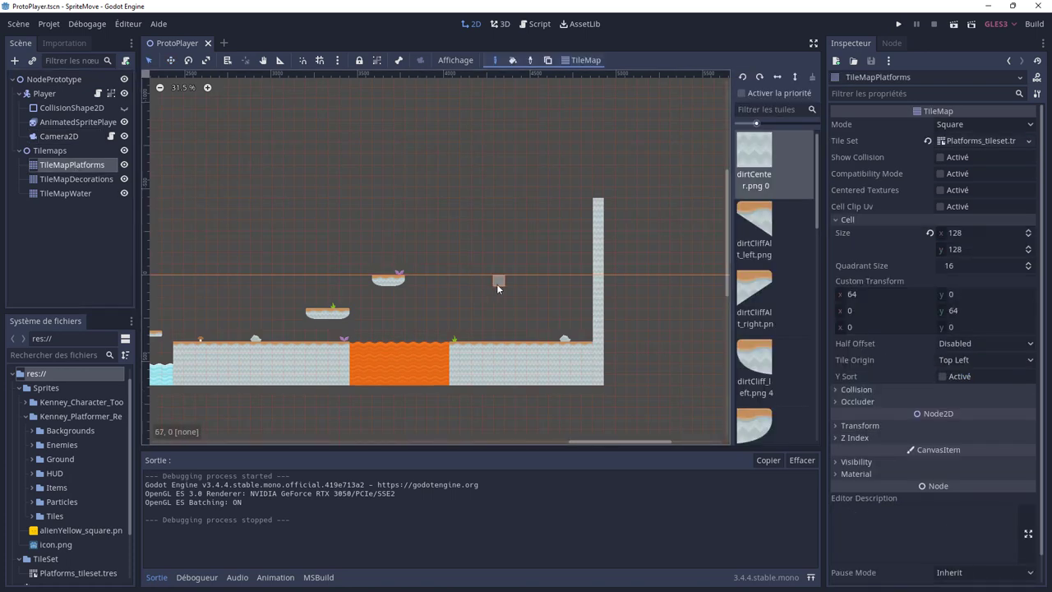
{"action": "scroll", "coordinate": [236, 296], "scroll_direction": "left", "scroll_amount": 10, "text": "shift"}
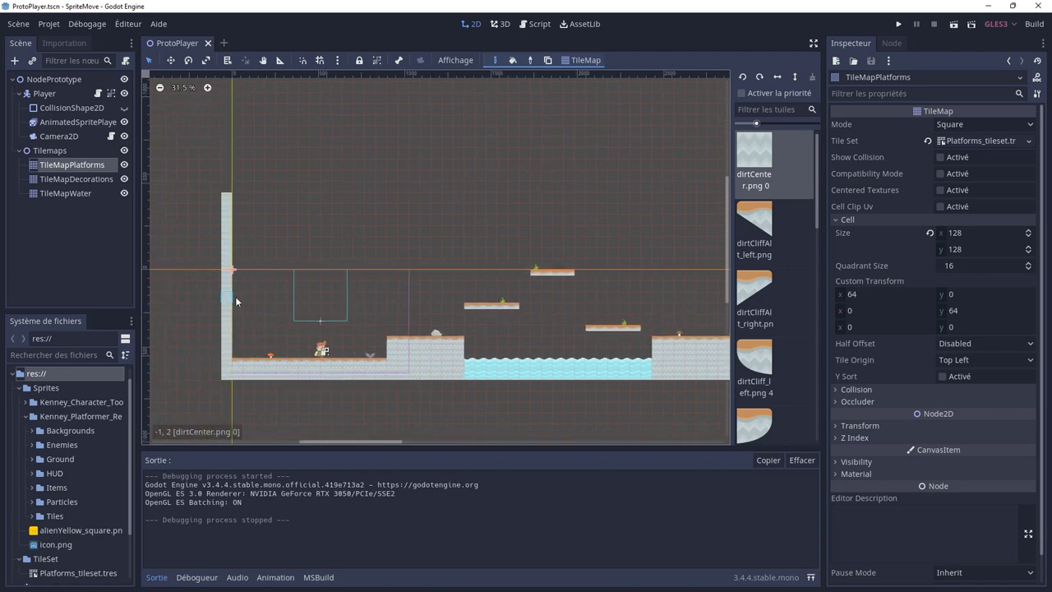
{"action": "middle_click_drag", "start_coordinate": [268, 337], "coordinate": [400, 332]}
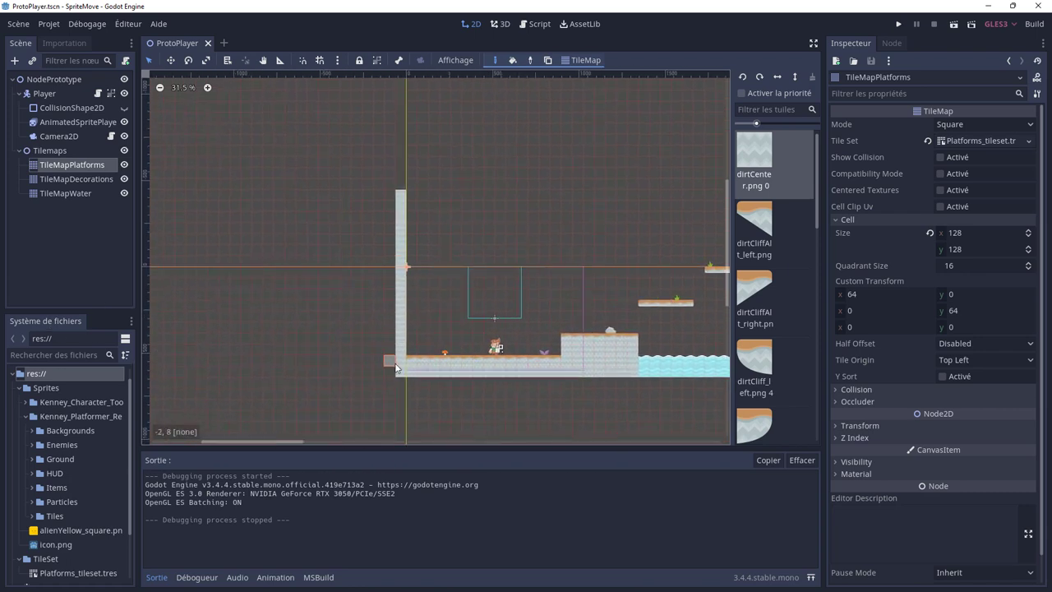
{"action": "left_click_drag", "start_coordinate": [398, 367], "coordinate": [257, 367]}
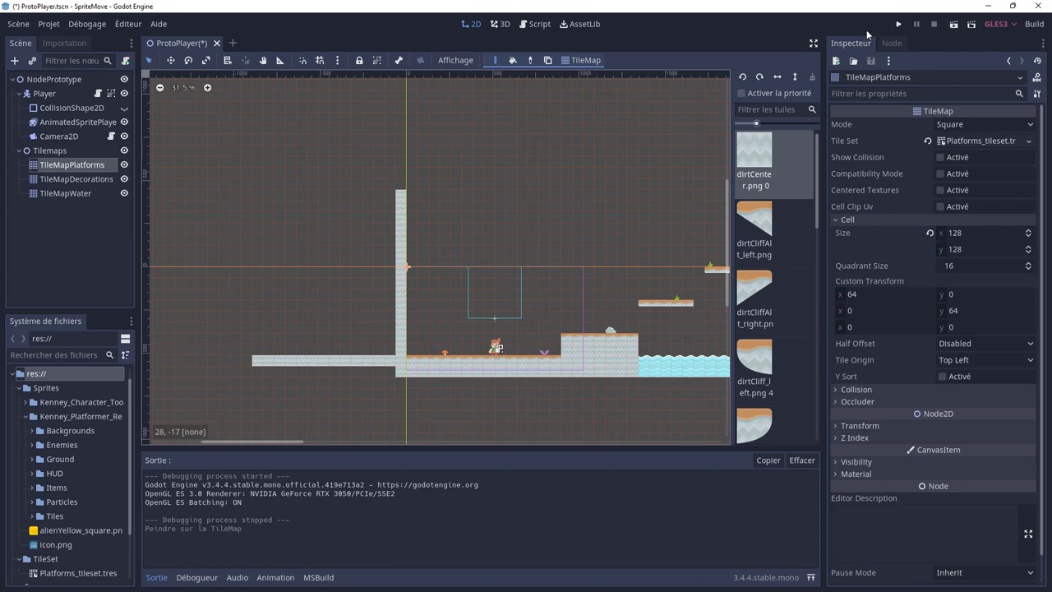
Run the game, walk the character left into the wall and back, then close it
{"action": "left_click", "coordinate": [899, 25]}
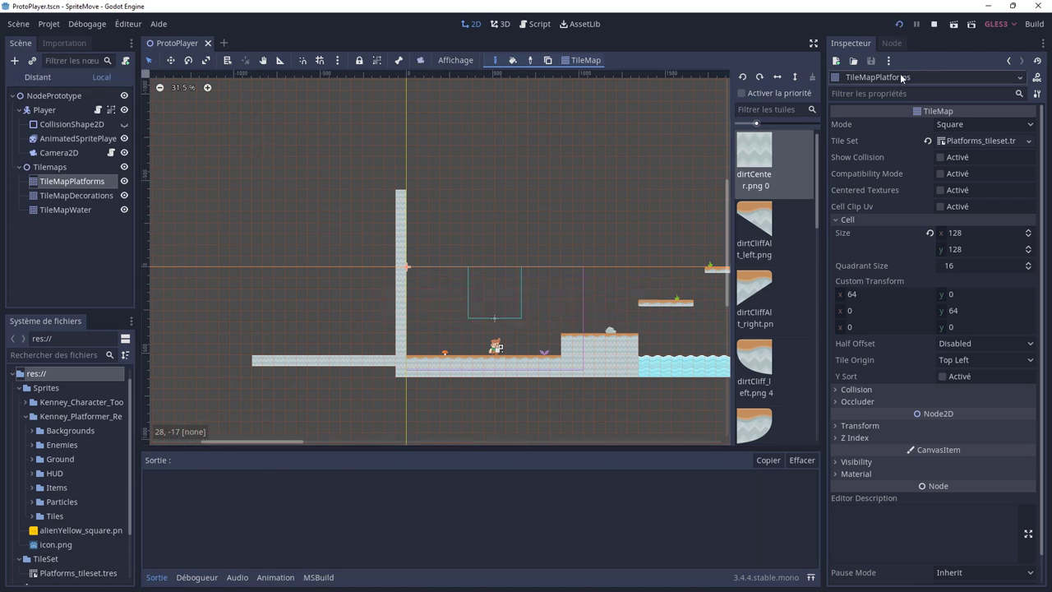
{"action": "key", "text": "Left"}
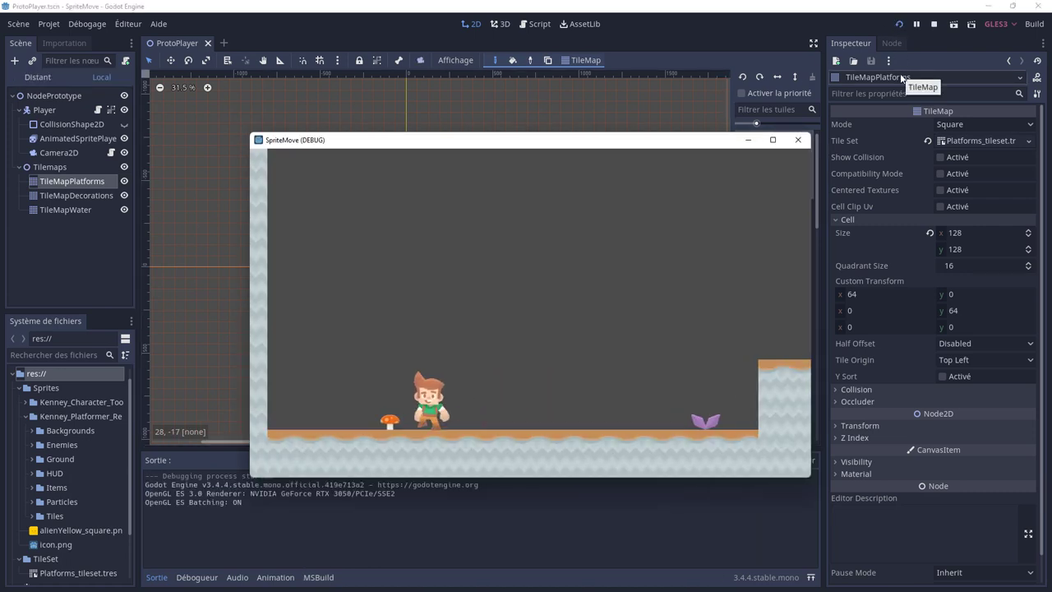
{"action": "key", "text": "Left"}
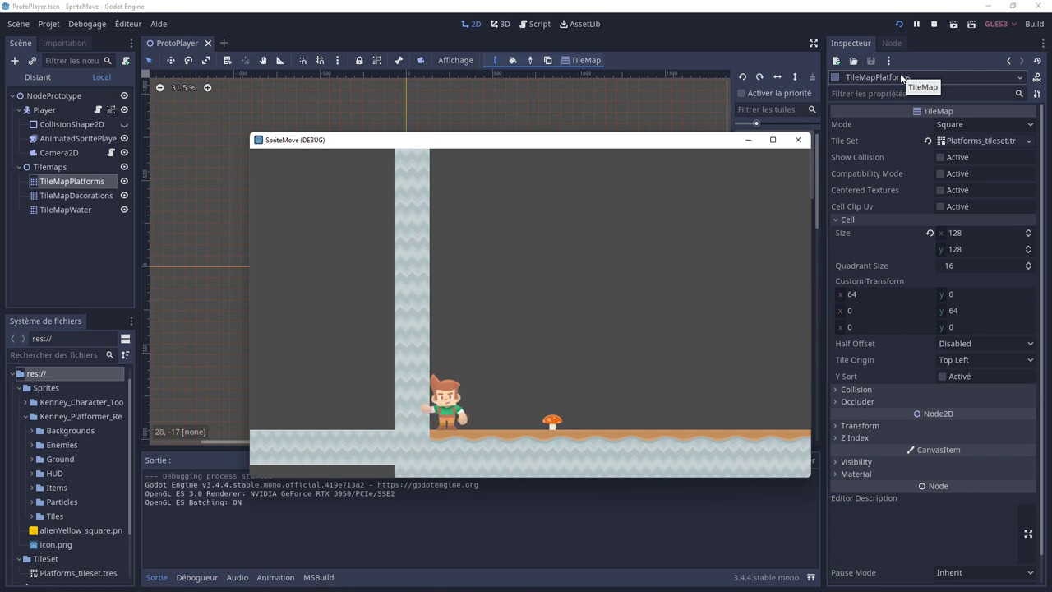
{"action": "key", "text": "Right"}
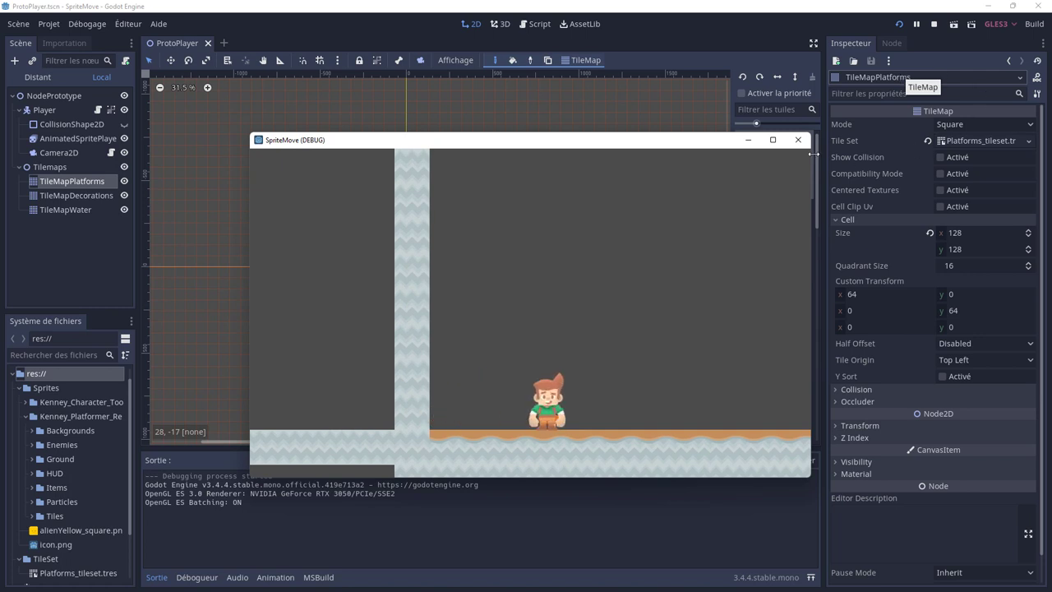
{"action": "left_click", "coordinate": [797, 139]}
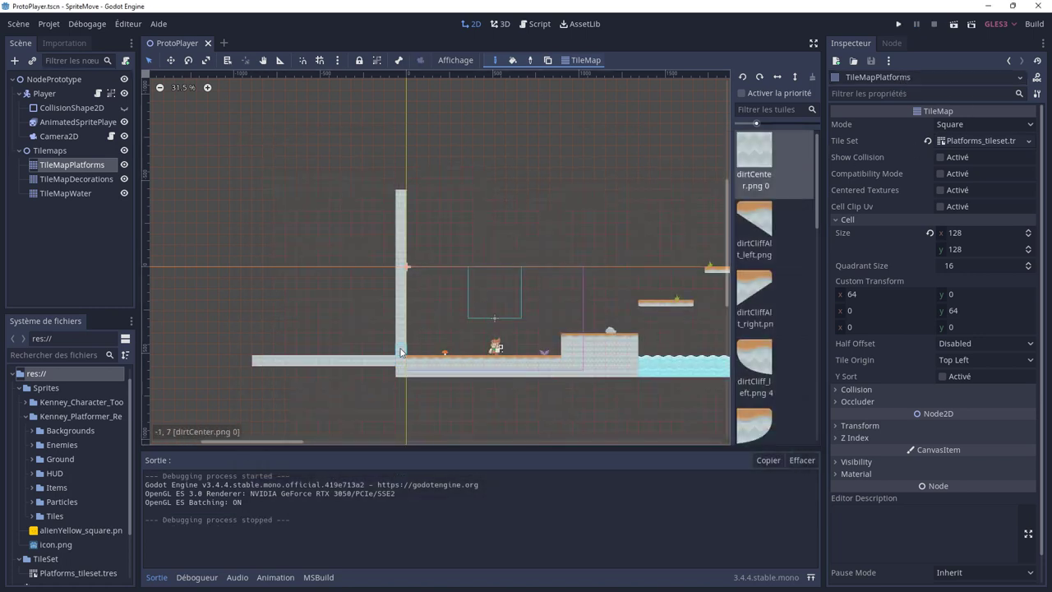
Erase the wall column's bottom tiles, paint a column at the platform's left end, and run the game
{"action": "right_click_drag", "start_coordinate": [401, 352], "coordinate": [402, 311]}
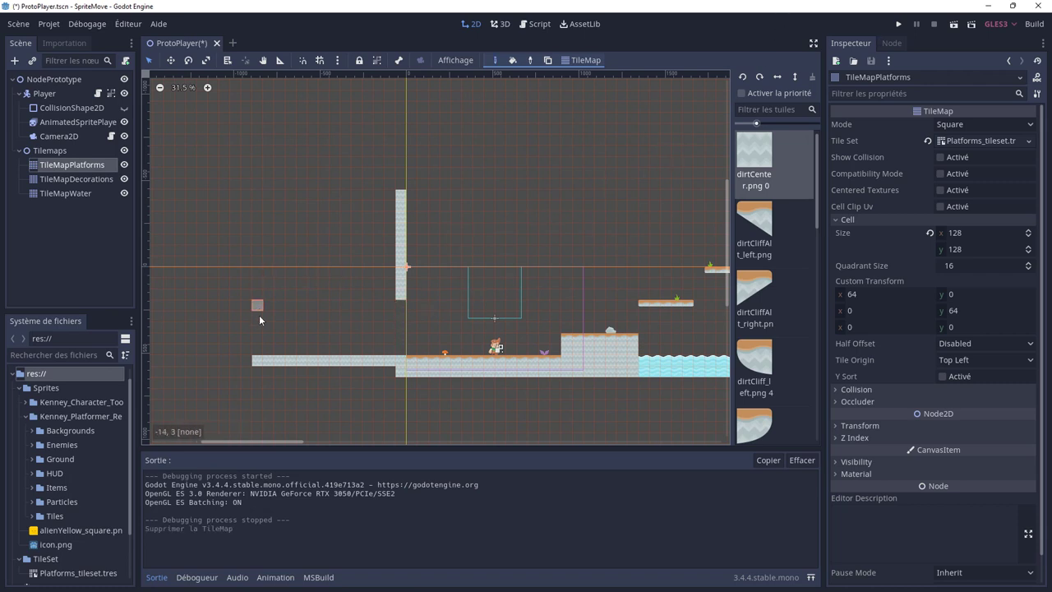
{"action": "left_click_drag", "start_coordinate": [256, 367], "coordinate": [255, 326]}
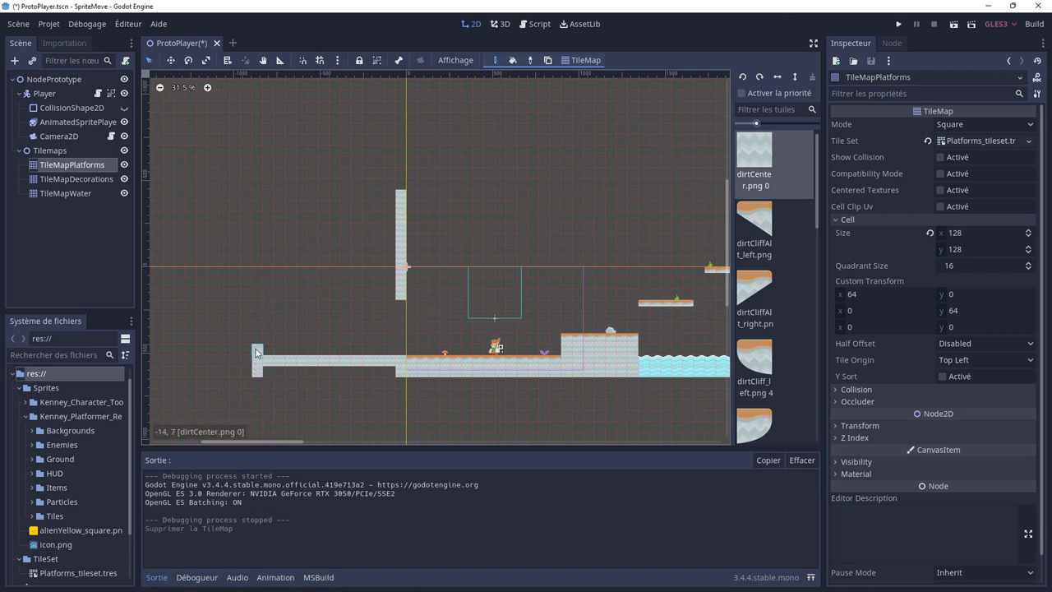
{"action": "left_click", "coordinate": [899, 24]}
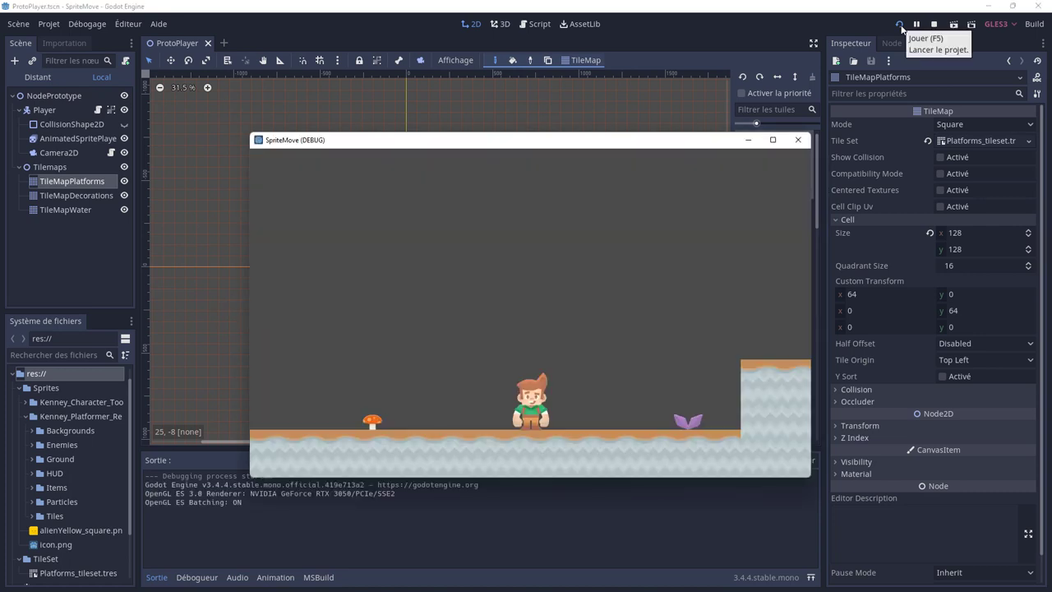
Walk the character left toward the new wall and back, then close the game
{"action": "key", "text": "Left"}
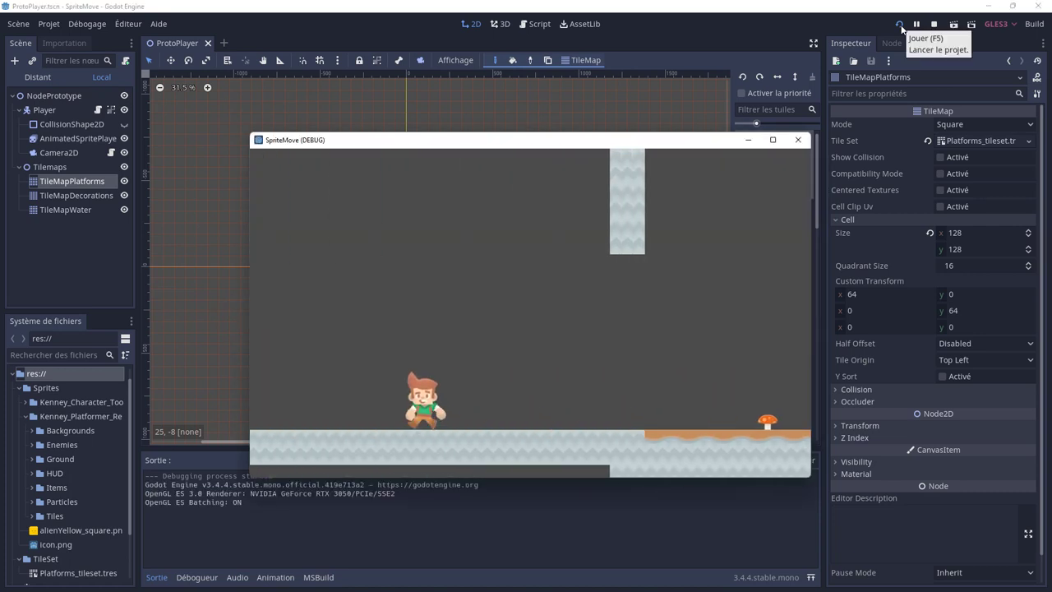
{"action": "key", "text": "Left"}
{"action": "key", "text": "Left"}
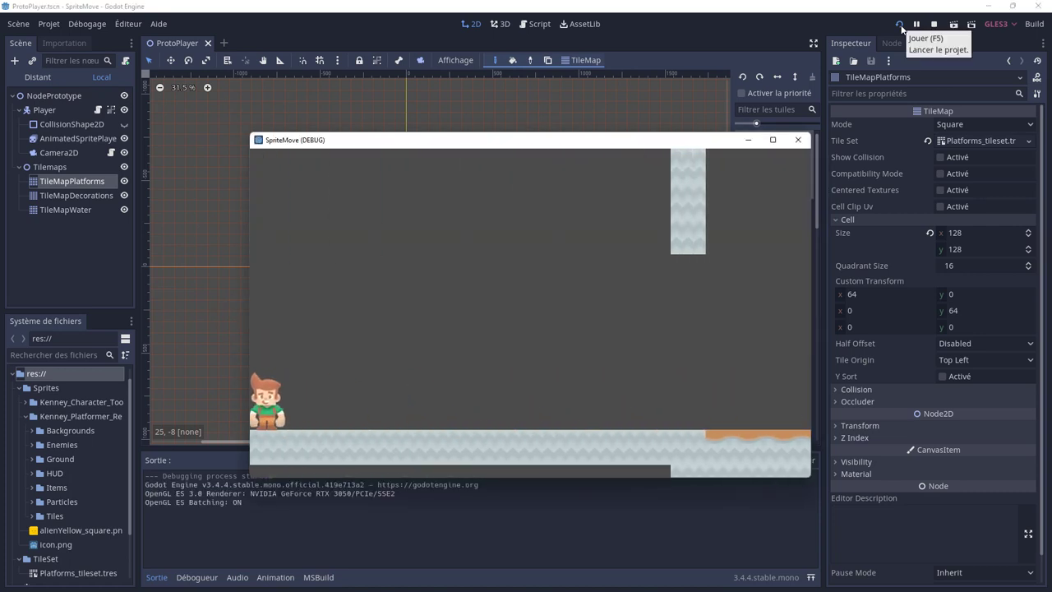
{"action": "key", "text": "Right"}
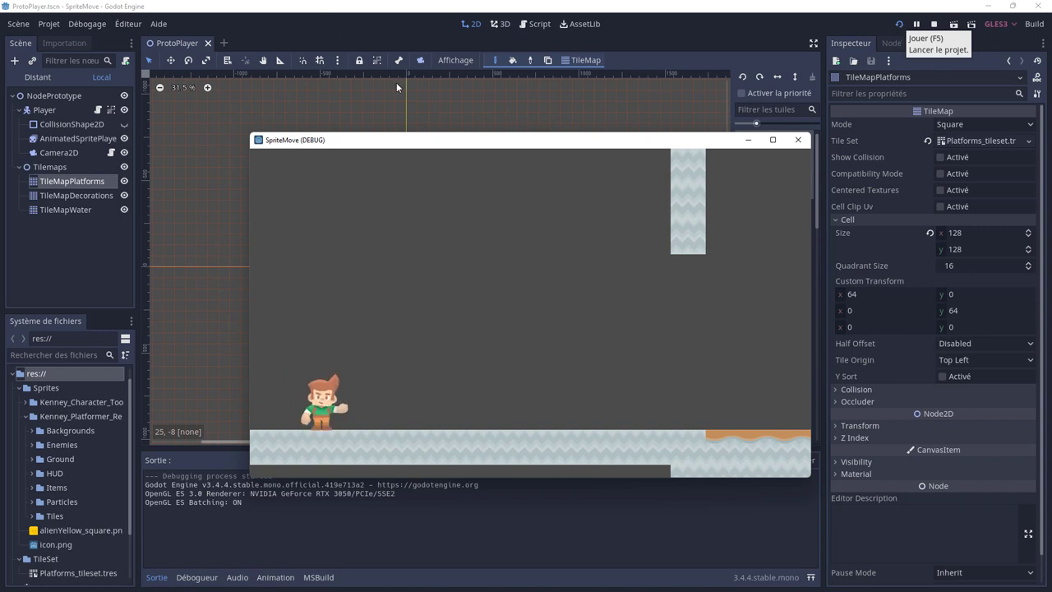
{"action": "left_click_drag", "start_coordinate": [405, 143], "coordinate": [579, 146]}
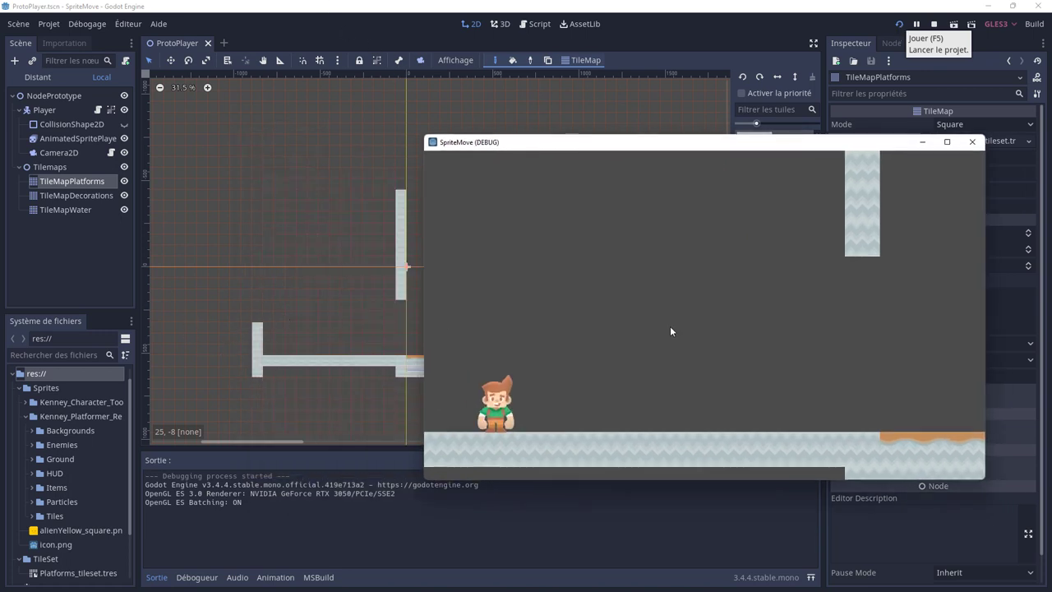
{"action": "left_click", "coordinate": [973, 141]}
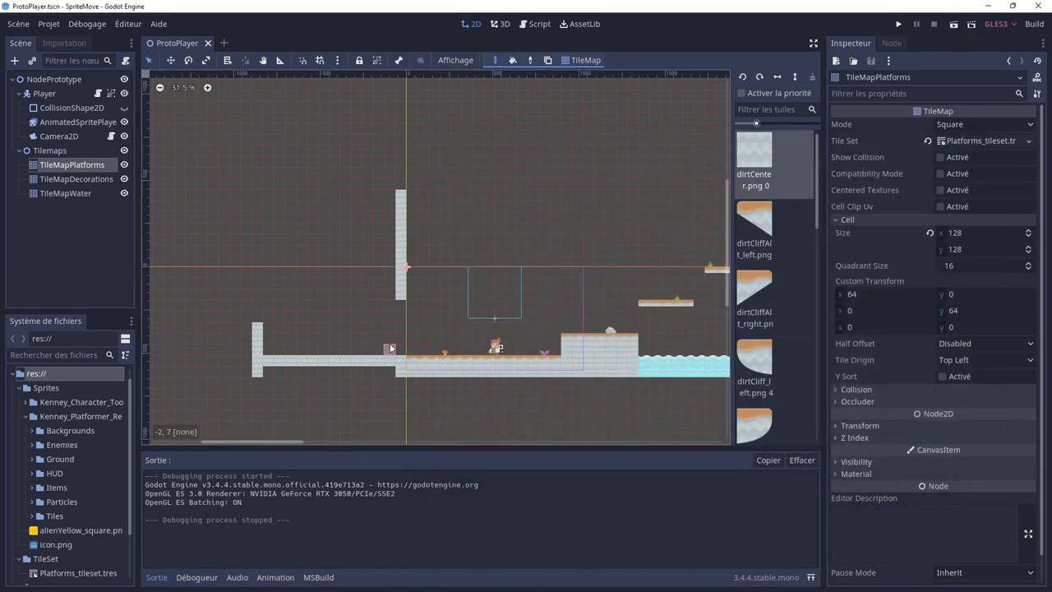
Erase the far-left wall and platform stub, extend the wall to the ground, and relaunch the game
{"action": "right_click_drag", "start_coordinate": [269, 324], "coordinate": [397, 360]}
{"action": "left_click_drag", "start_coordinate": [401, 360], "coordinate": [400, 301]}
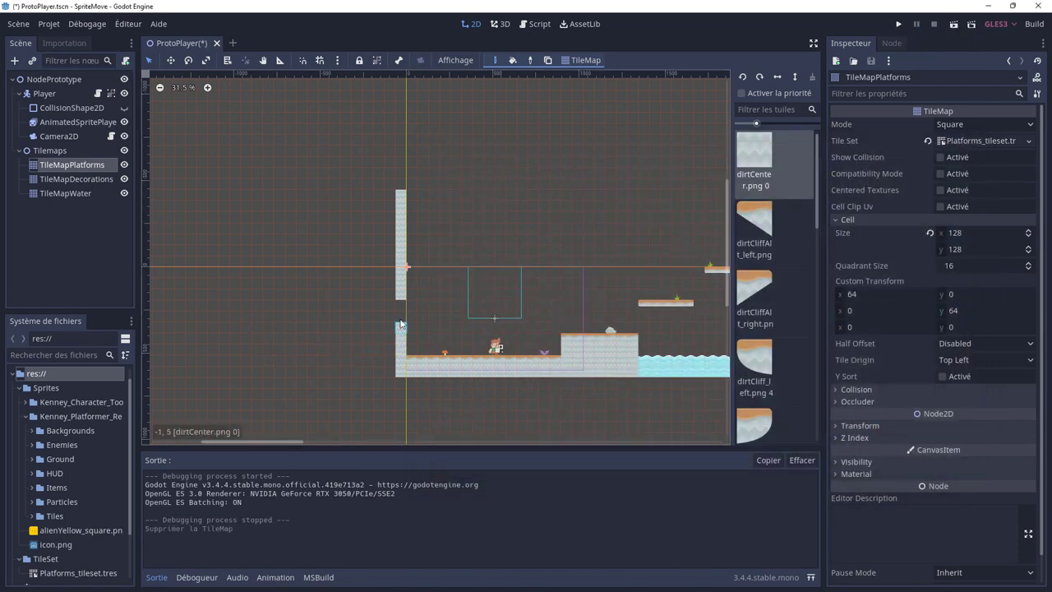
{"action": "scroll", "coordinate": [367, 355], "scroll_direction": "down", "scroll_amount": 1}
{"action": "scroll", "coordinate": [428, 337], "scroll_direction": "right", "scroll_amount": 5}
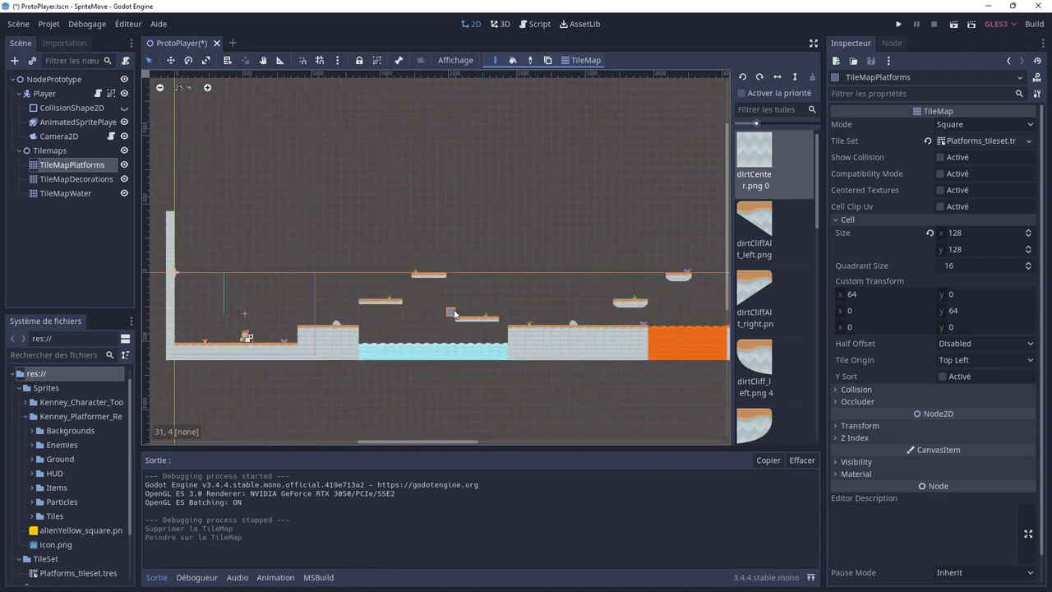
{"action": "scroll", "coordinate": [469, 323], "scroll_direction": "down", "scroll_amount": 1}
{"action": "scroll", "coordinate": [535, 329], "scroll_direction": "down", "scroll_amount": 1}
{"action": "scroll", "coordinate": [498, 340], "scroll_direction": "up", "scroll_amount": 1}
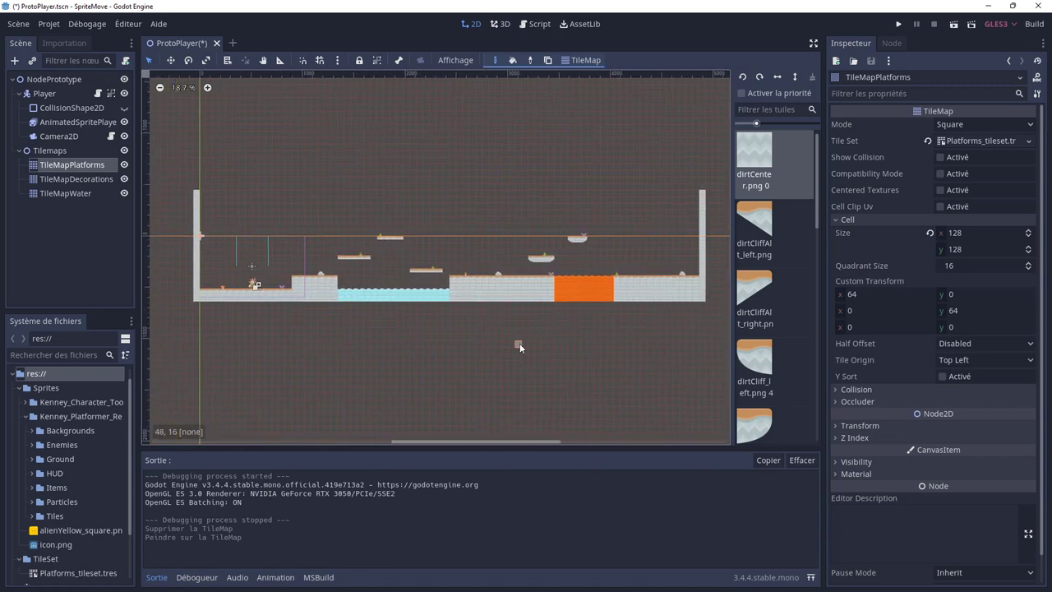
{"action": "scroll", "coordinate": [513, 345], "scroll_direction": "up", "scroll_amount": 1}
{"action": "scroll", "coordinate": [592, 357], "scroll_direction": "left", "scroll_amount": 2}
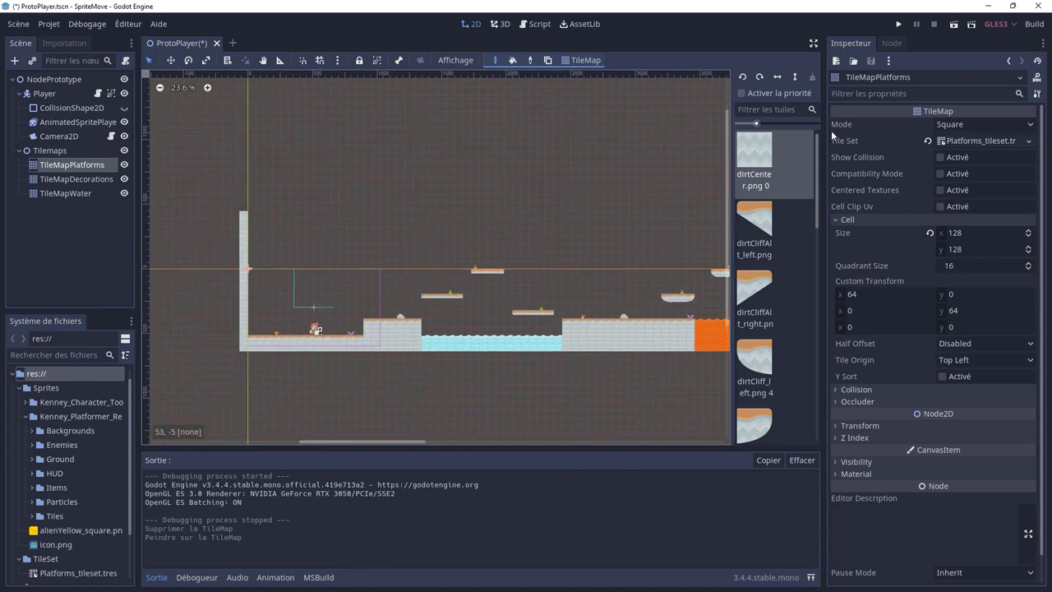
{"action": "left_click", "coordinate": [896, 24]}
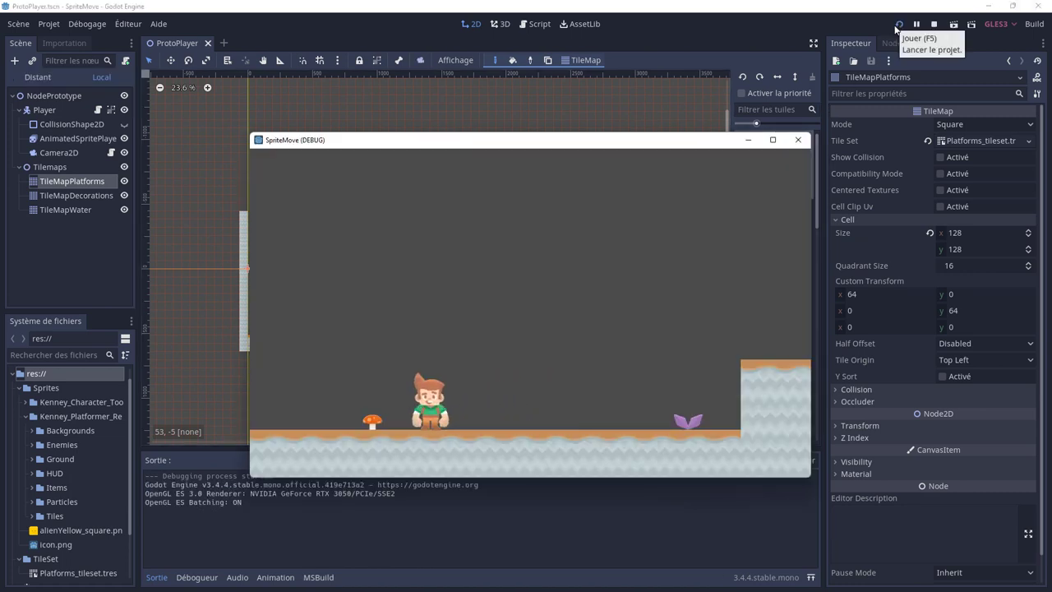
Run the character right, jumping up across the platforms past the water and lava
{"action": "key", "text": "Right"}
{"action": "key", "text": "space"}
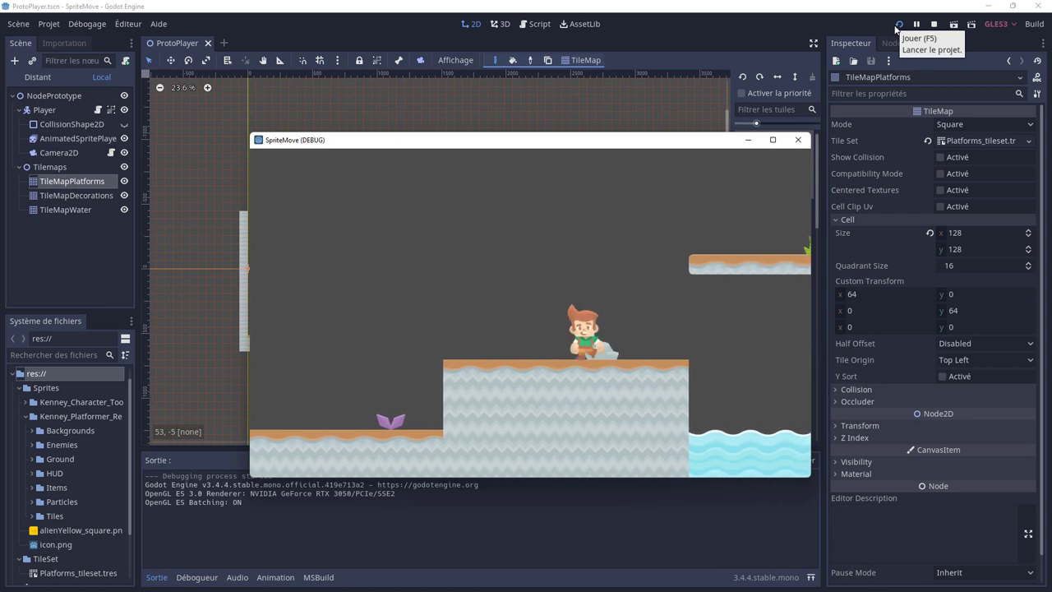
{"action": "key", "text": "space"}
{"action": "key", "text": "space"}
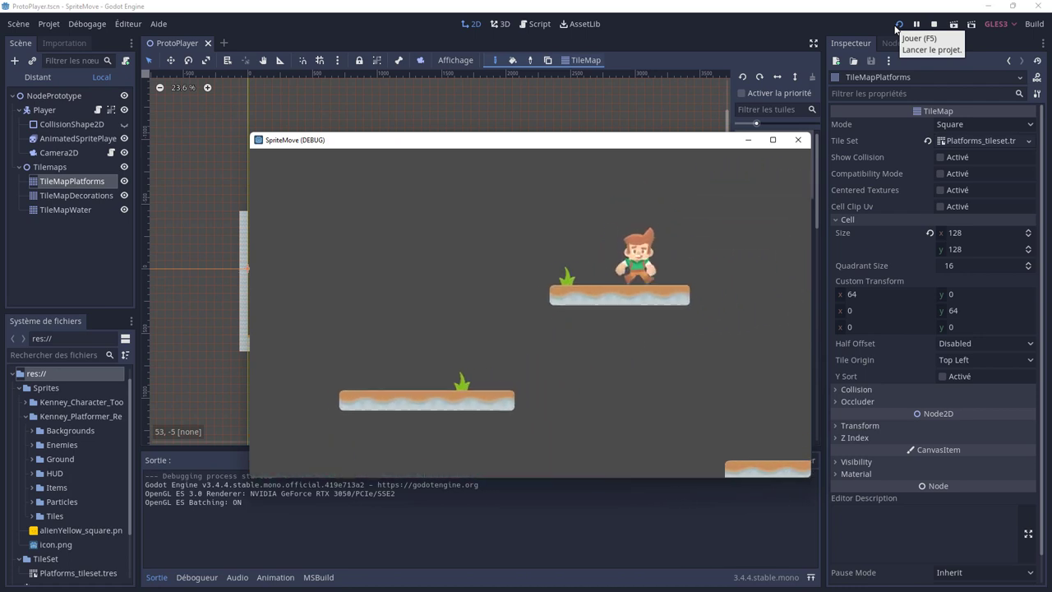
{"action": "key", "text": "space"}
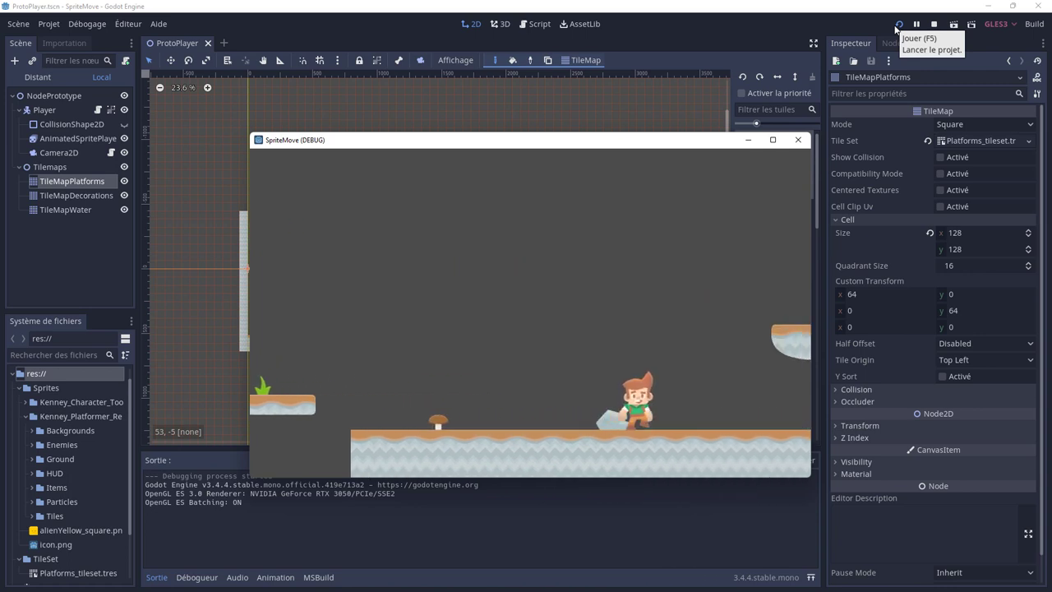
{"action": "key", "text": "space"}
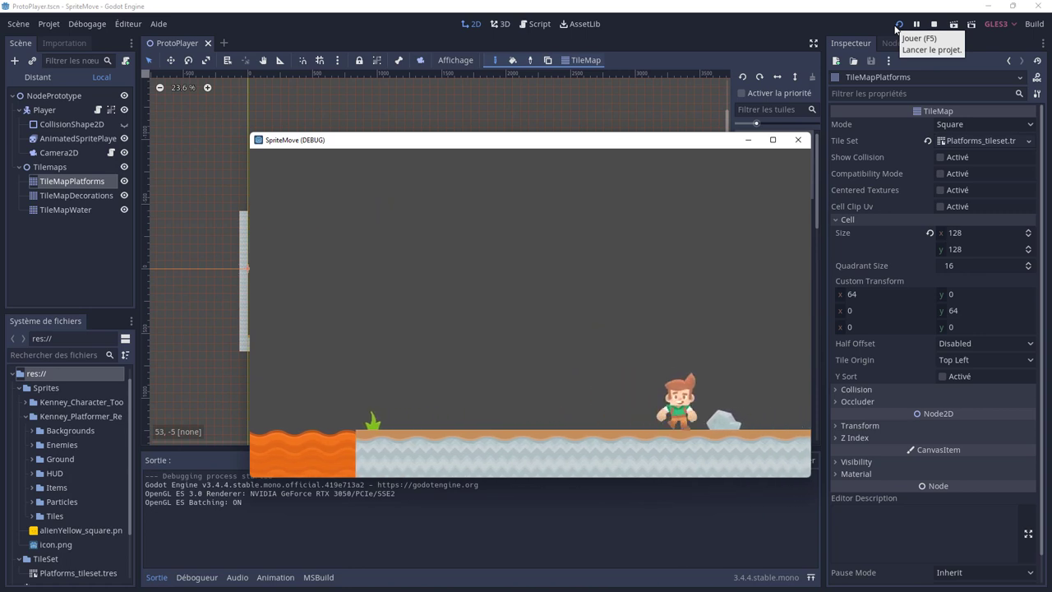
Walk left and right and jump to check the camera margins, then close the game
{"action": "key", "text": "Left"}
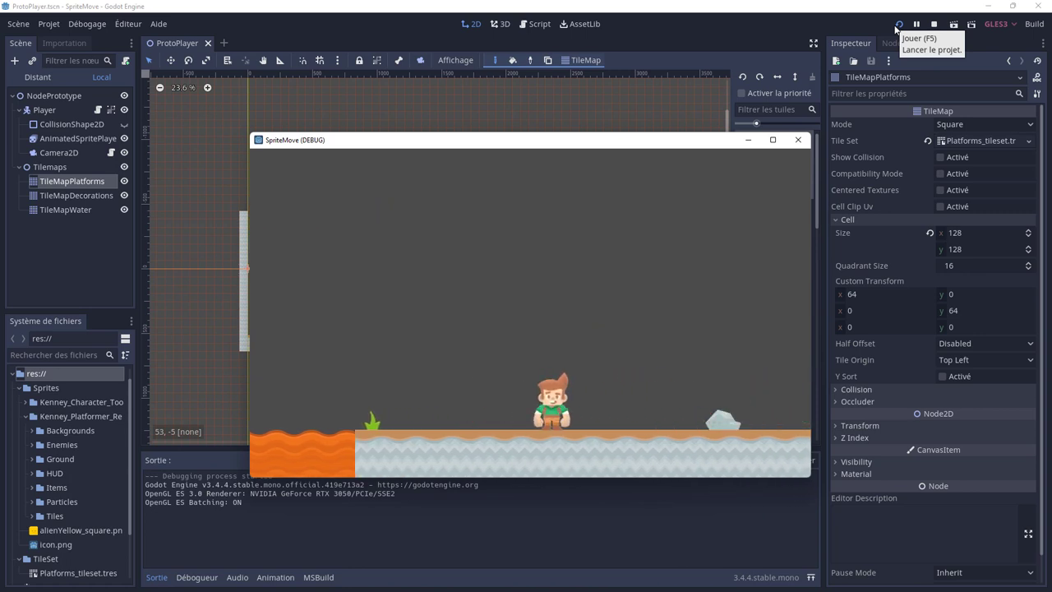
{"action": "key", "text": "Left"}
{"action": "key", "text": "Right"}
{"action": "key", "text": "Left"}
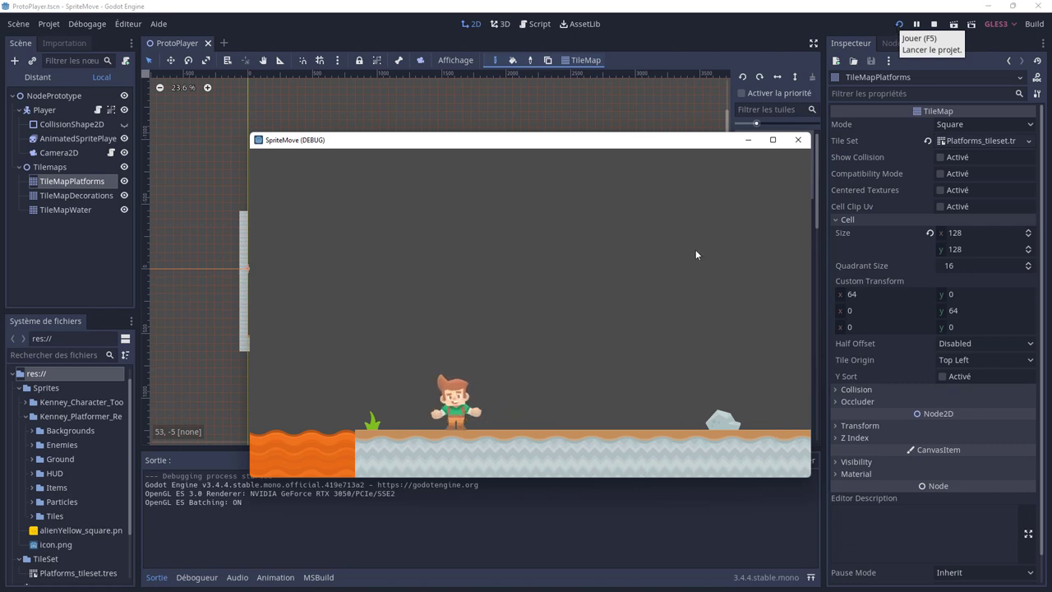
{"action": "key", "text": "space"}
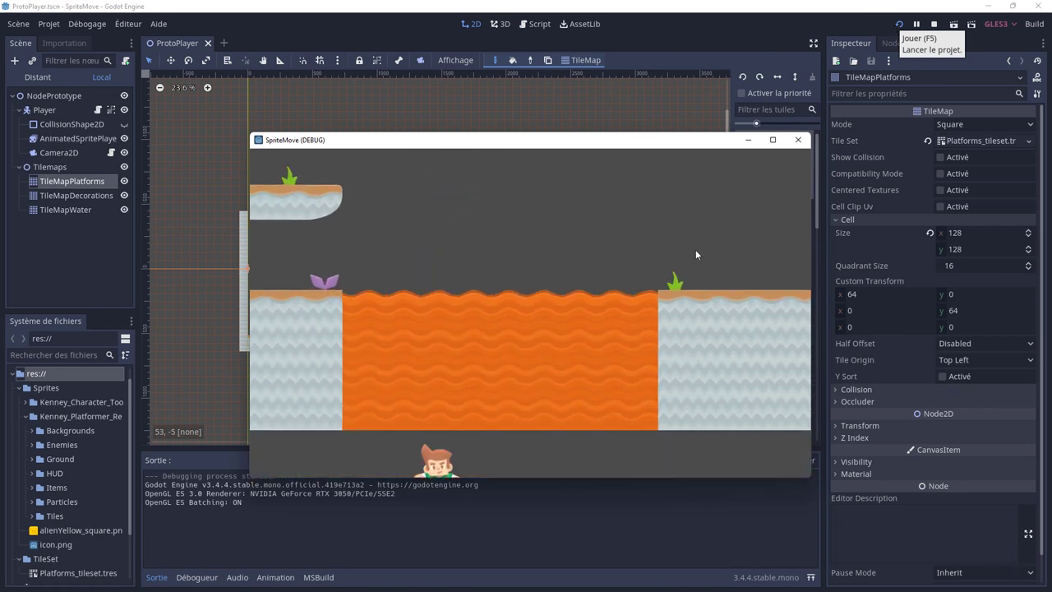
{"action": "left_click", "coordinate": [796, 145]}
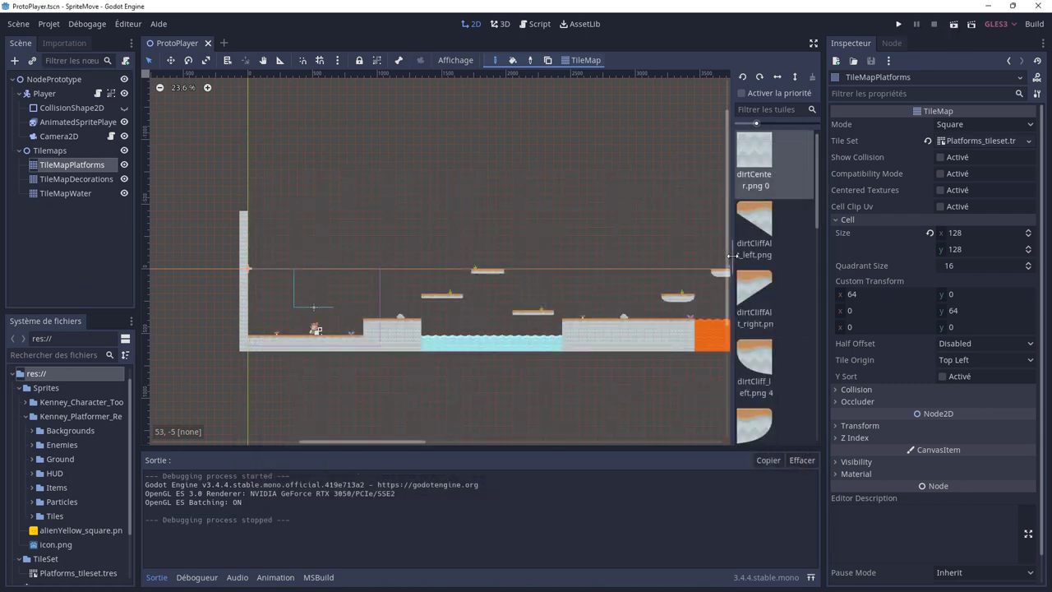